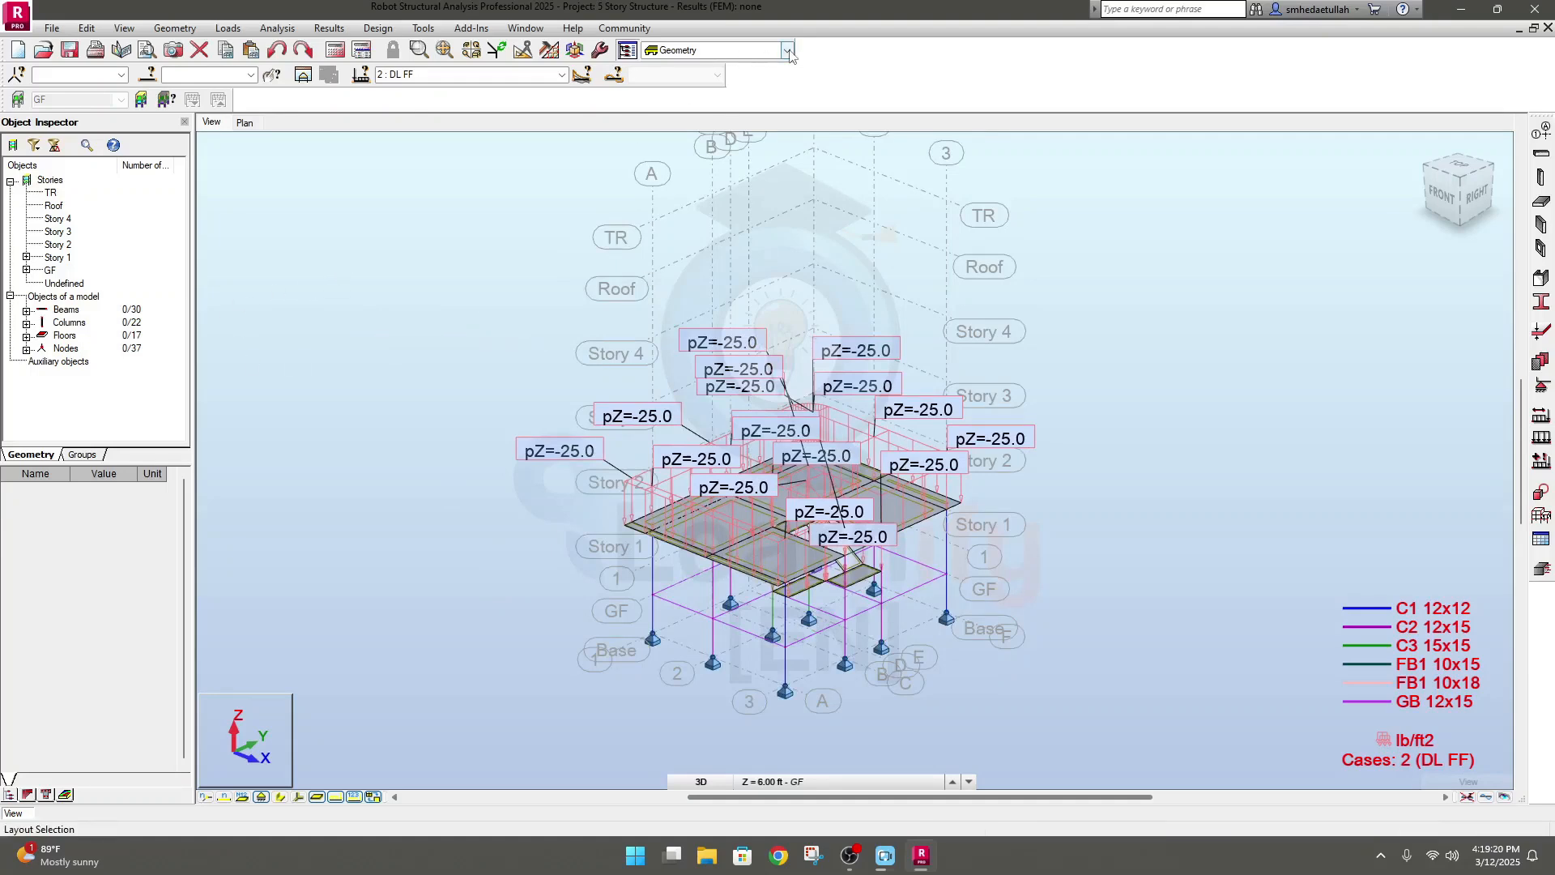
Make load case 1: DL SW the displayed case for the 3D structure
left_click(562, 75)
left_click(563, 75)
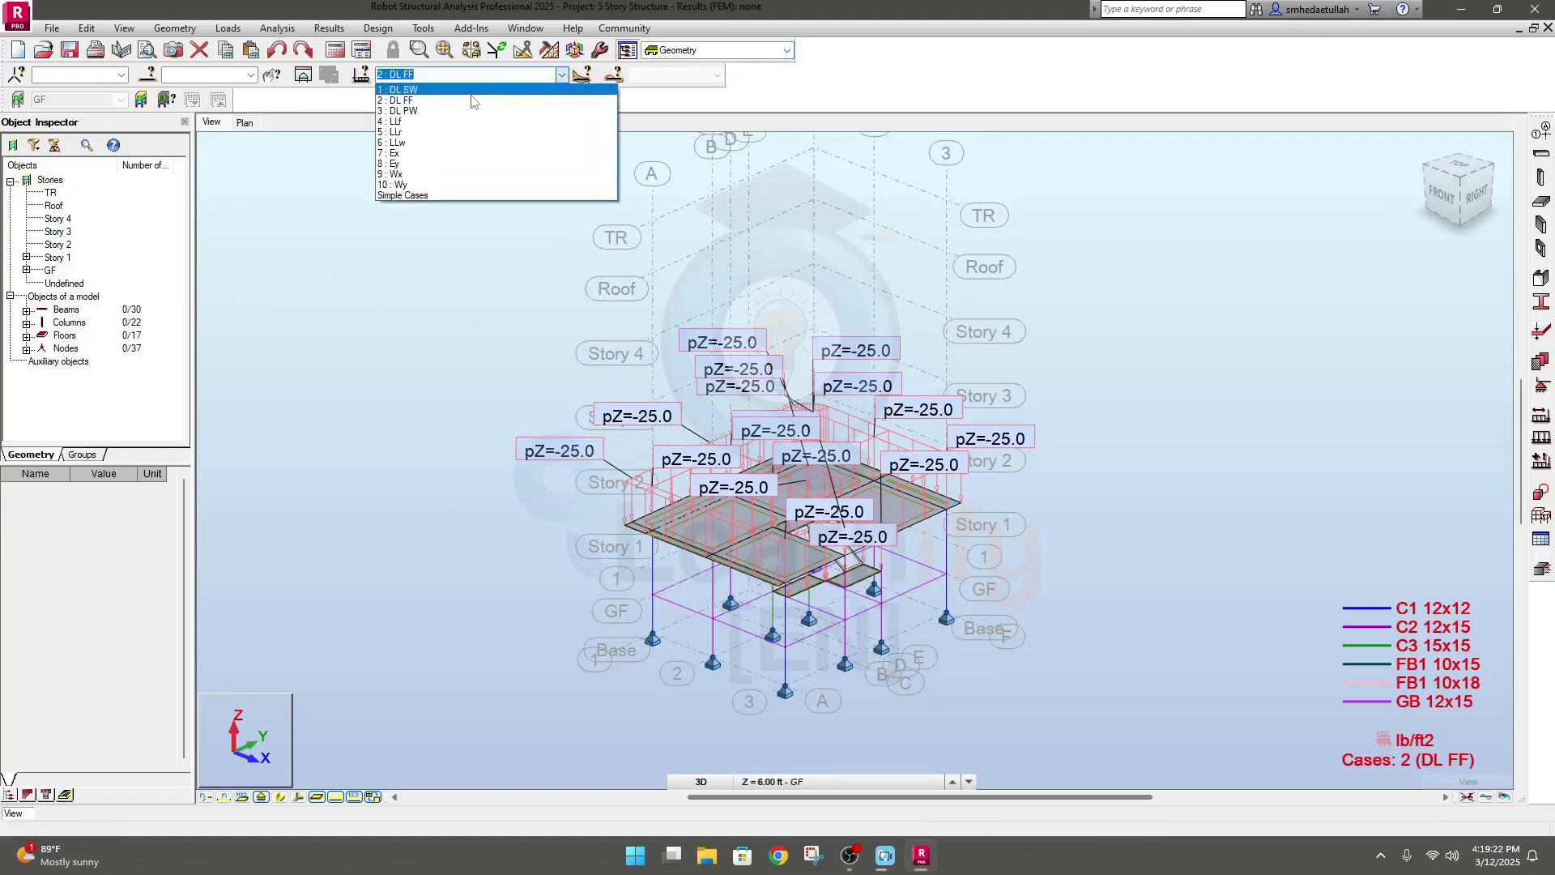
left_click(462, 88)
middle_click_drag(425, 556, 430, 531)
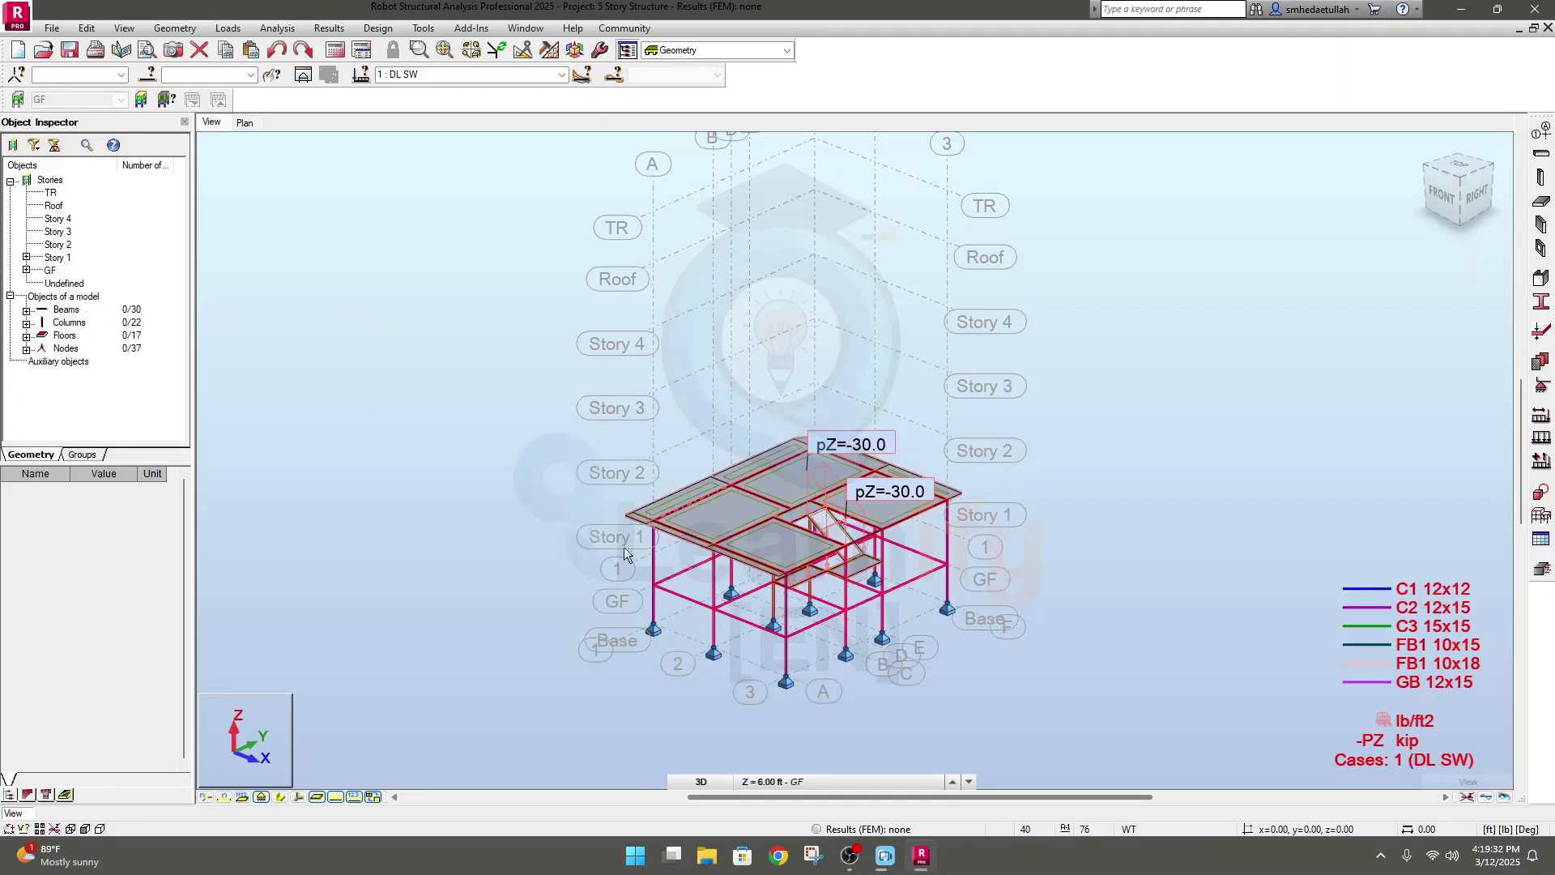
middle_click_drag(483, 537, 517, 474)
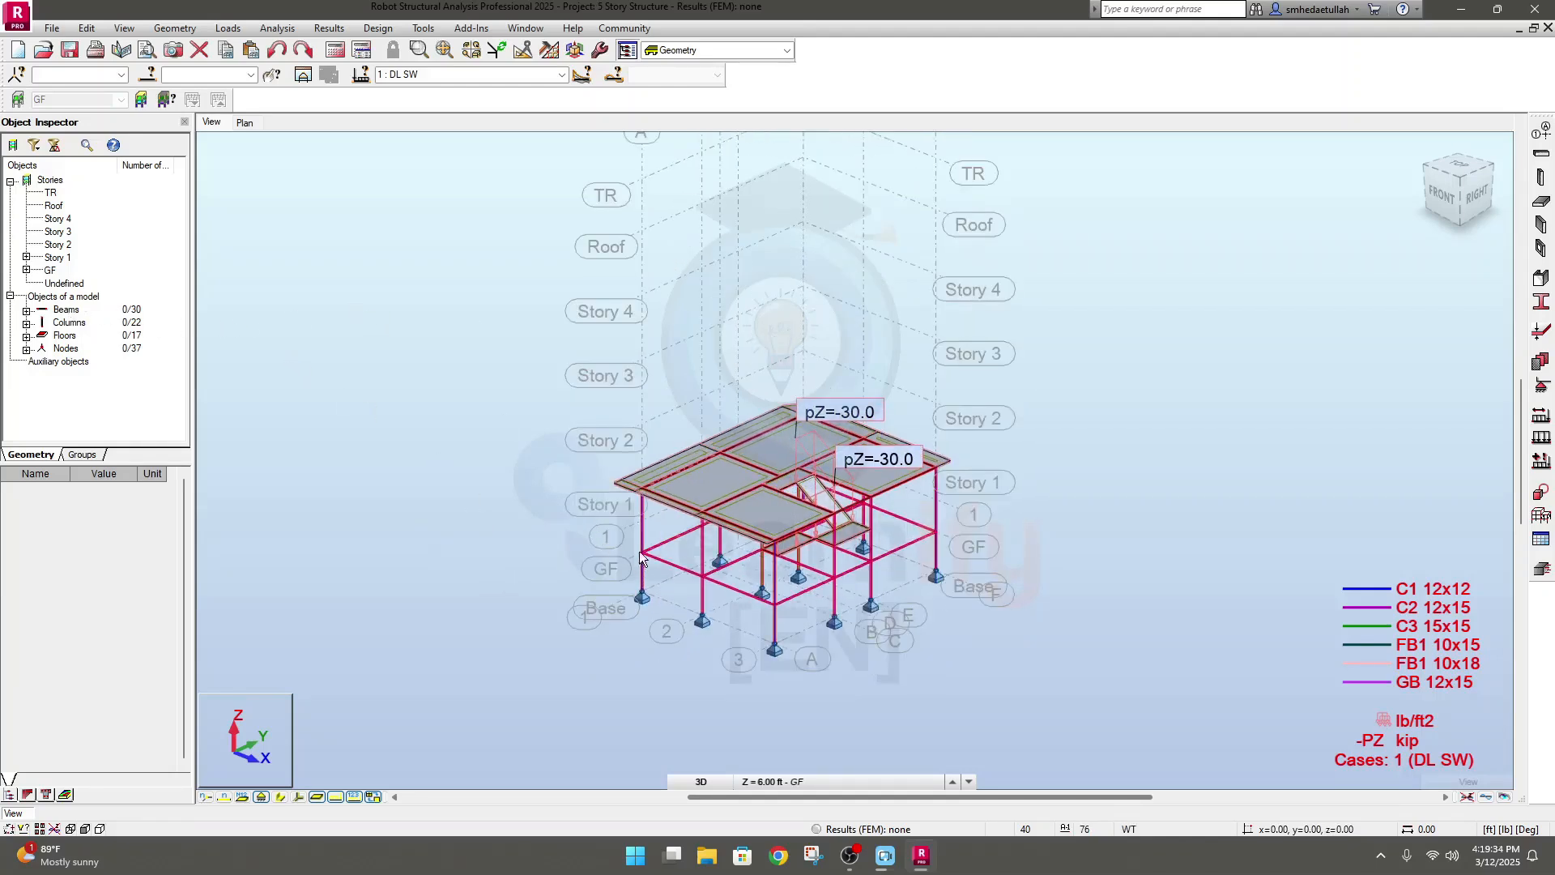
middle_click_drag(424, 430, 430, 430)
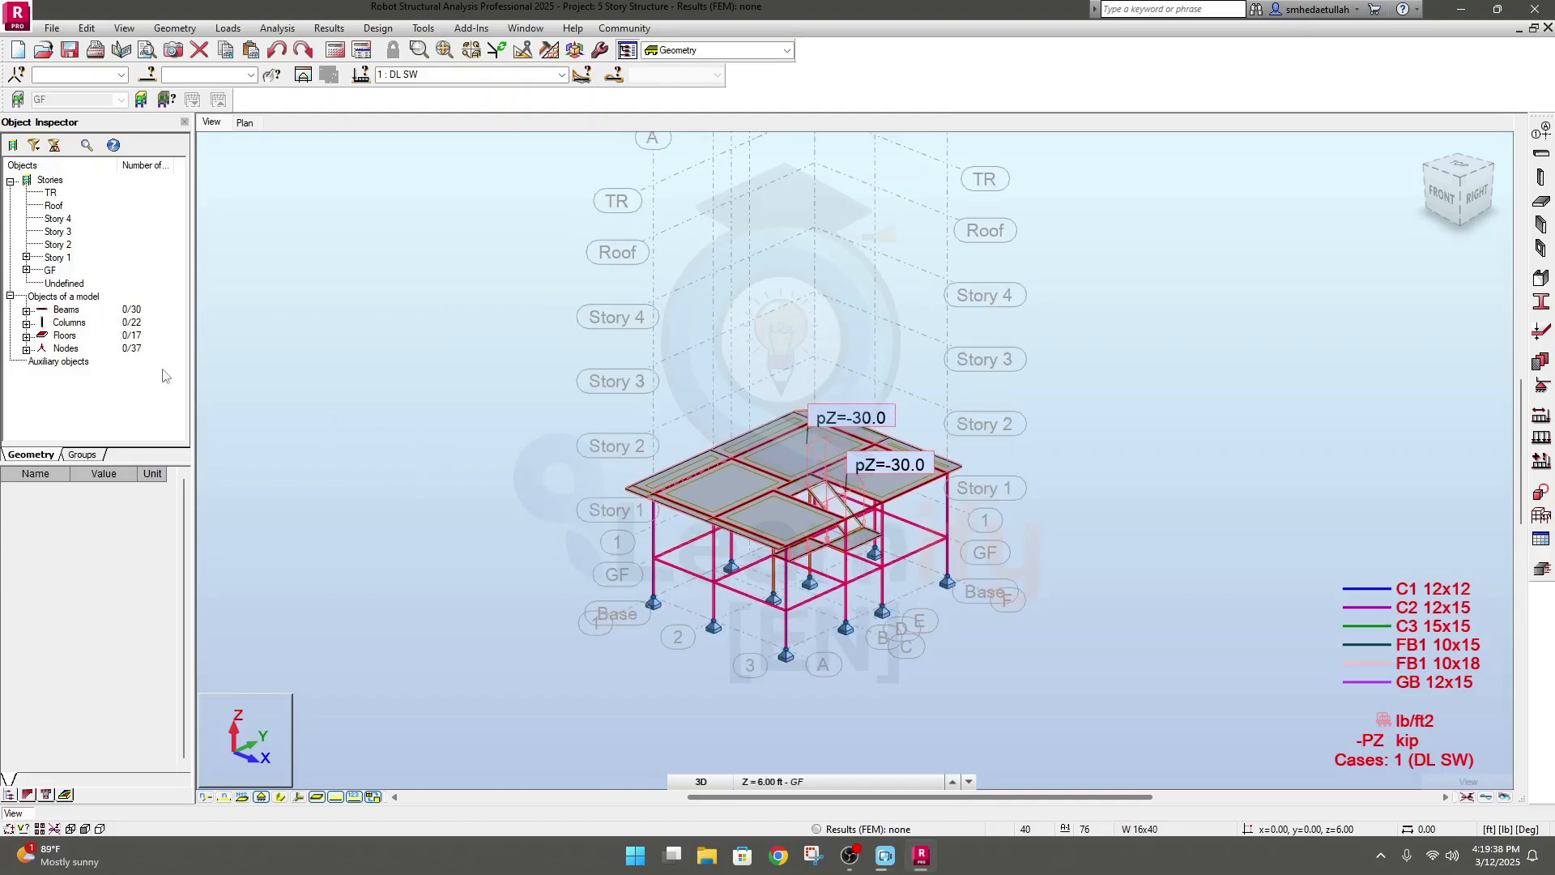
Examine the beams and floors listed under Story 1 in the model's object tree
left_click(26, 258)
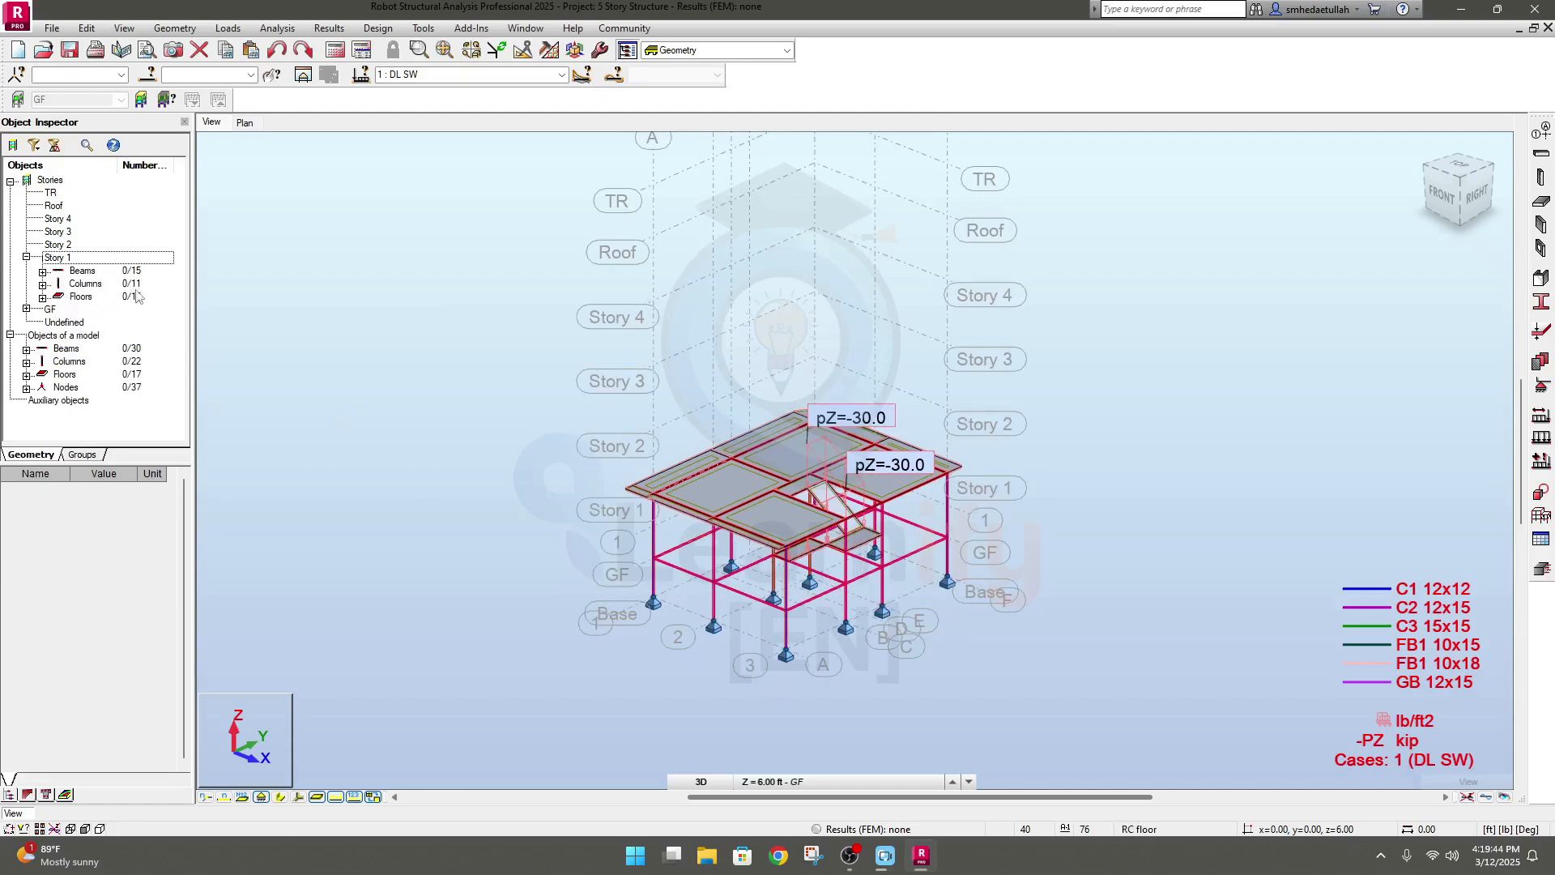
left_click(42, 272)
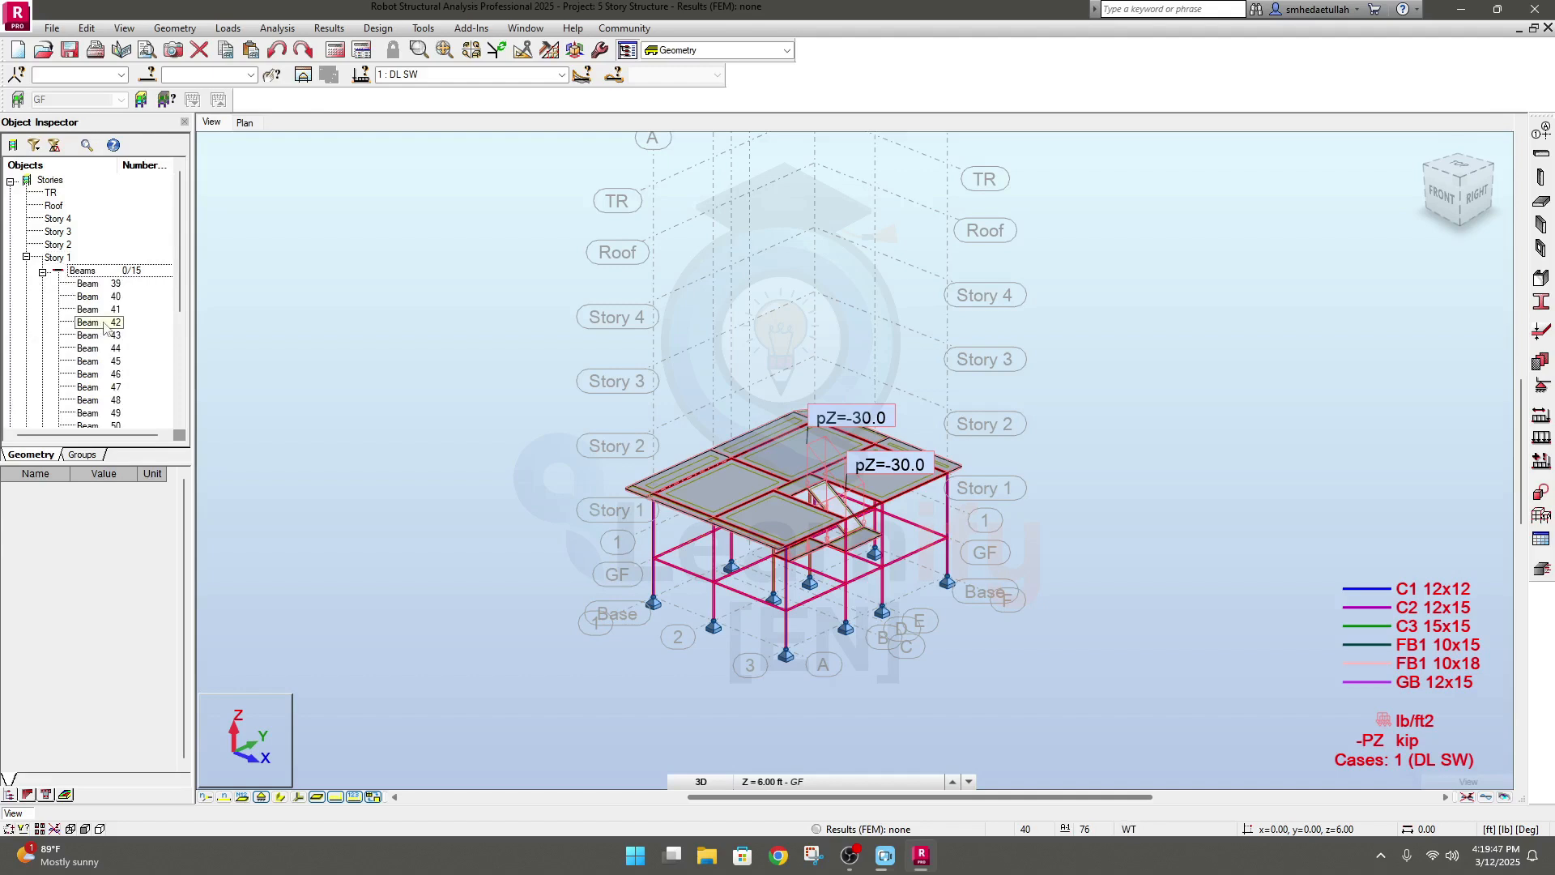
left_click(42, 273)
left_click(43, 298)
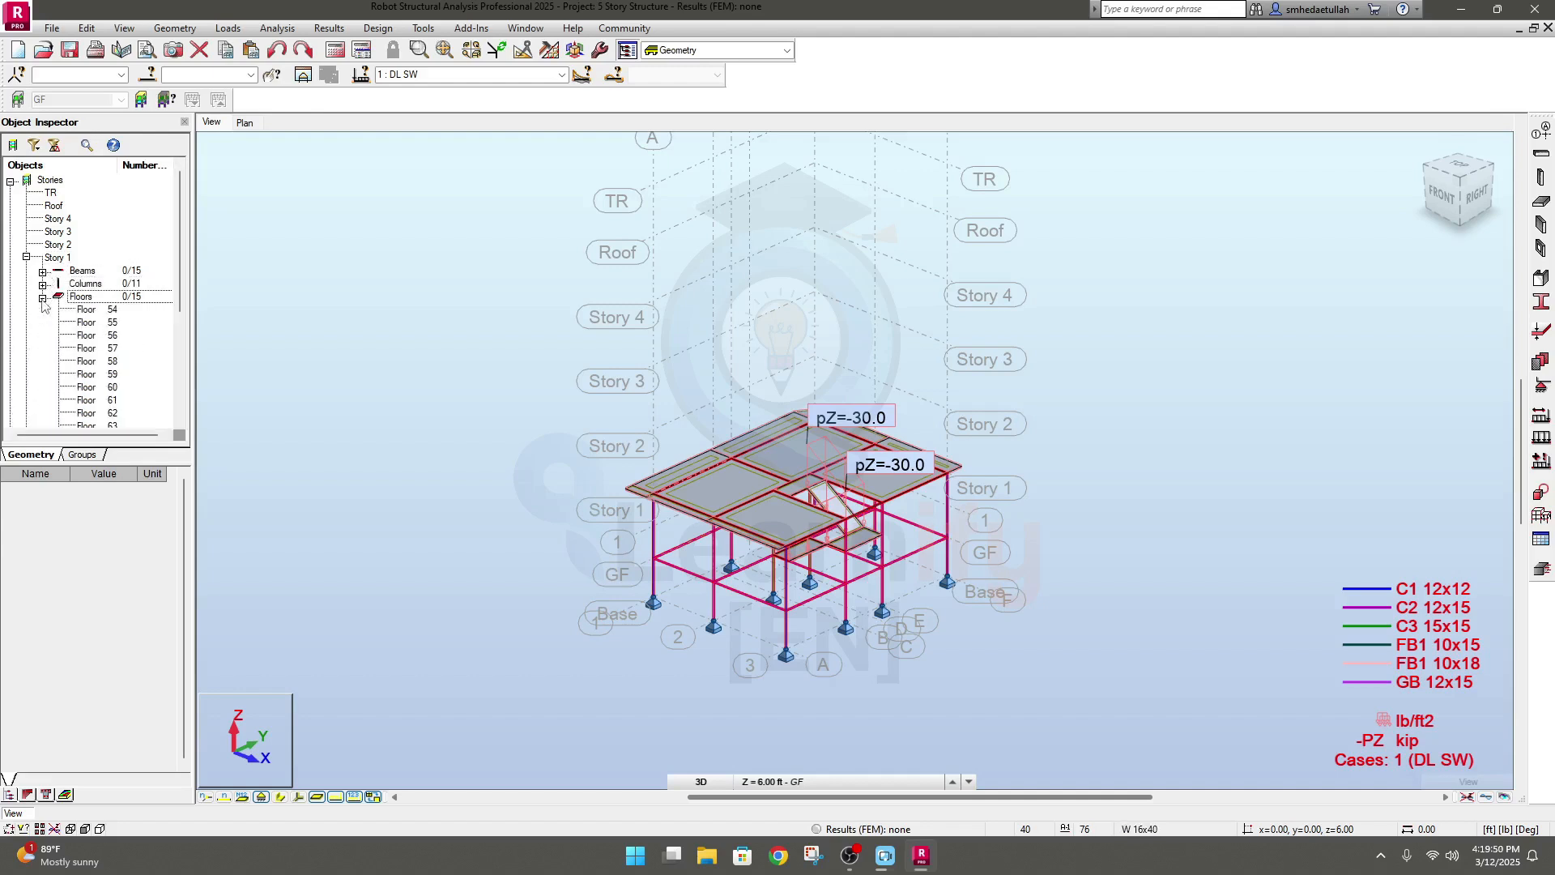
left_click(43, 298)
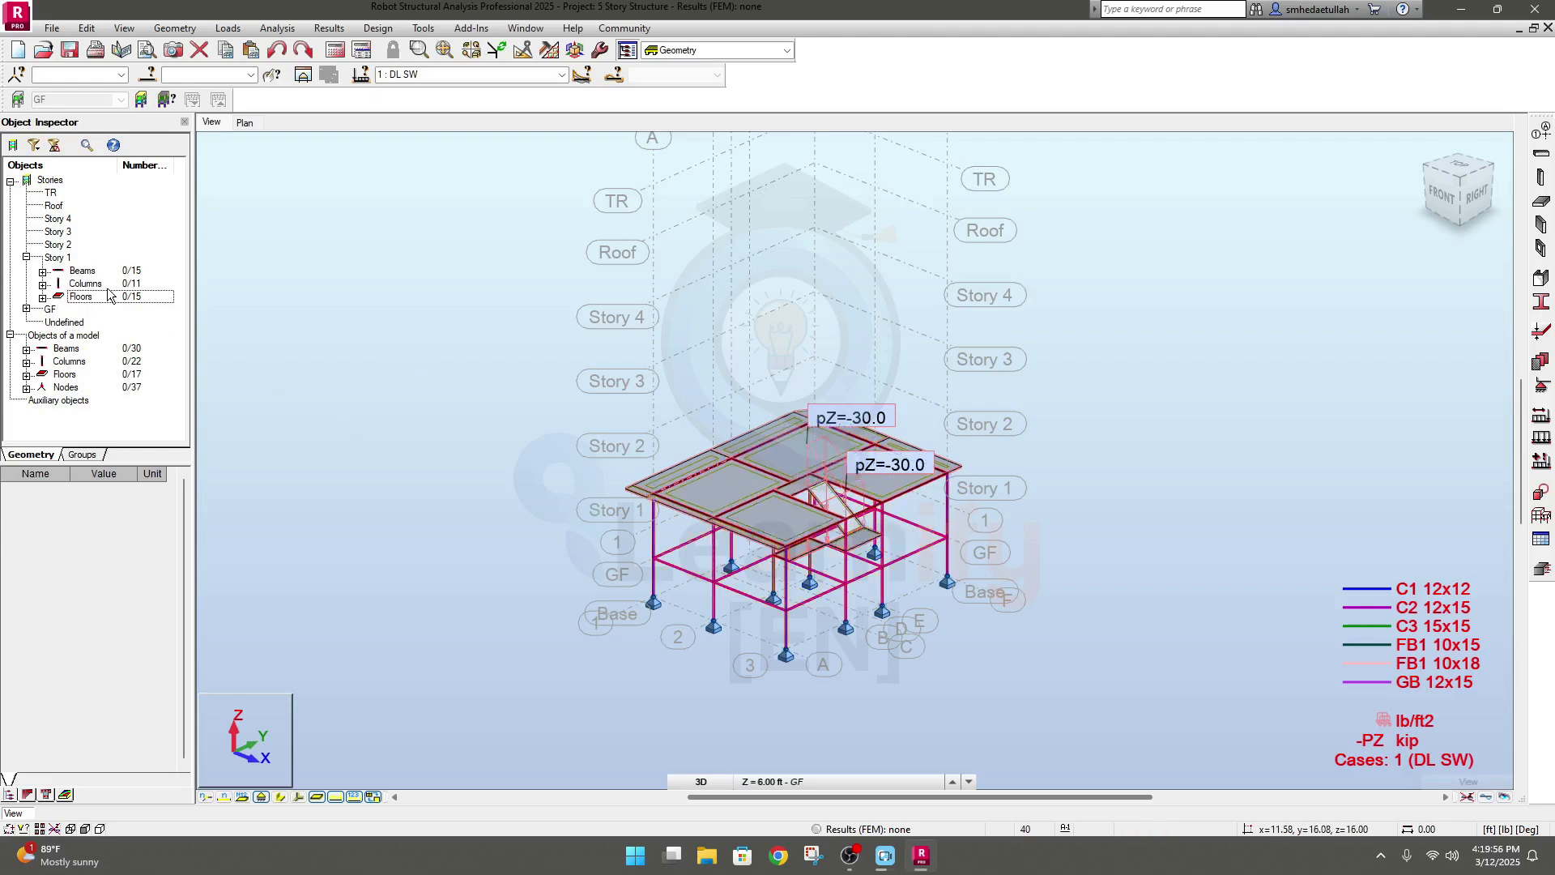
left_click(27, 258)
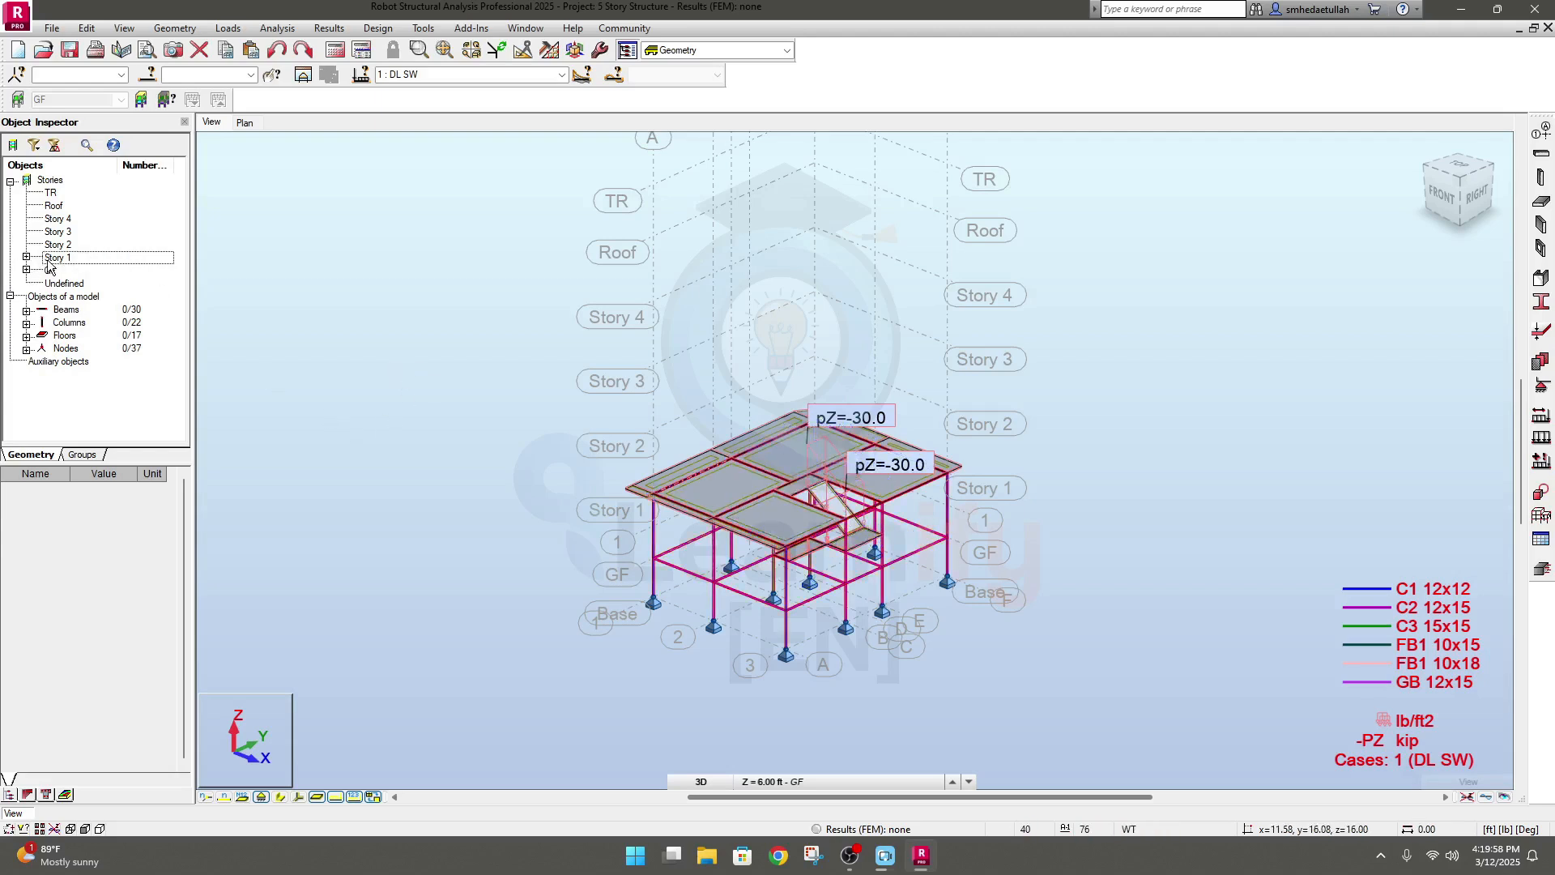
Copy the contents of Story 1 to the 4 stories above it
left_click(51, 261)
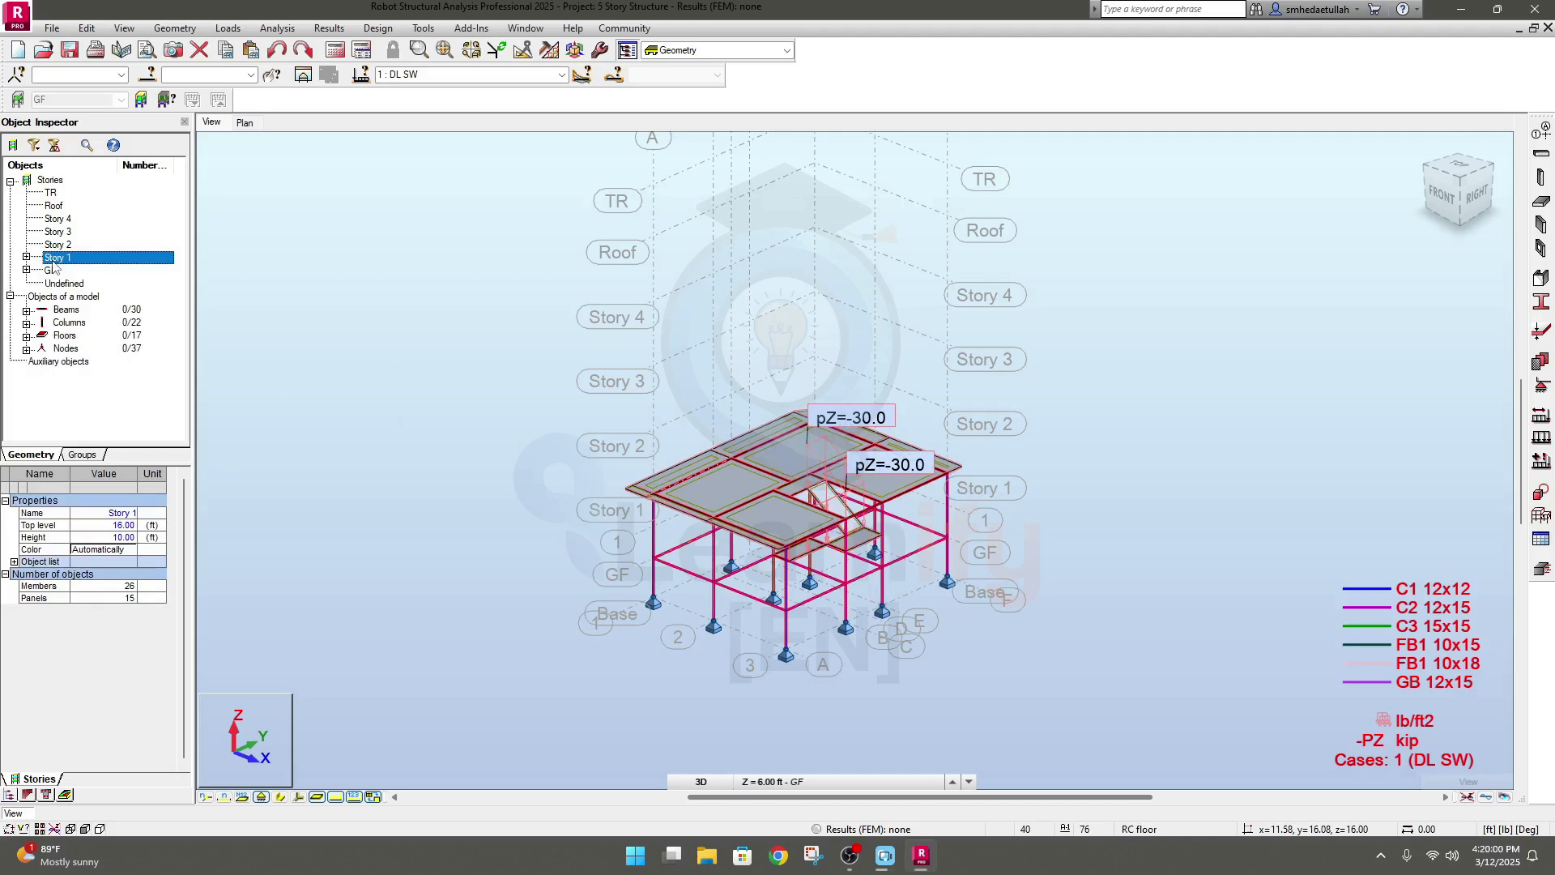
right_click(54, 268)
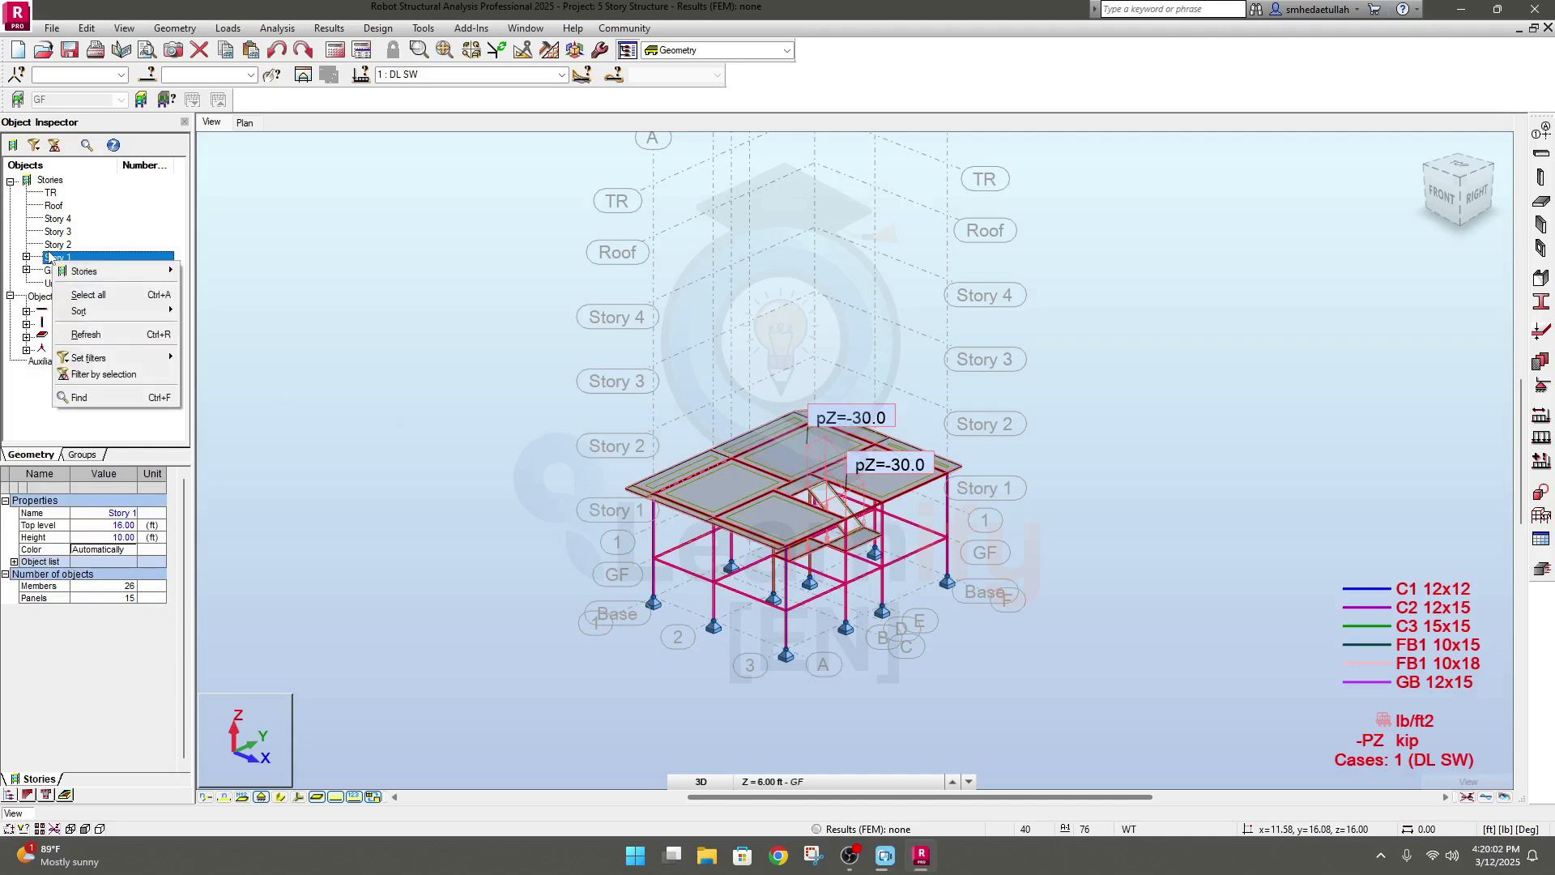
mouse_move(118, 273)
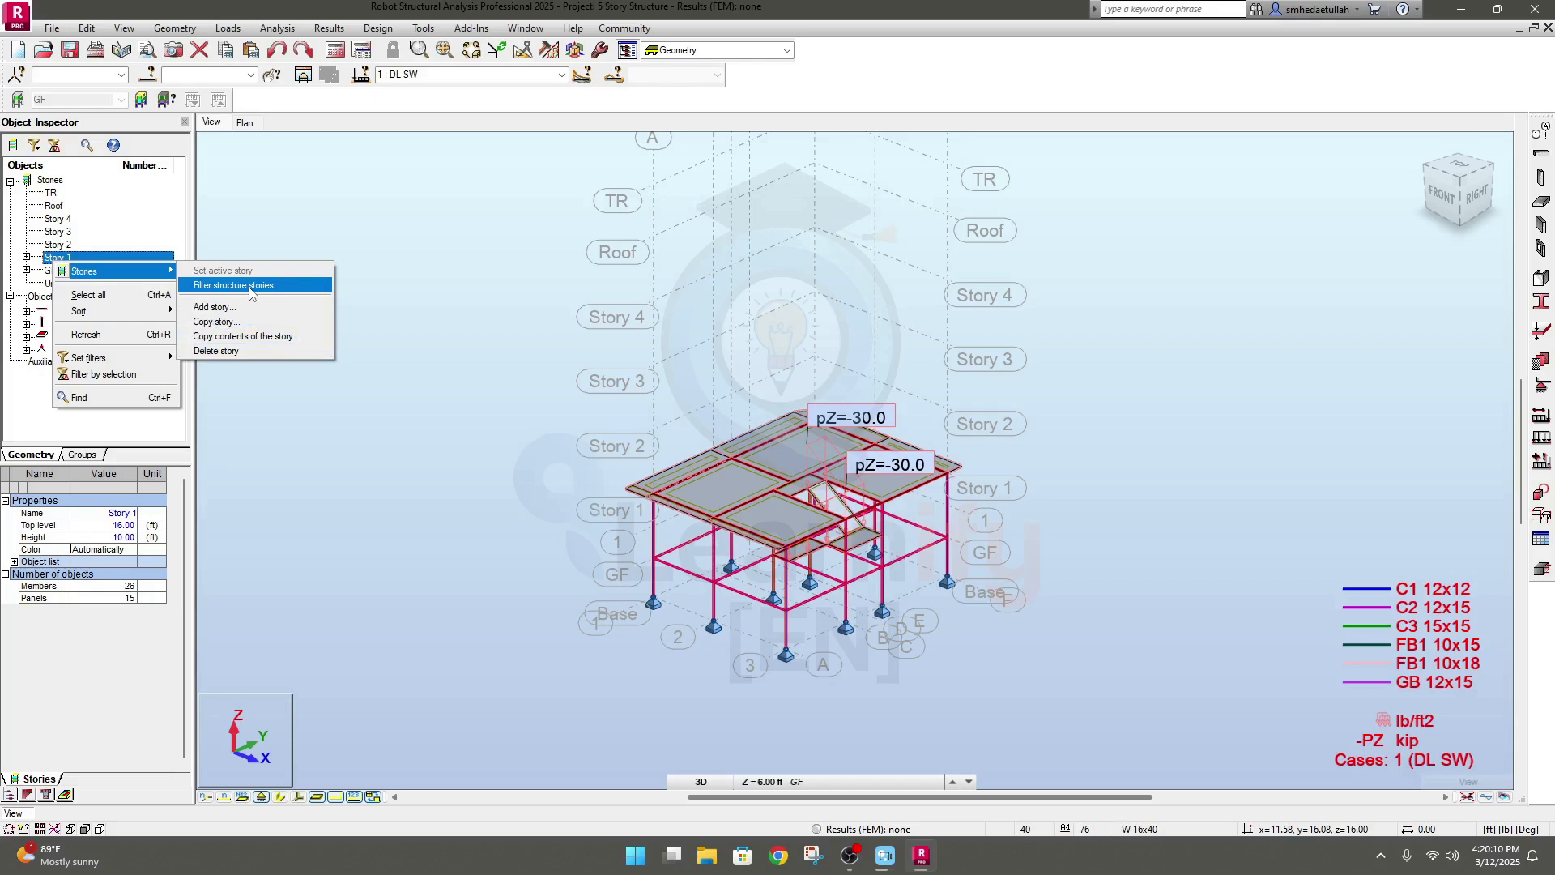
left_click(272, 340)
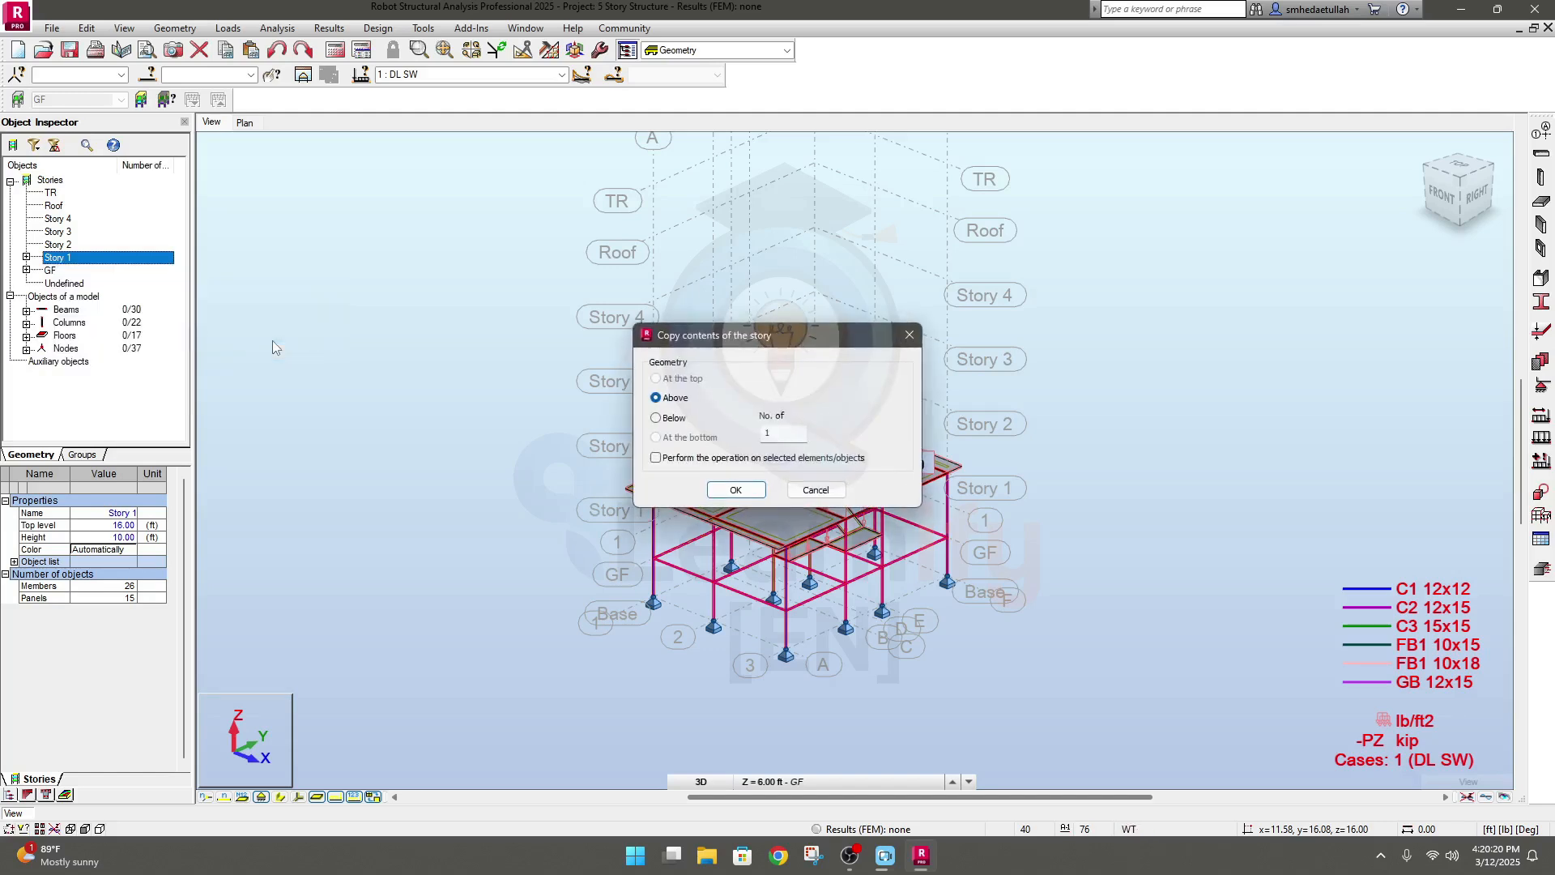
left_click_drag(678, 347, 318, 327)
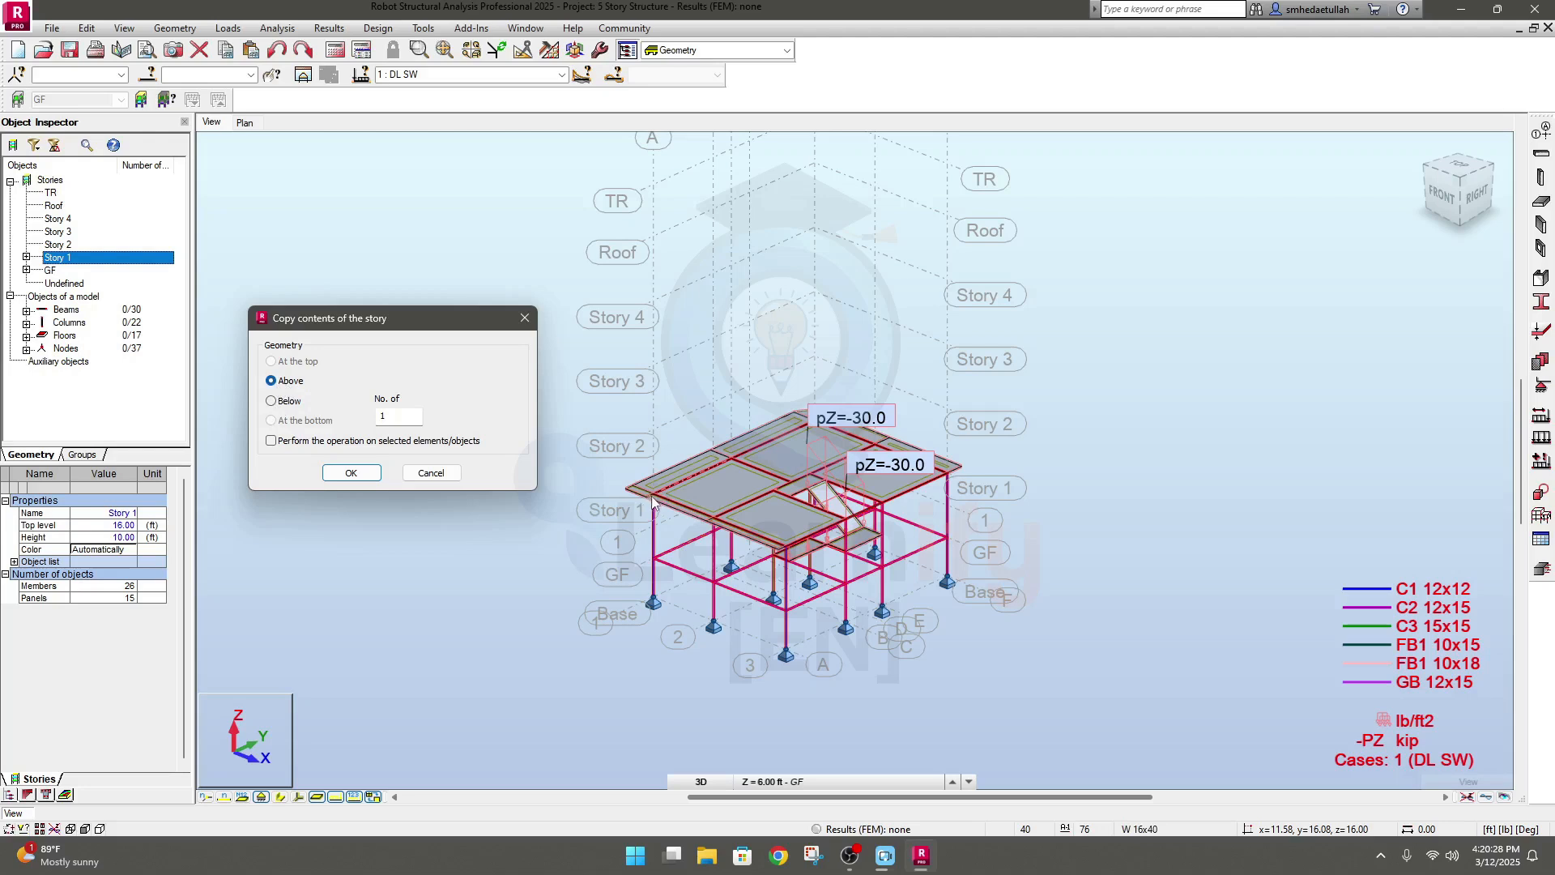
double_click(393, 417)
type("4")
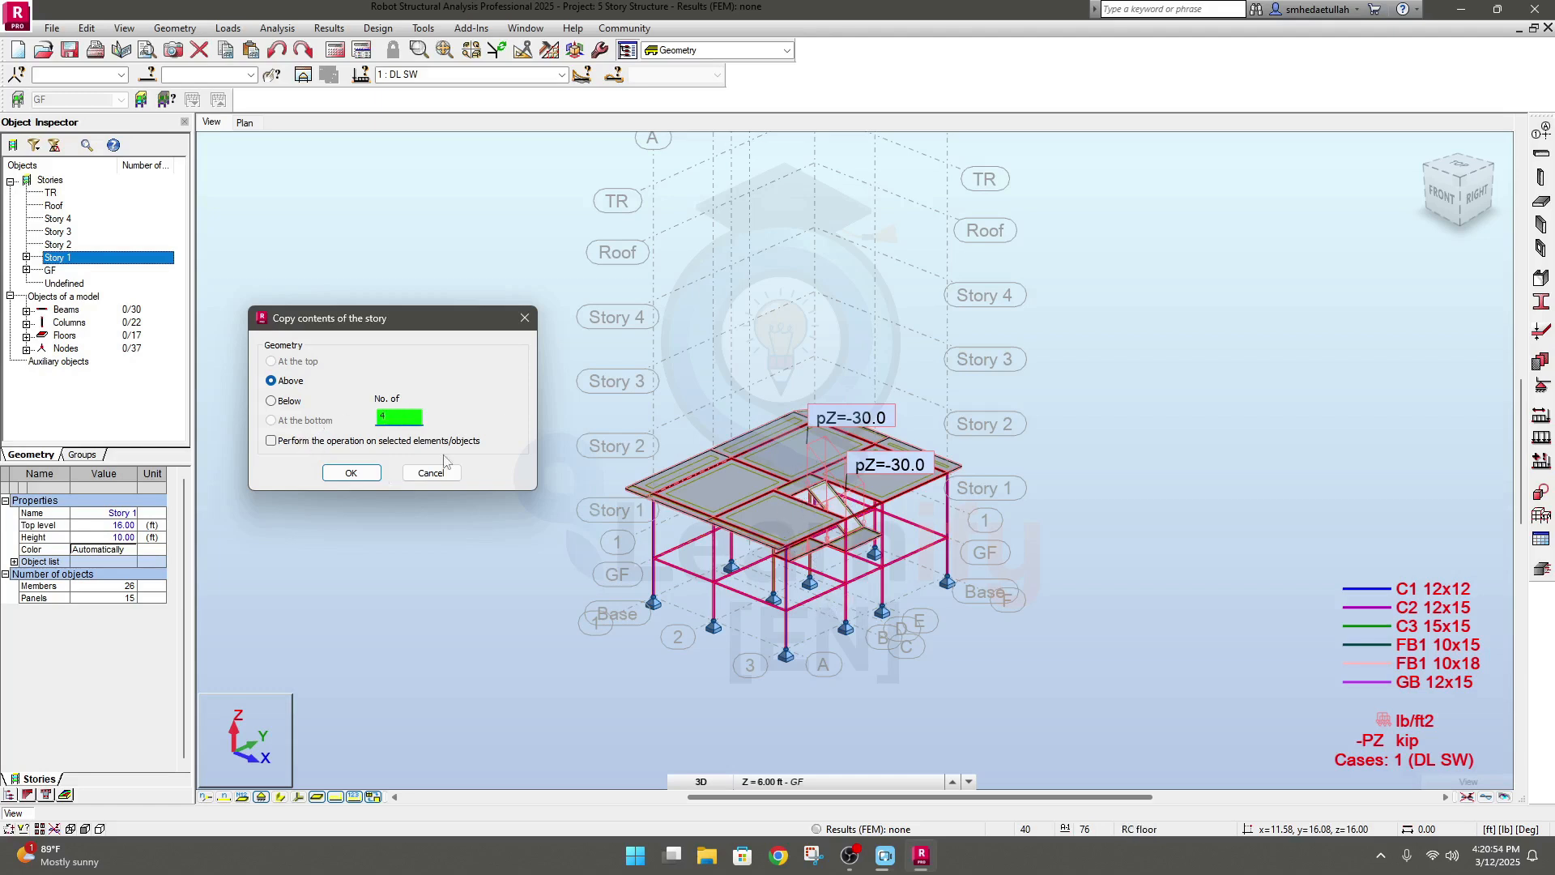
left_click(352, 473)
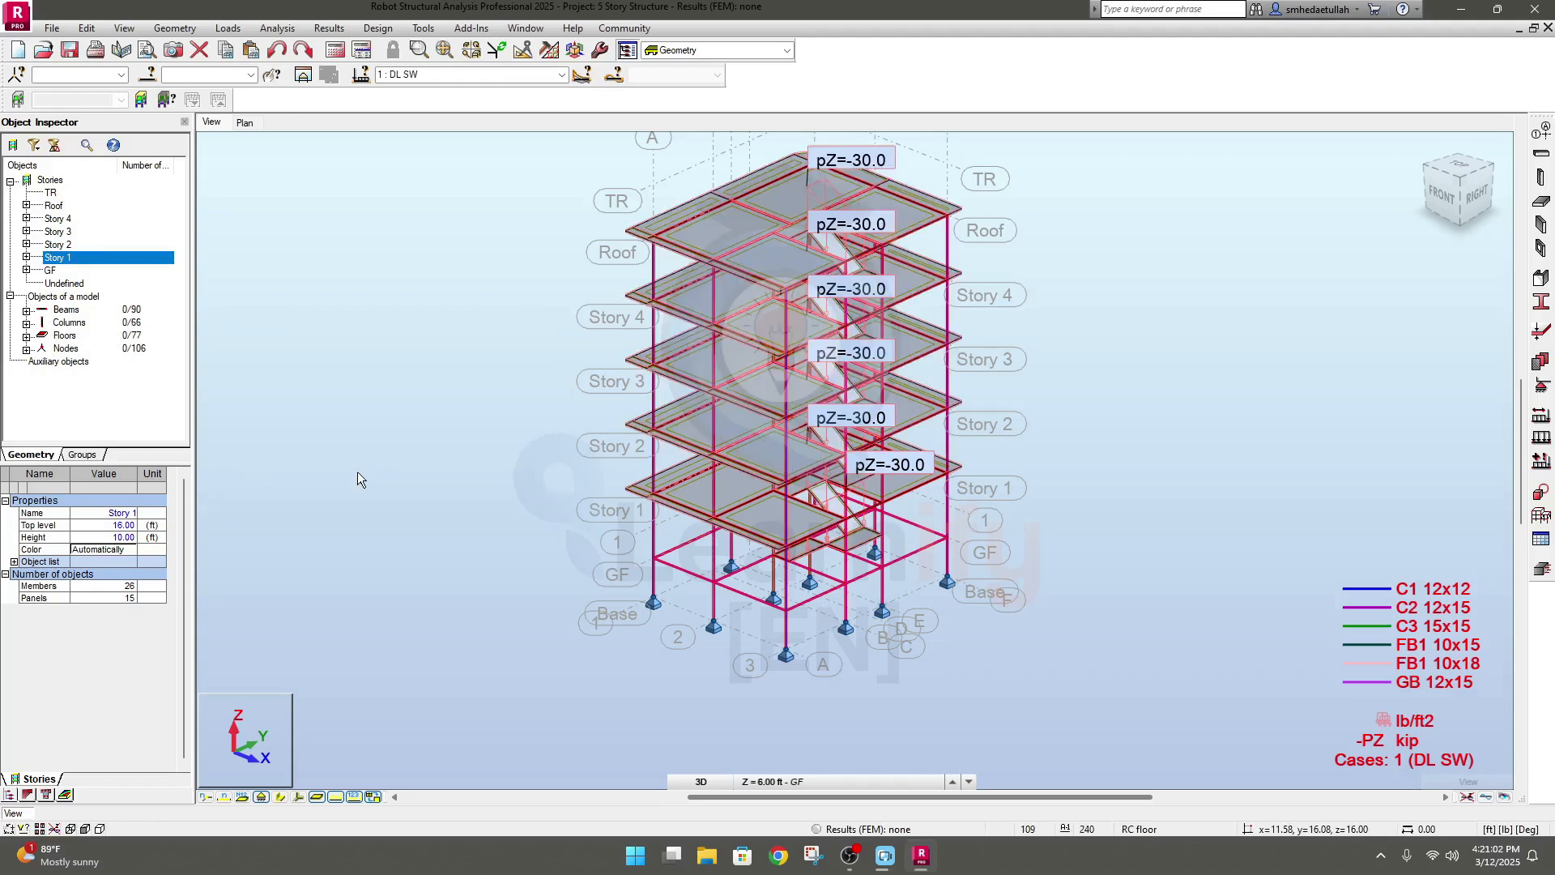
Look over the copied stories in 3D and display the plan of the Roof level at 56.00 ft
middle_click_drag(408, 418, 391, 453)
scroll(392, 455, "down", 1)
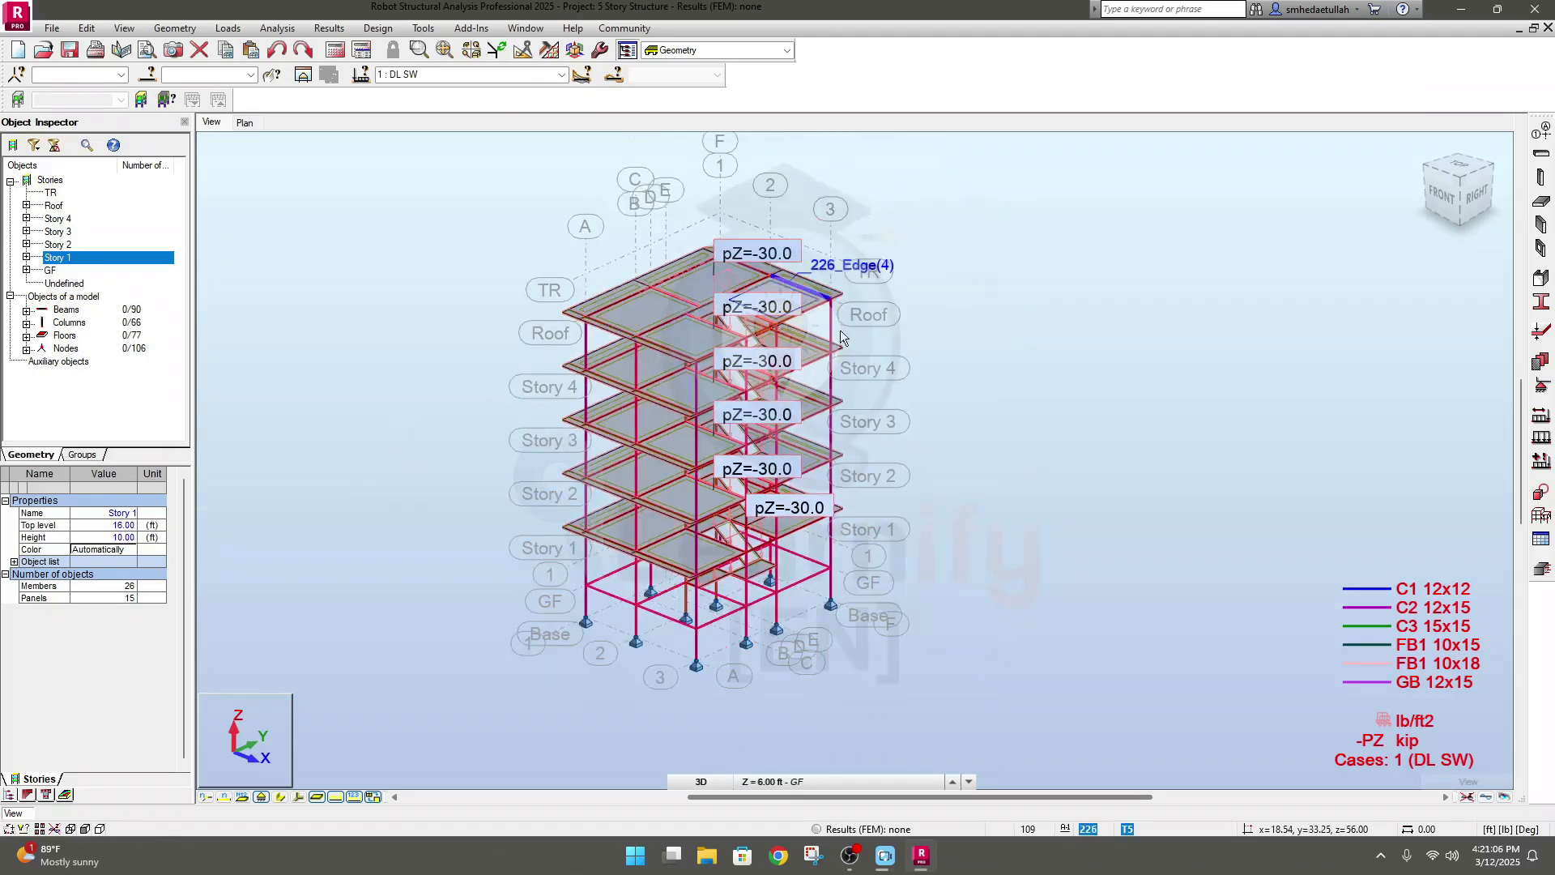
scroll(639, 336, "up", 1)
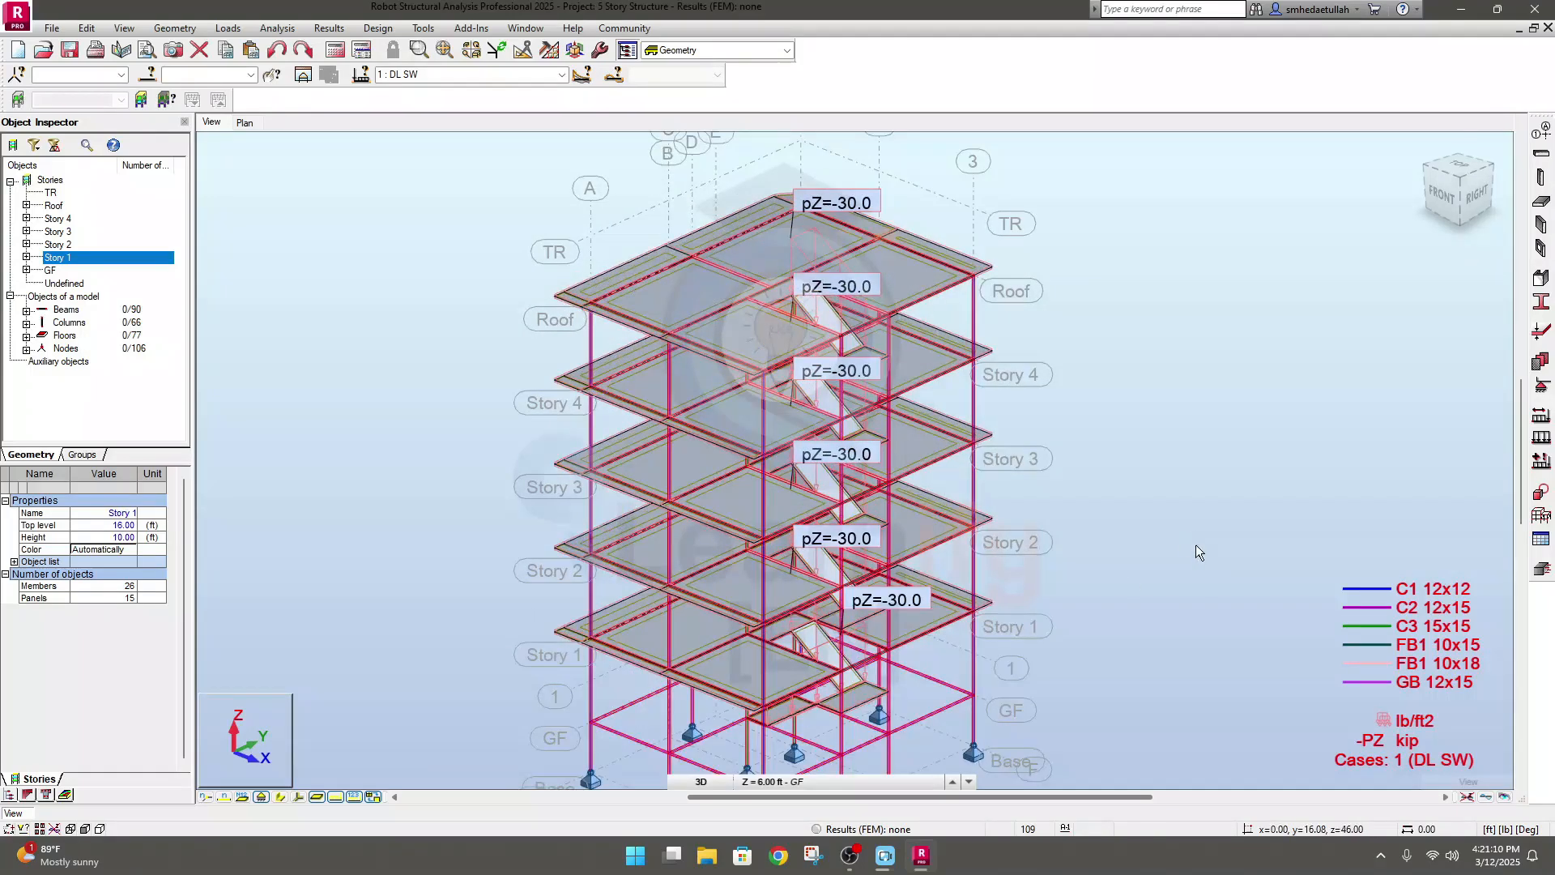
scroll(1166, 527, "up", 2)
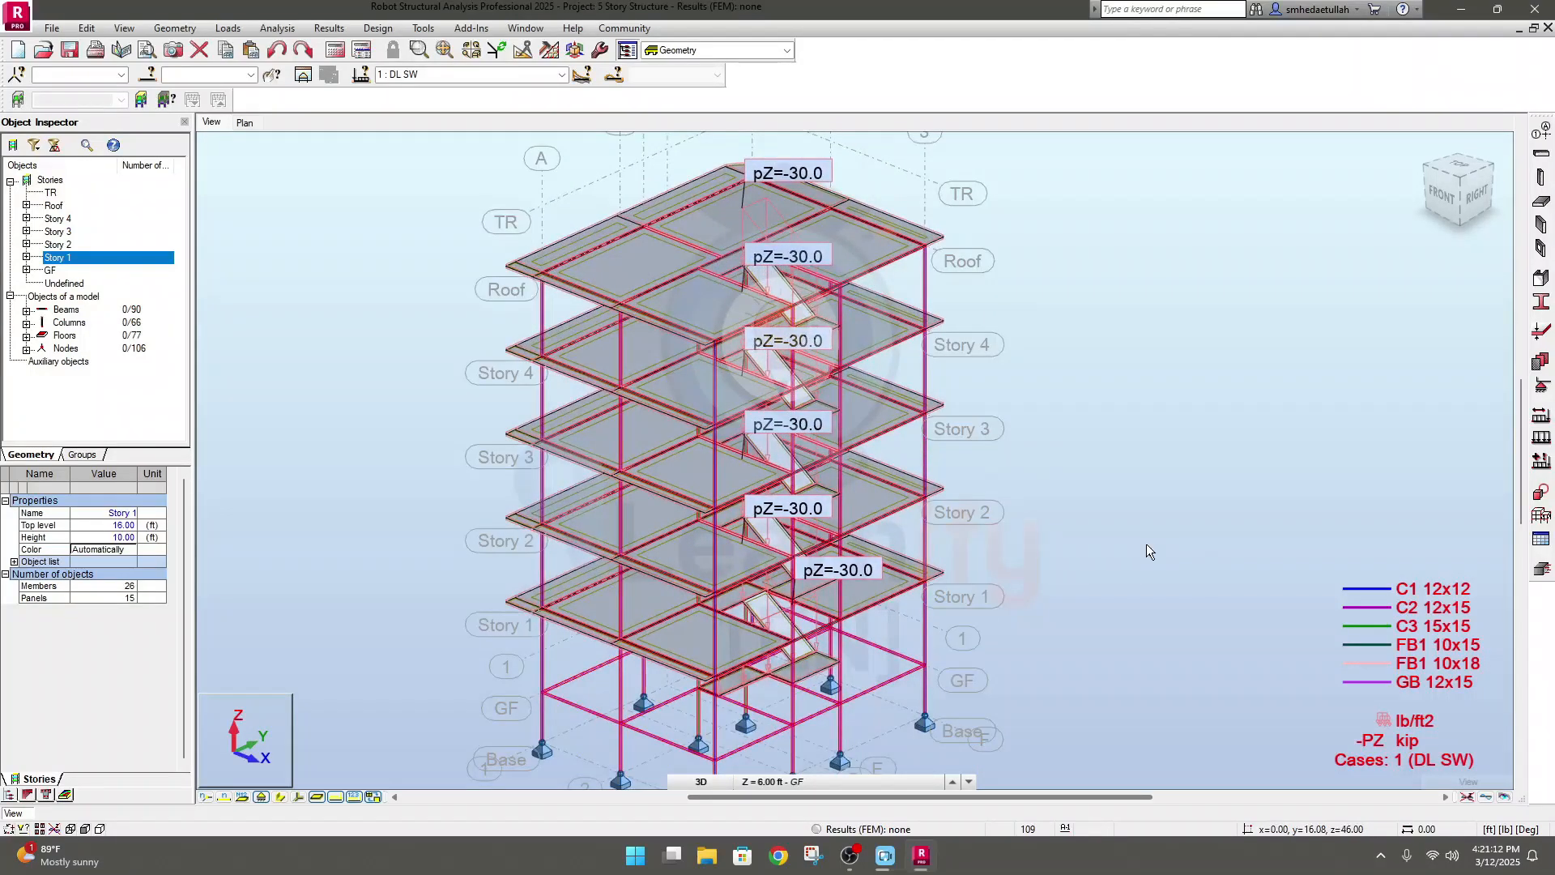
scroll(1112, 542, "up", 1)
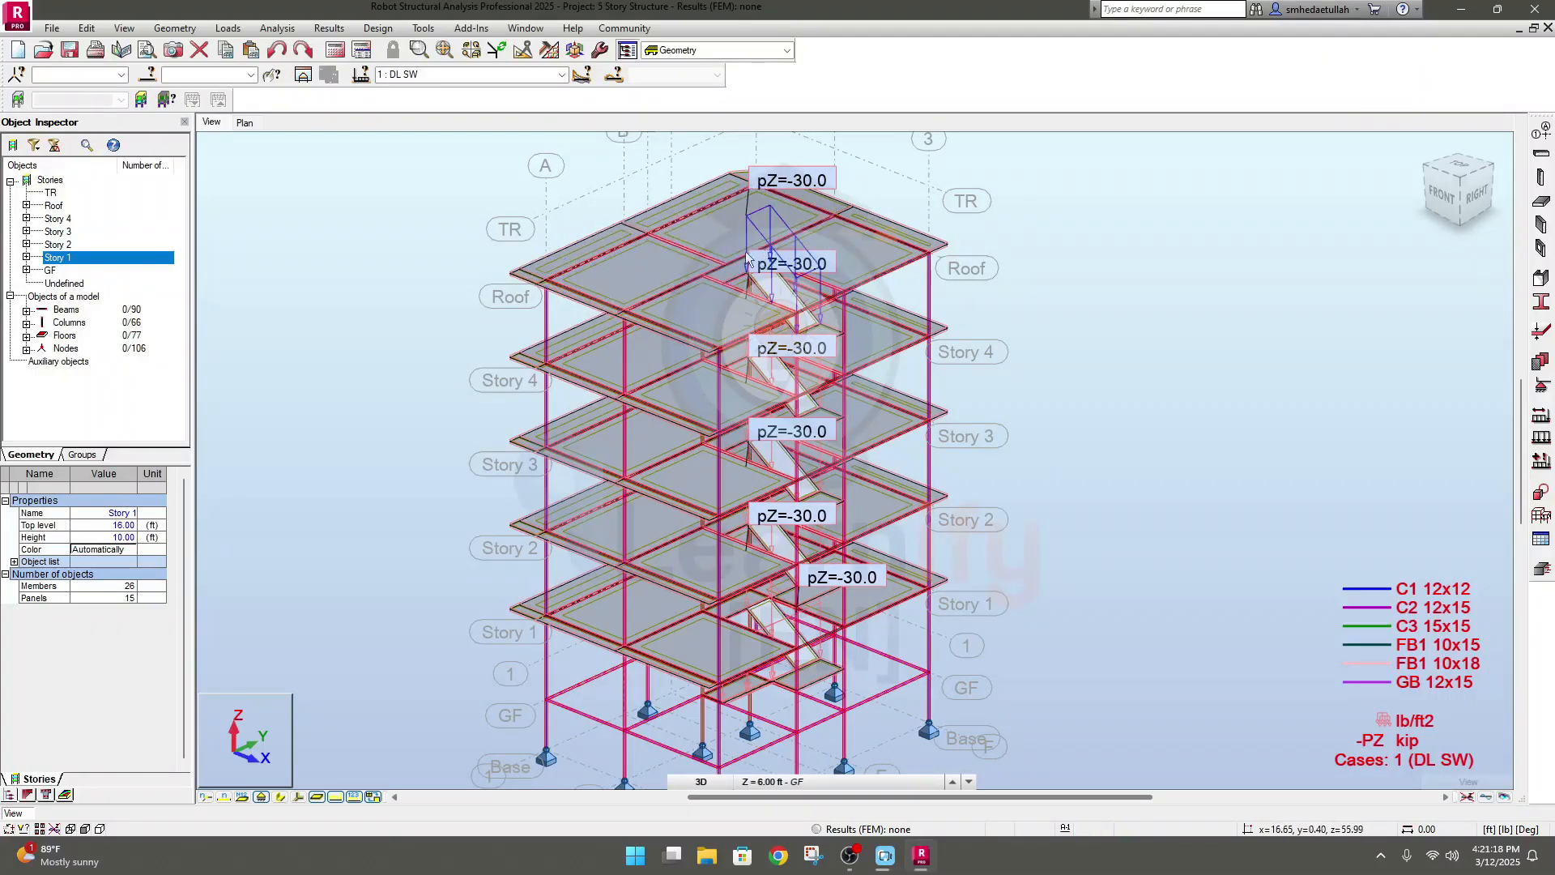
middle_click_drag(786, 134, 755, 201)
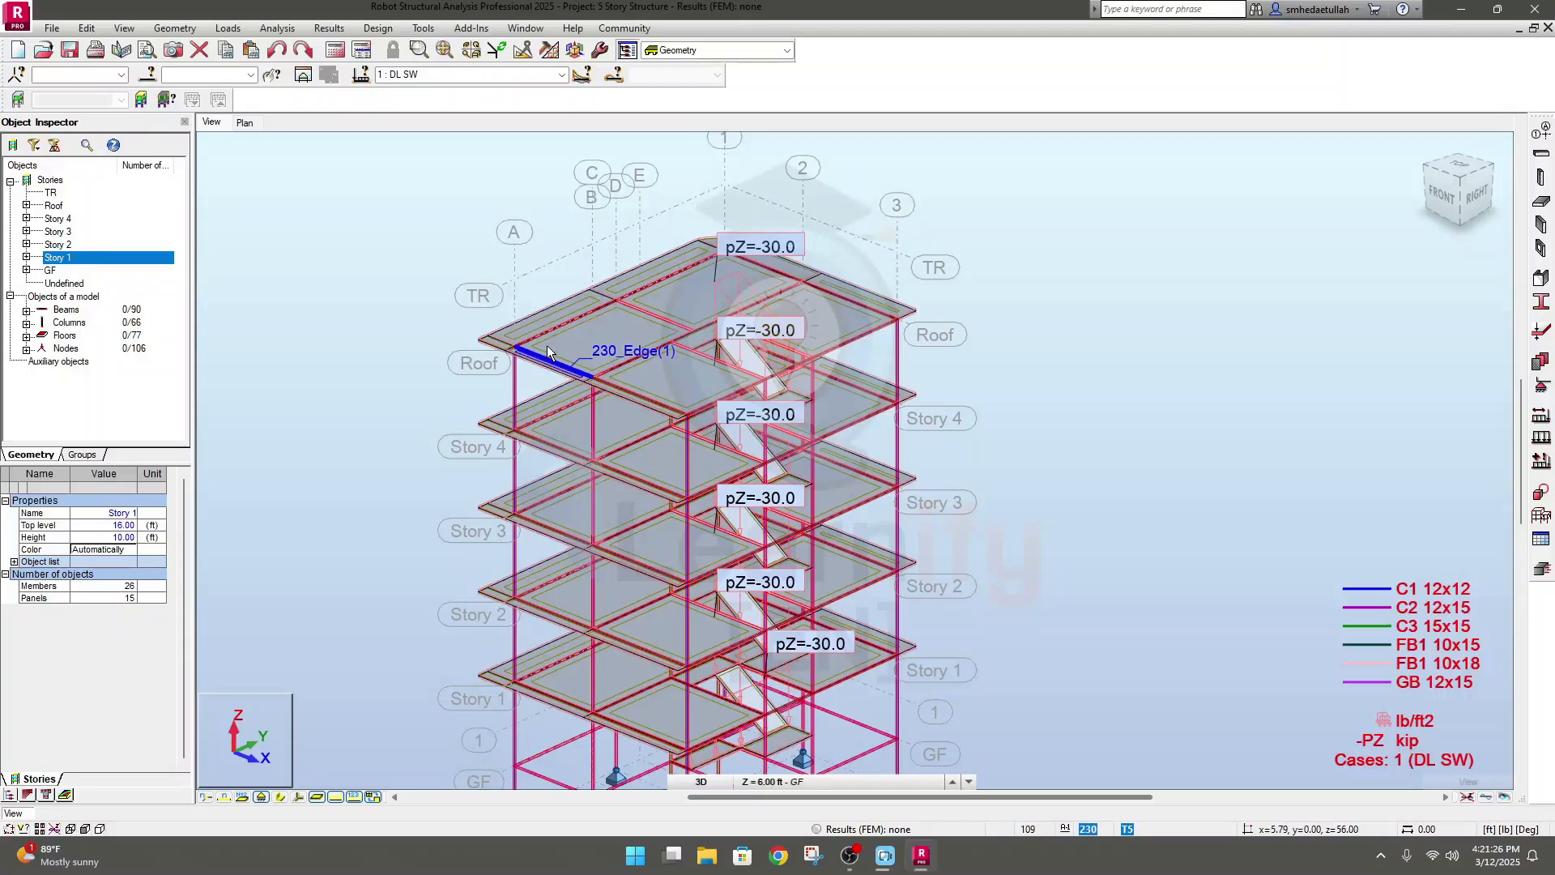
left_click(245, 122)
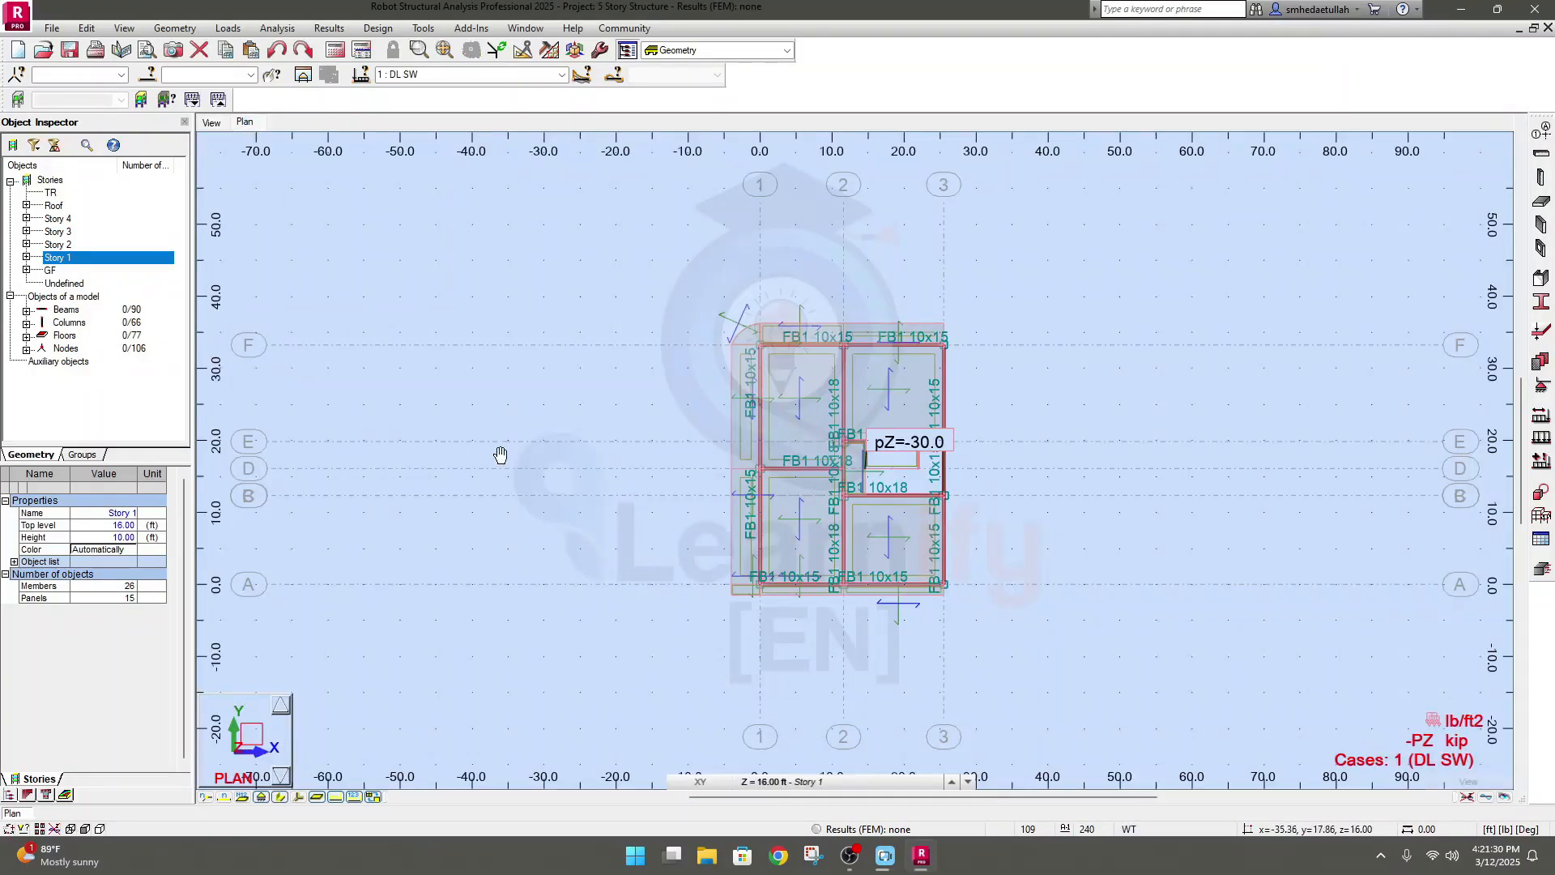
left_click(837, 780)
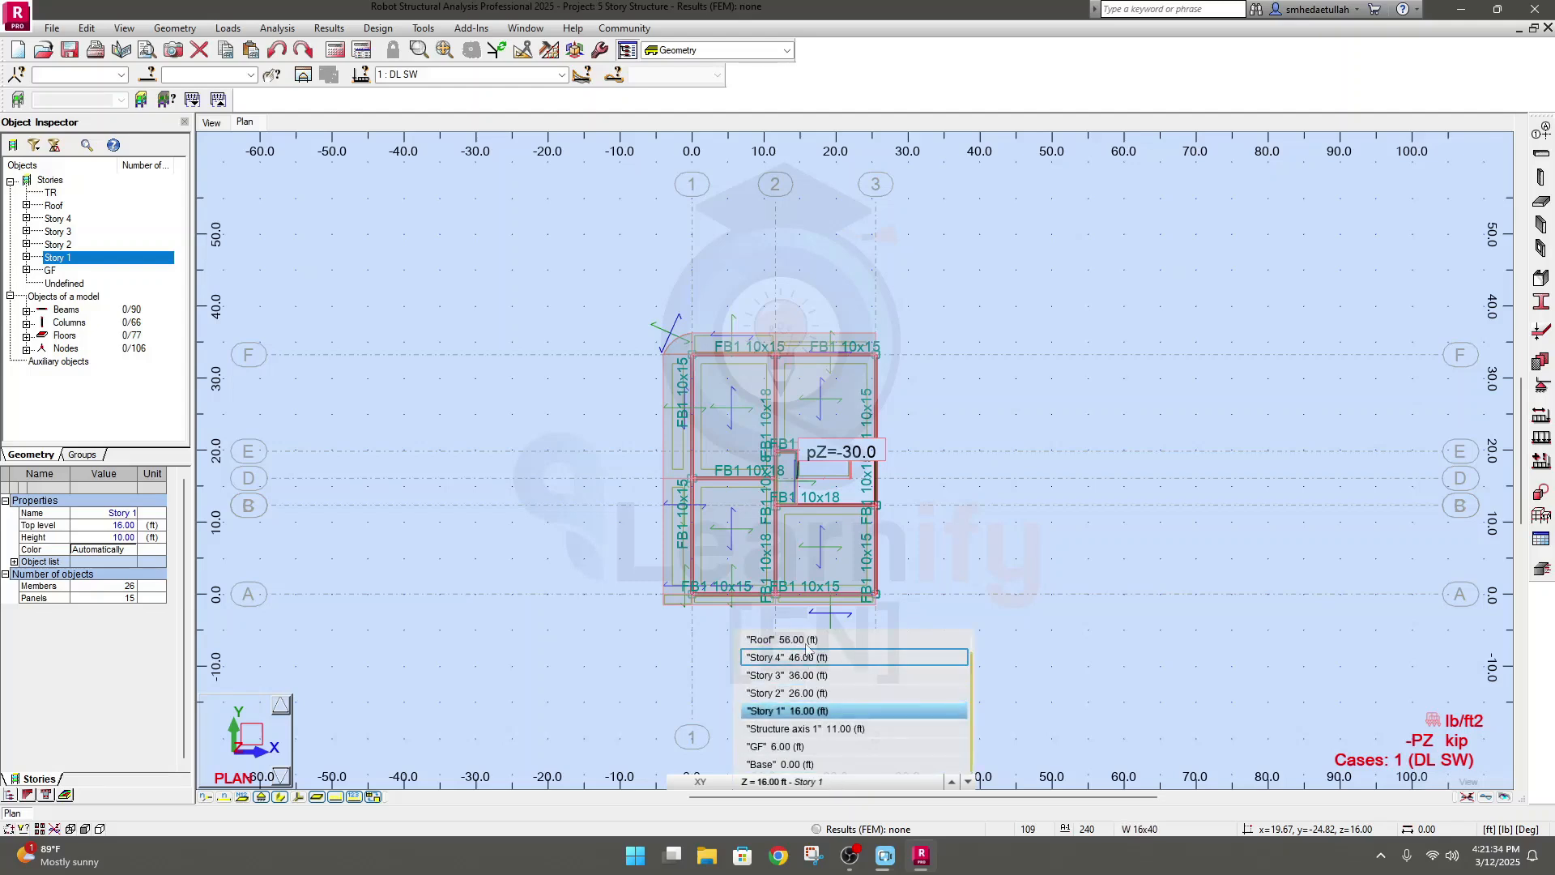
scroll(806, 658, "up", 1)
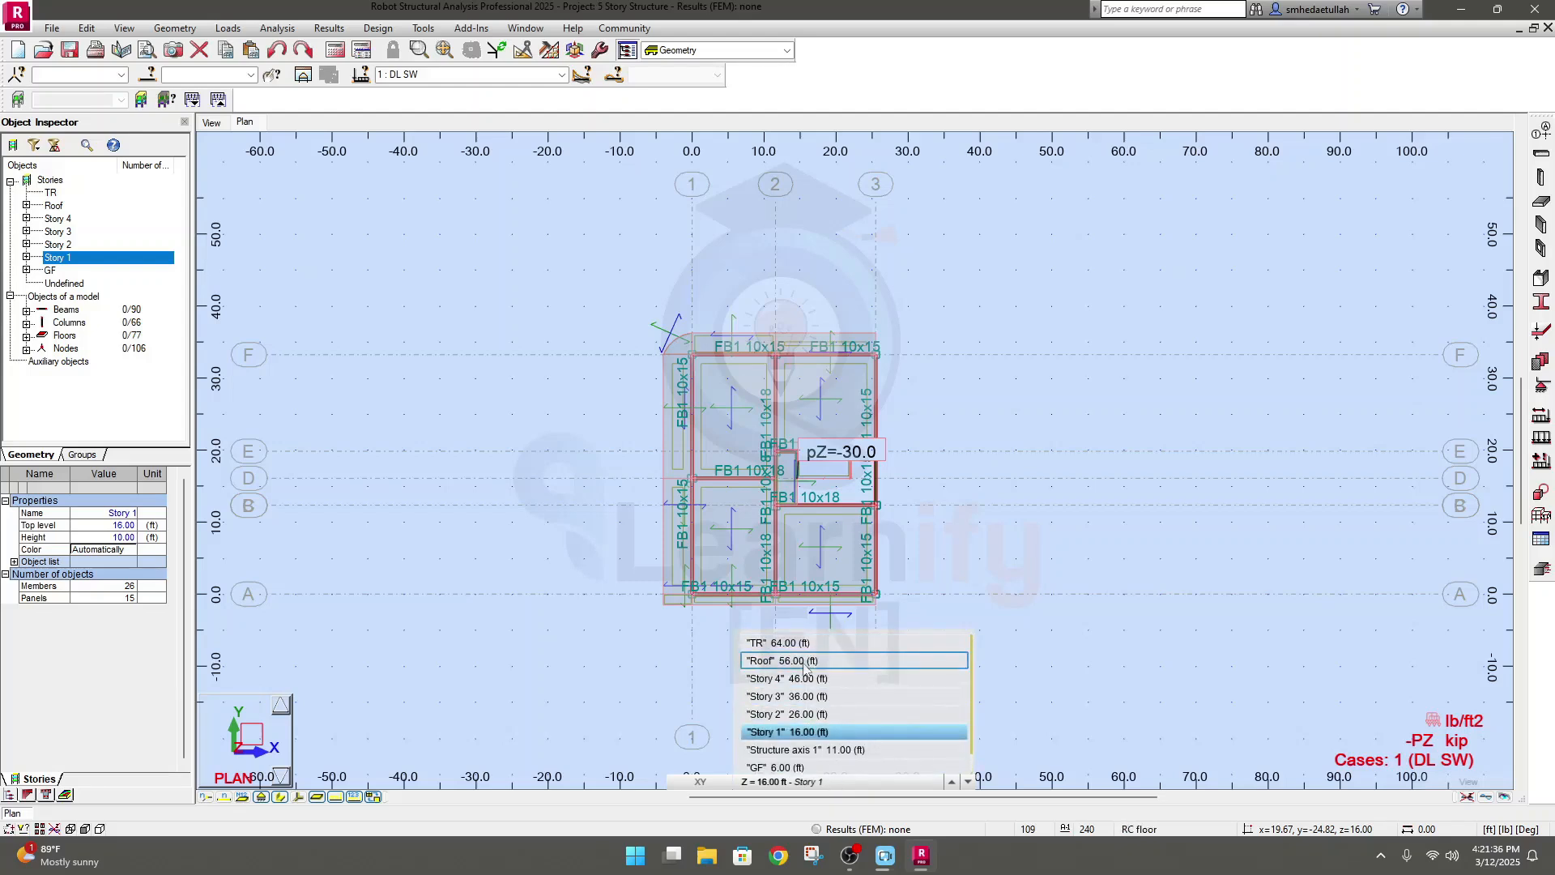
left_click(806, 660)
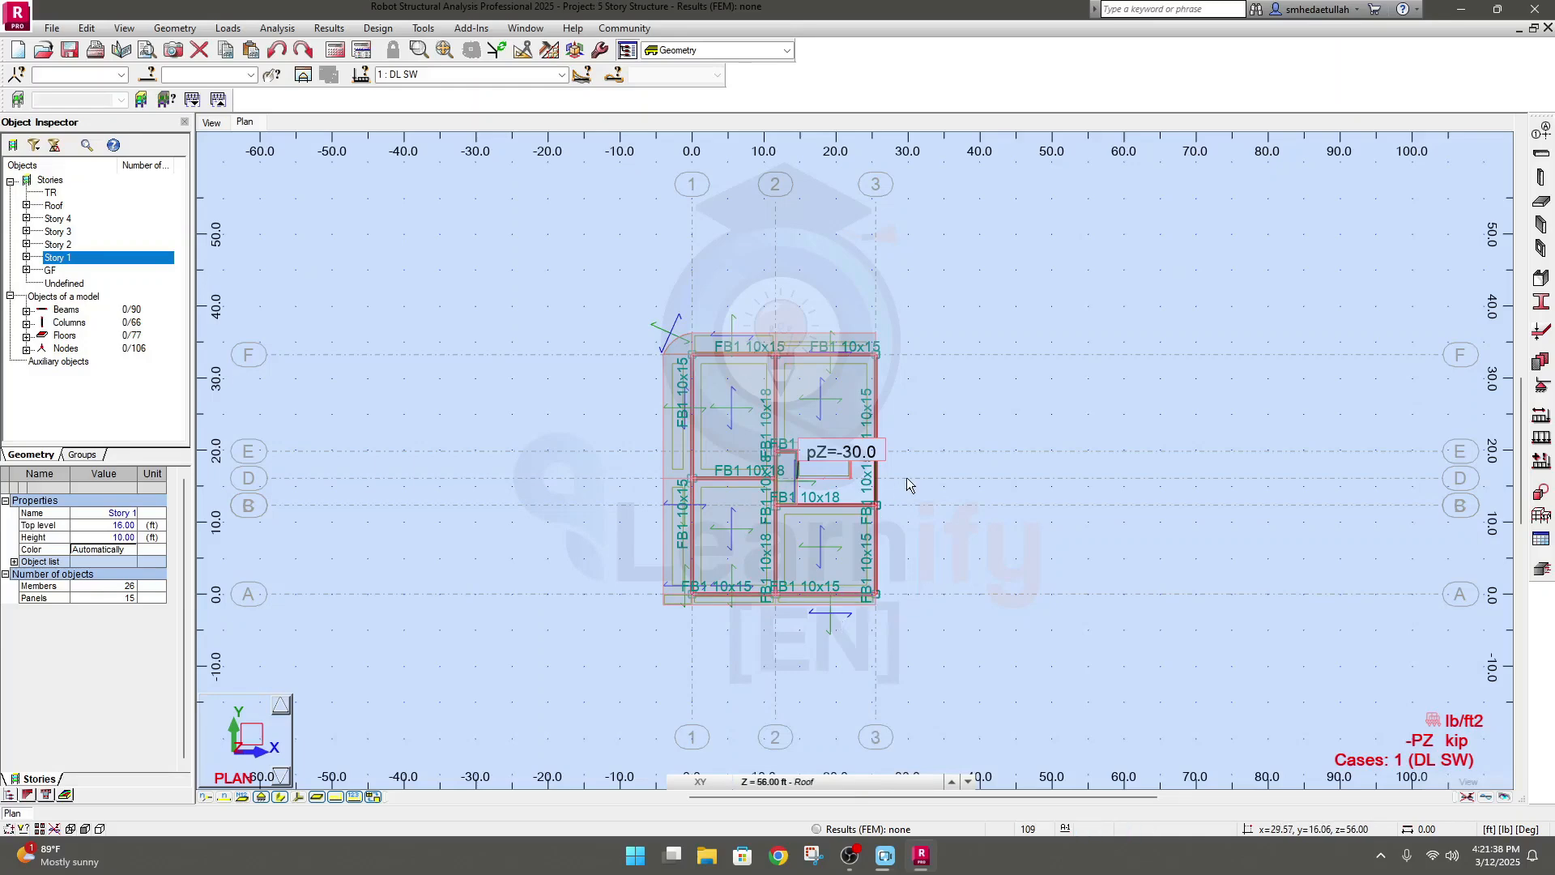
scroll(910, 478, "up", 2)
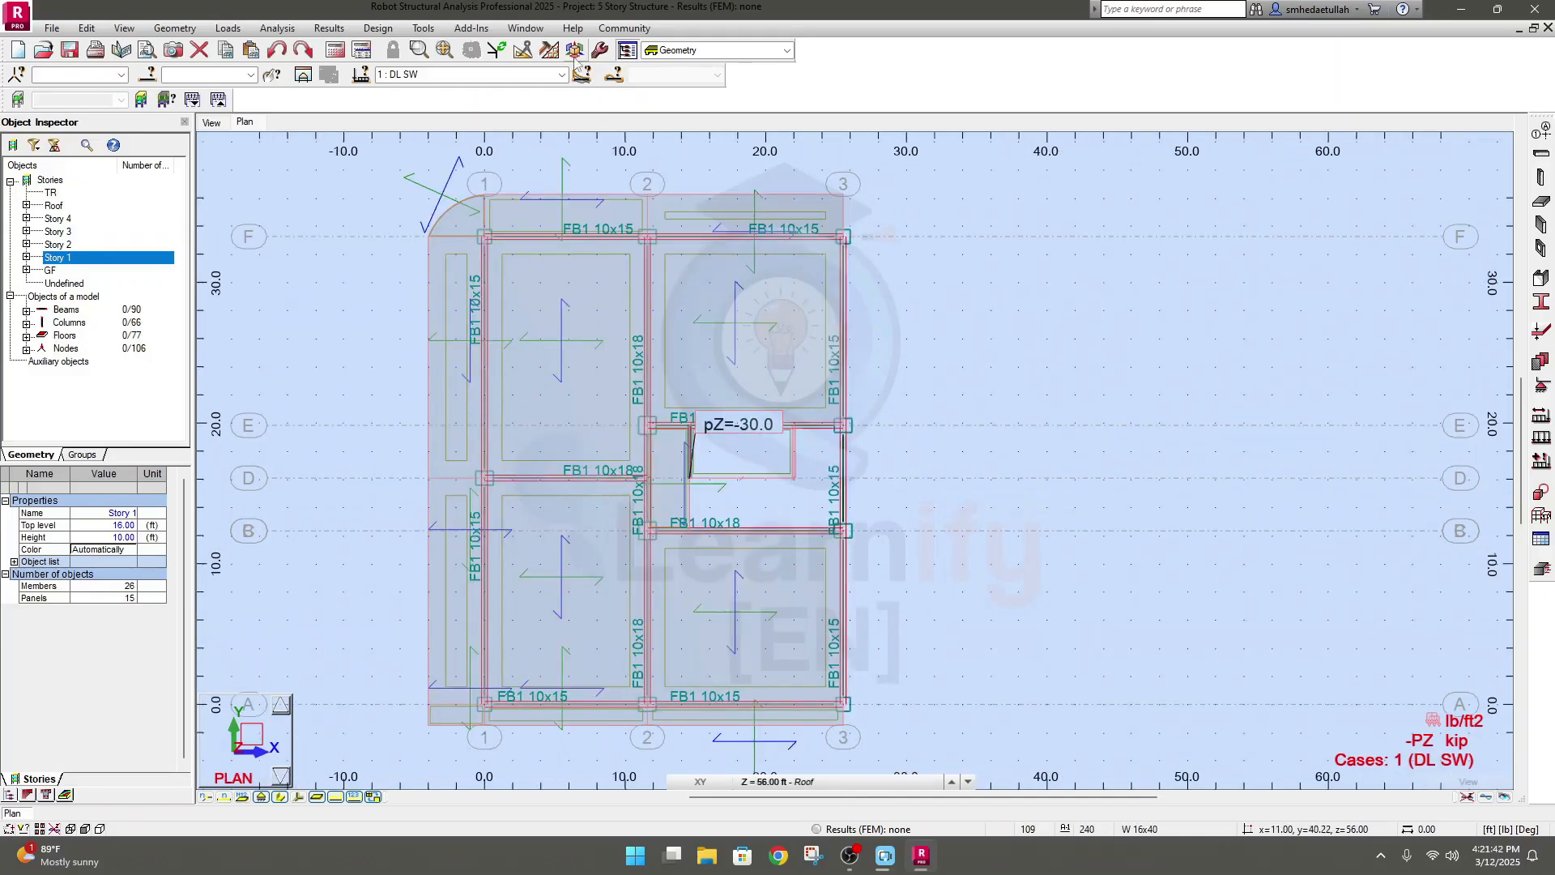
Open the load definition for member loads and make 3: DL PW the active load case
left_click(1543, 440)
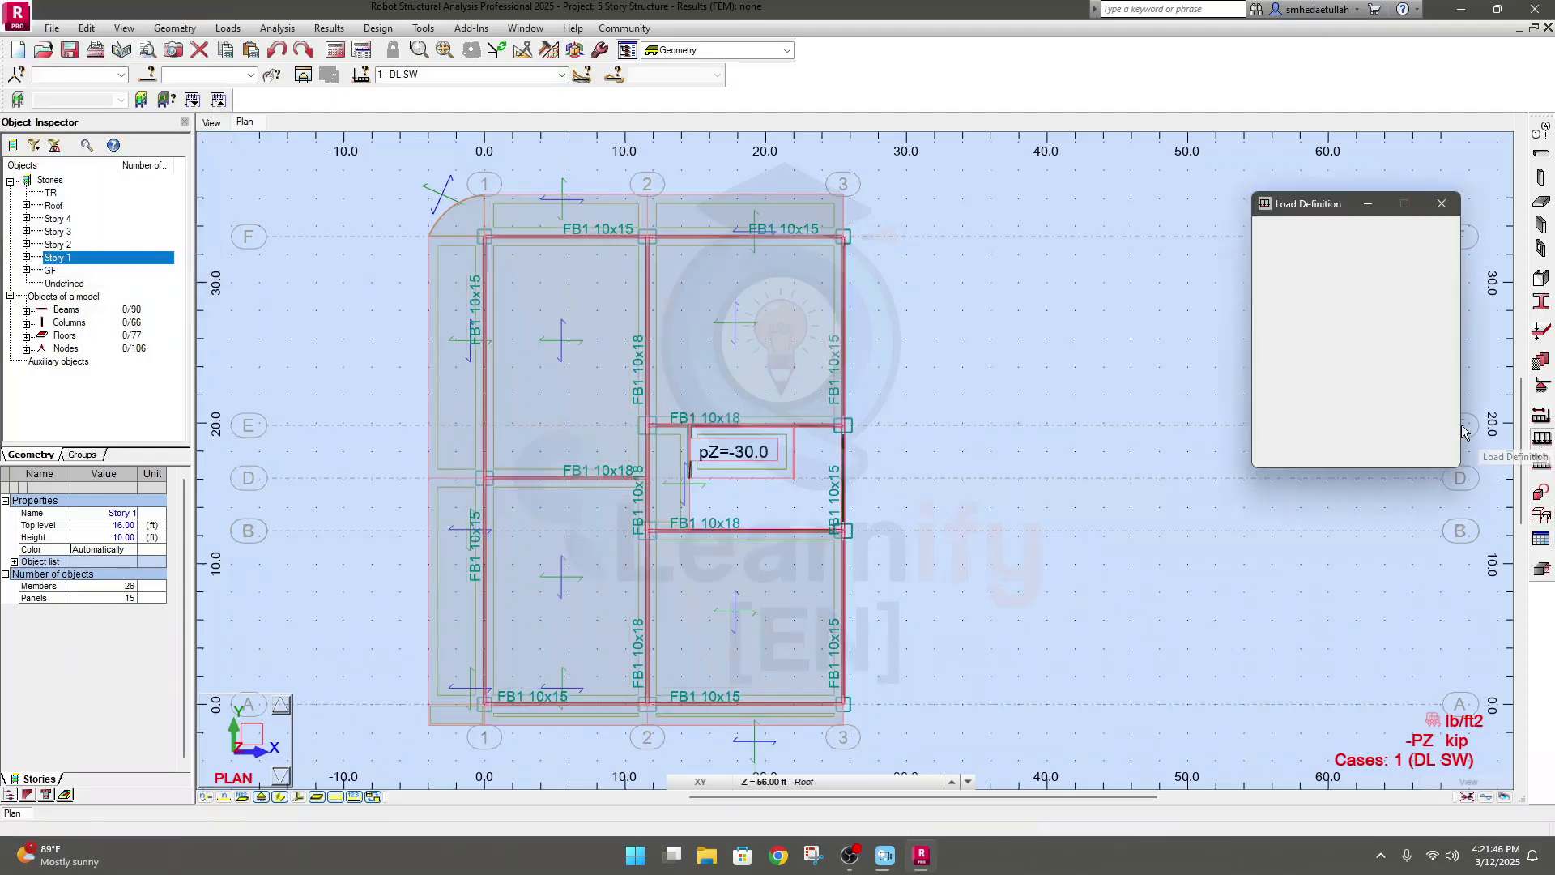
left_click_drag(1315, 220, 1118, 223)
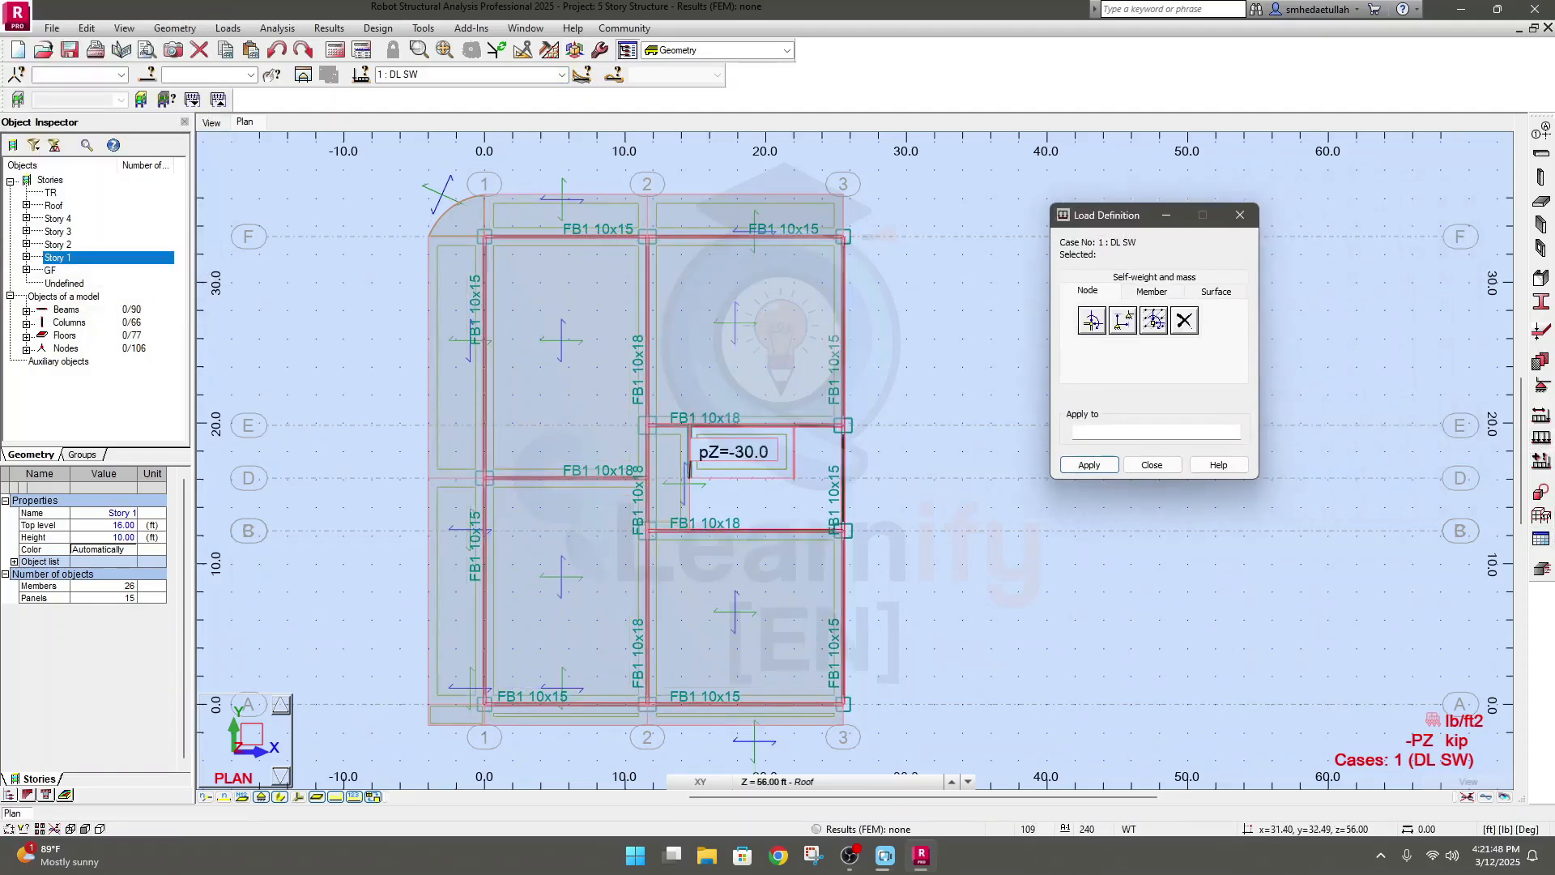
left_click_drag(1106, 226, 1112, 224)
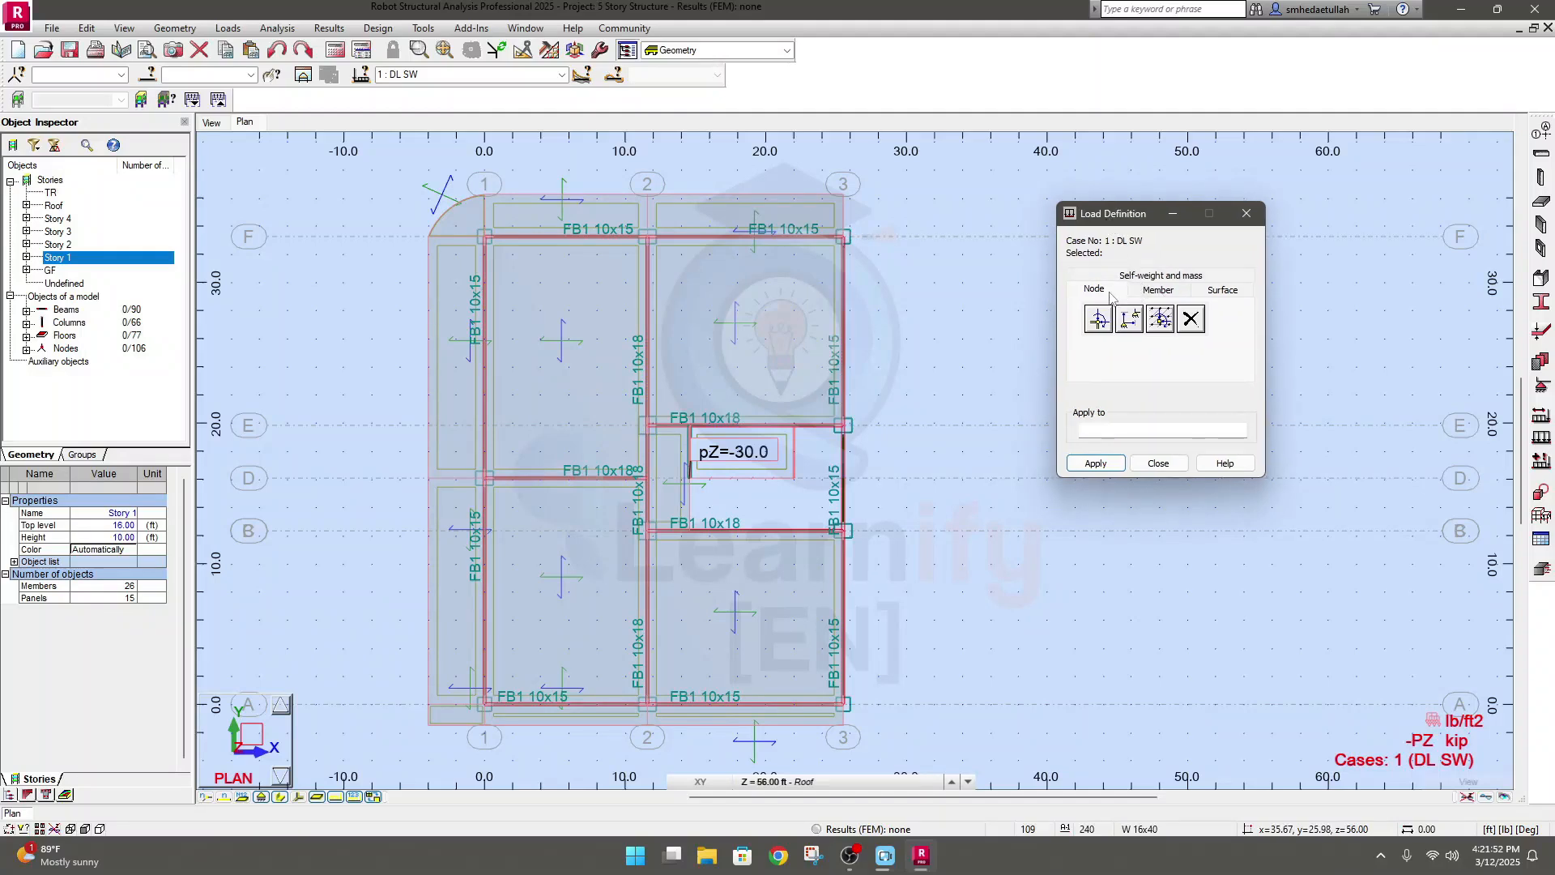
left_click(1157, 291)
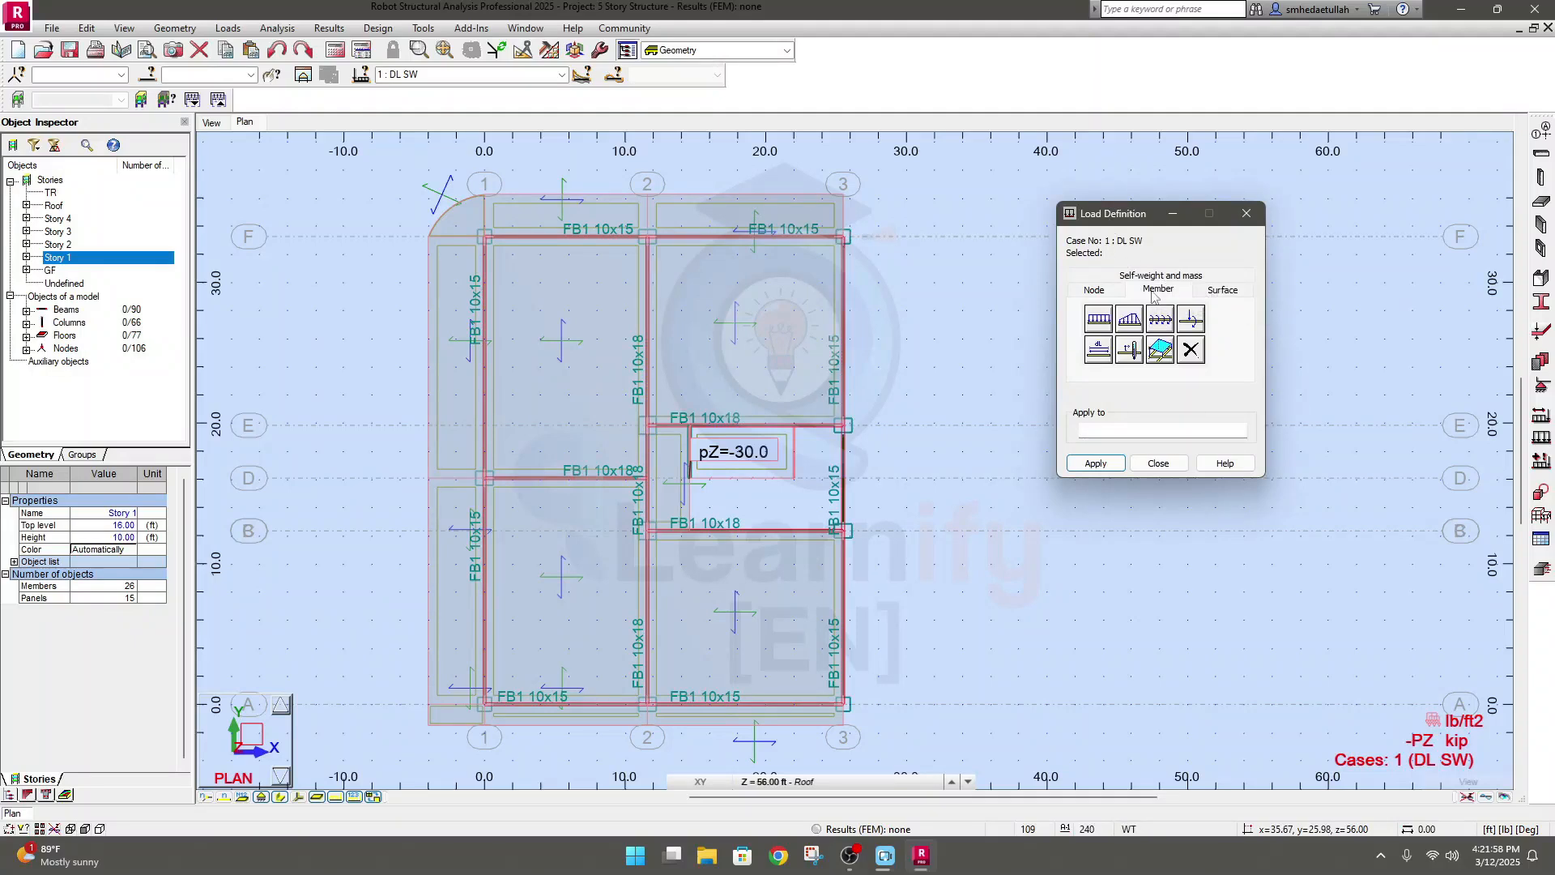
left_click(561, 74)
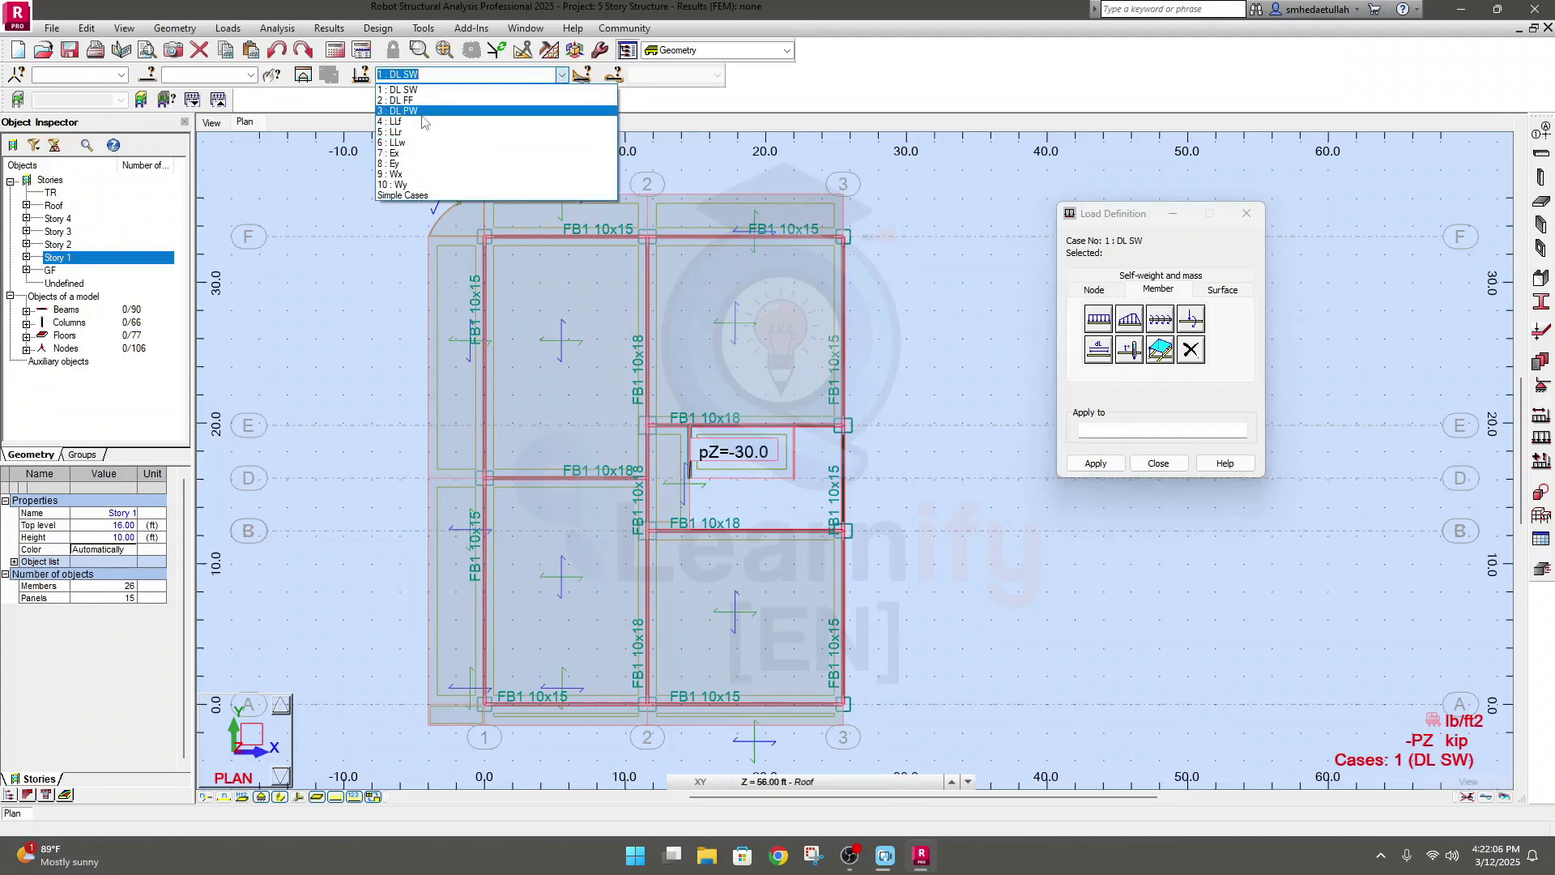
left_click(424, 113)
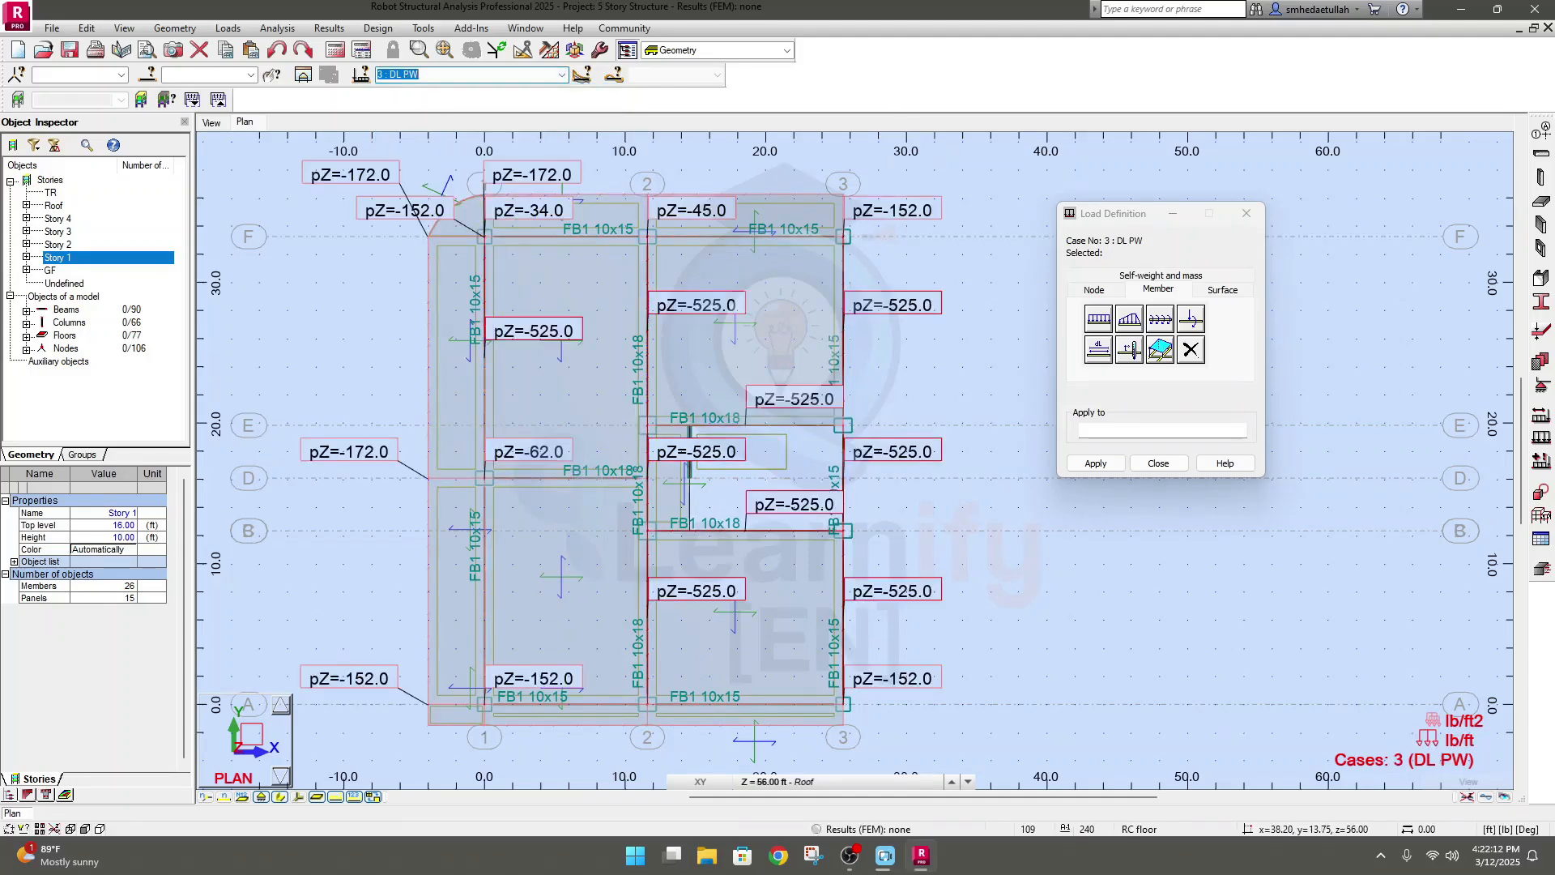
left_click(1162, 290)
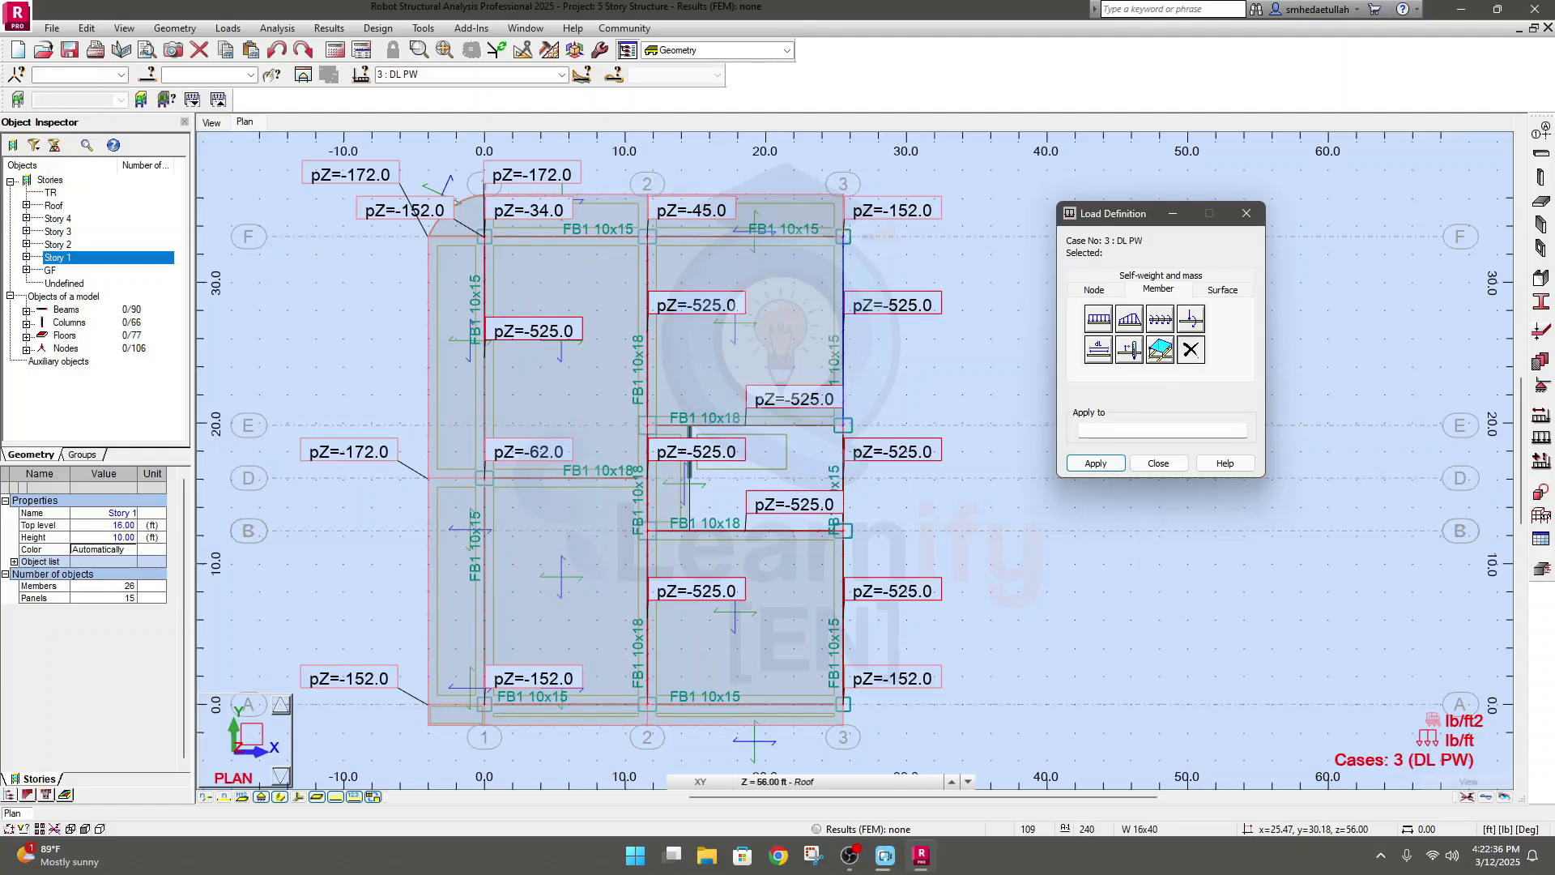
double_click(843, 328)
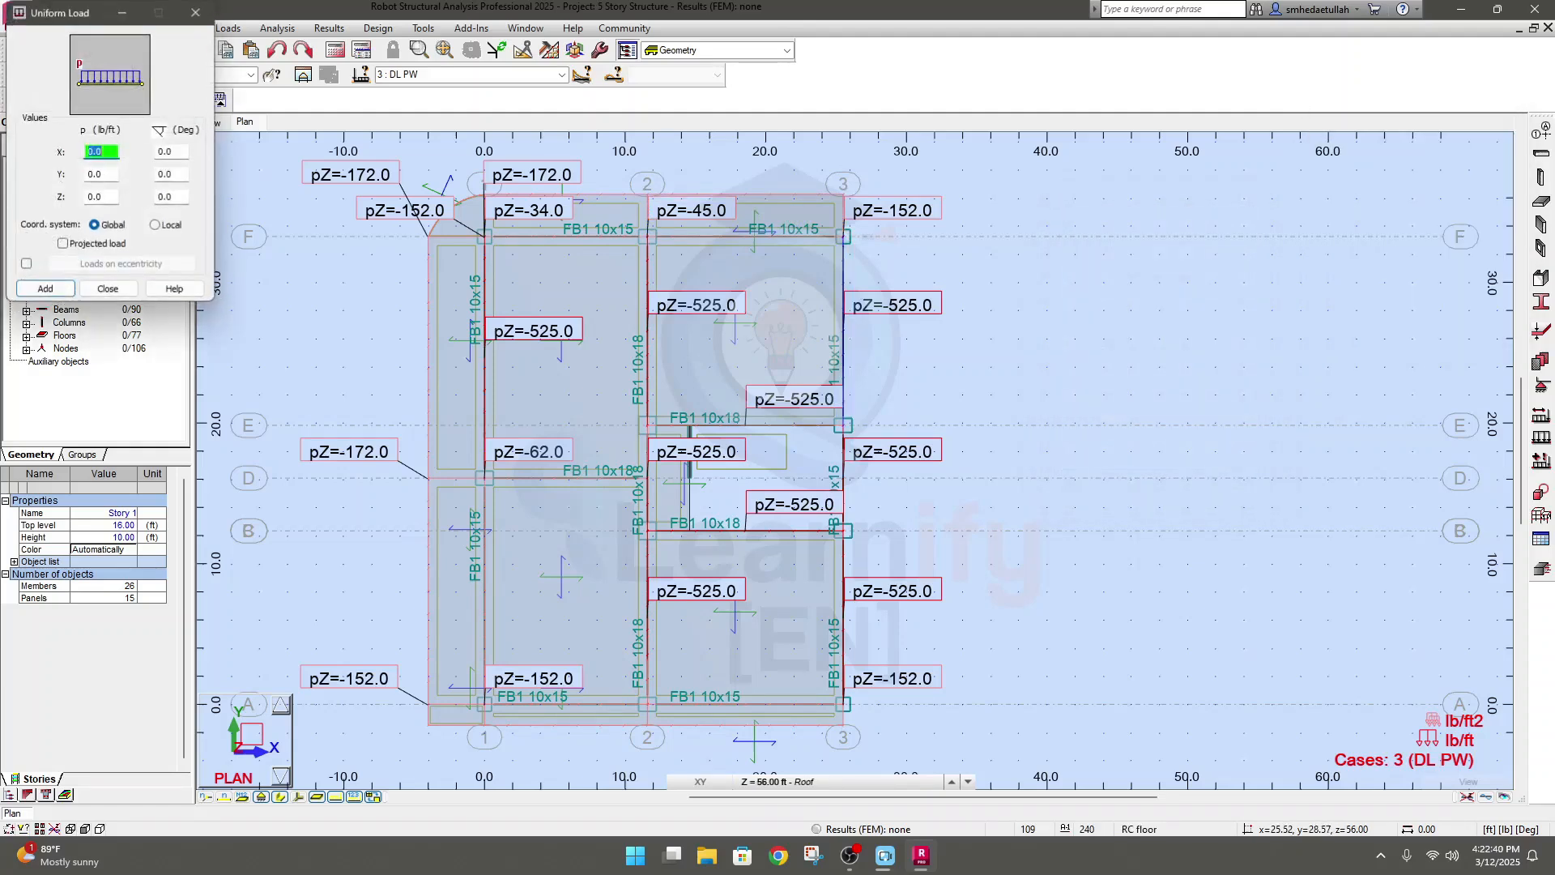
left_click_drag(86, 17, 1140, 195)
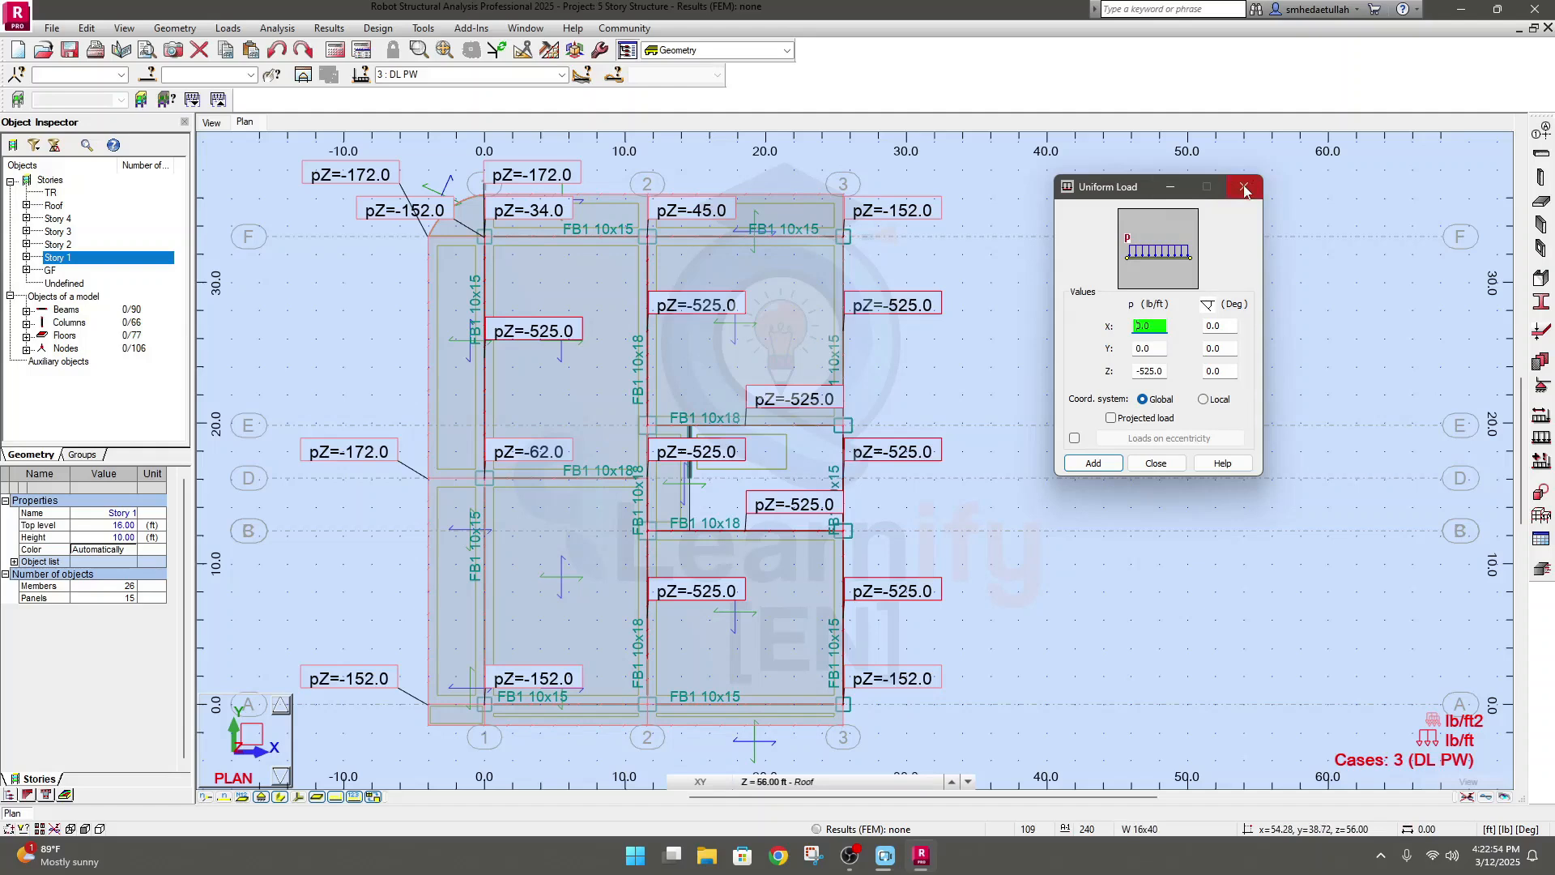
left_click(1171, 192)
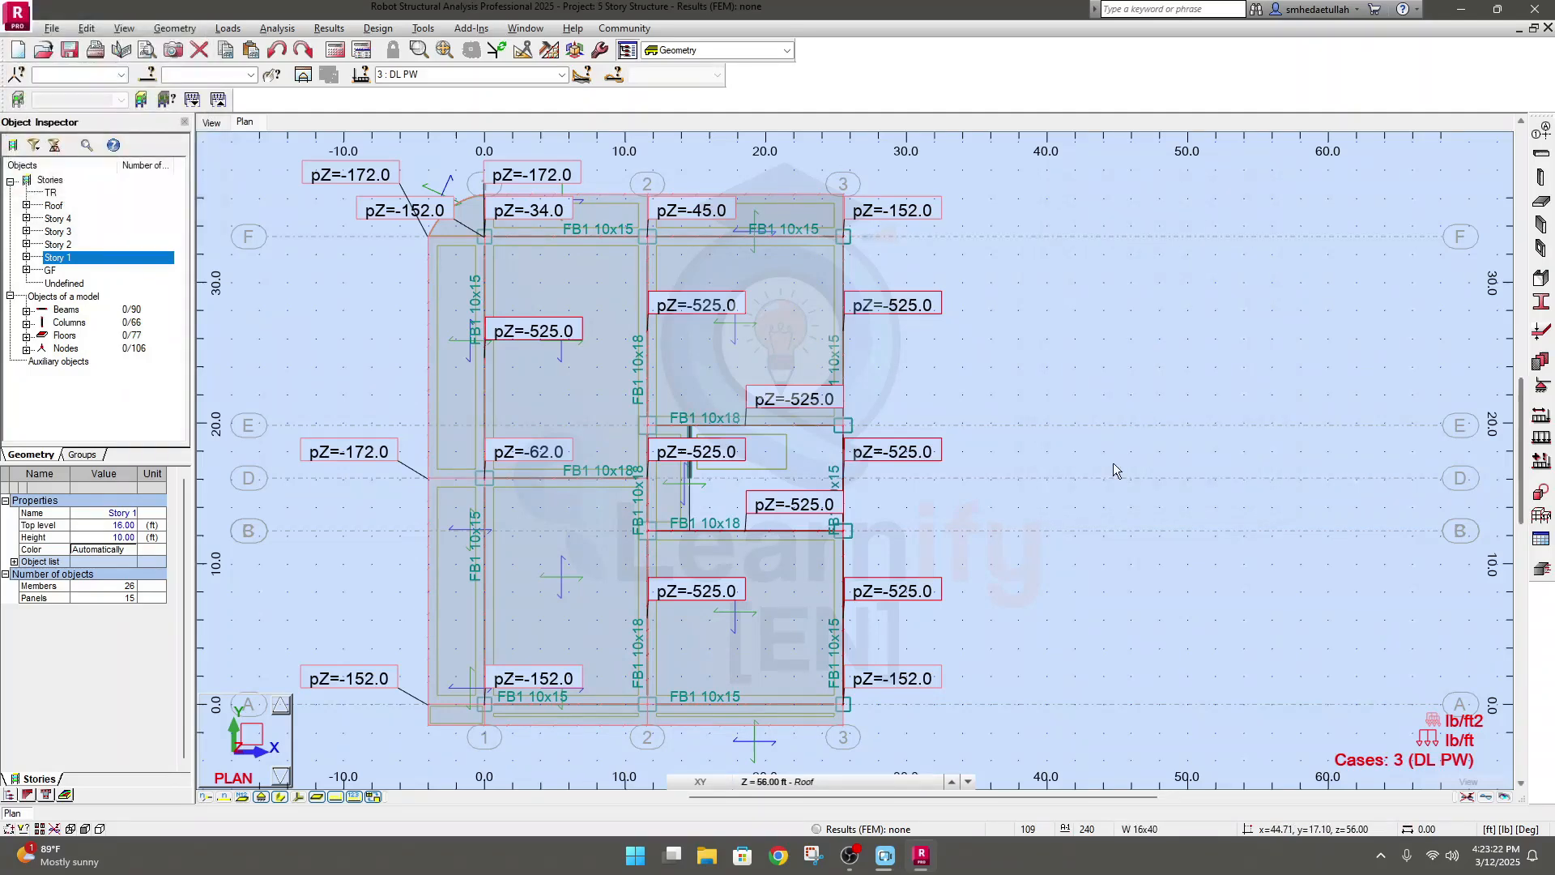
Reopen the load definition and display the member numbers on the Roof plan
left_click(1545, 444)
left_click_drag(1139, 201, 1098, 204)
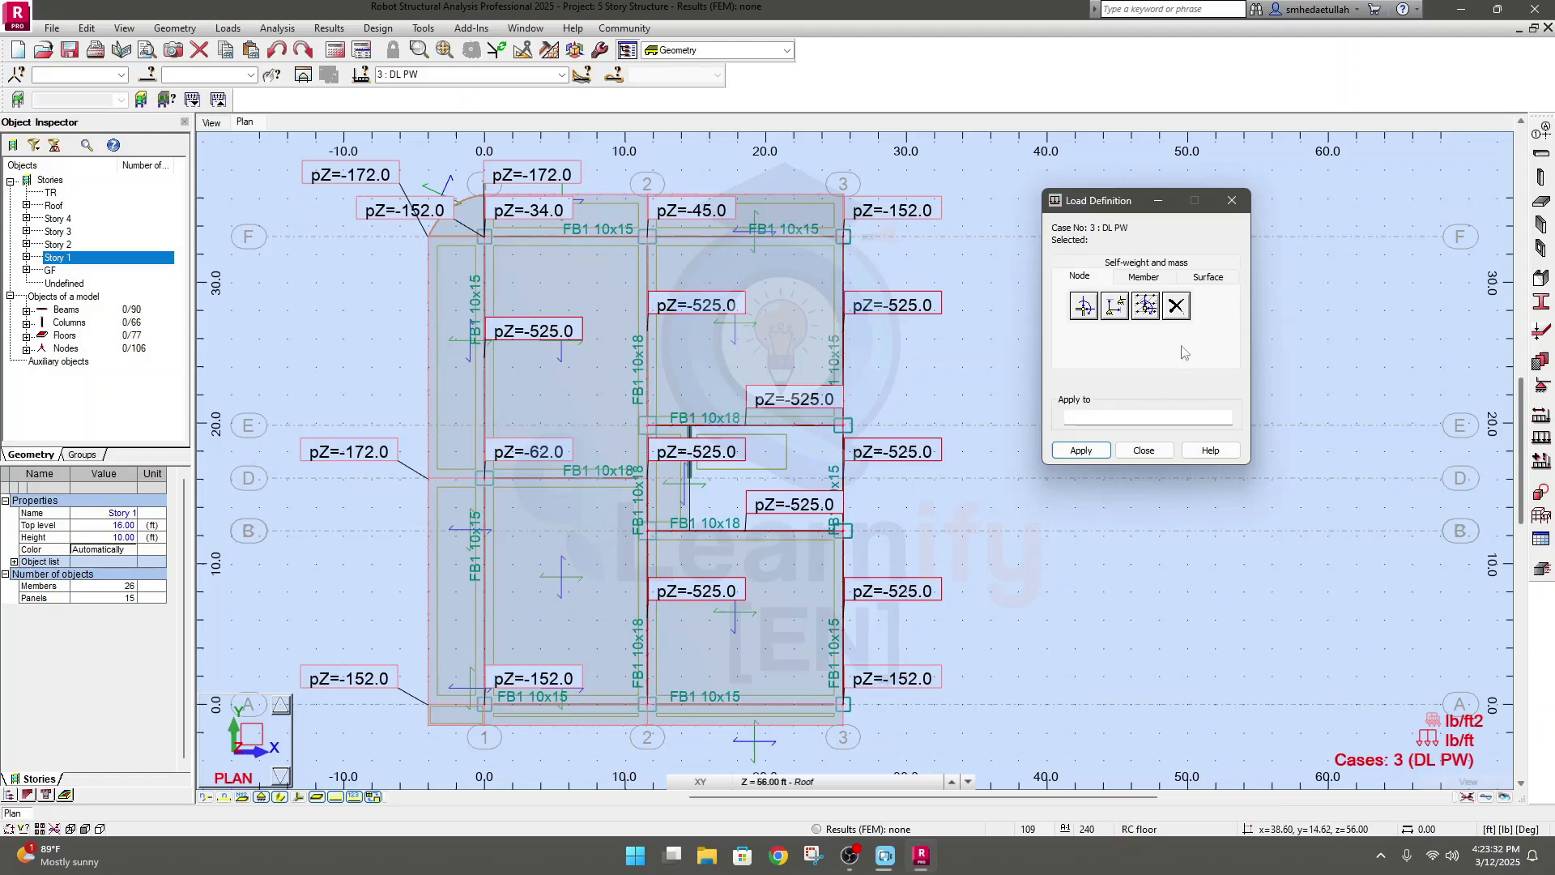
left_click(225, 798)
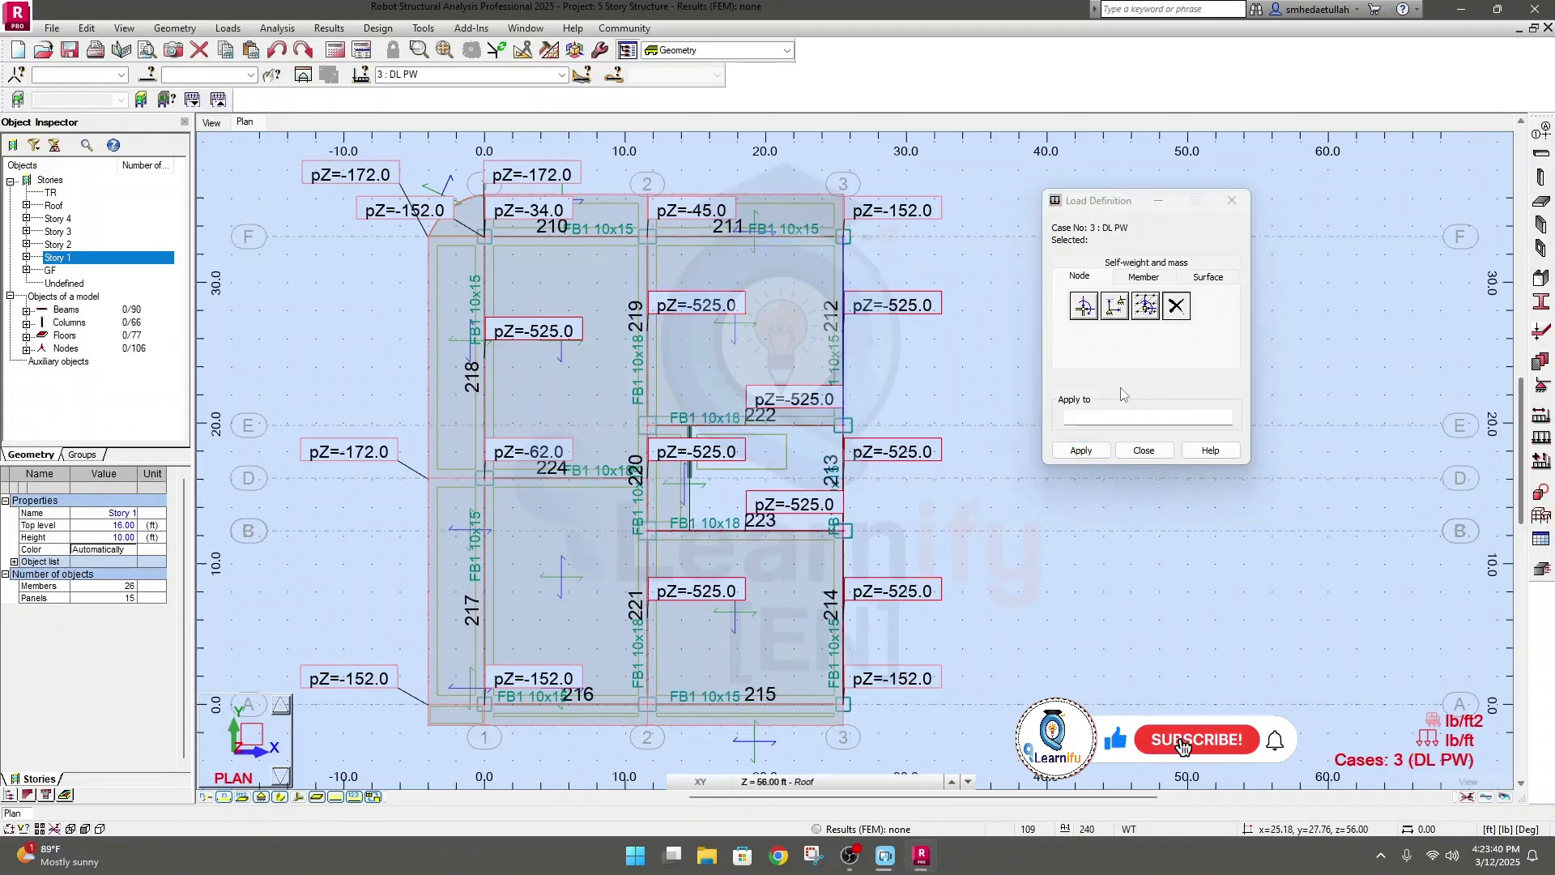
left_click(1103, 419)
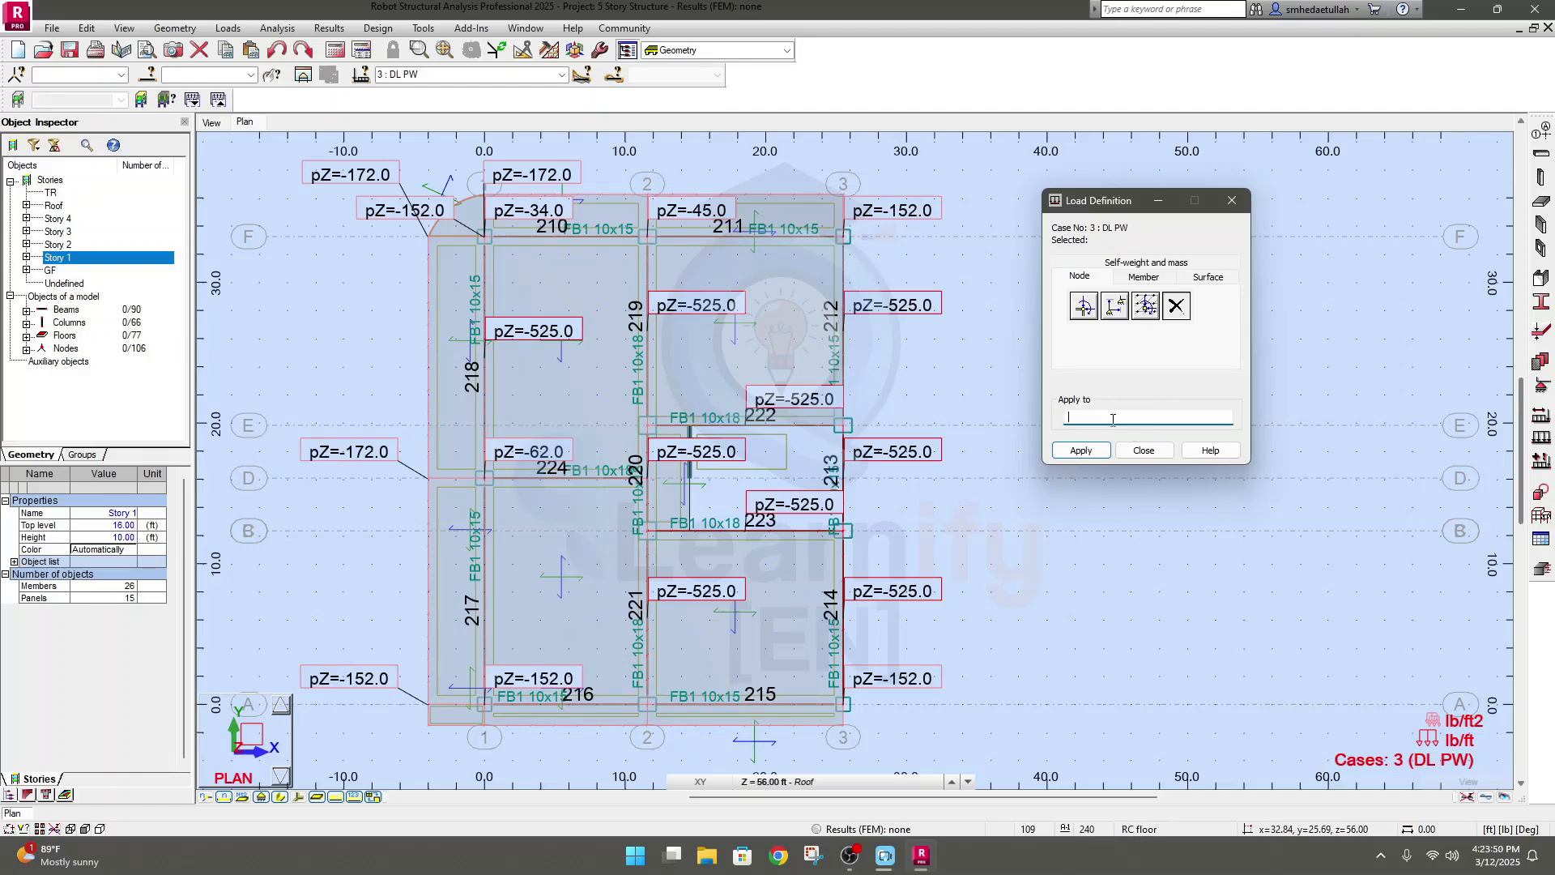
left_click(1069, 457)
left_click(1144, 278)
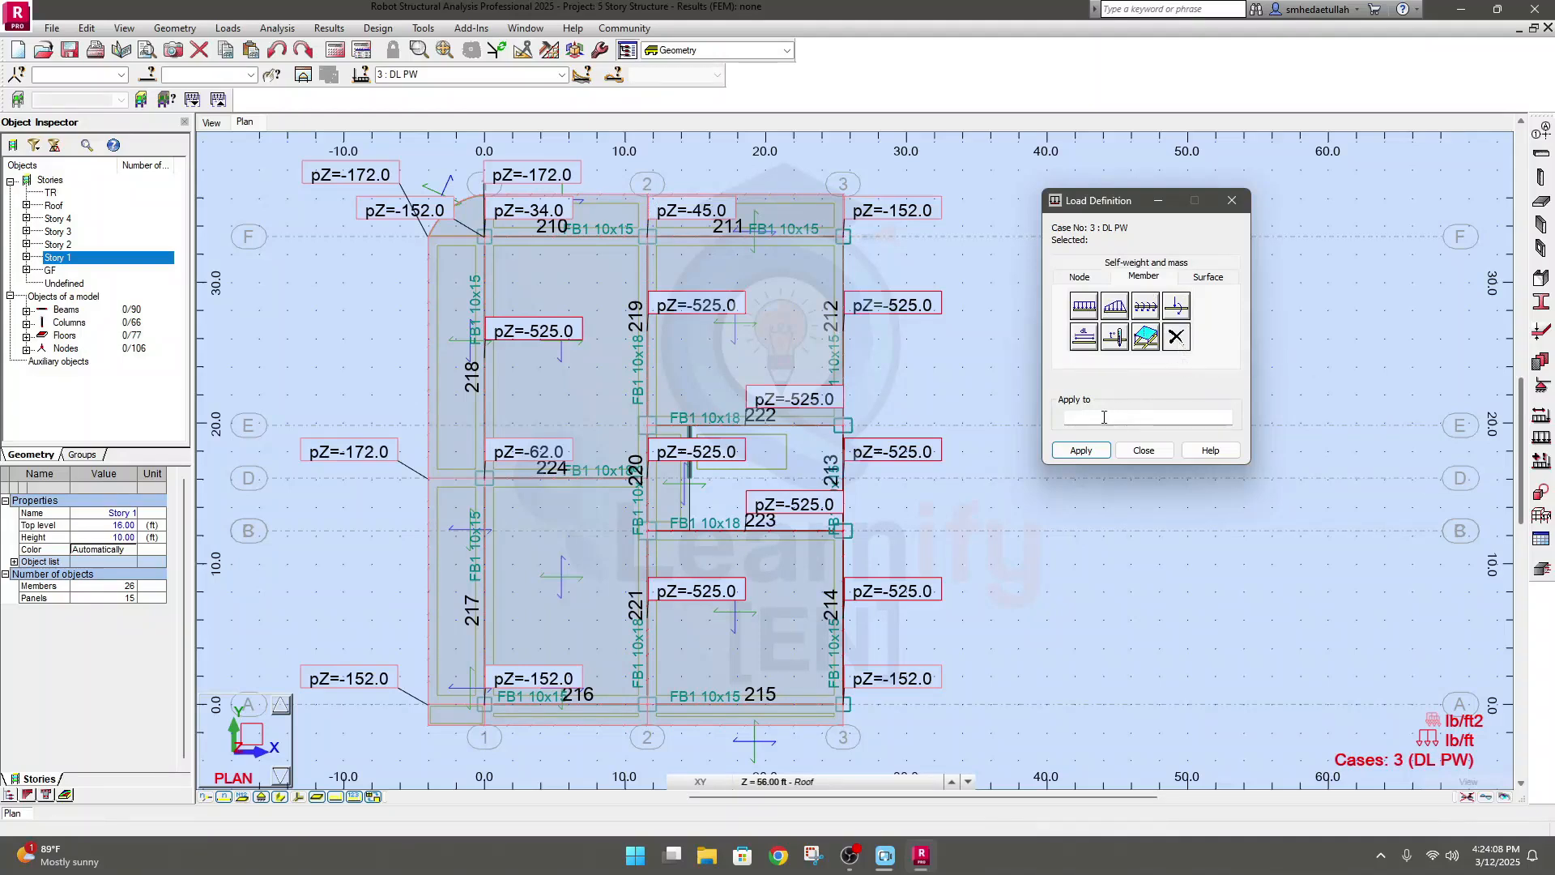
left_click(1092, 279)
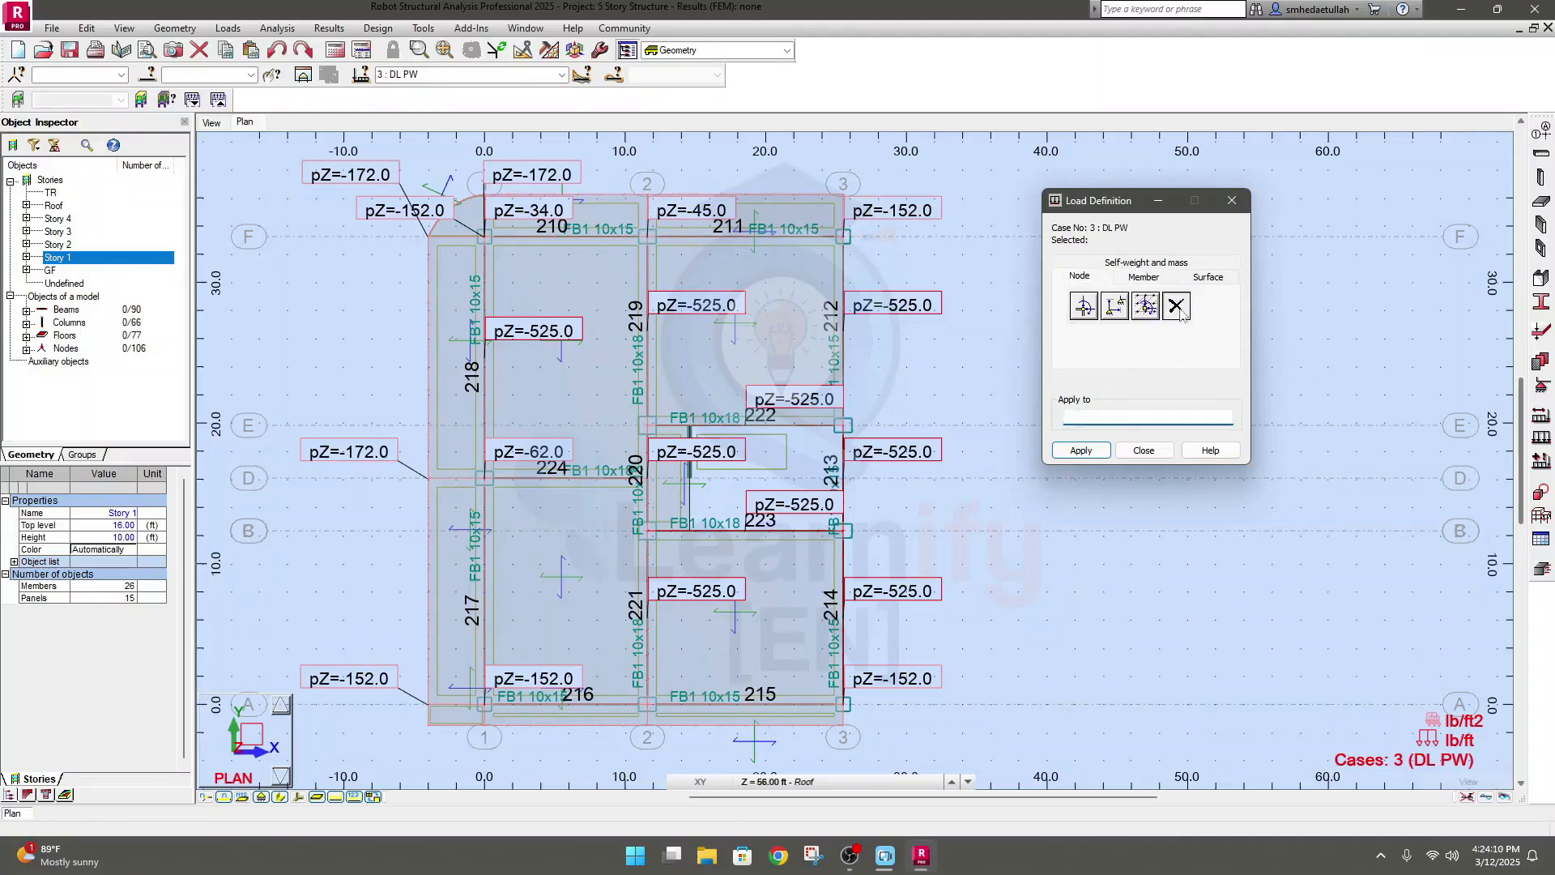
Delete the uniform member load from roof beam 212
left_click(1157, 279)
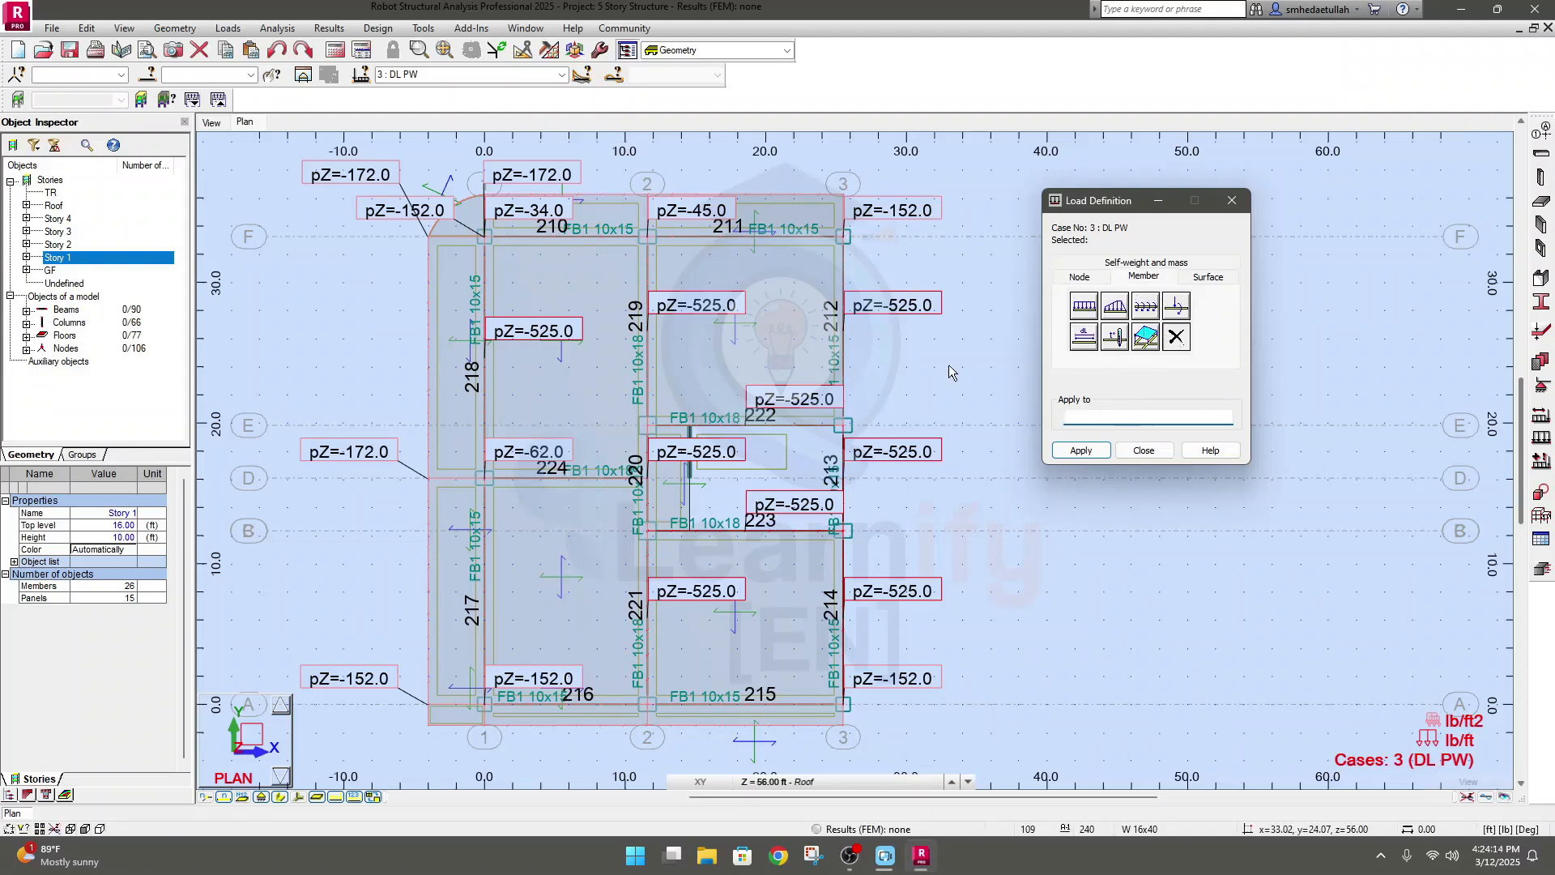
left_click(1076, 451)
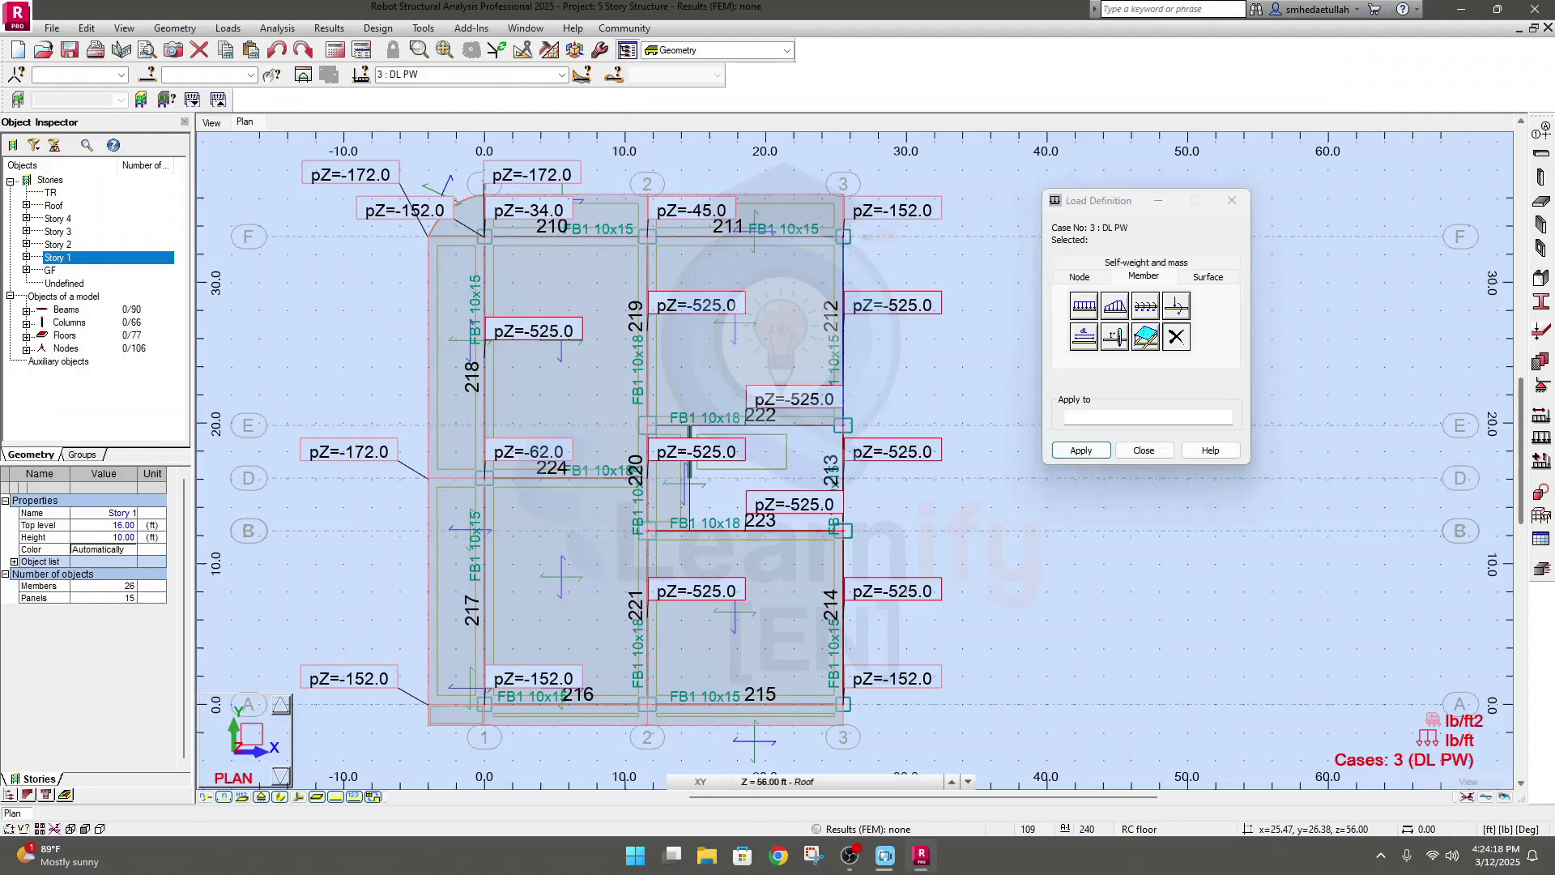
left_click(1078, 415)
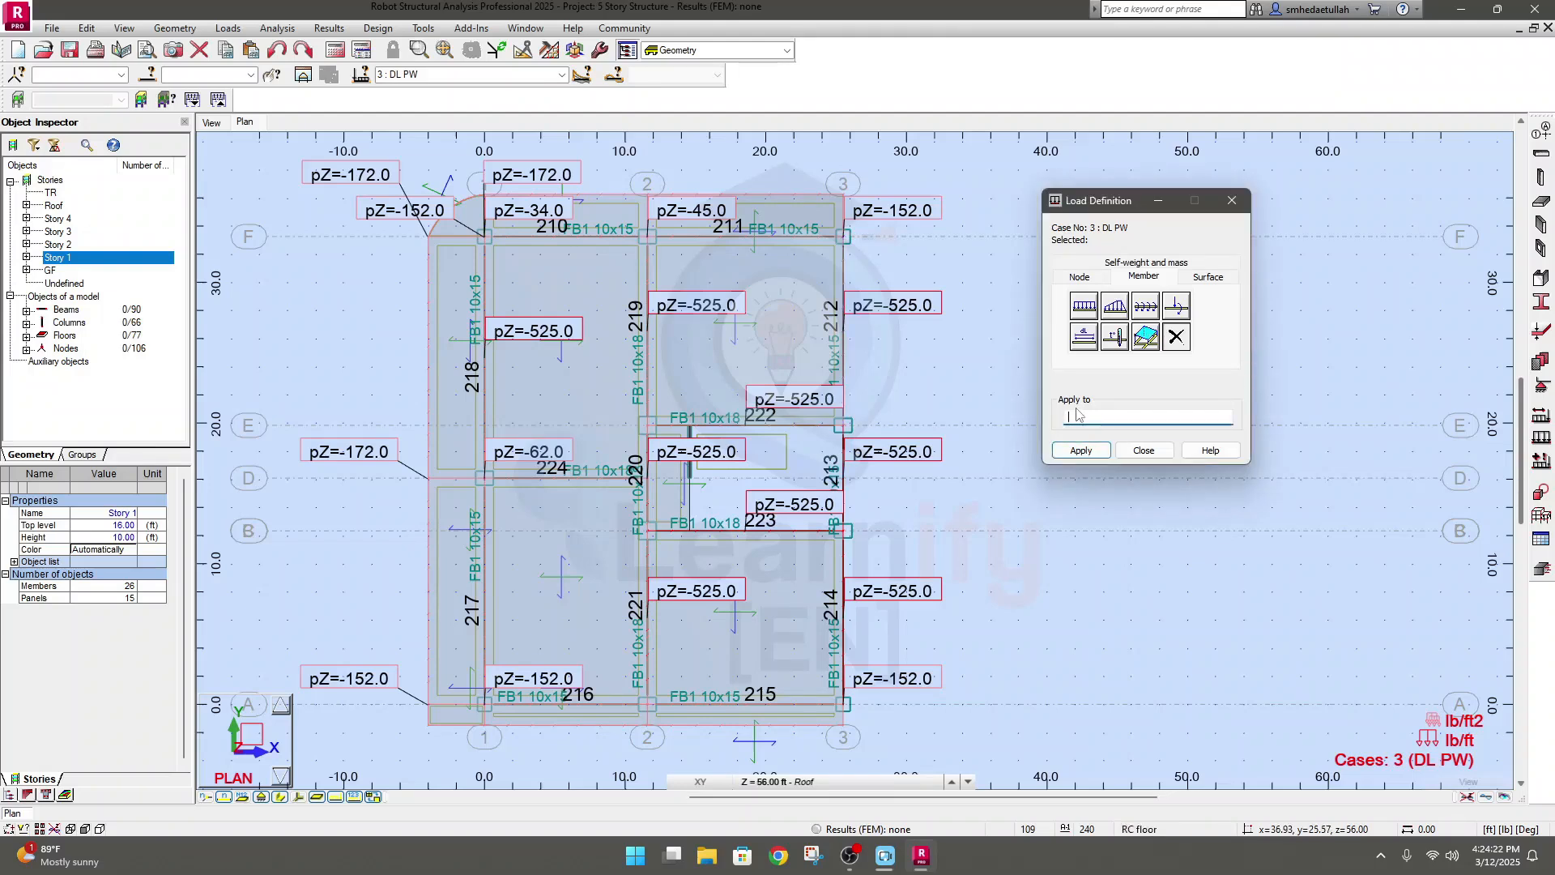
type("212")
left_click(1072, 452)
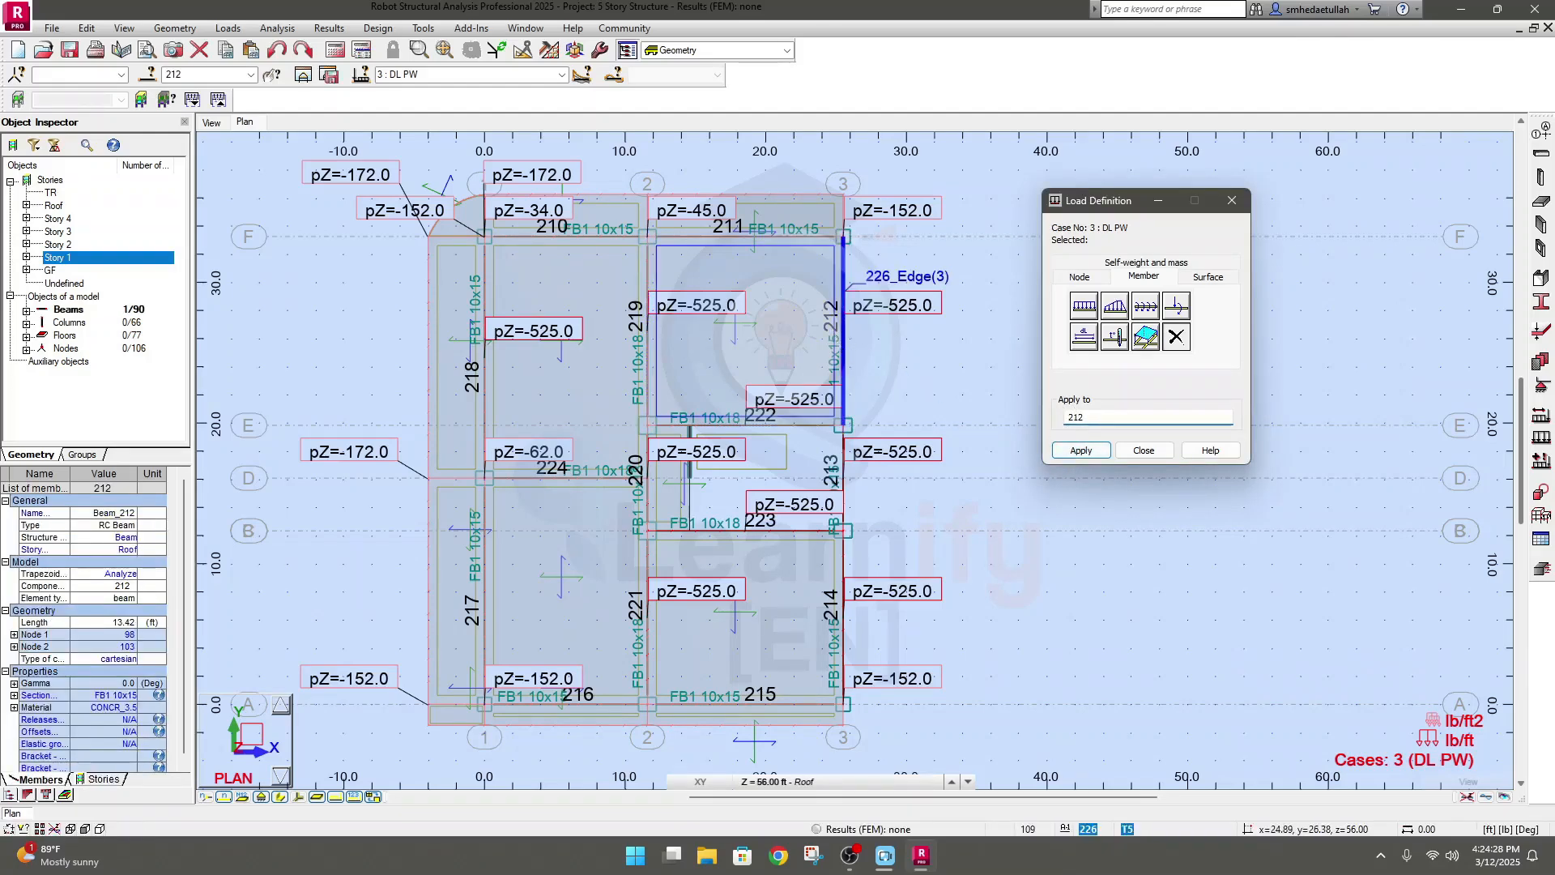
left_click(843, 325)
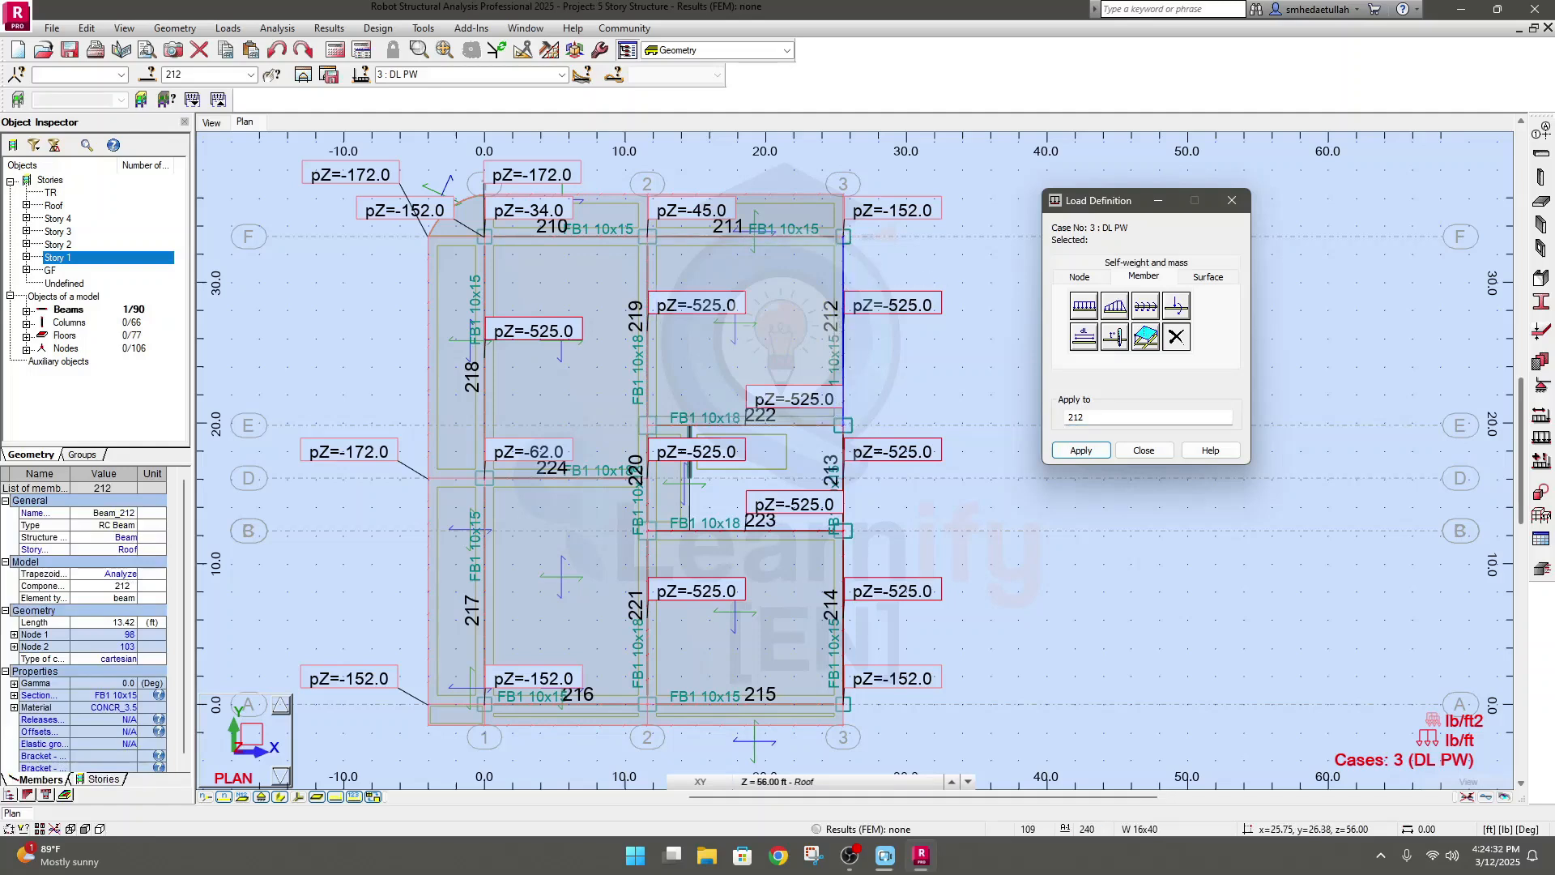
left_click(1081, 450)
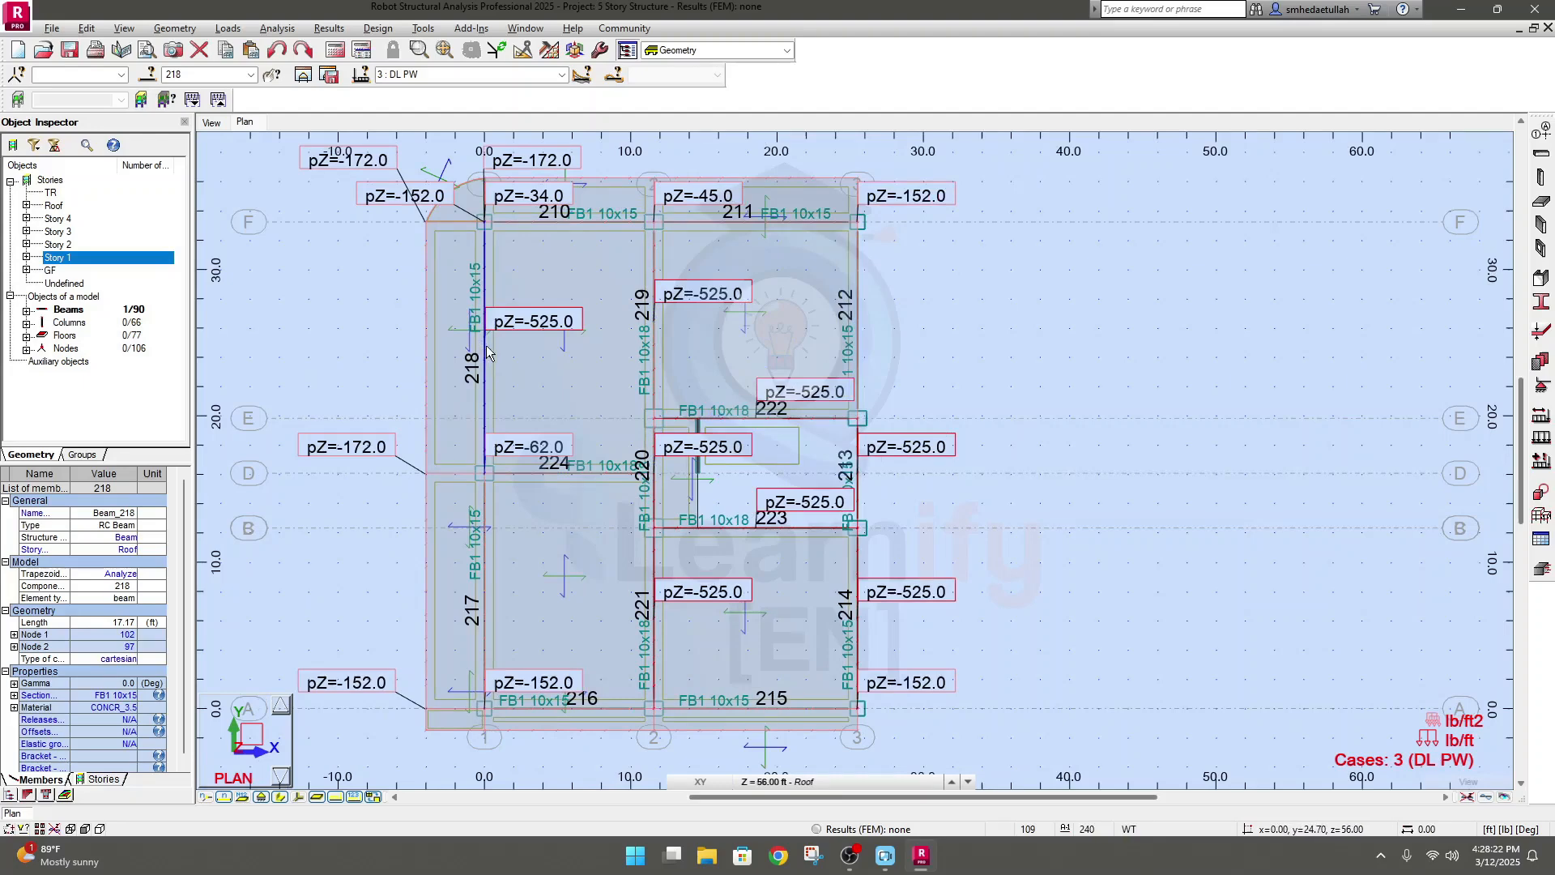
Define the -525.0 lb/ft uniform member load in Z, switch it to deletion and remove it from roof beam 218
left_click(1542, 439)
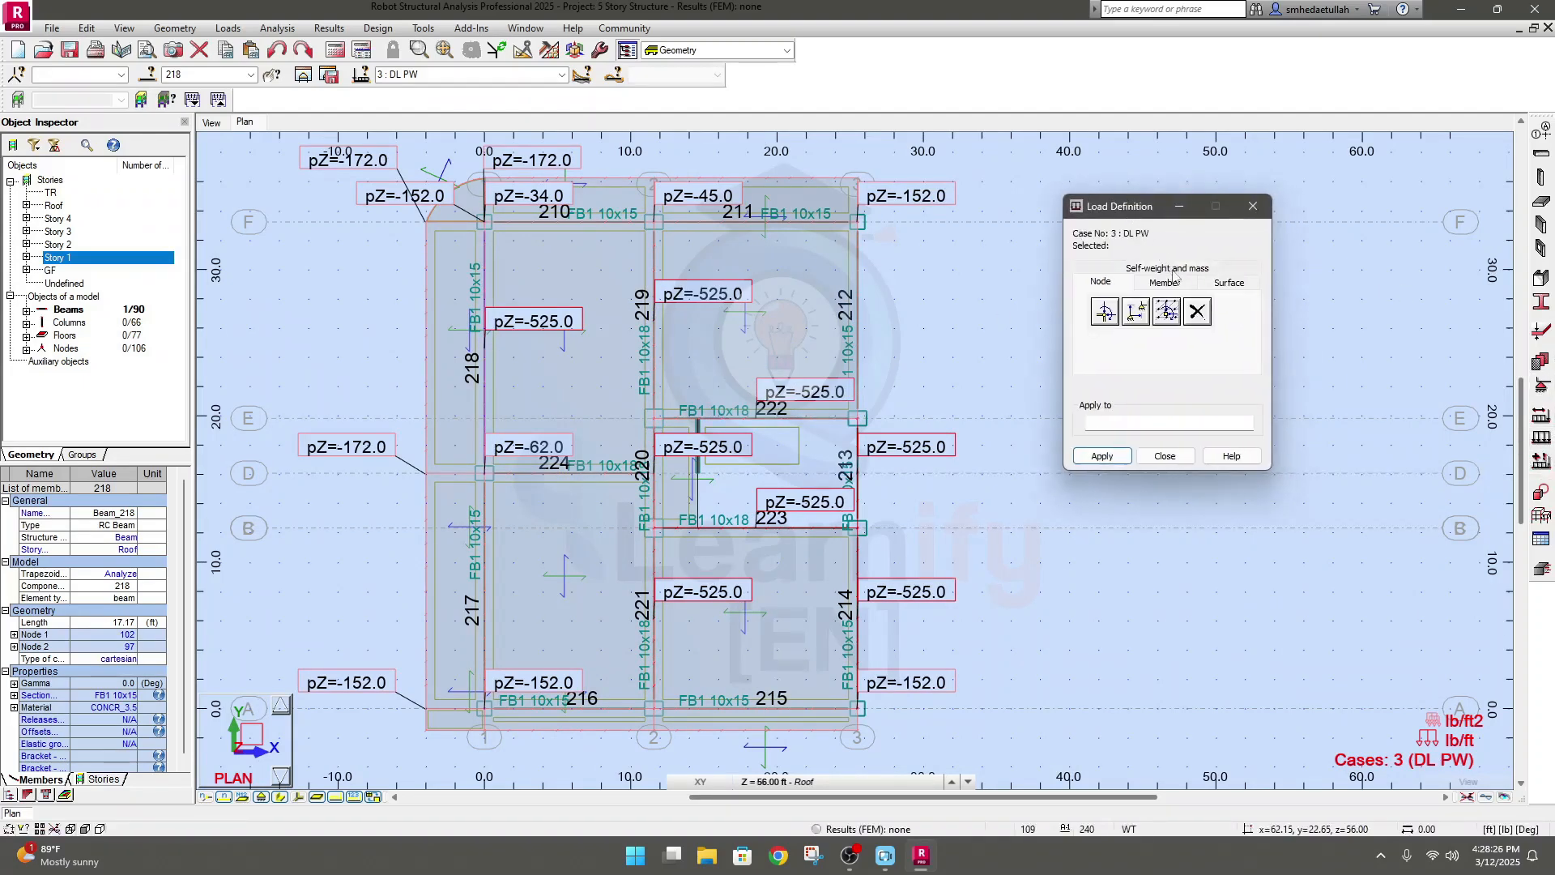
left_click(1166, 283)
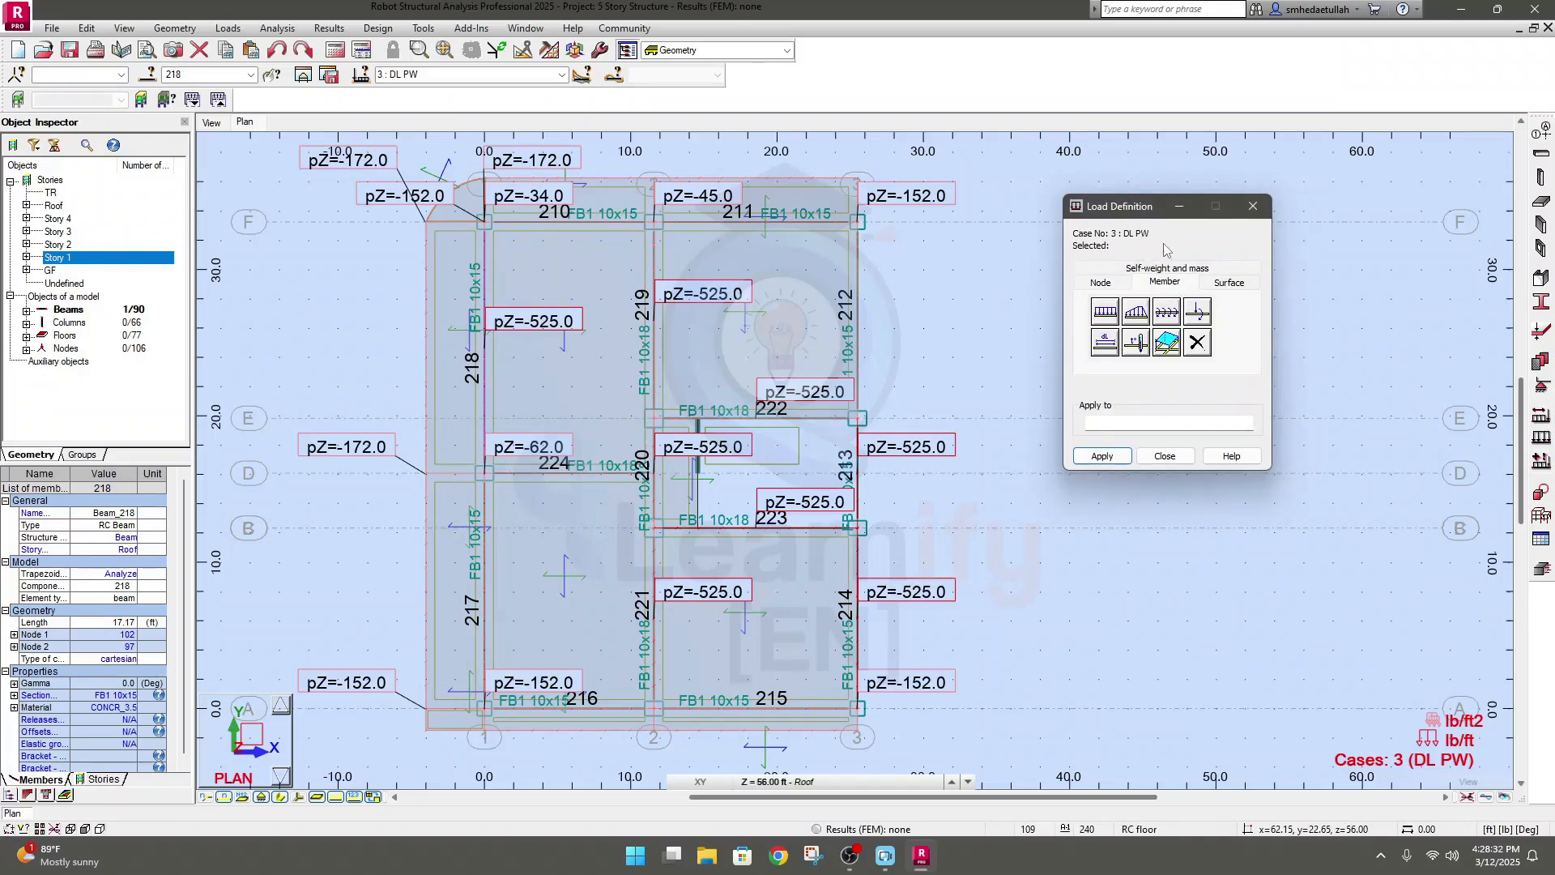
left_click(1107, 318)
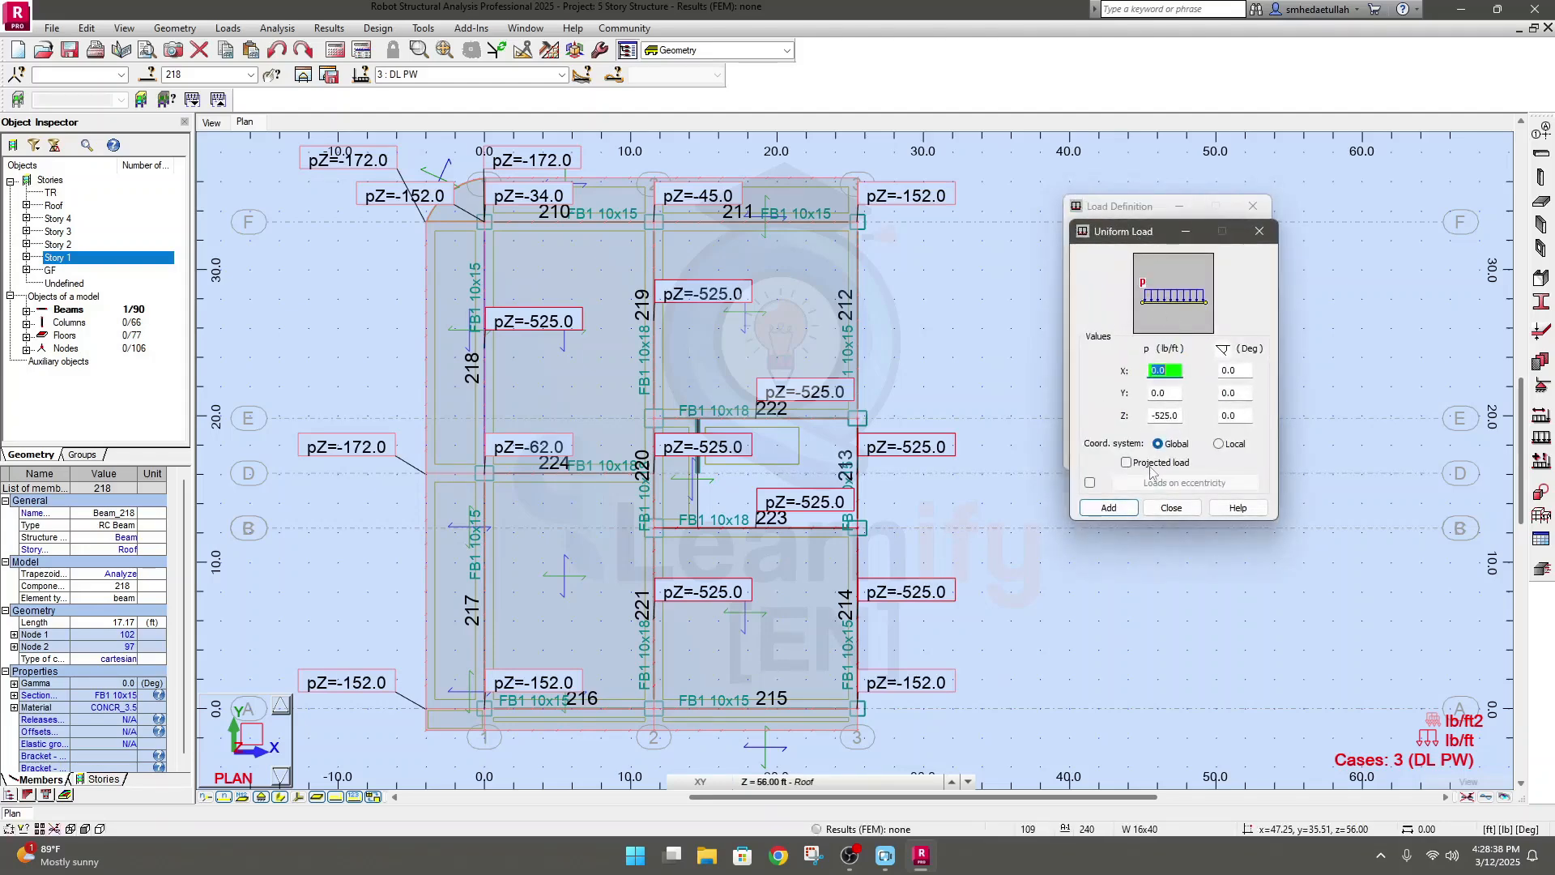
left_click(1109, 507)
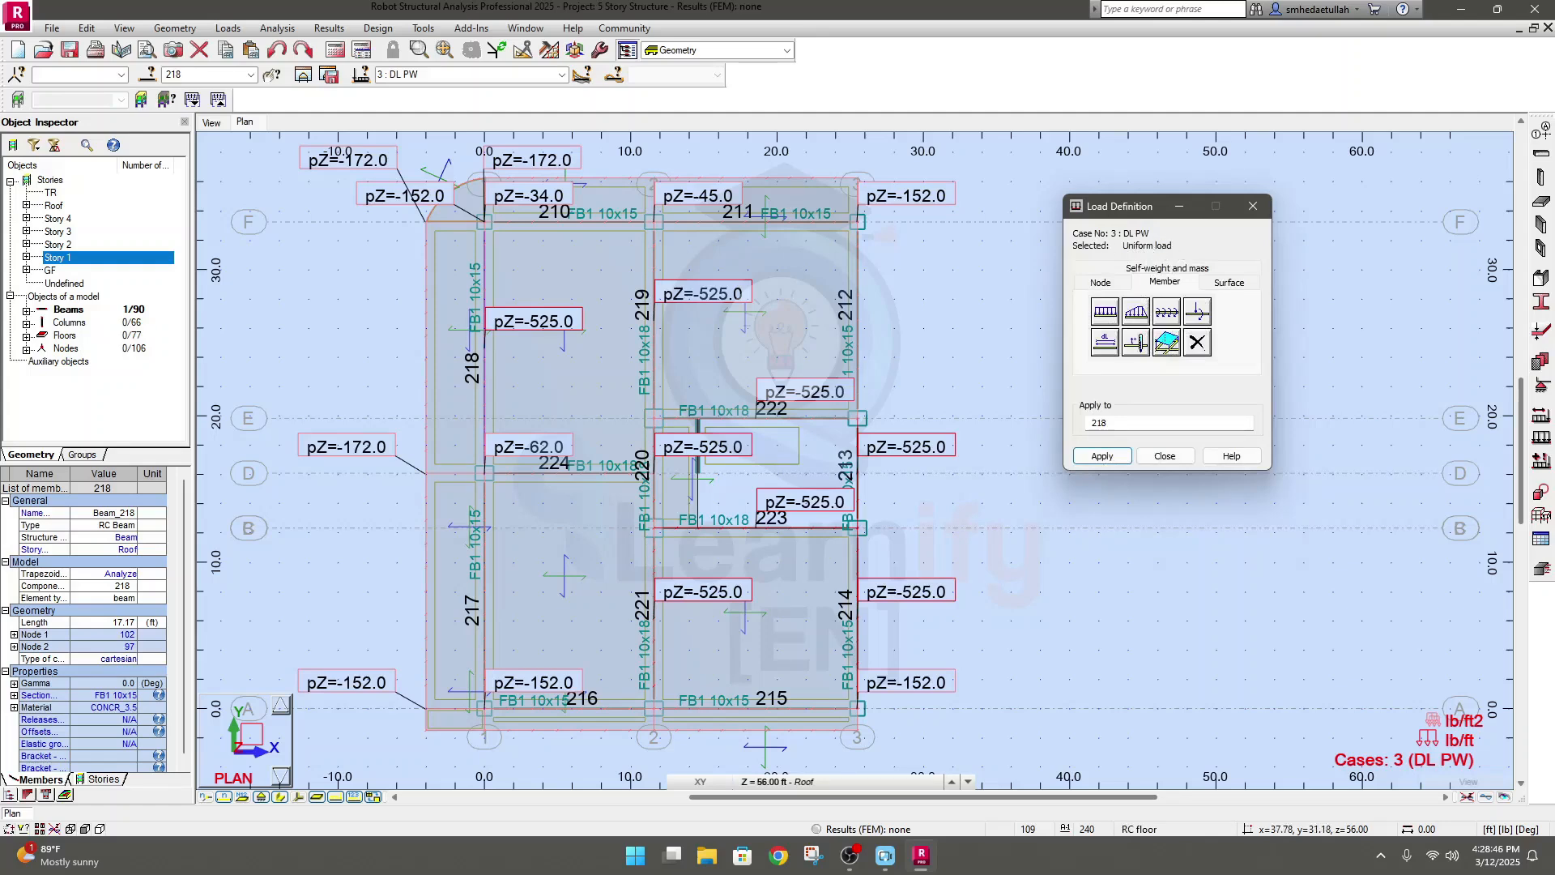
left_click(1197, 343)
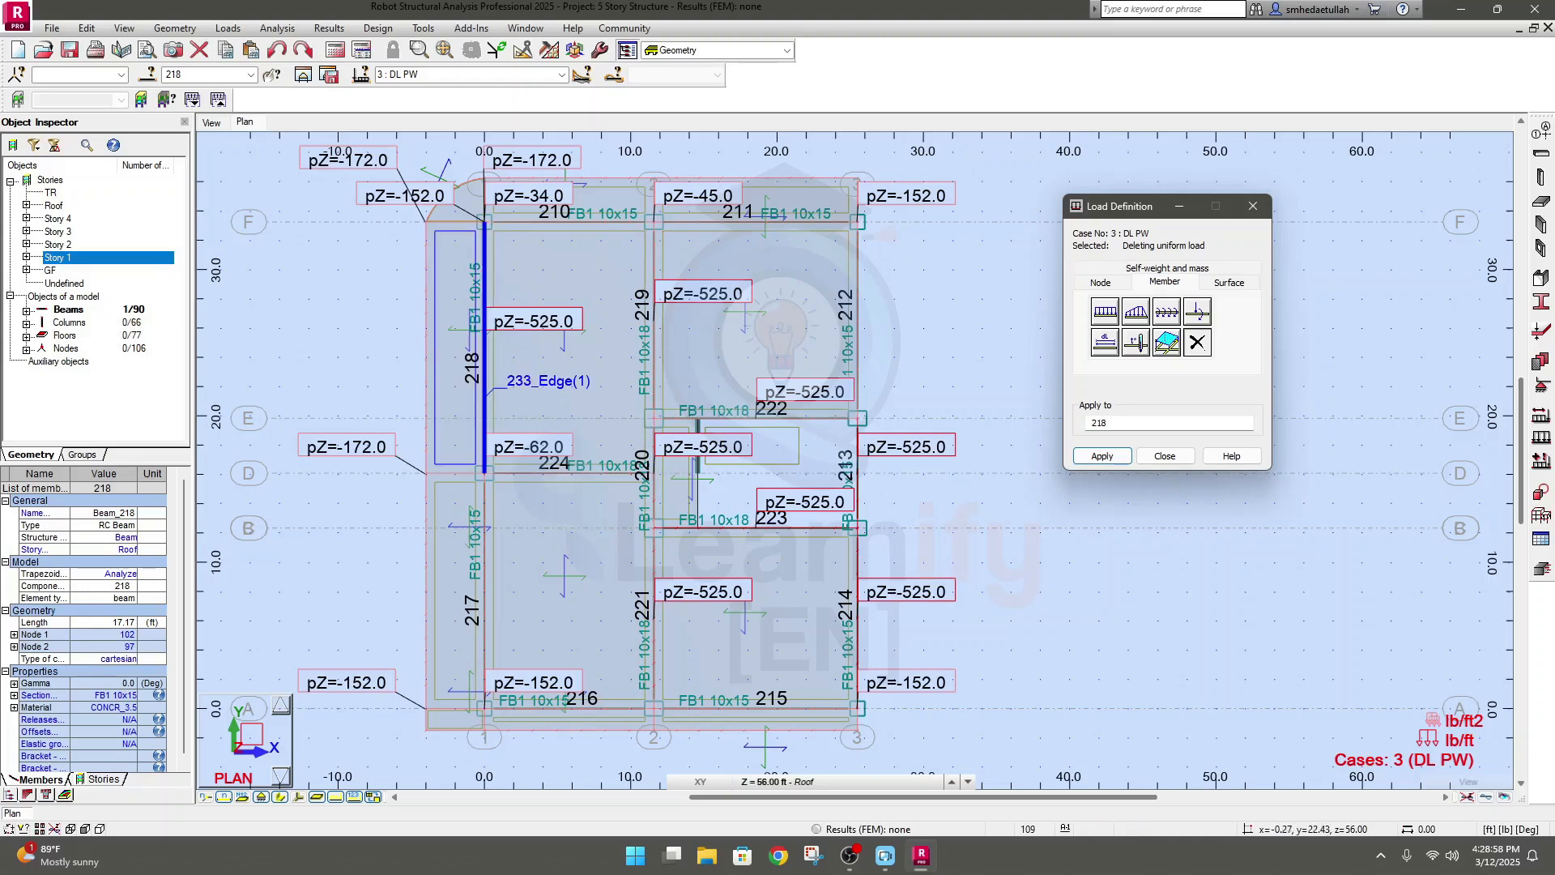
left_click_drag(1205, 422, 1072, 423)
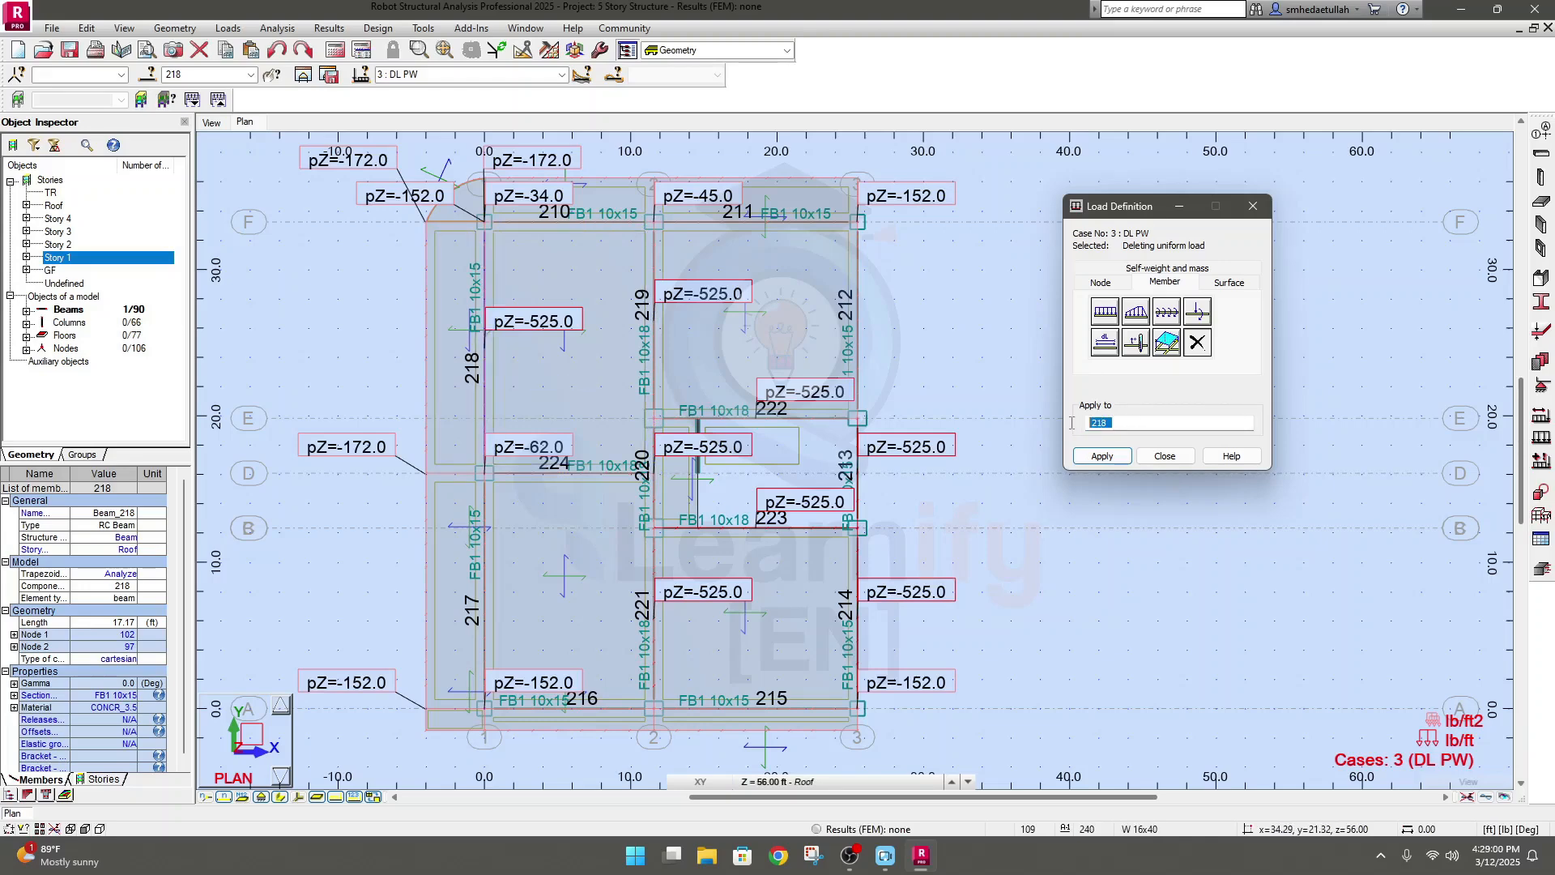
type("218")
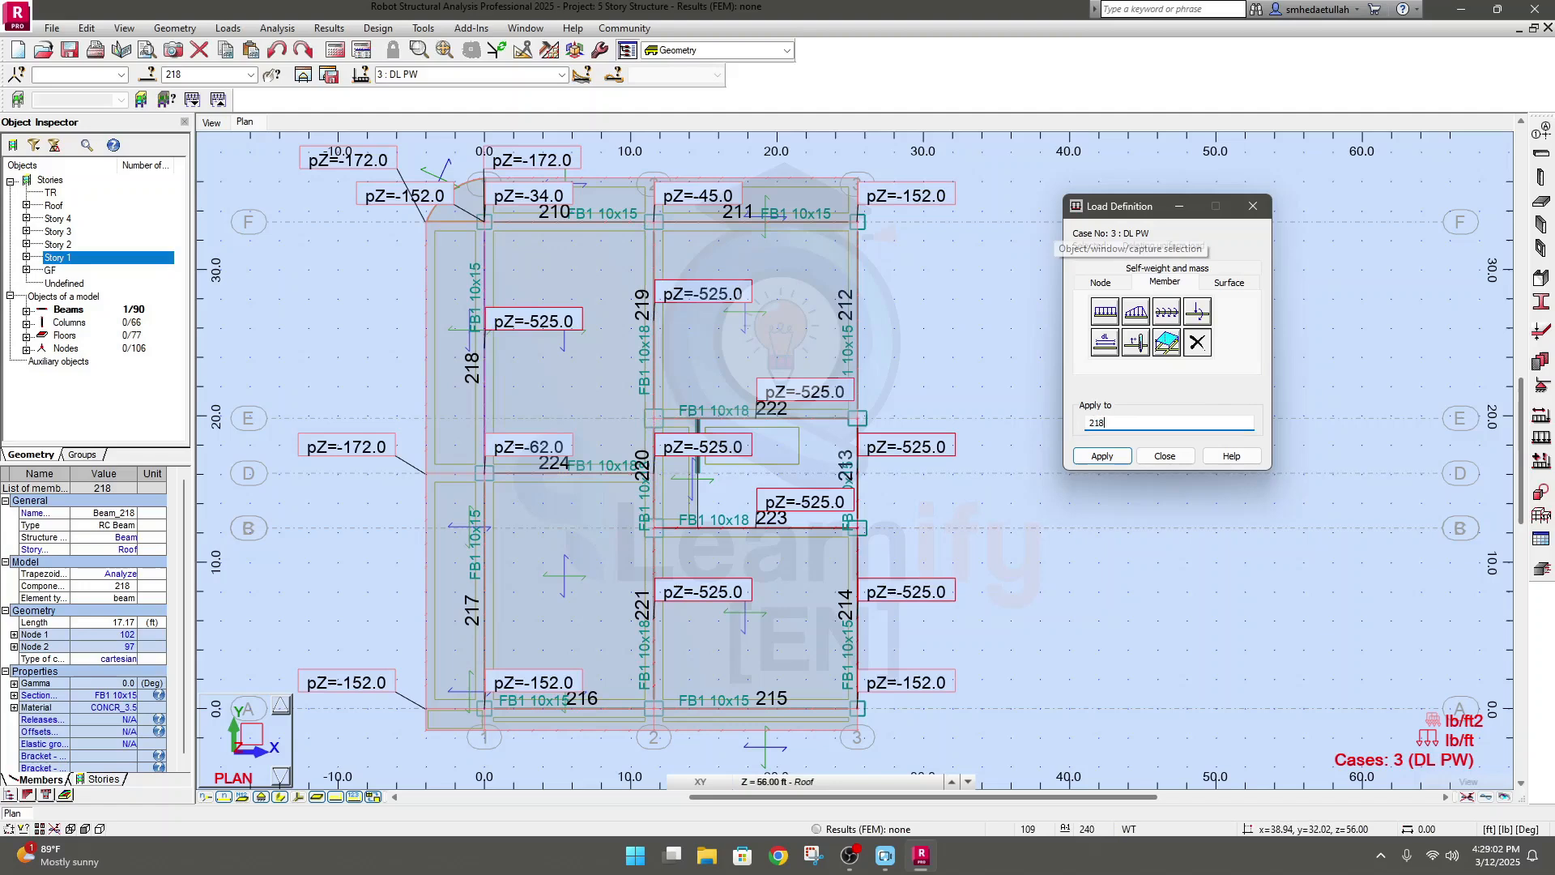
left_click(1100, 456)
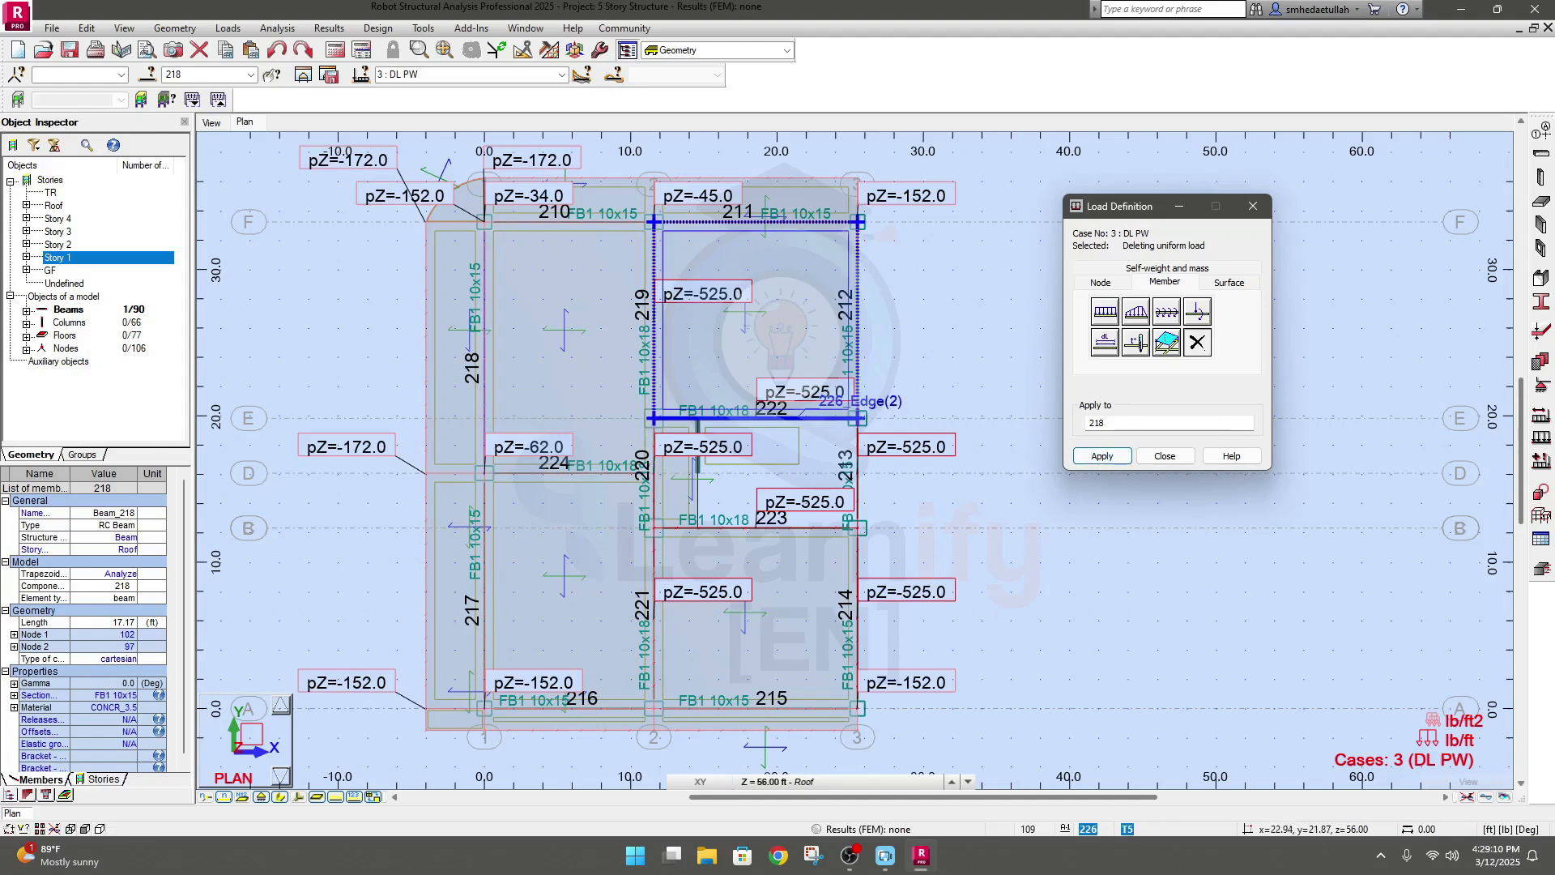
Delete the uniform loads from roof beams 222 and 213
double_click(1089, 423)
type("2")
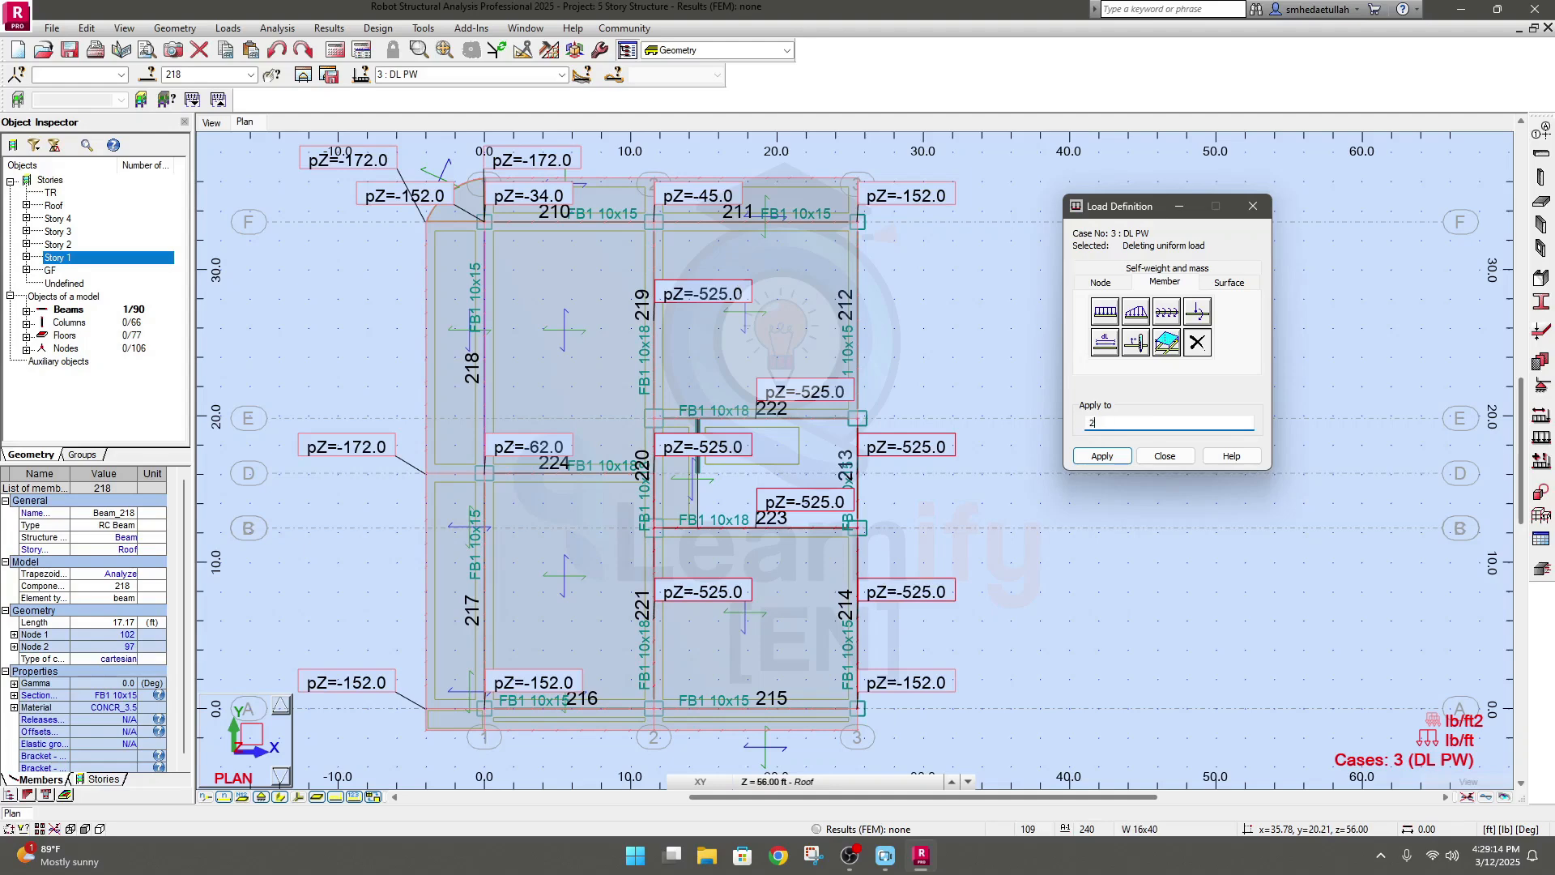
type("22")
left_click(1101, 454)
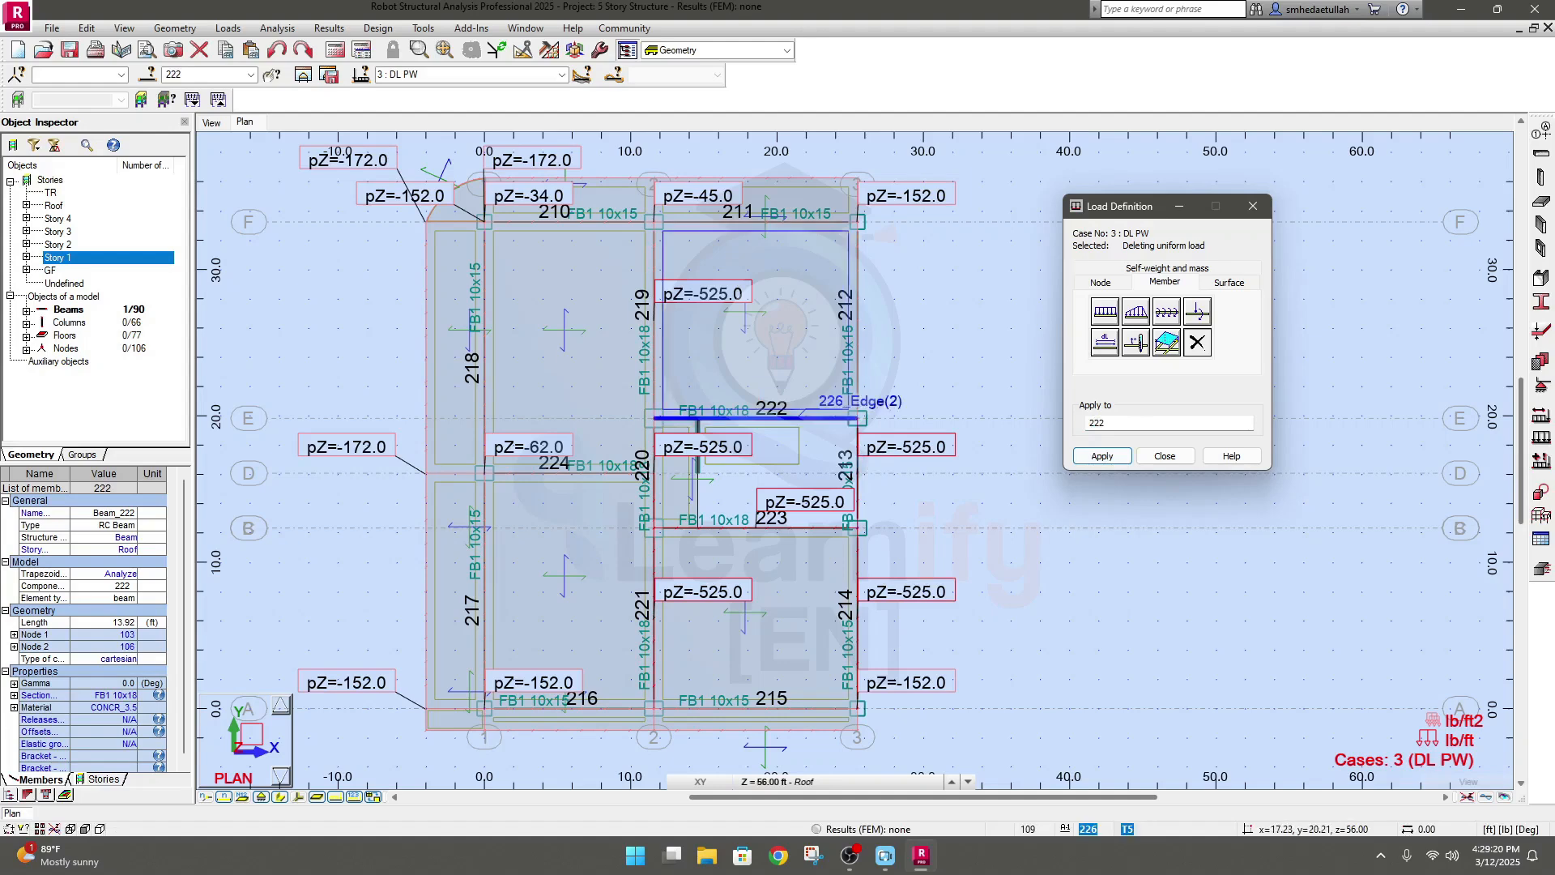
double_click(1125, 424)
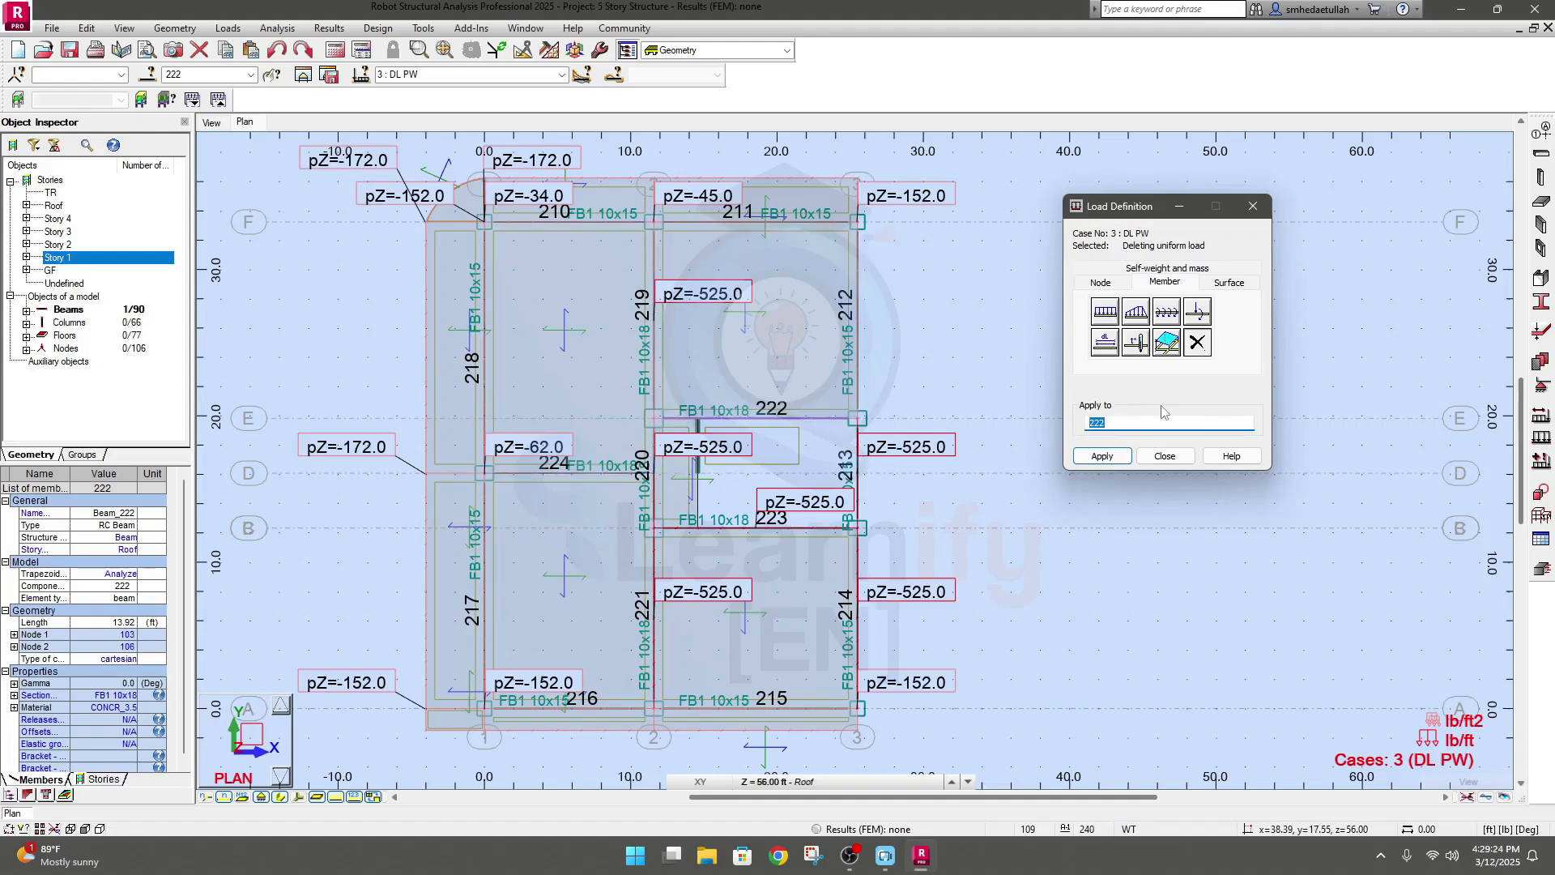
type("213")
left_click(1101, 458)
Delete the uniform loads from roof beams 223 and 220
left_click(1103, 425)
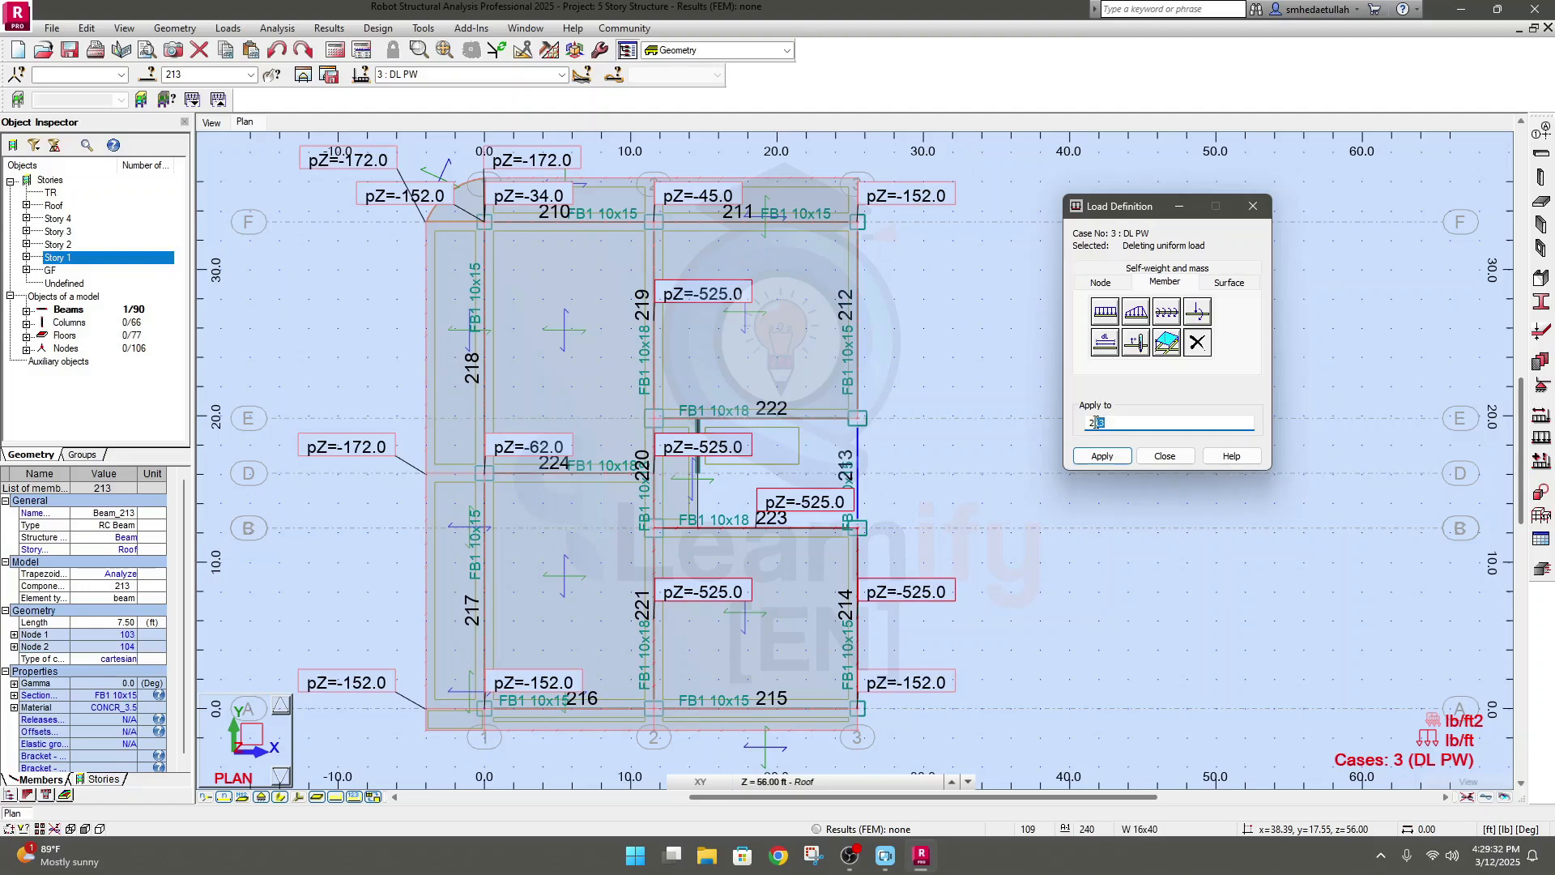
type("a")
key("BackSpace")
double_click(1116, 424)
type("223, 220")
left_click(1102, 456)
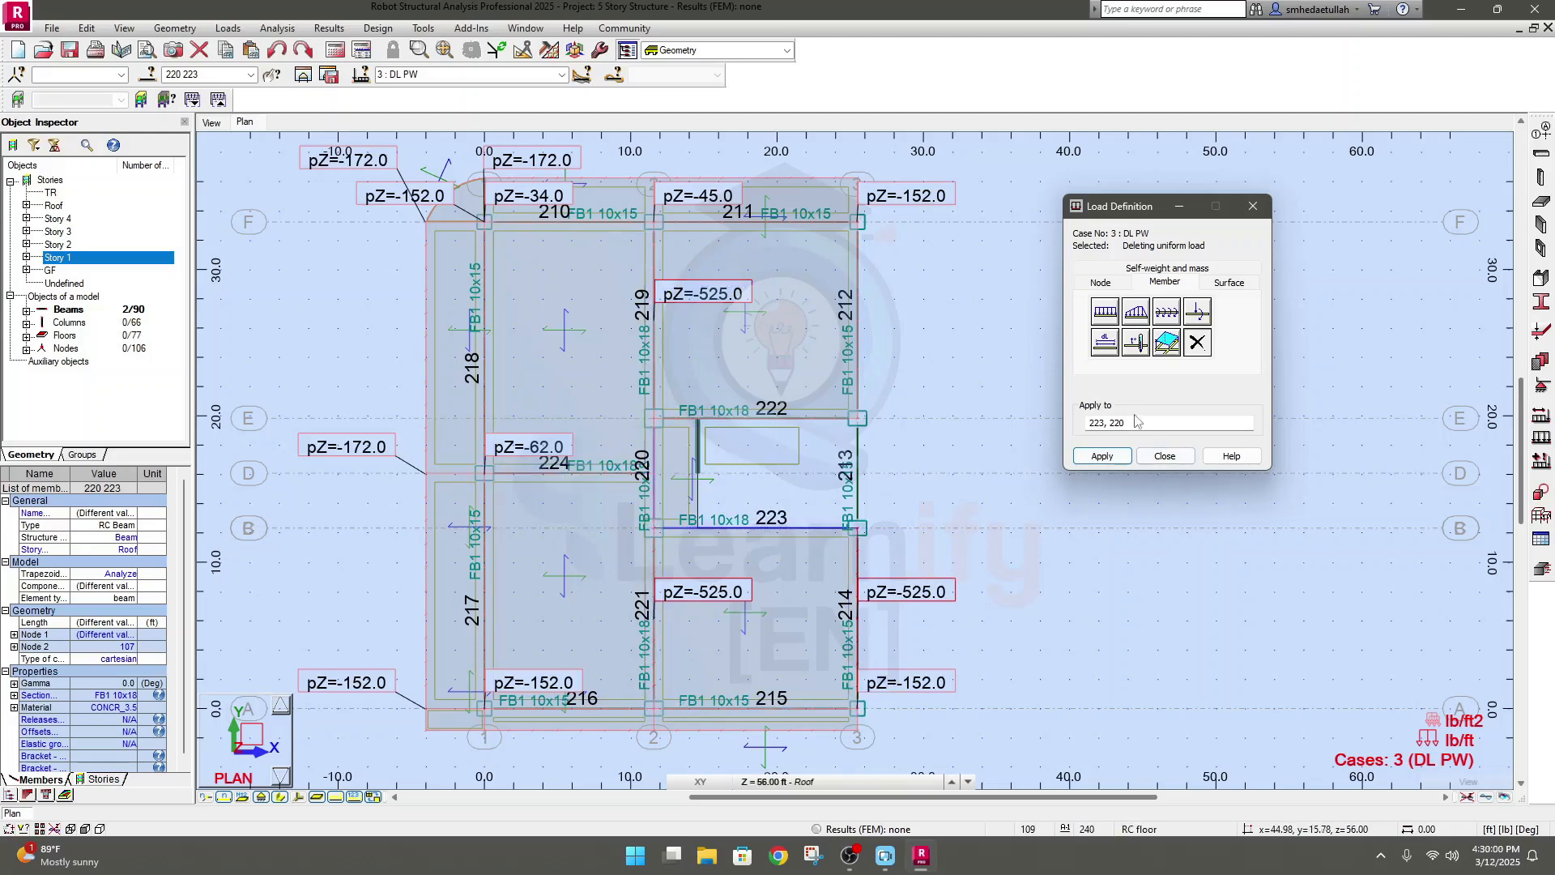
Delete the uniform loads from roof beams 221, 214 and 219
left_click(1141, 423)
type("221, 214")
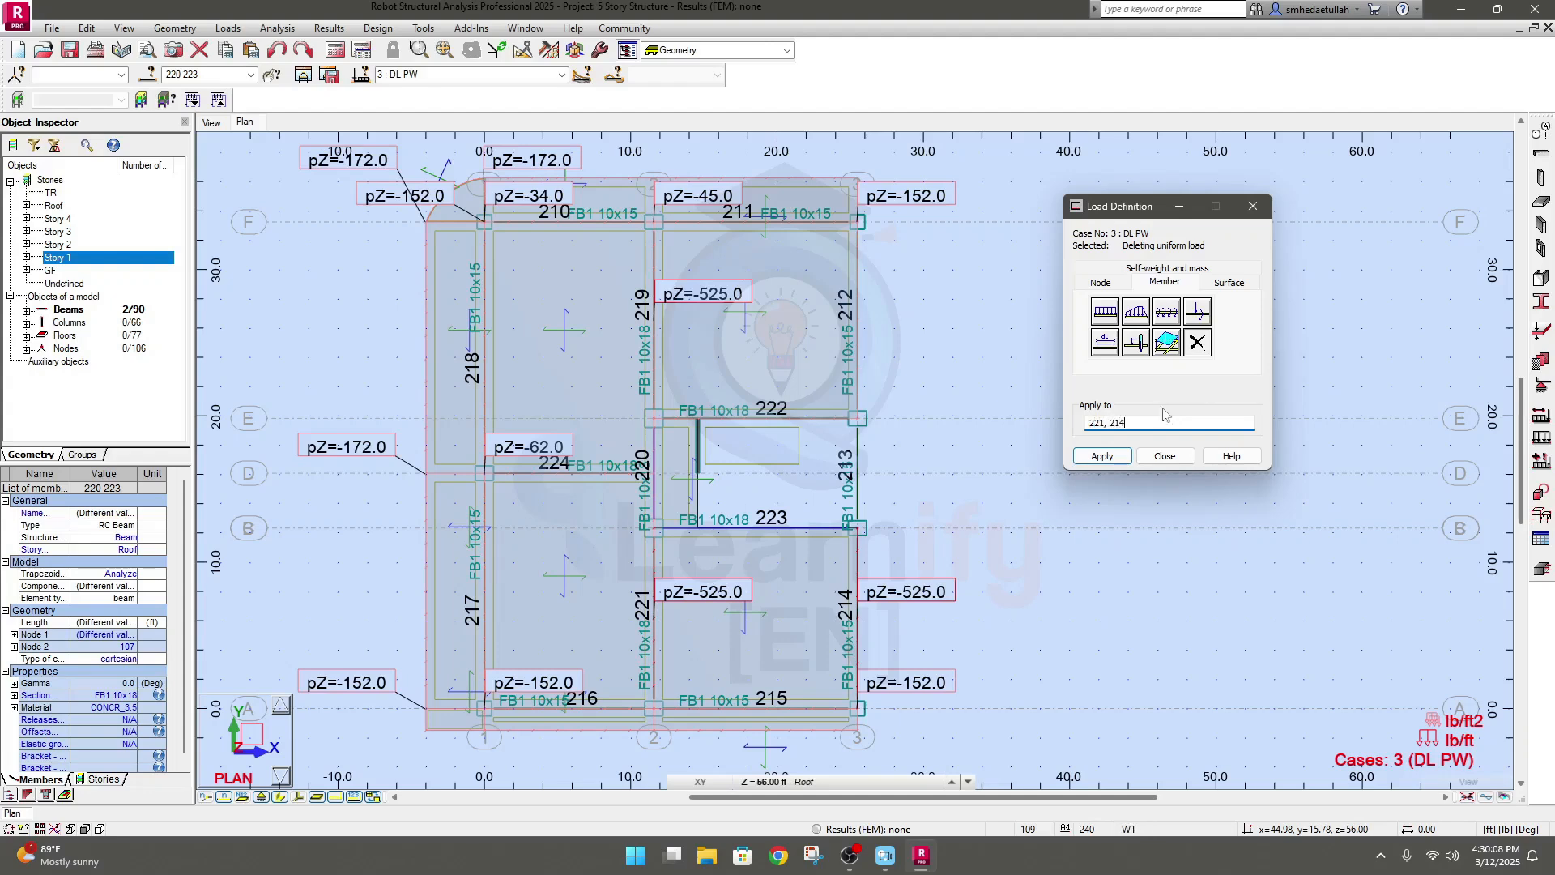
left_click(1109, 459)
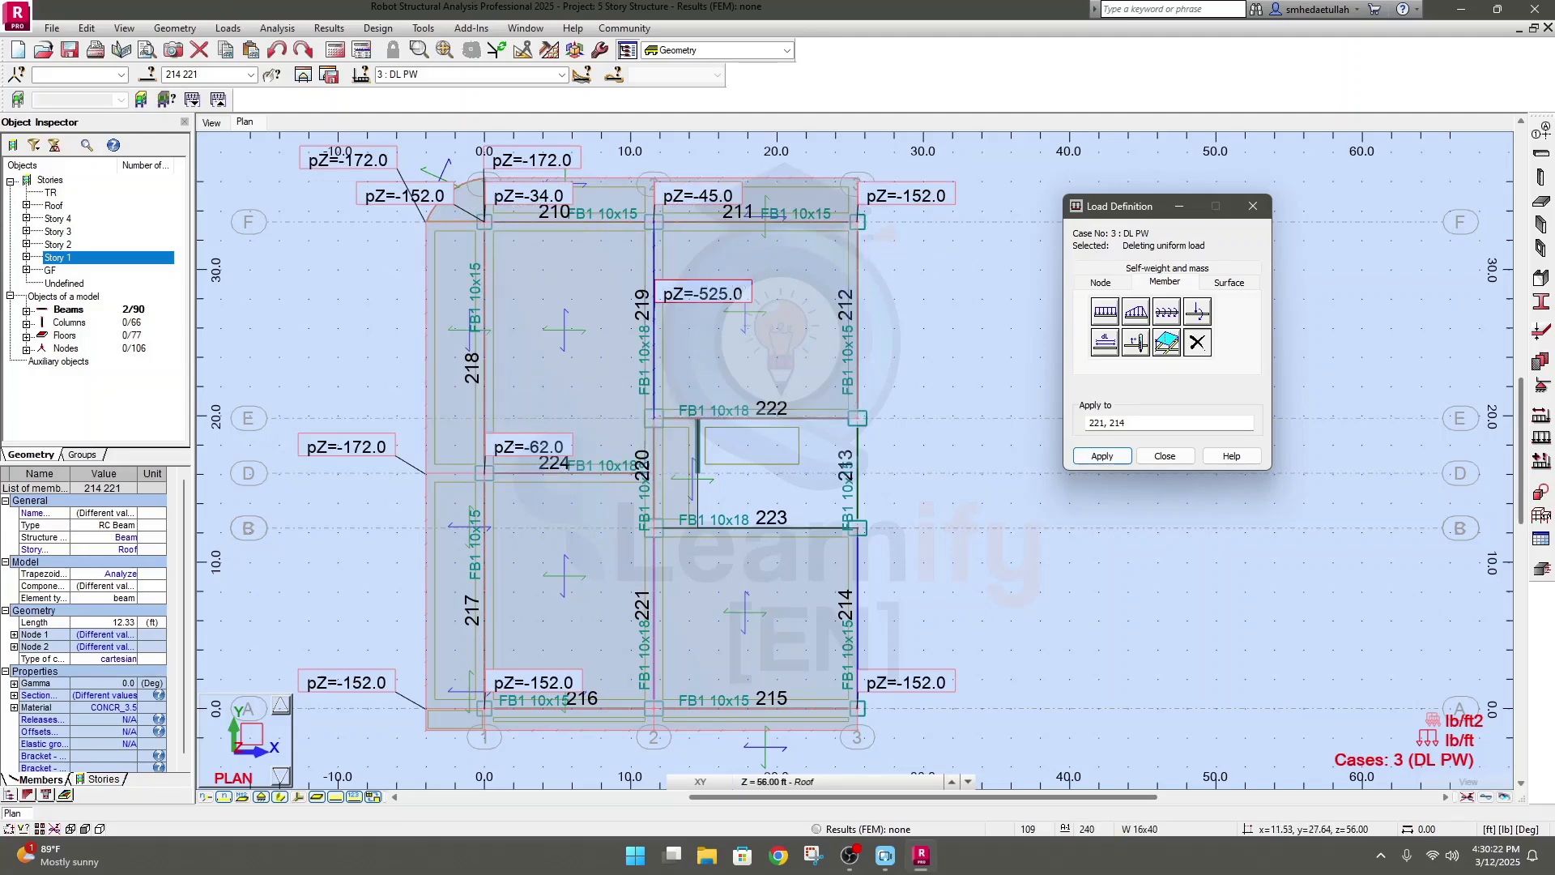
left_click_drag(1130, 424, 1069, 435)
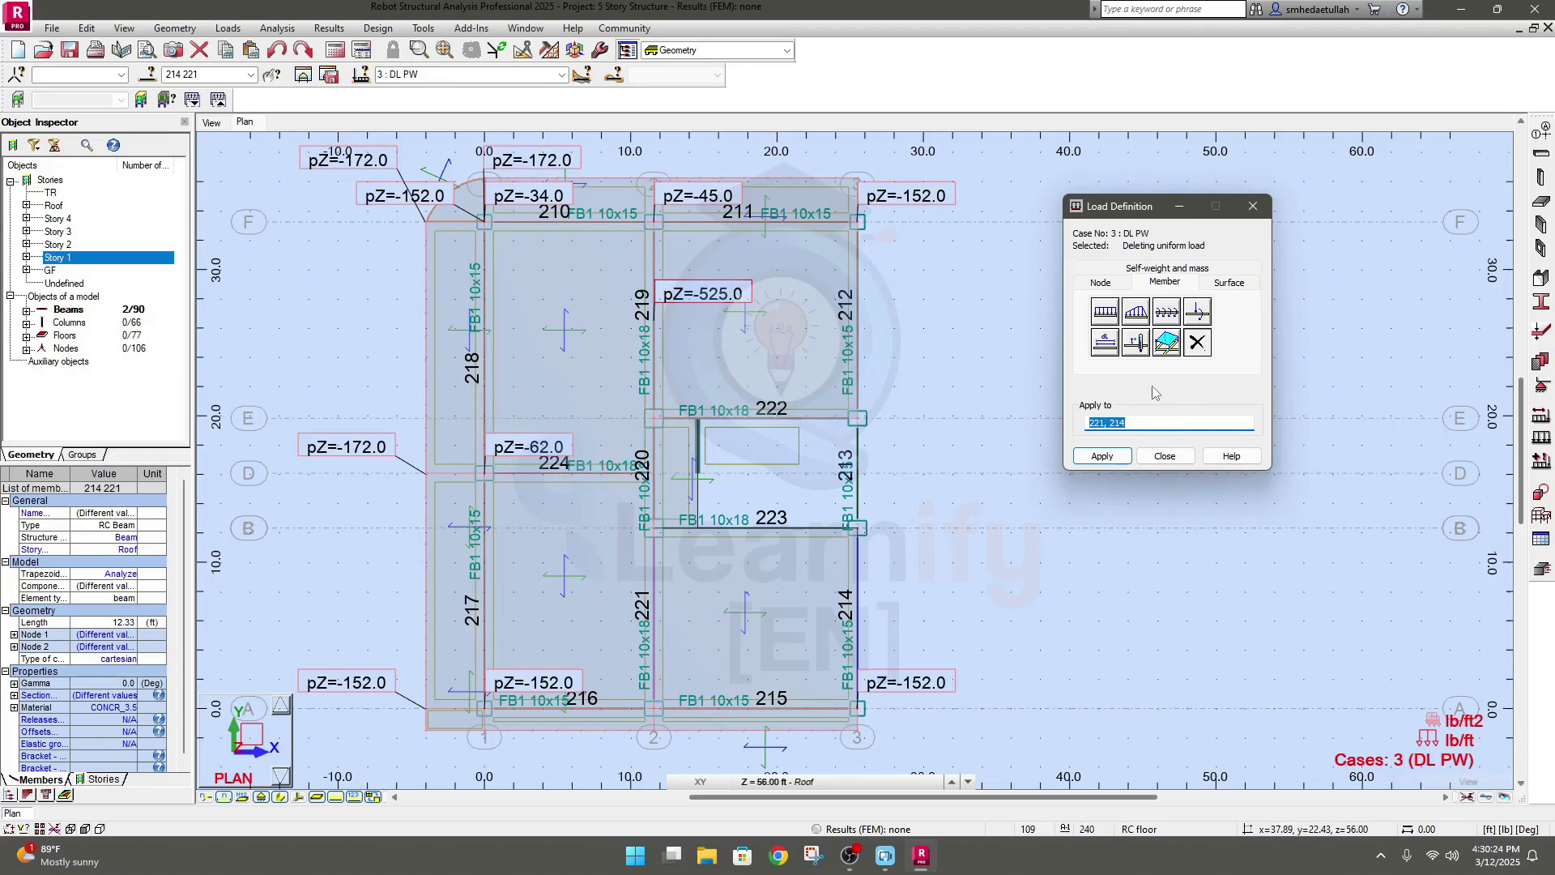
type("219")
left_click(1103, 456)
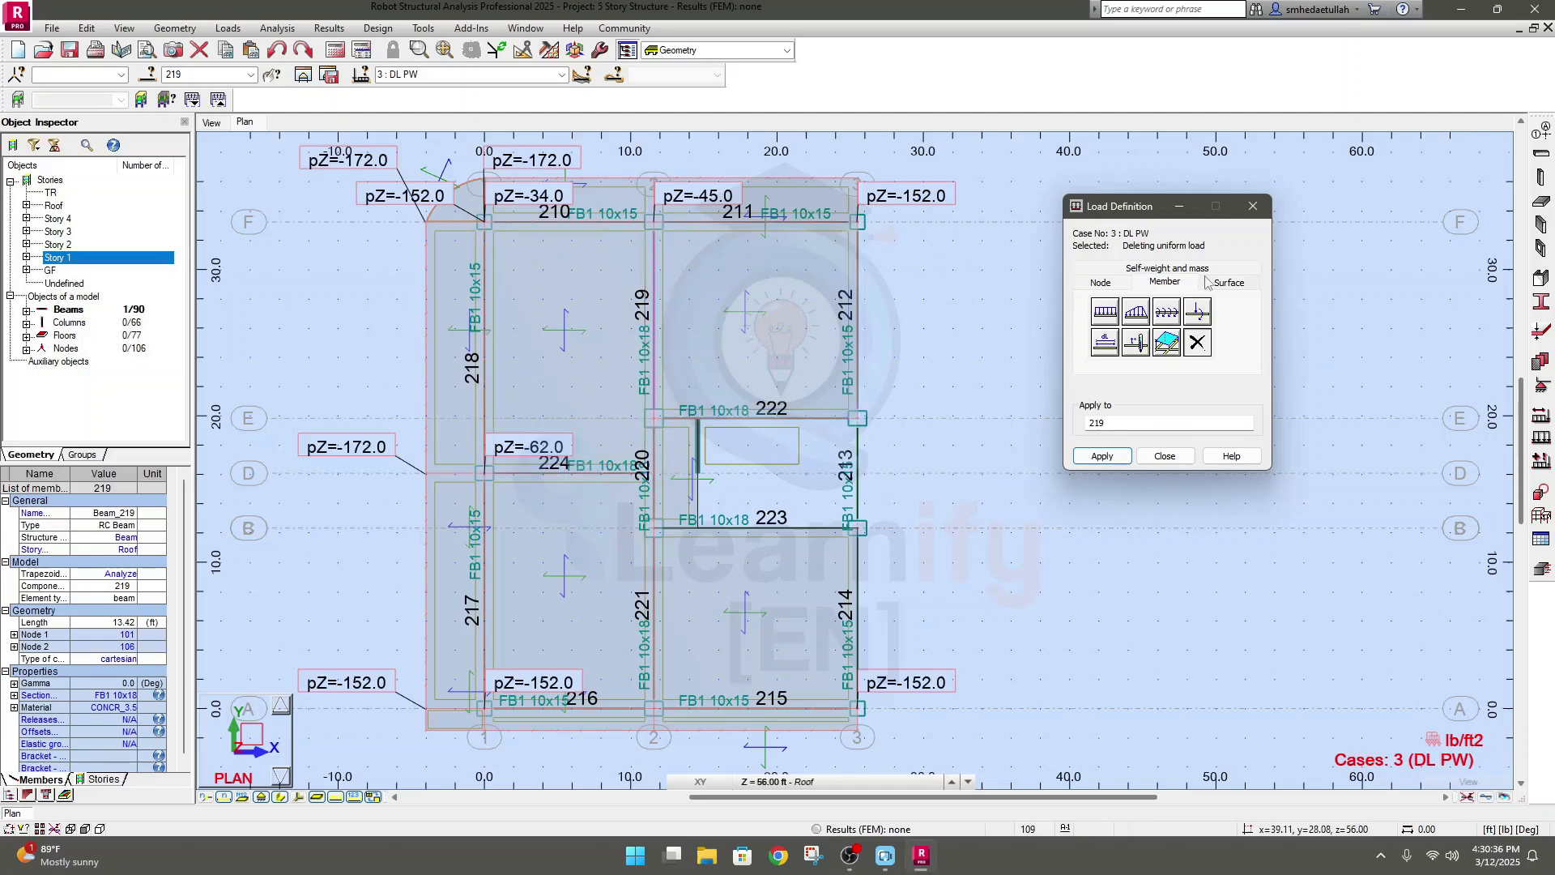
Choose the uniform planar surface load for case 3 : DL PW, clear the object list and switch the definition to deleting that load
left_click(1239, 285)
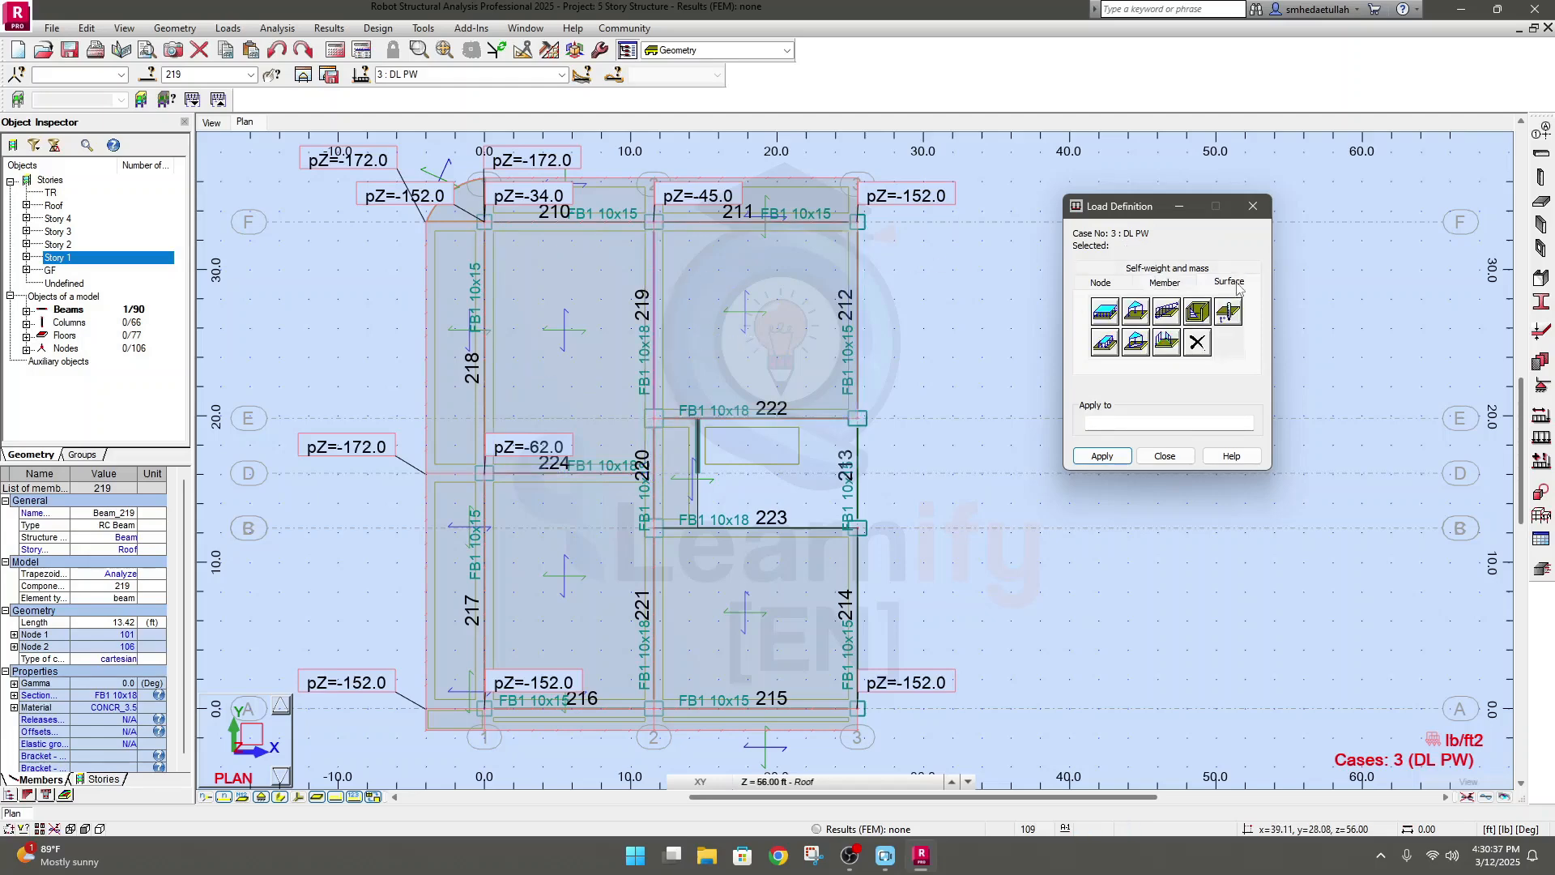
left_click(1106, 311)
left_click(1108, 507)
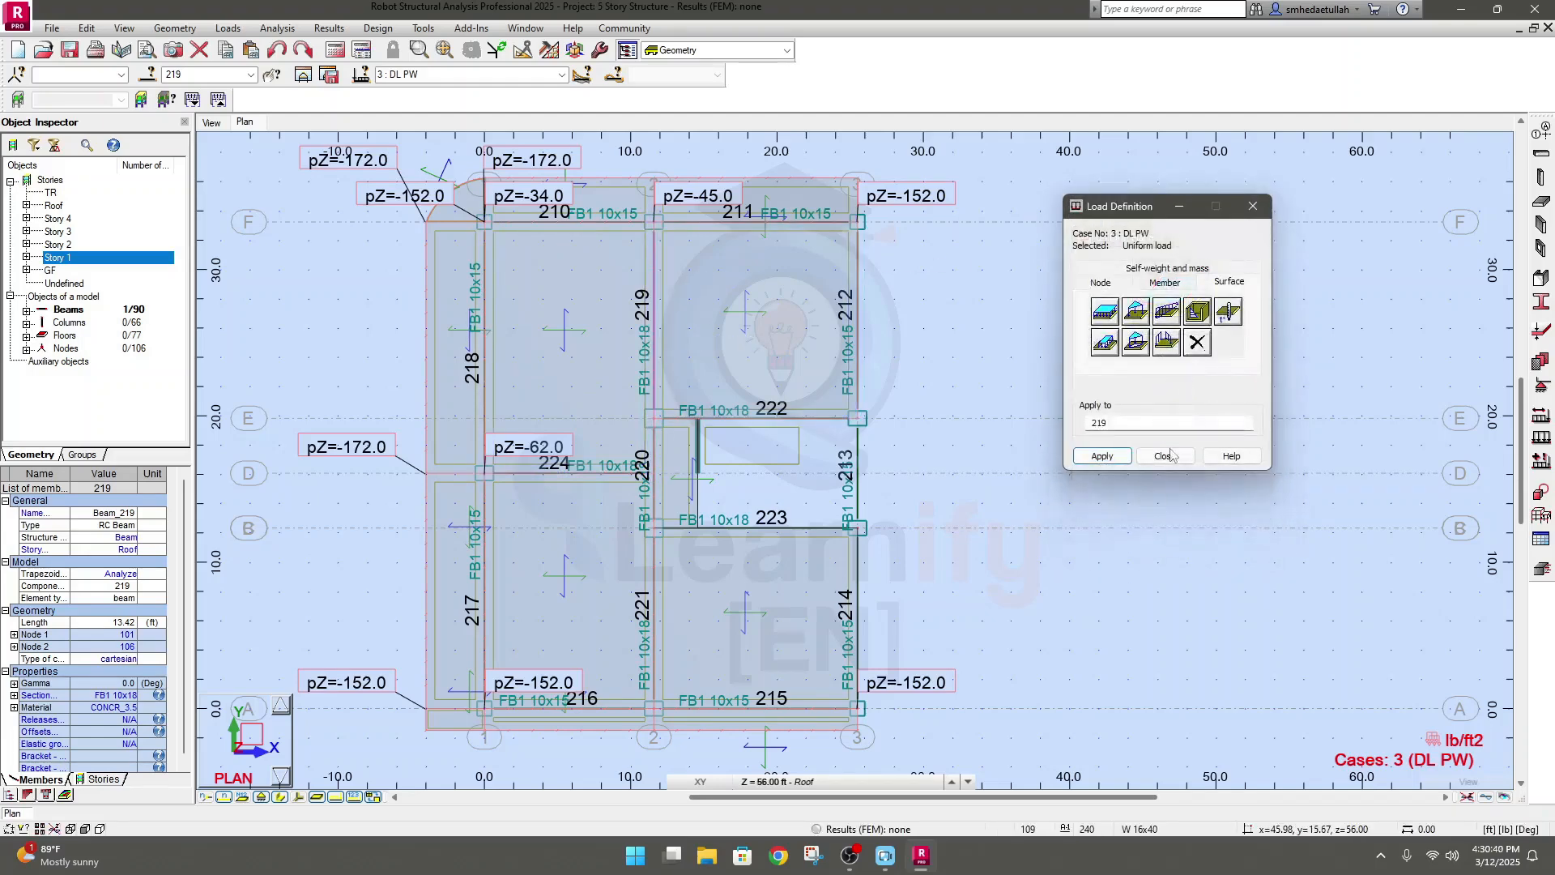
left_click(1197, 342)
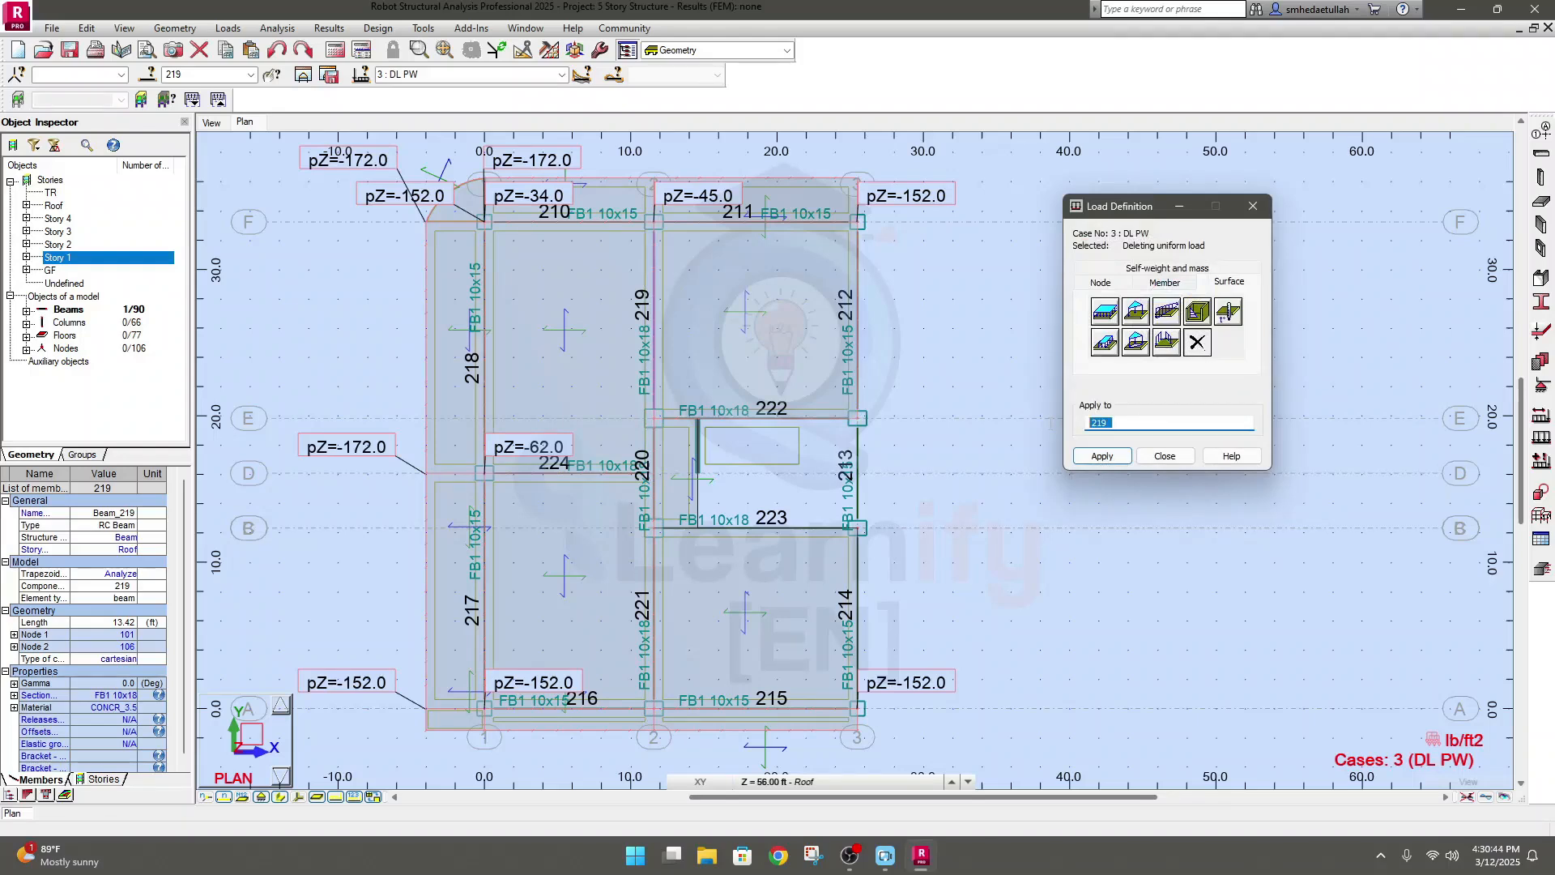
key("Delete")
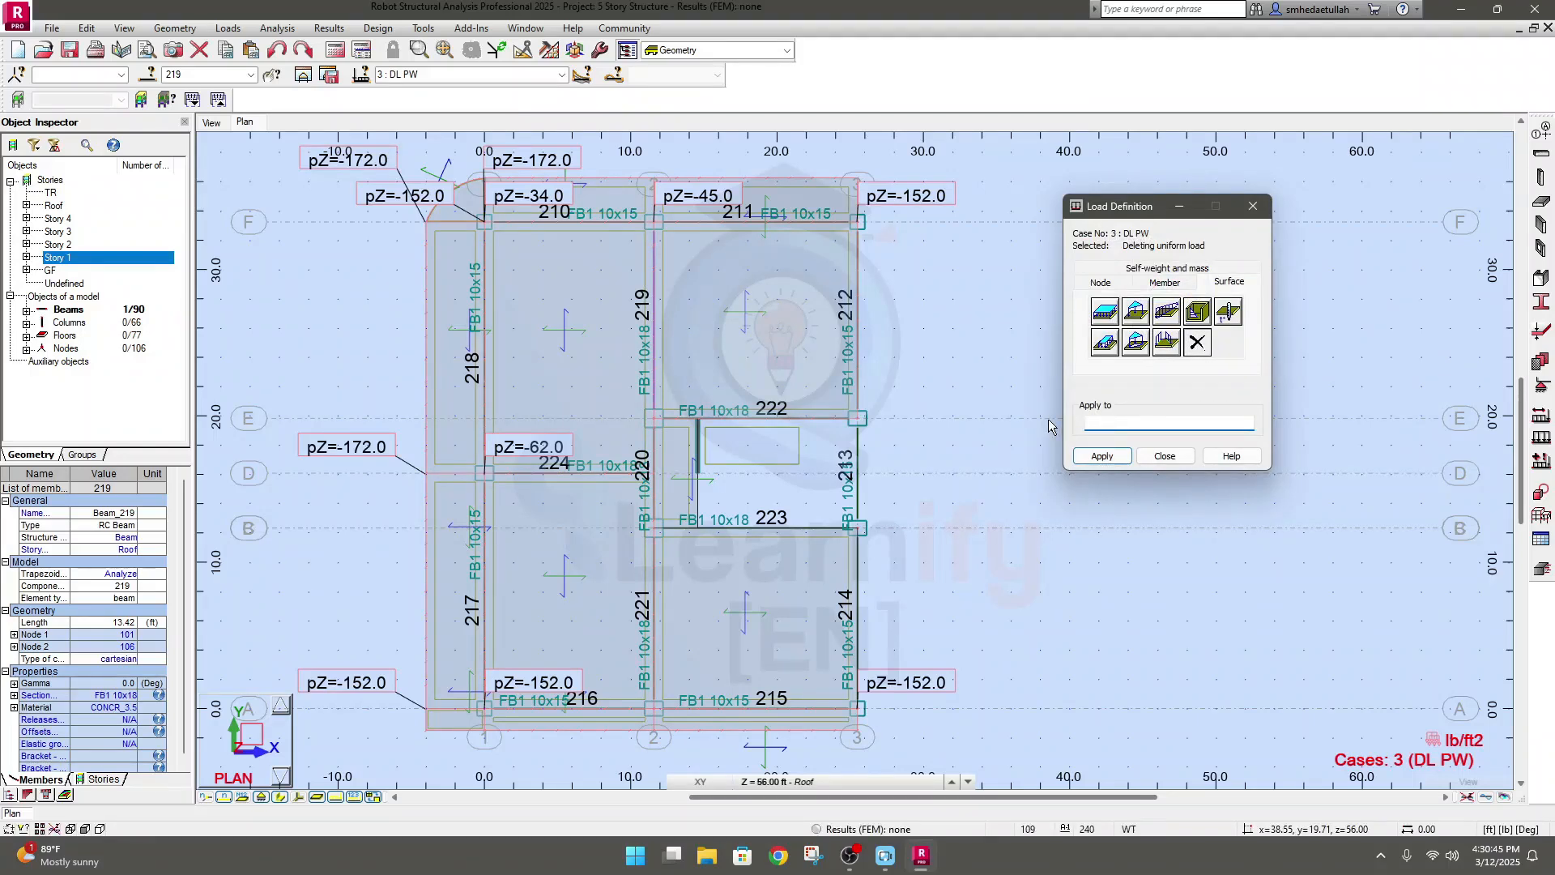
left_click(1106, 315)
left_click(1109, 496)
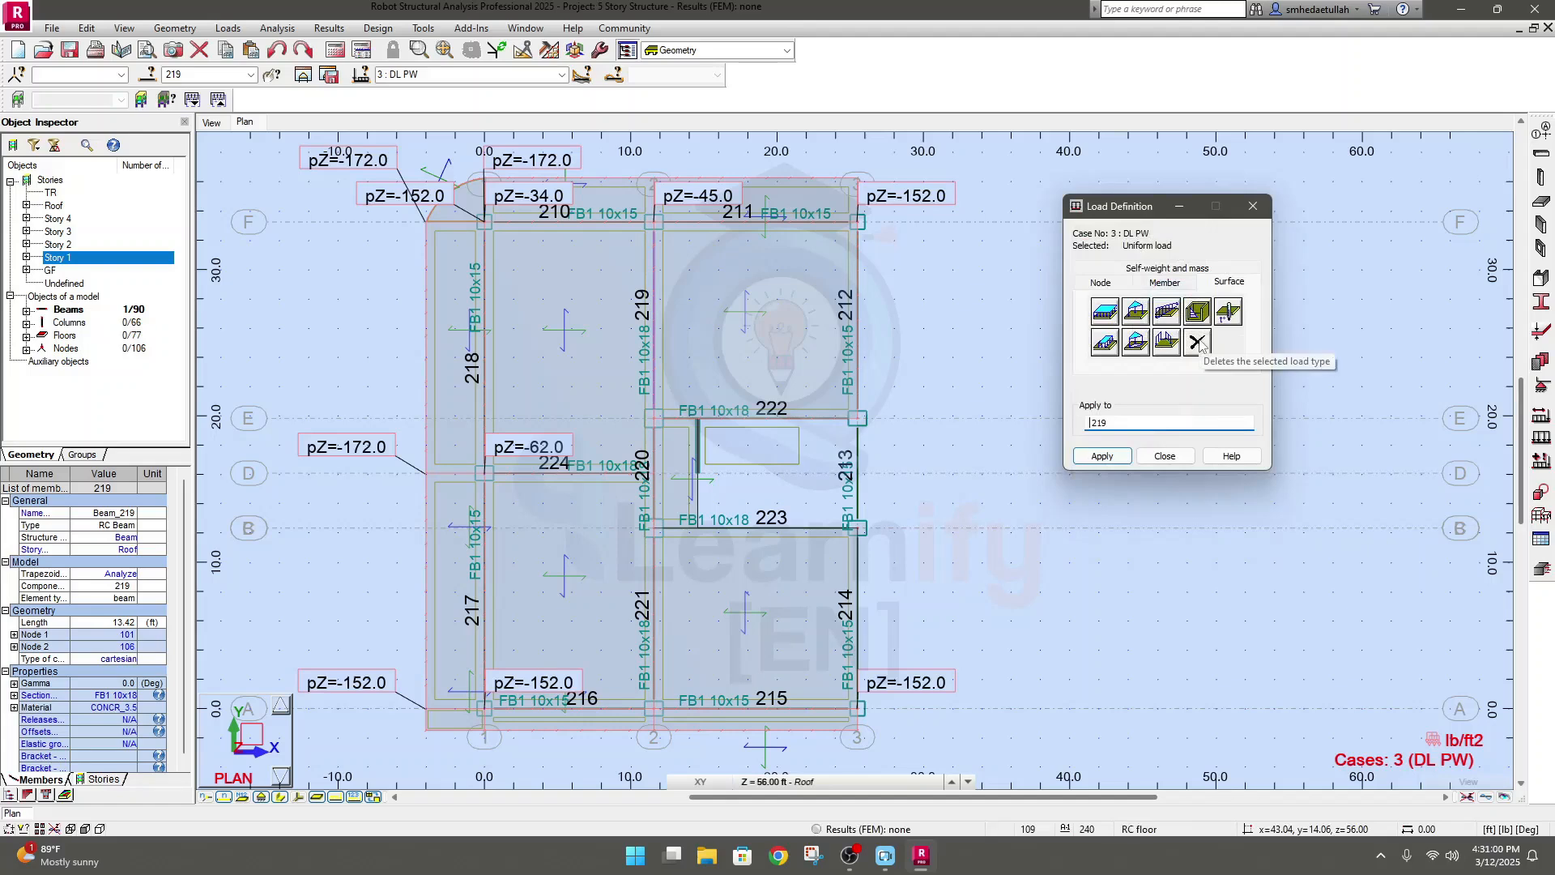
left_click_drag(1136, 422, 1022, 437)
key("BackSpace")
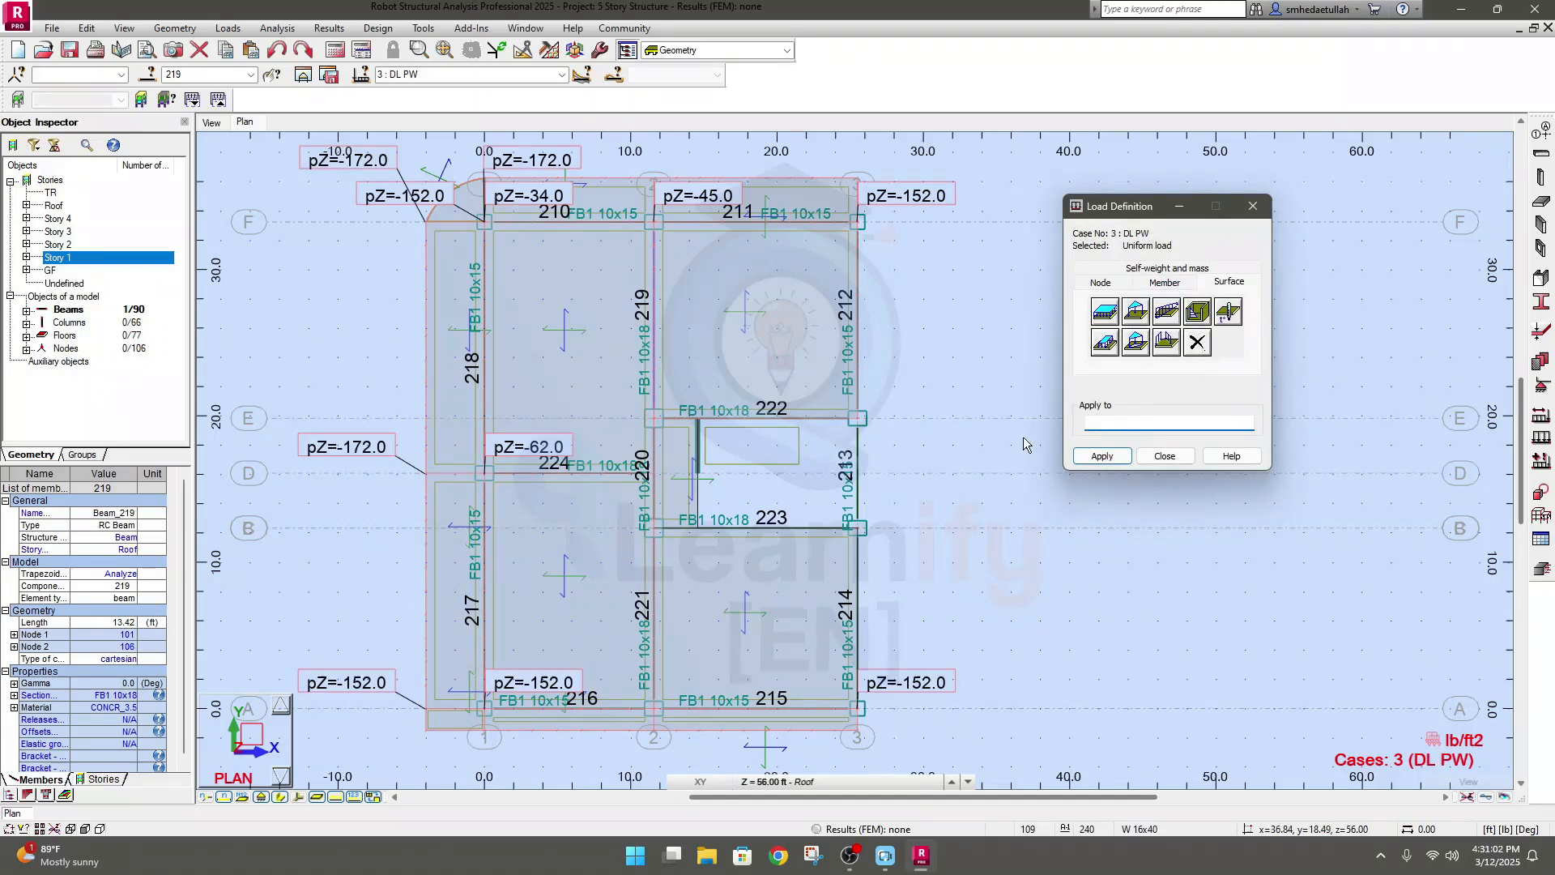
left_click(1105, 312)
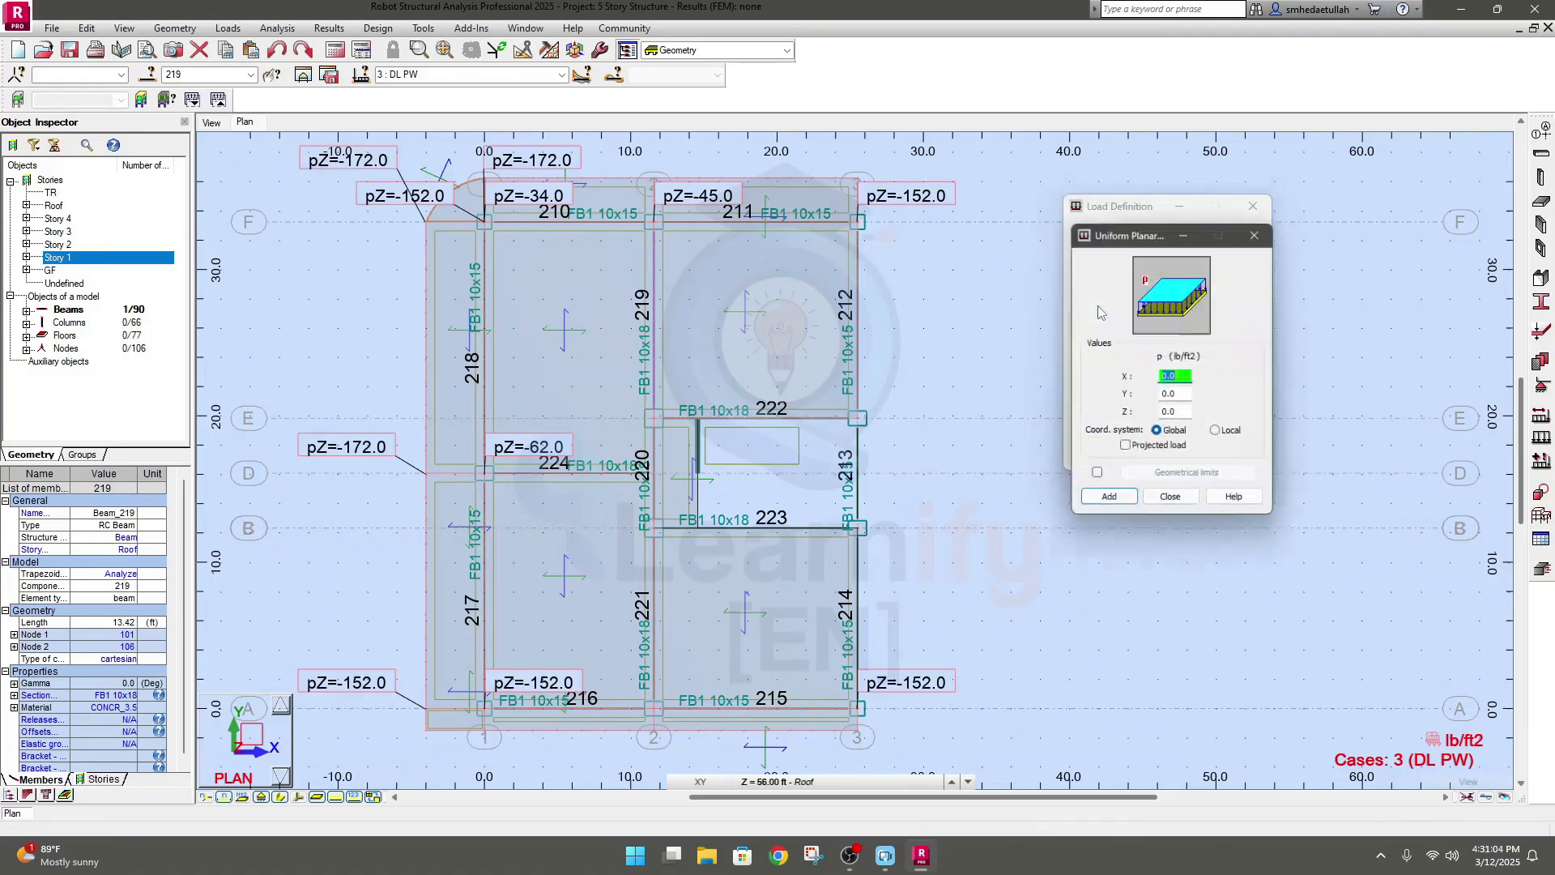
left_click(1109, 502)
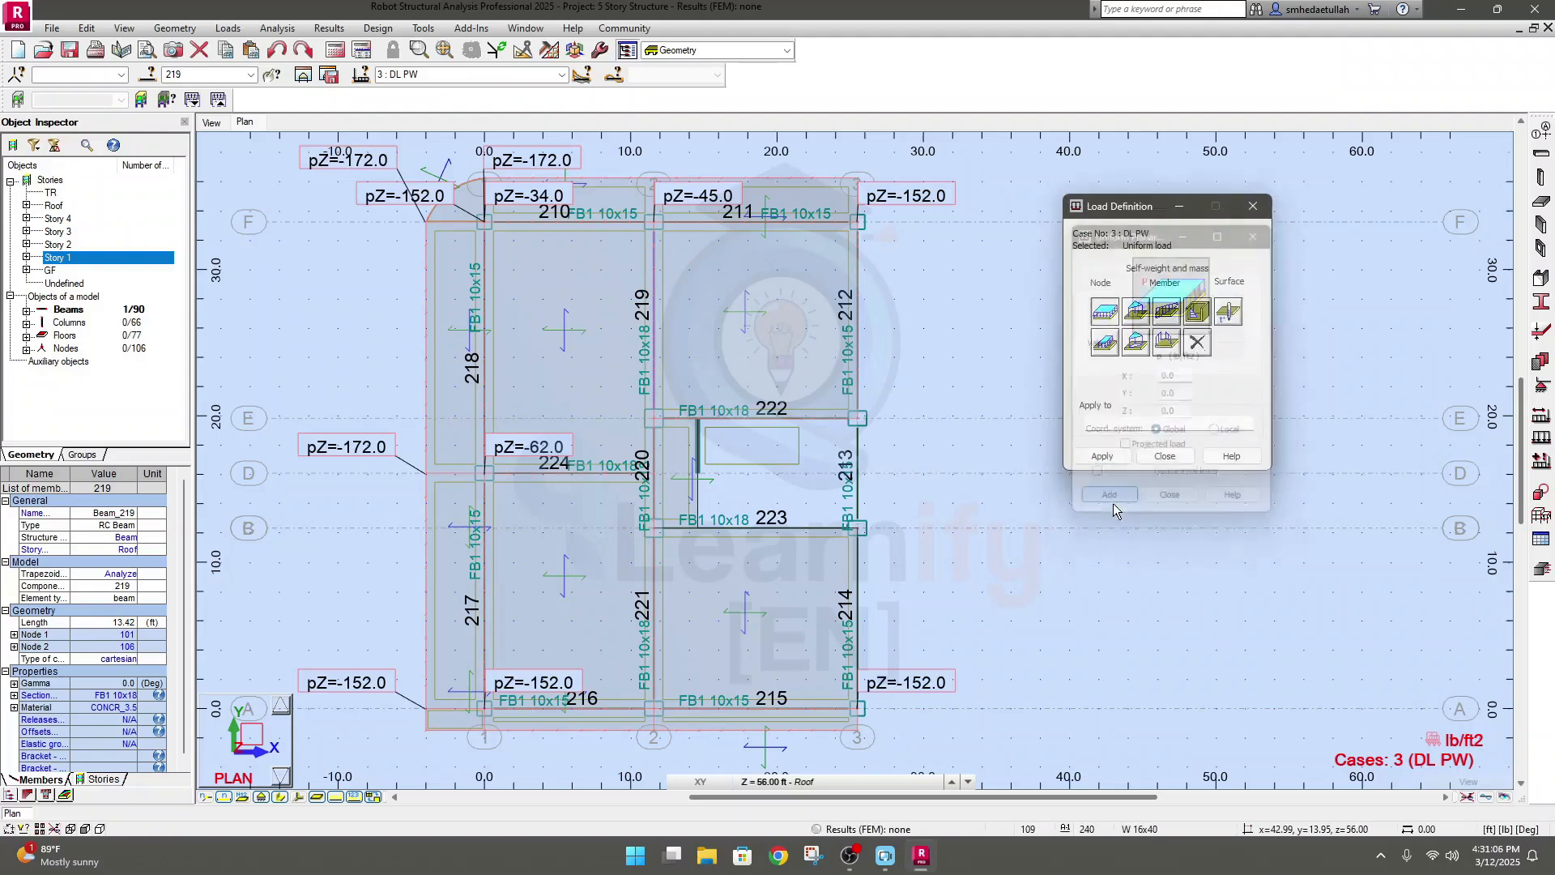
left_click(1200, 350)
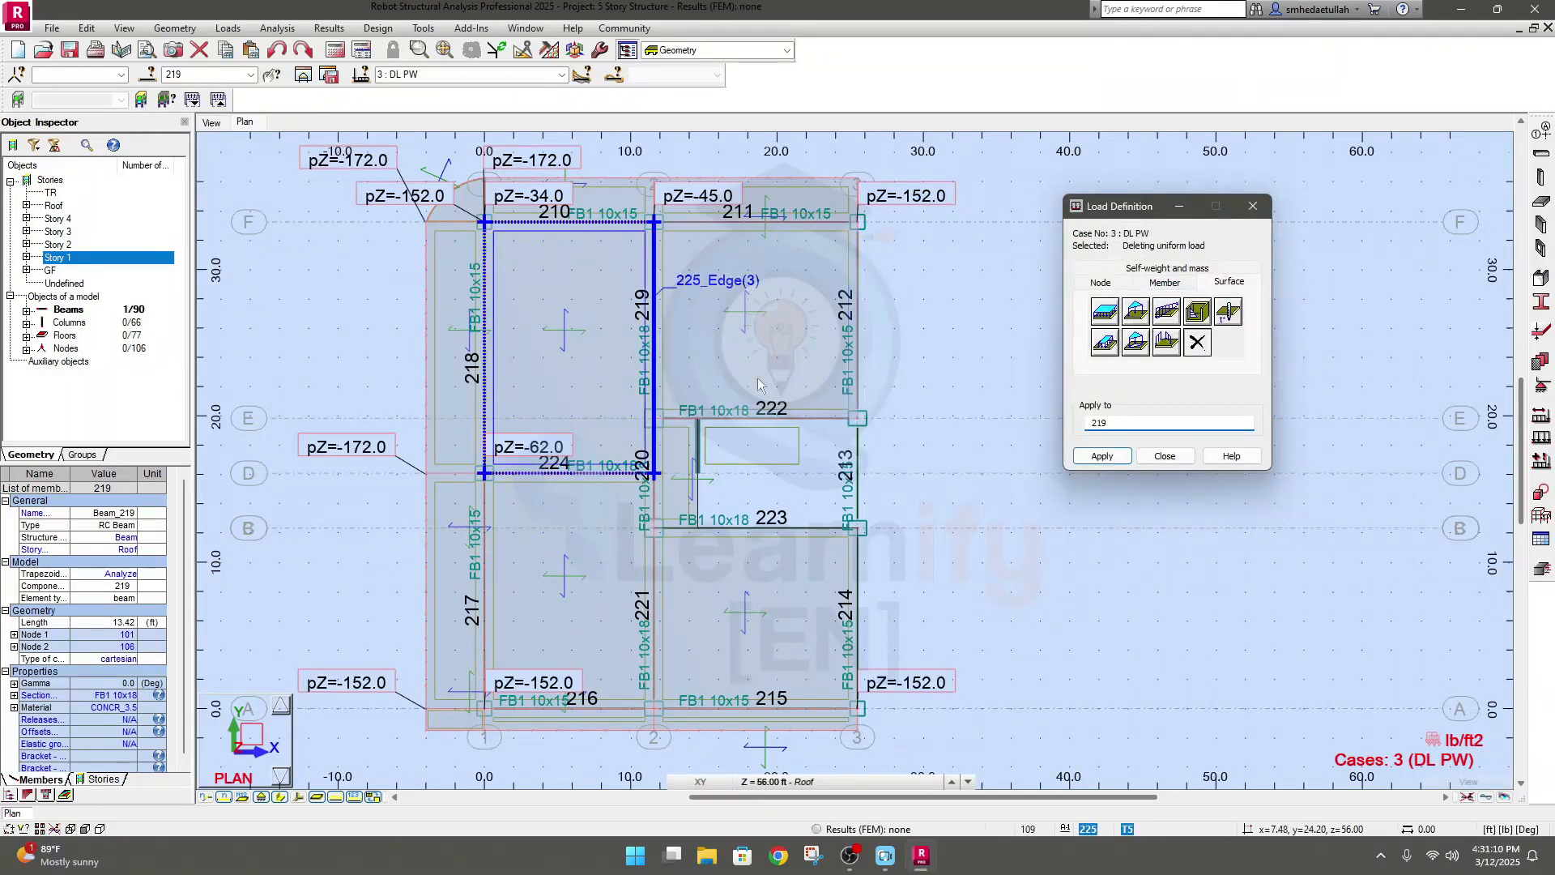
Delete the uniform planar loads from roof panels 225, 226, 231, 232, 233 and 236 on the grid F side
left_click(1103, 456)
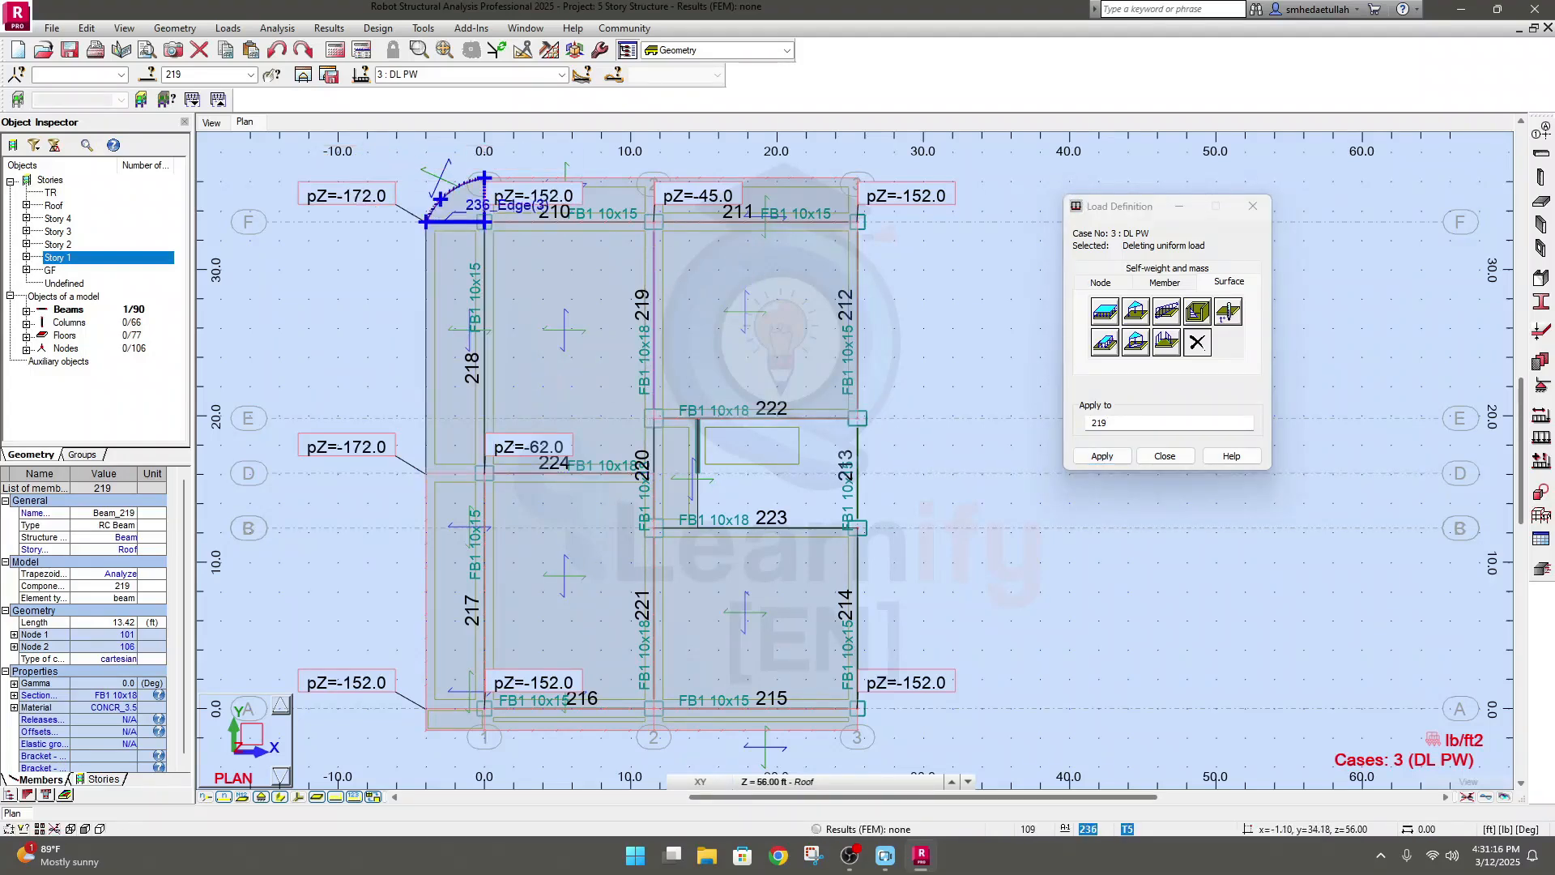
left_click(439, 198)
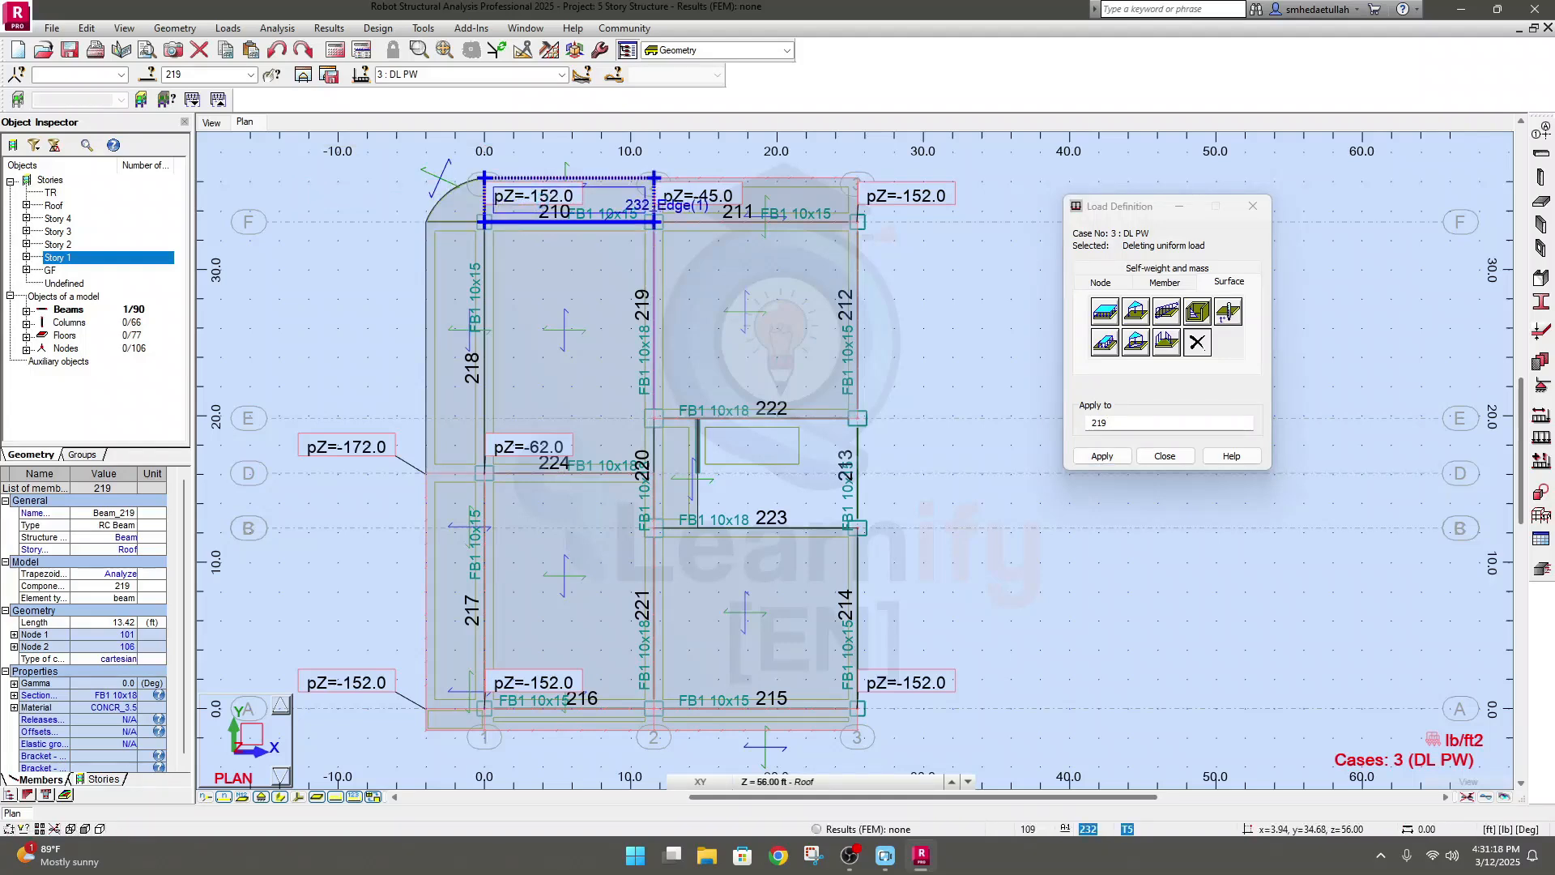
left_click(640, 217)
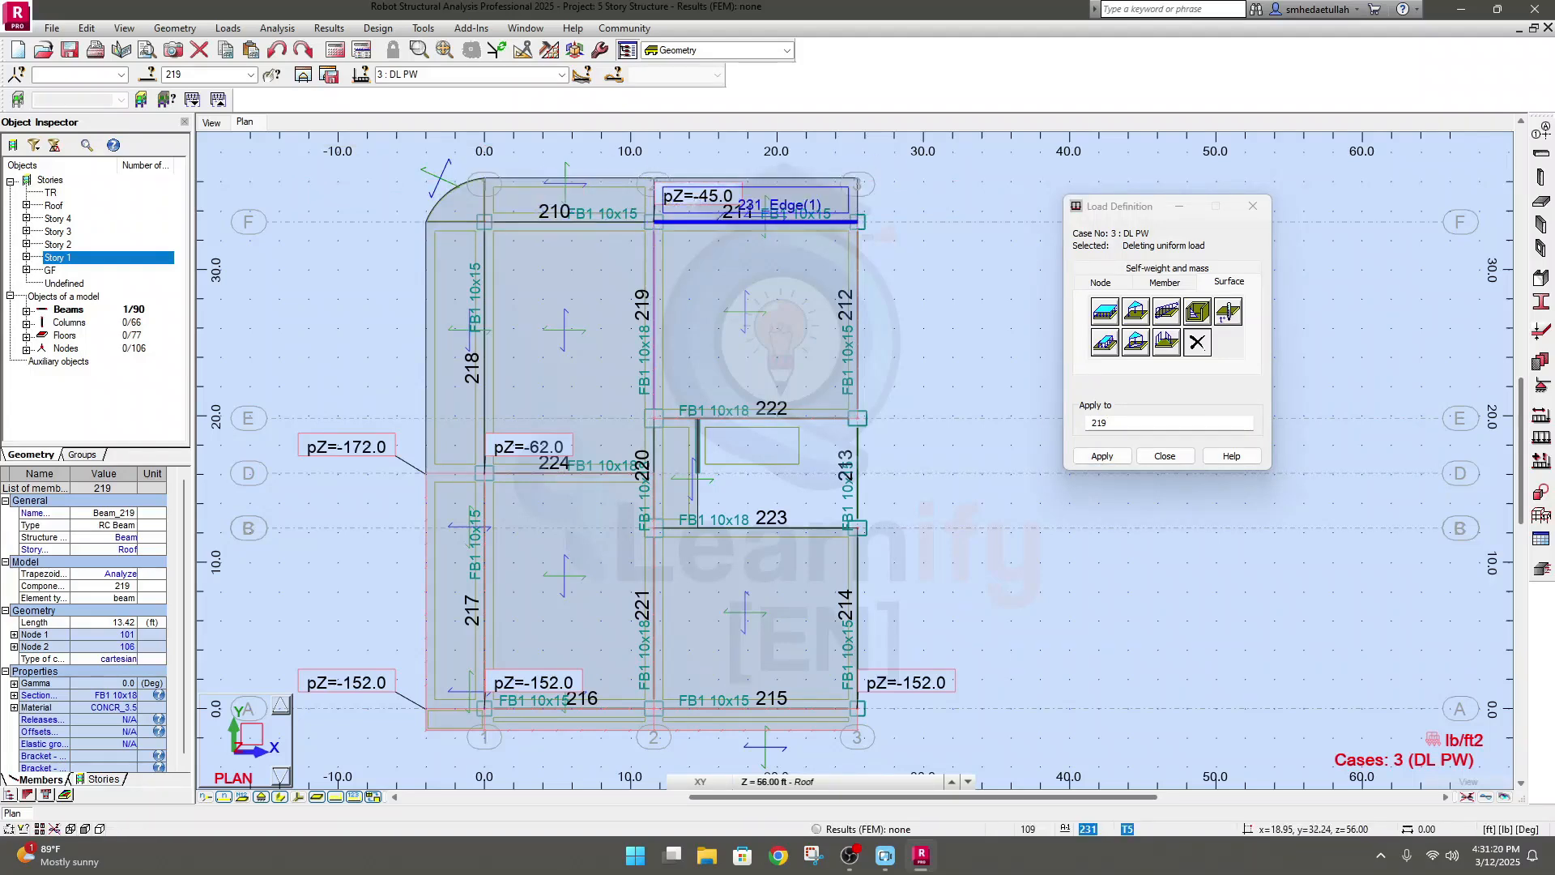
left_click(691, 286)
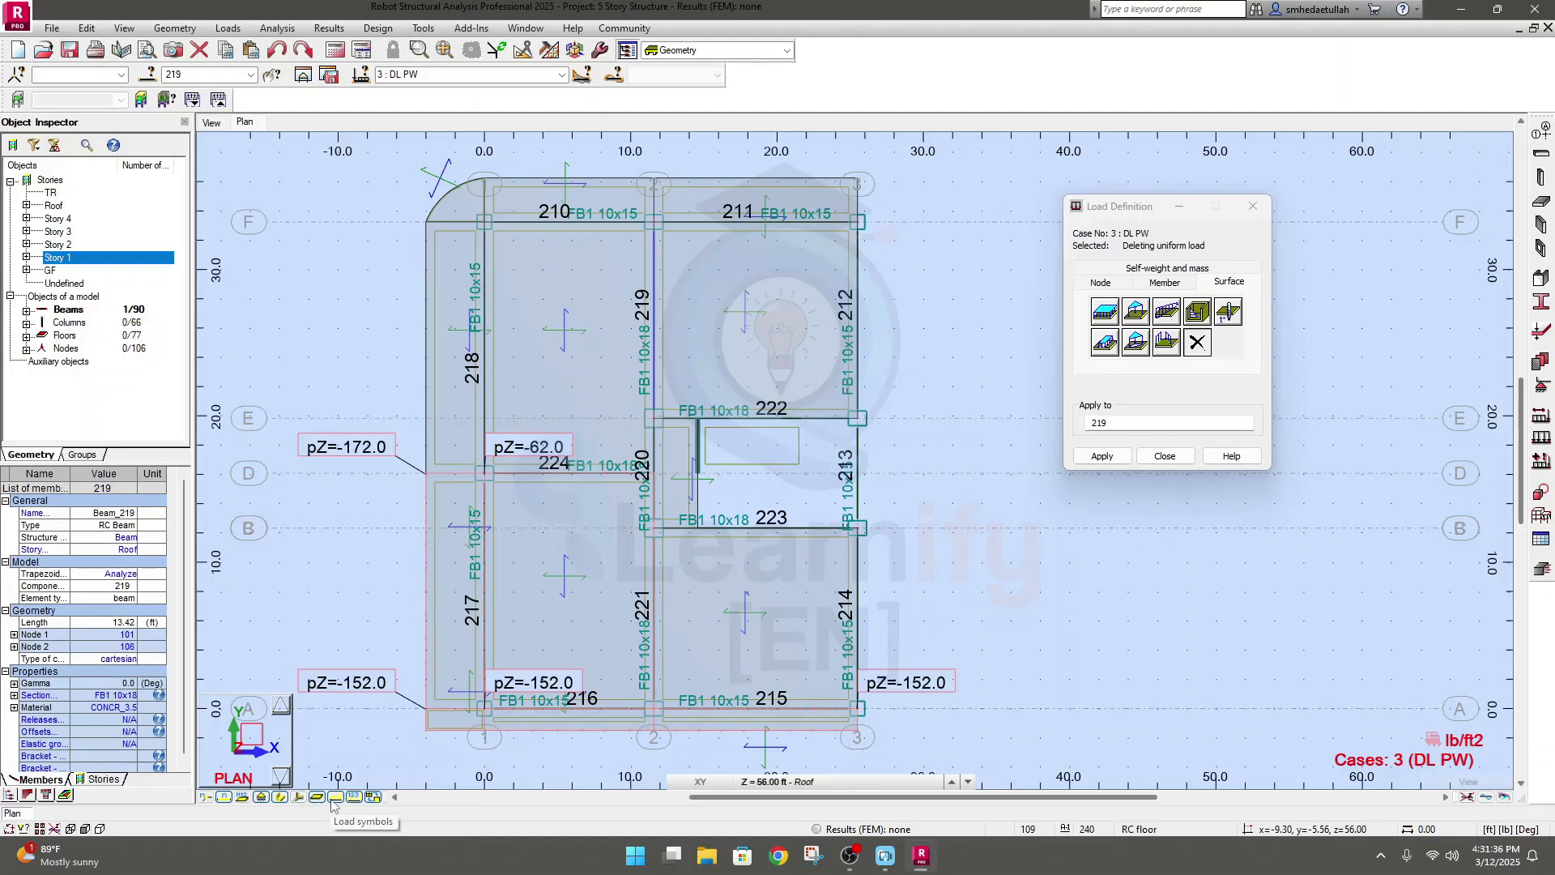
Display the panel descriptions, apply the deletion to panel 228 and remove the planar loads from the remaining roof panels toward grid A
left_click(243, 797)
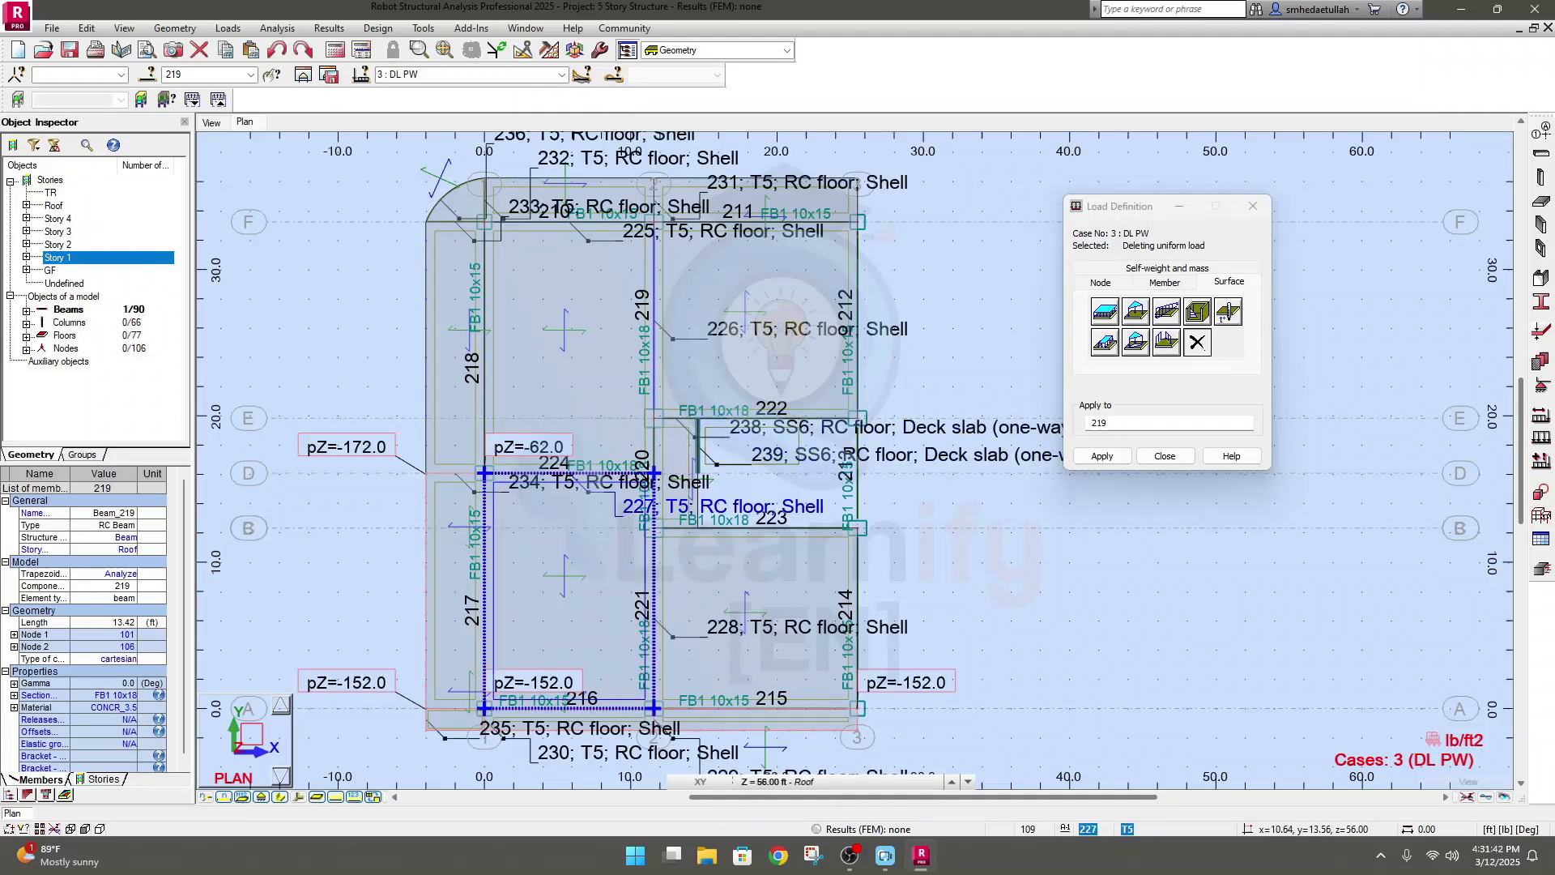
left_click(782, 782)
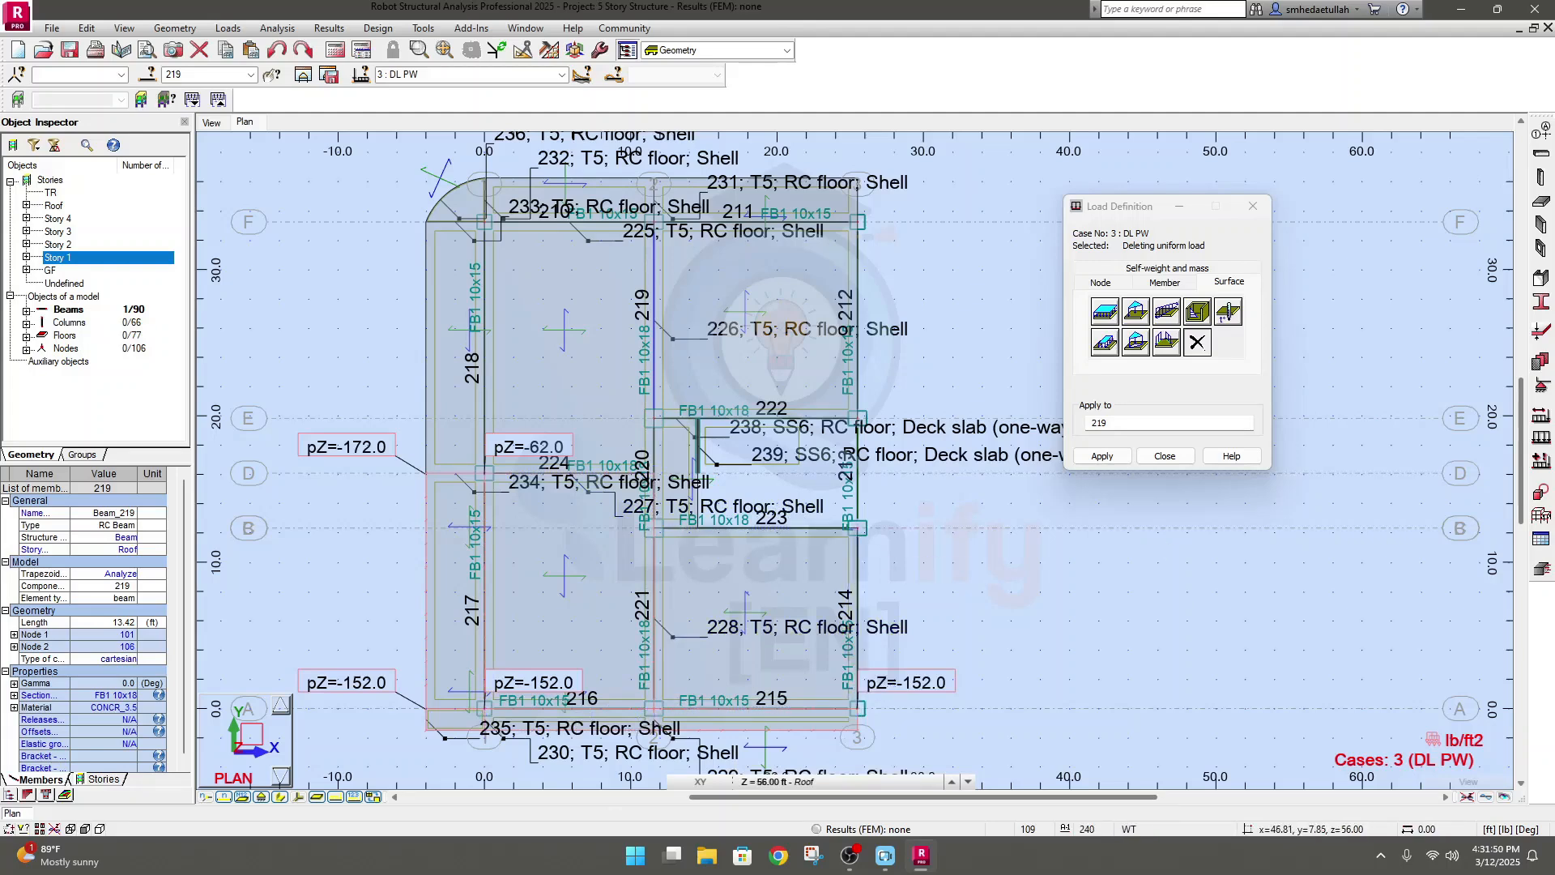
left_click_drag(1140, 425, 1043, 422)
type("2")
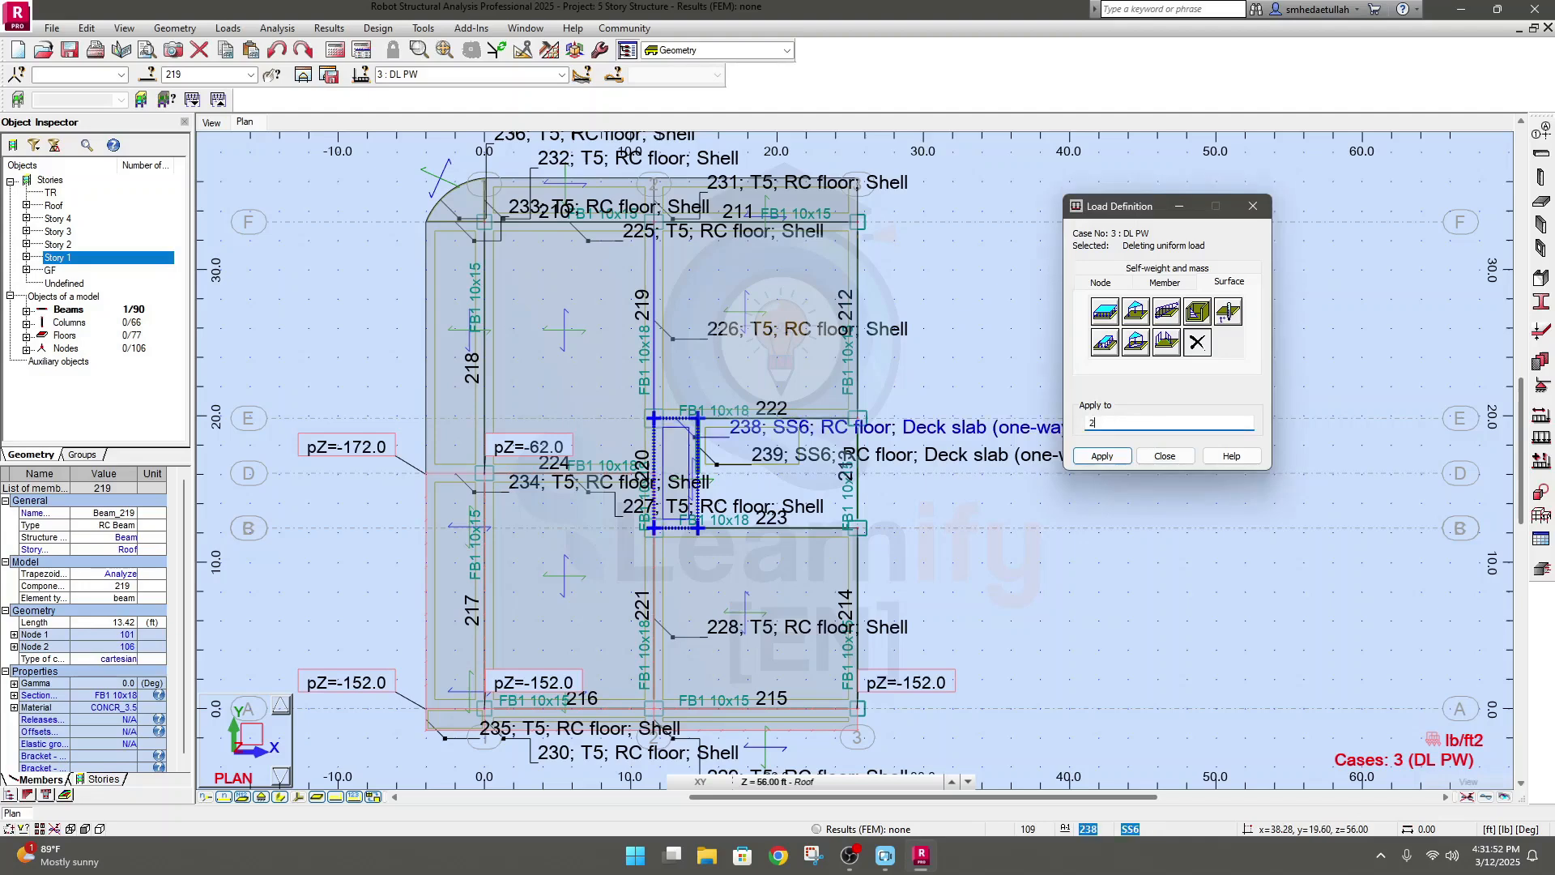
type("28")
left_click(1103, 456)
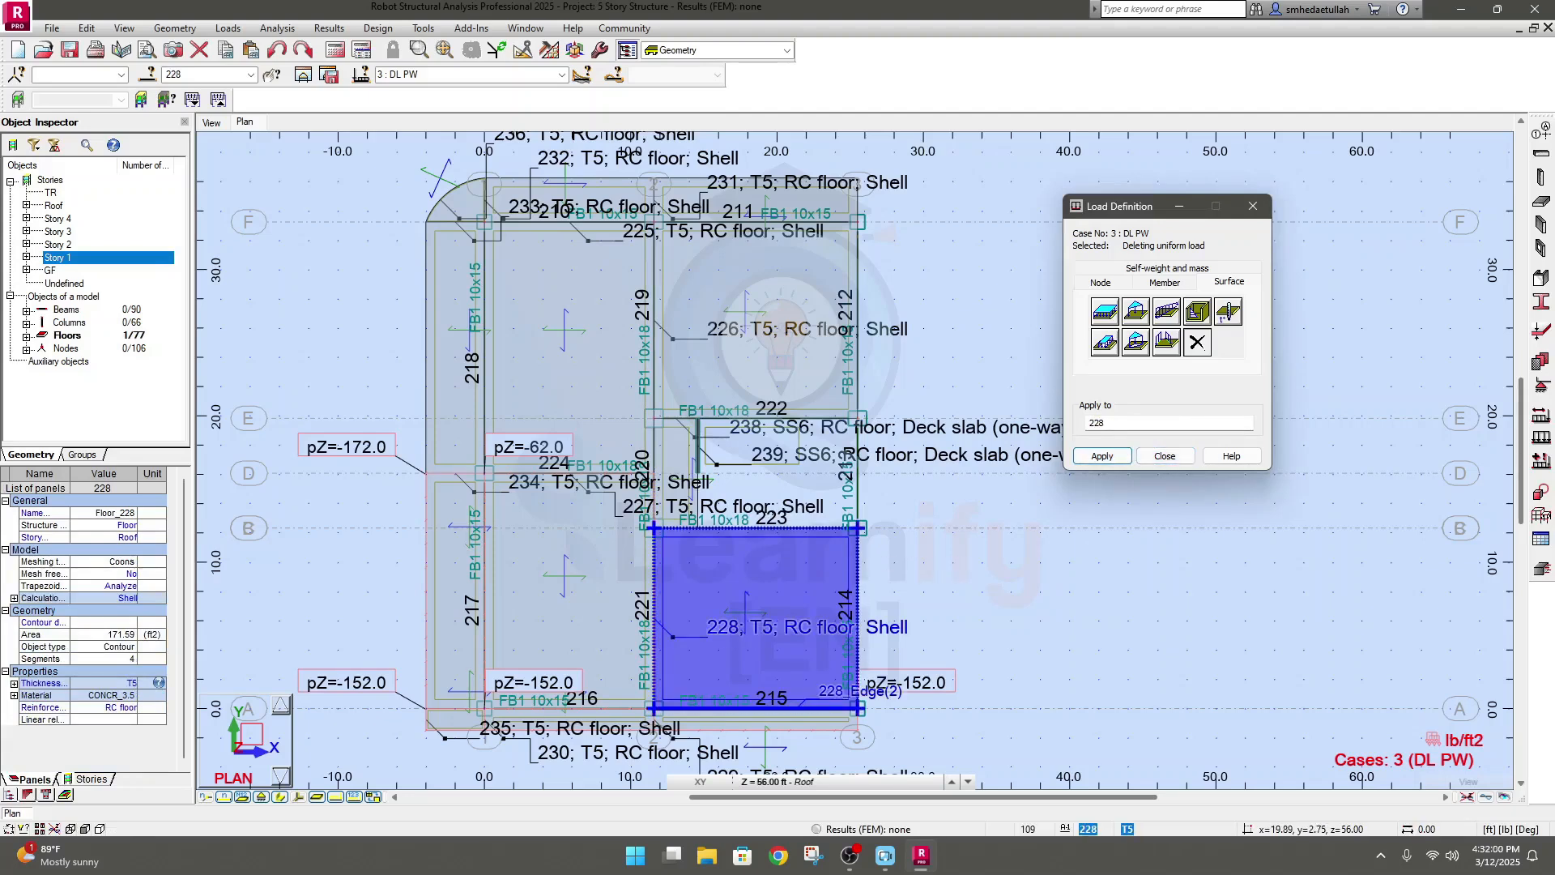
left_click(775, 669)
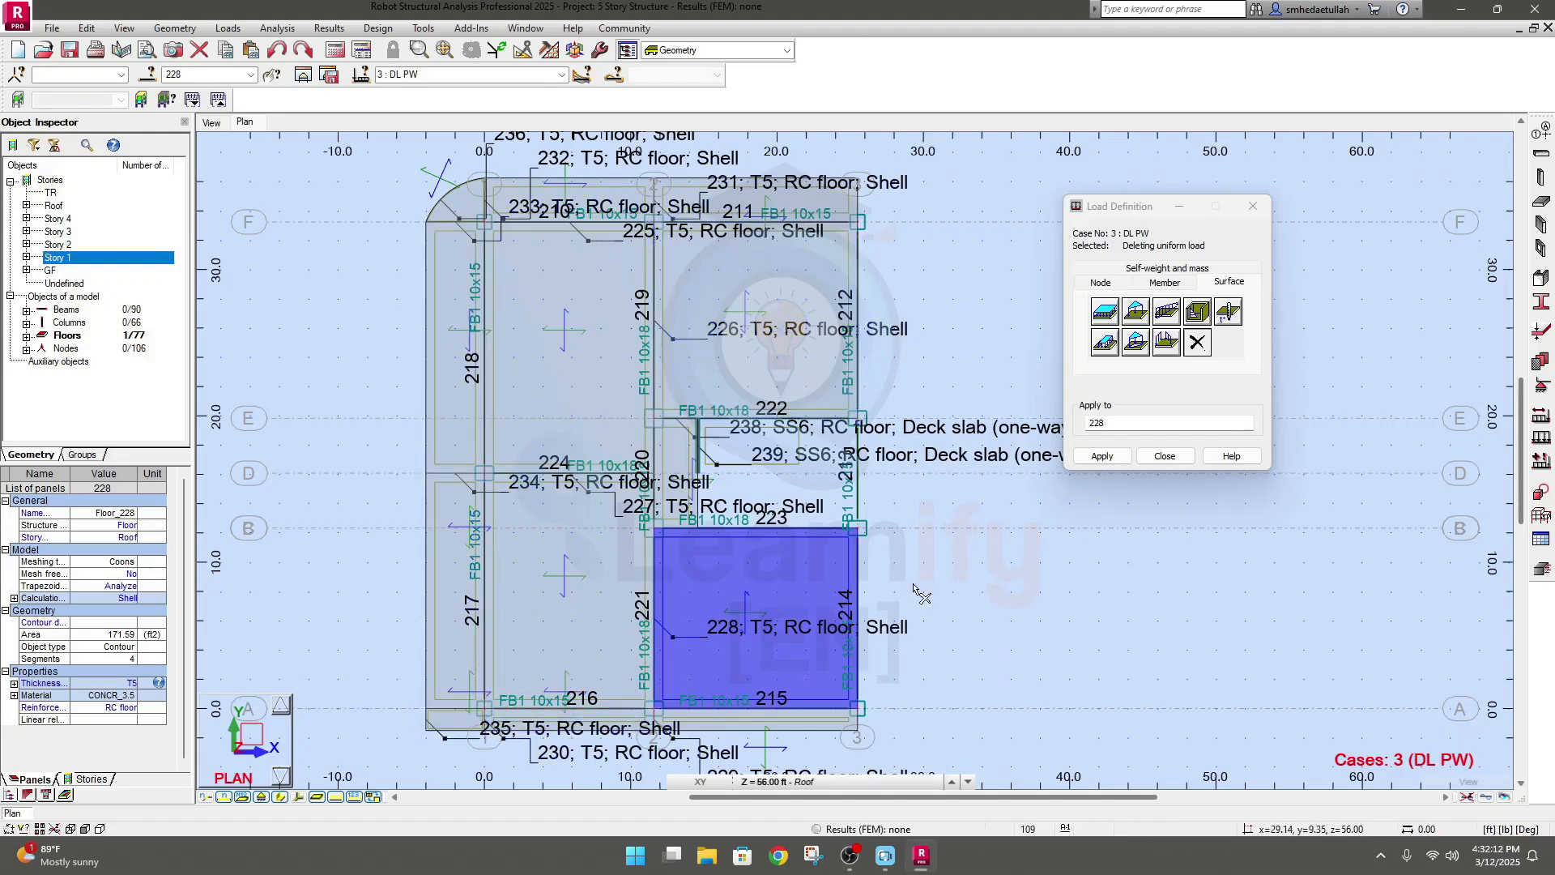
Hide the panel descriptions and member numbers, close the load definition and clear the selection
left_click(242, 796)
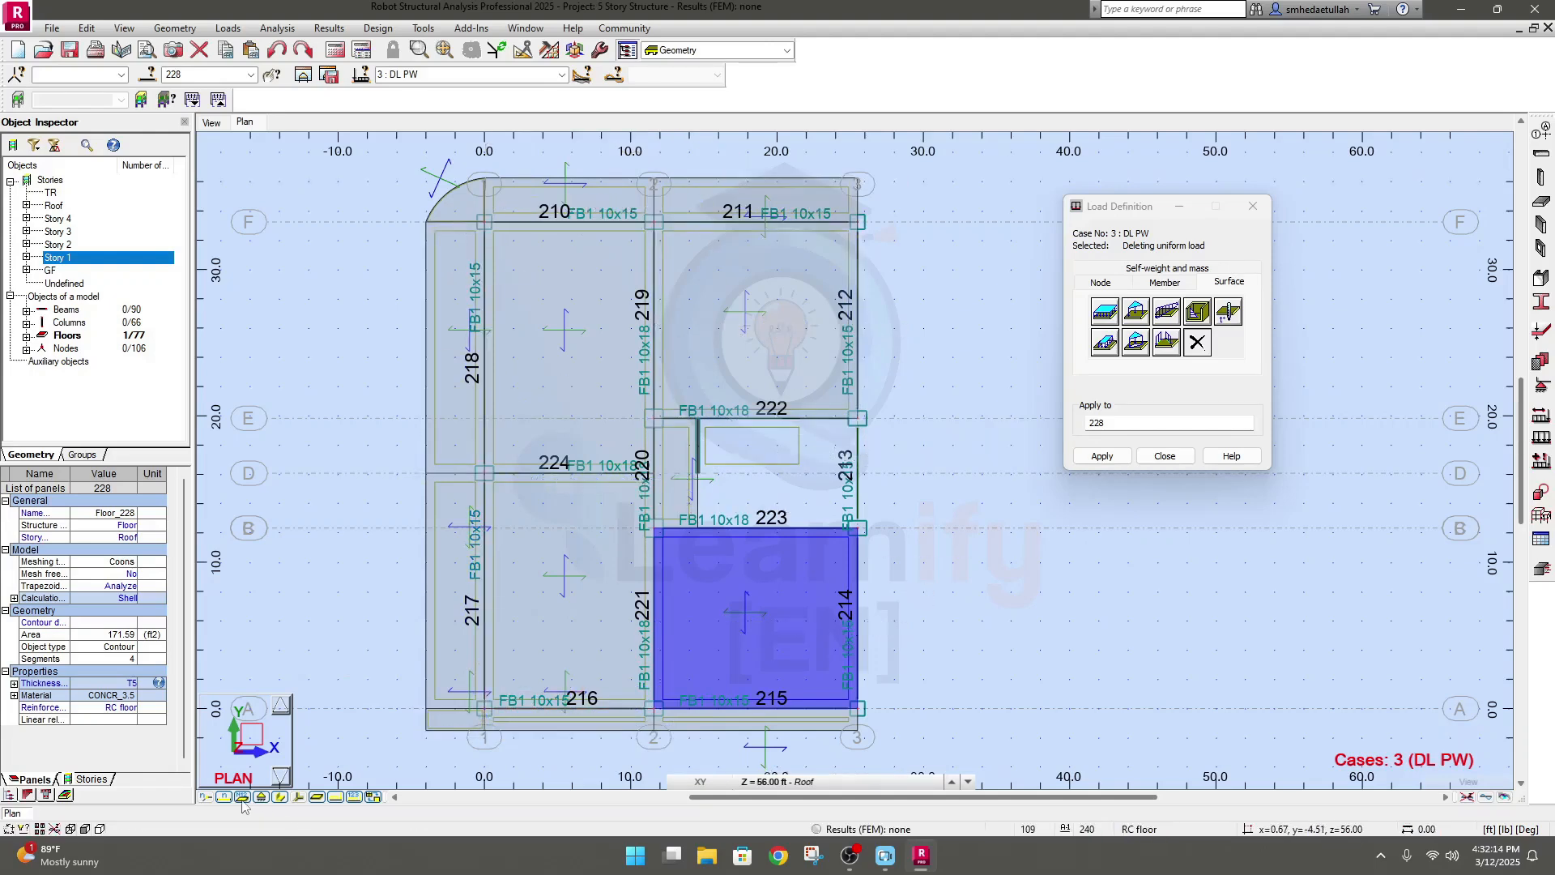
left_click(225, 797)
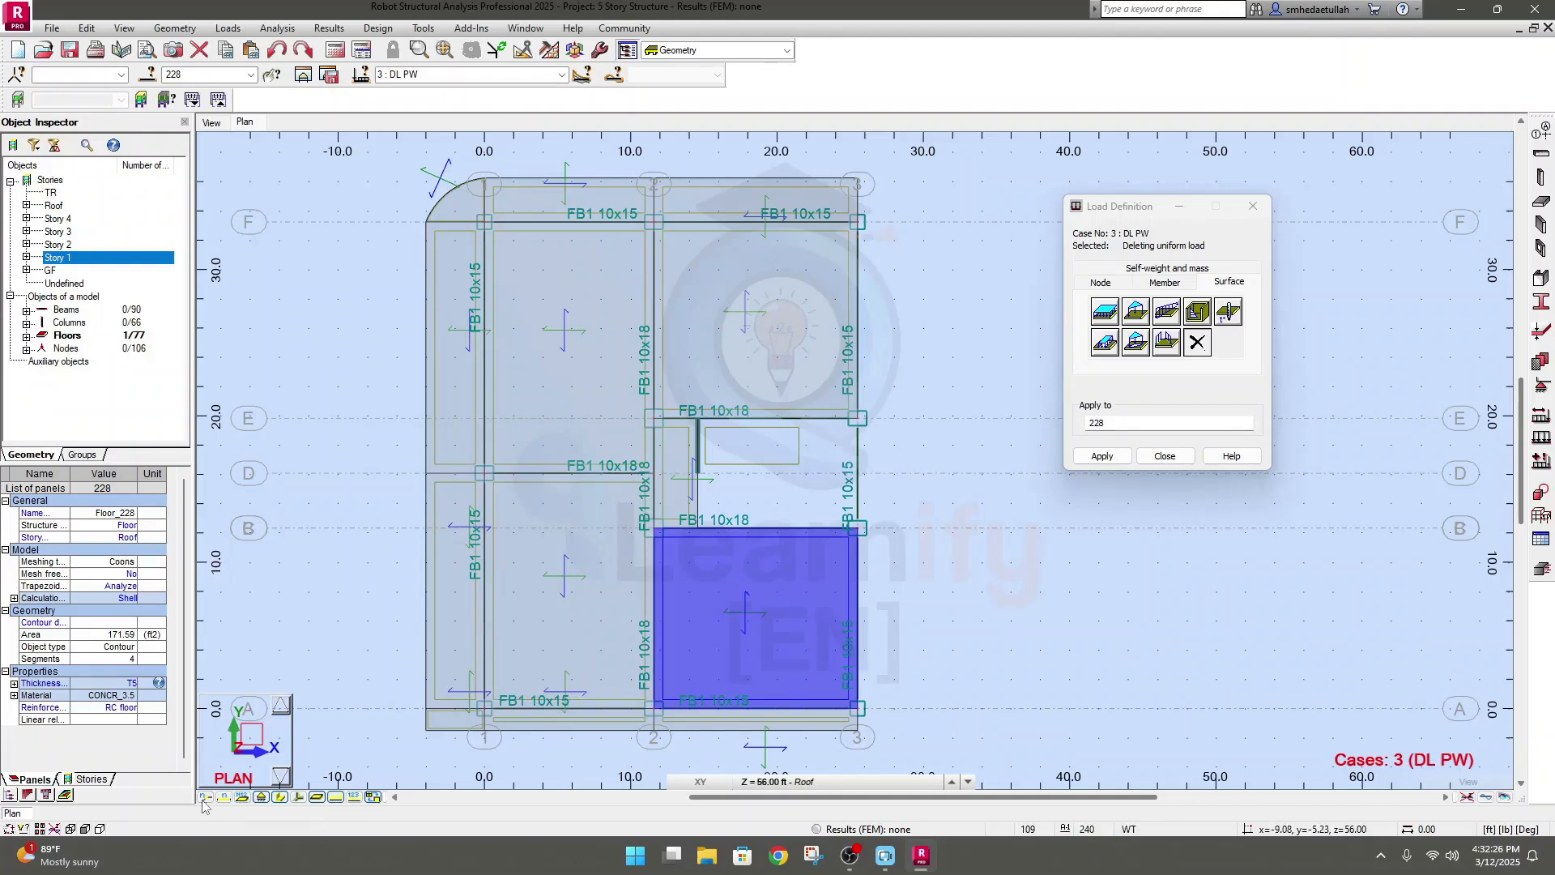
middle_click_drag(951, 547, 943, 544)
left_click(1164, 456)
left_click(1072, 582)
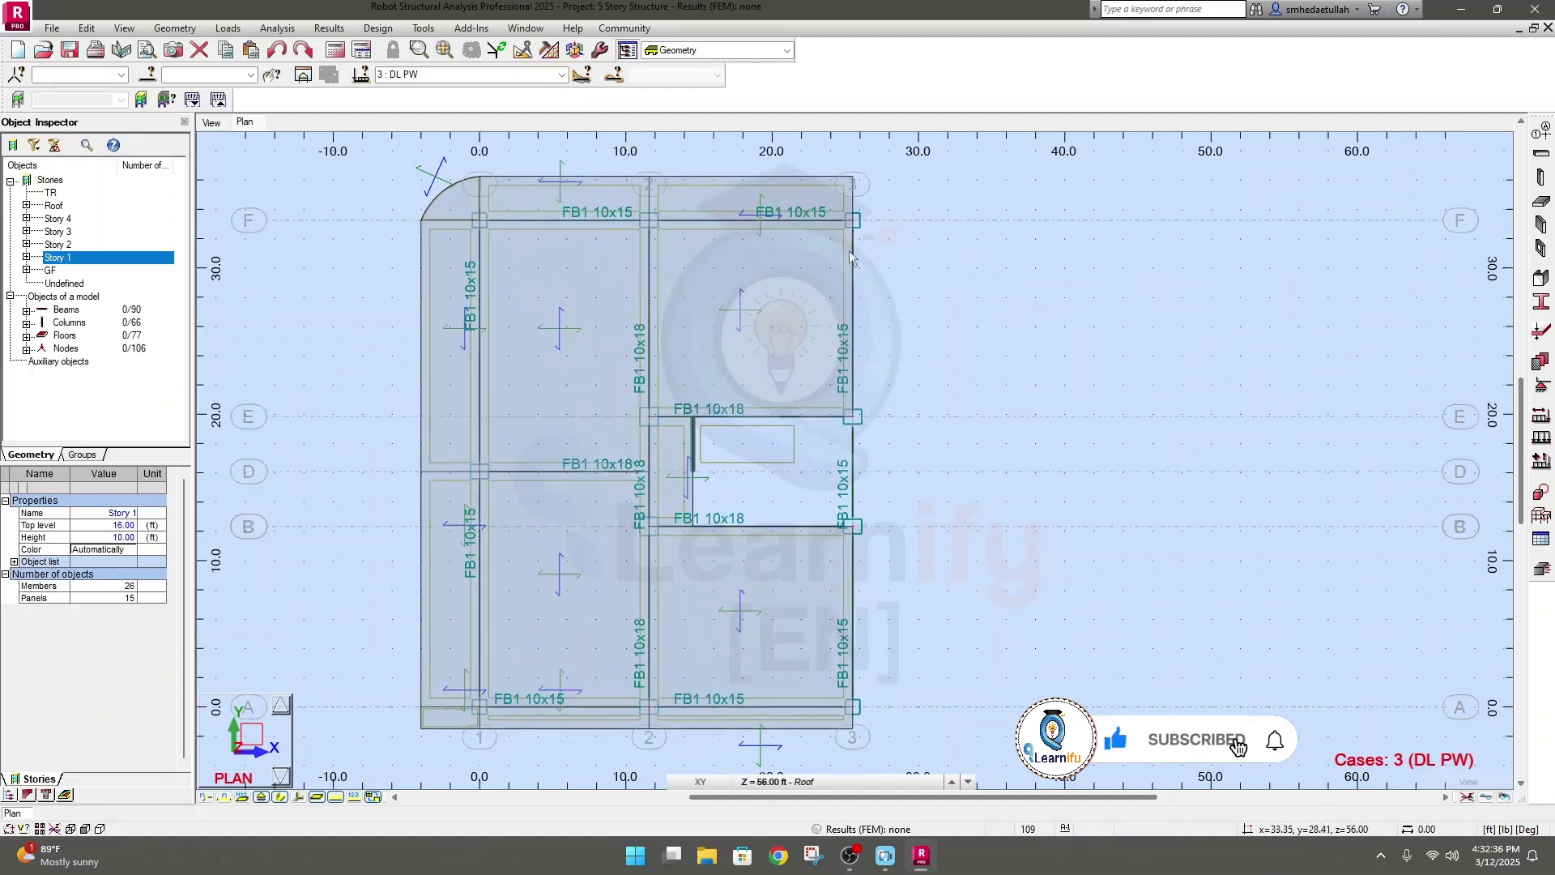
Switch the roof plan to load case 4 : LLf, open the member load definition and minimize it
left_click(560, 74)
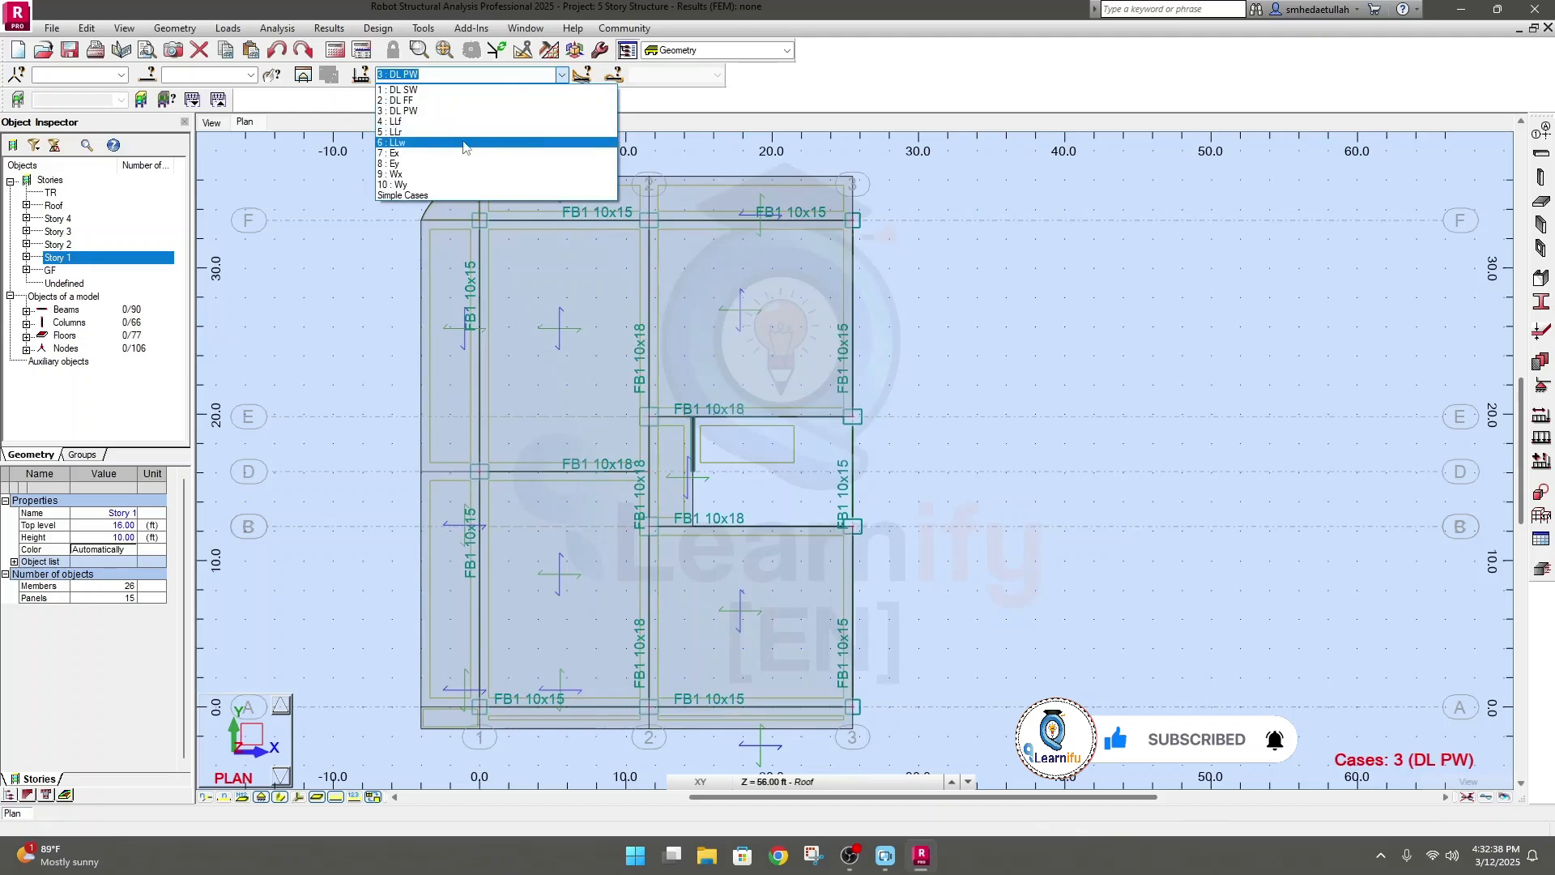
left_click(419, 121)
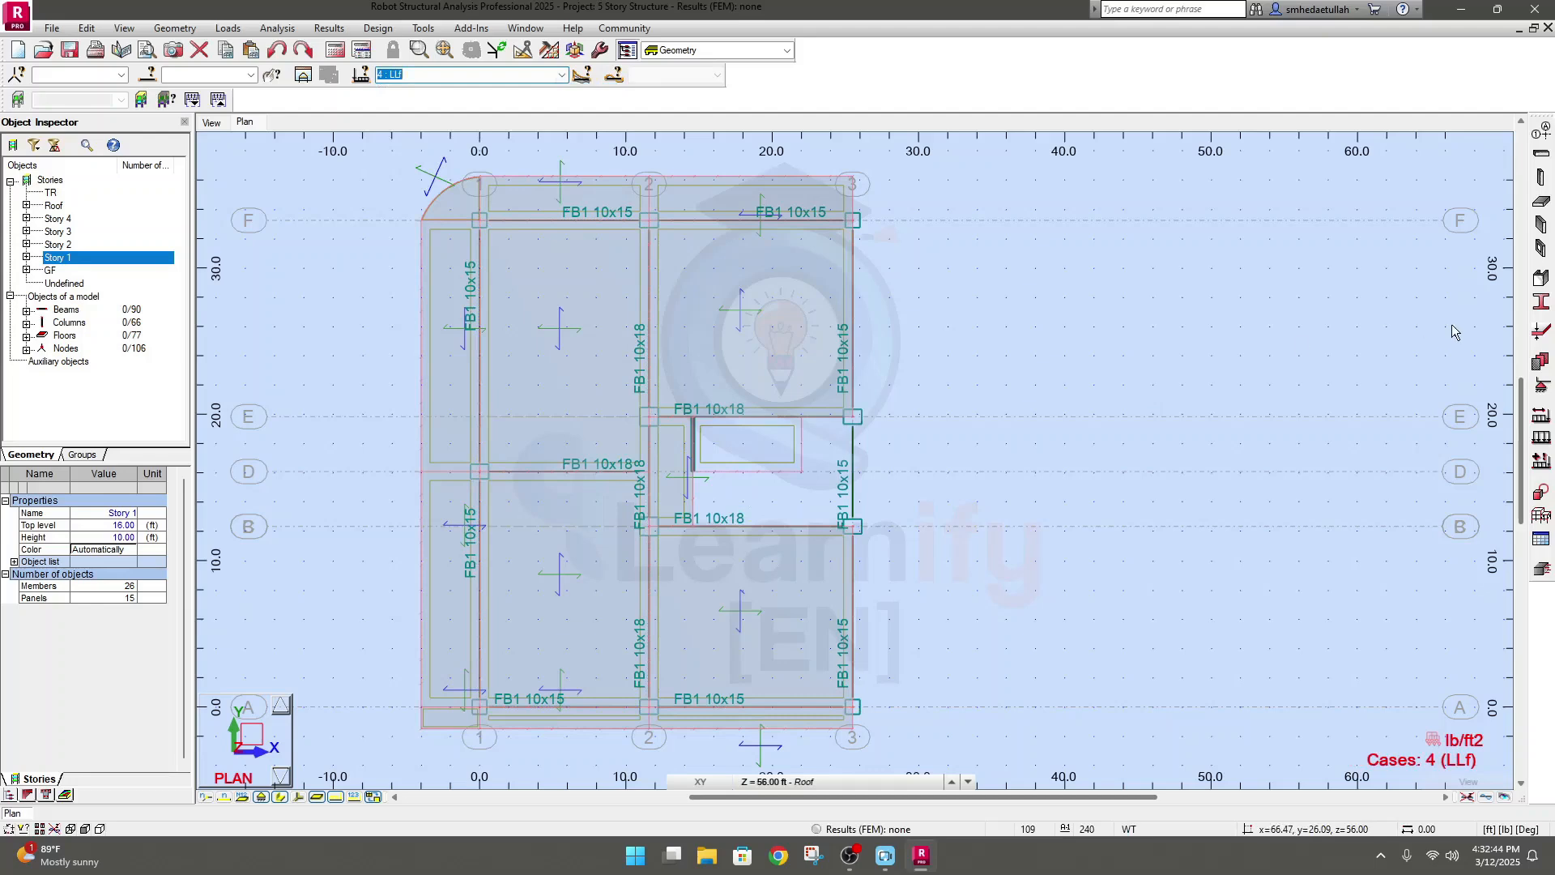
left_click(1541, 438)
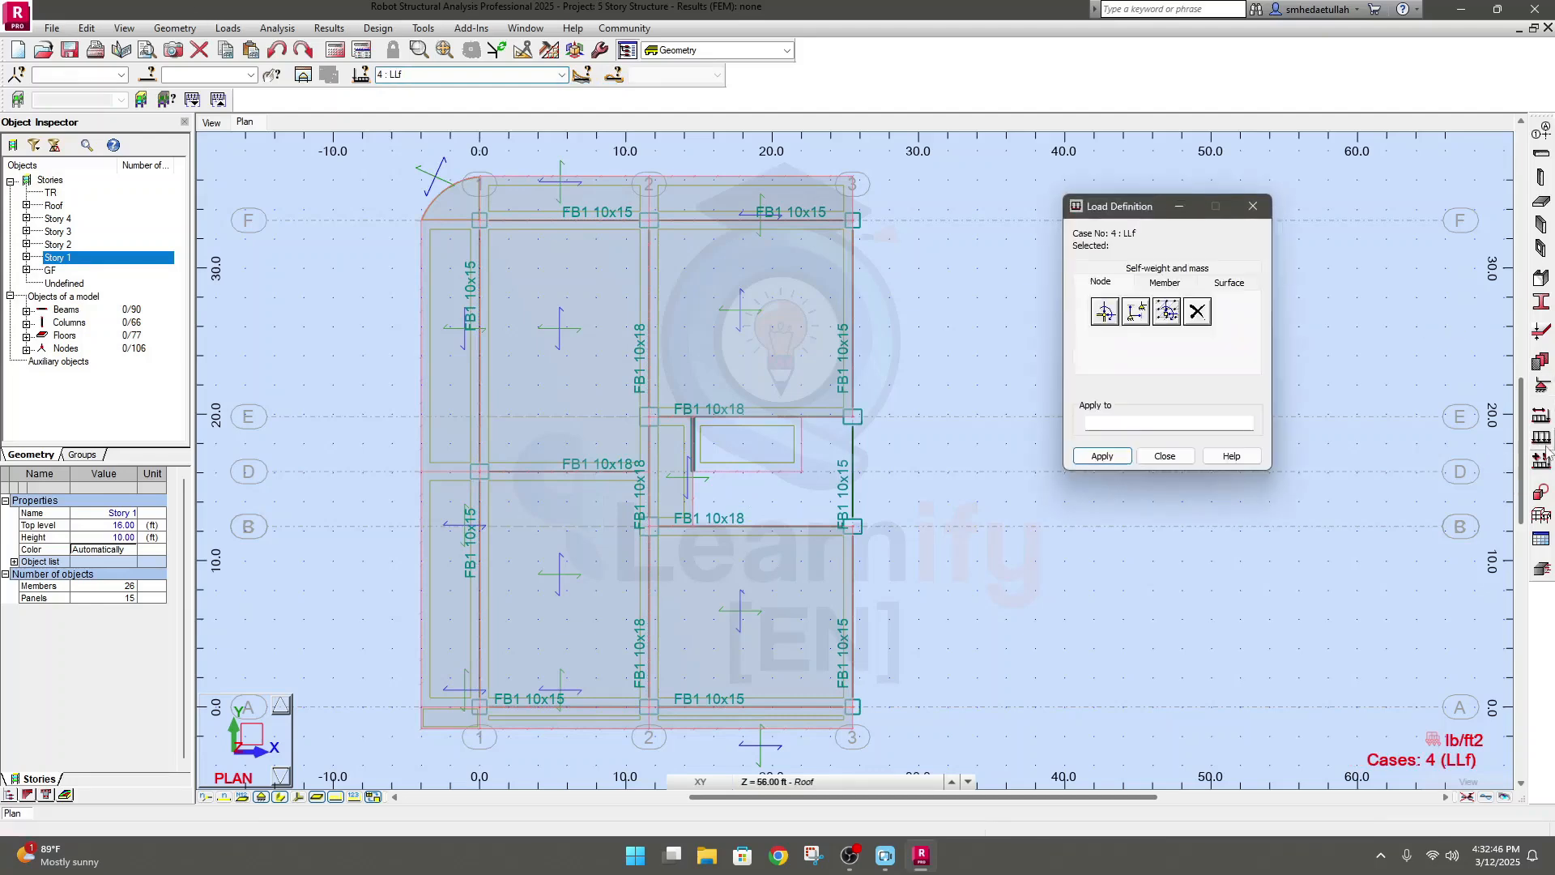
left_click(1164, 281)
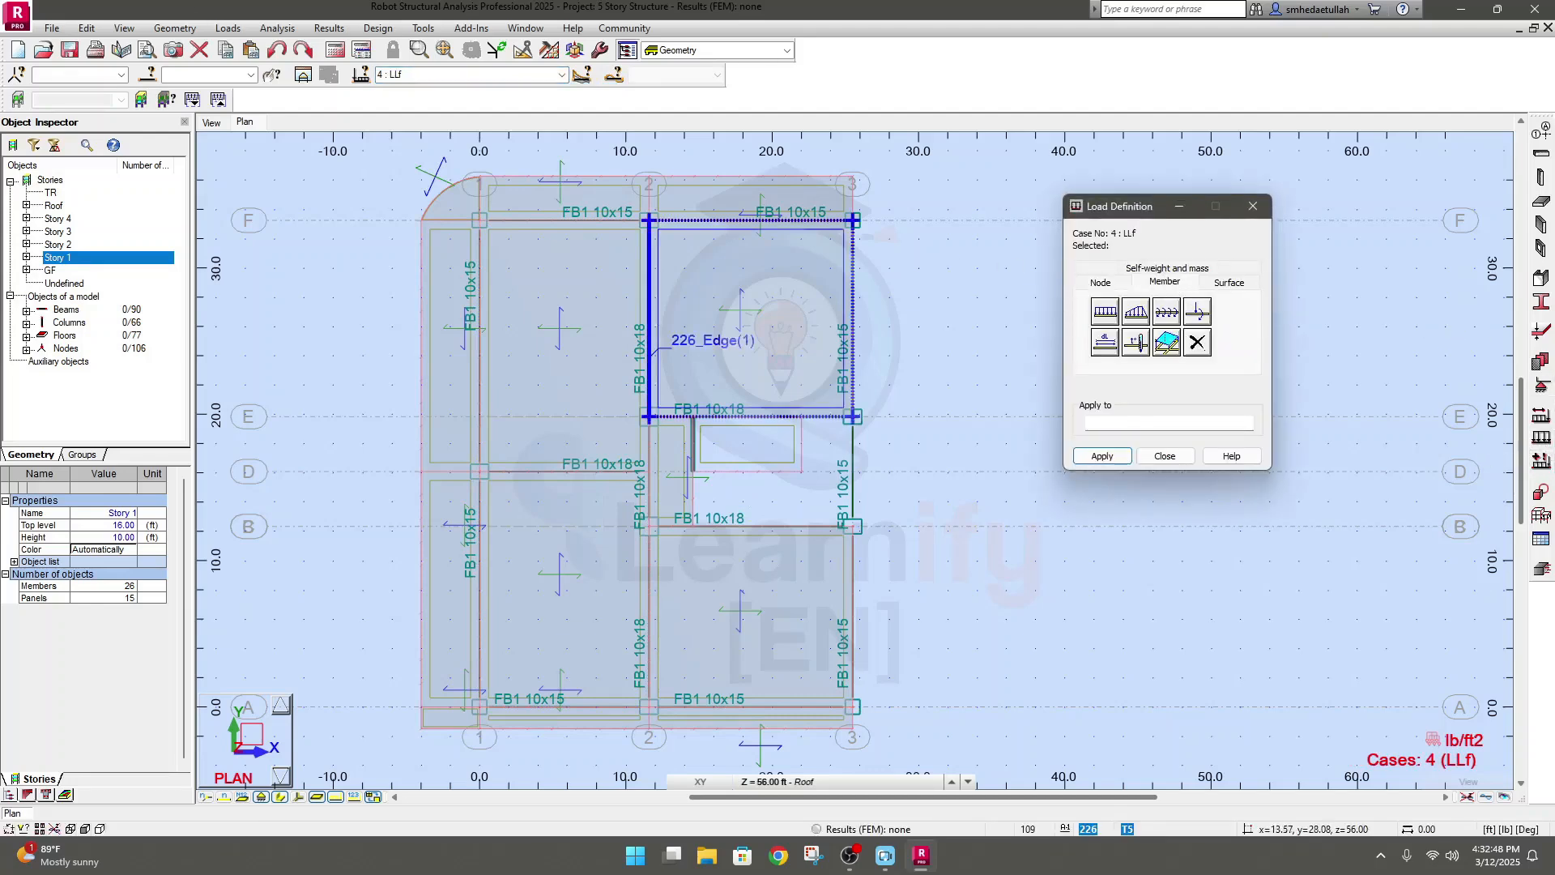
left_click_drag(1131, 207, 1148, 206)
left_click(1196, 205)
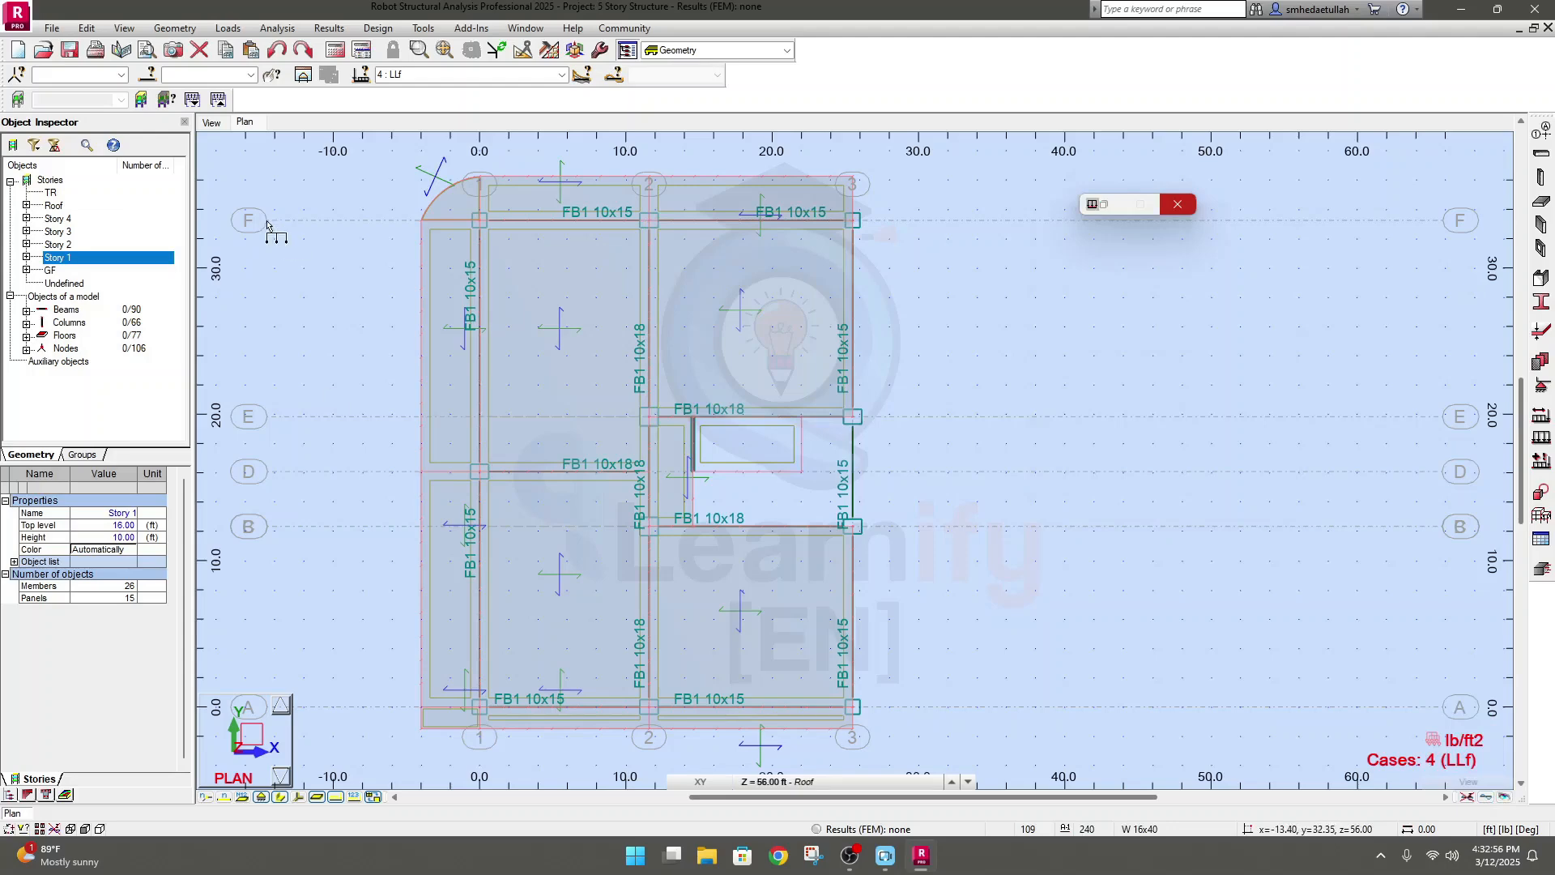
Examine the upper stories and roof in 3D with the loads of case 4 : LLf displayed
left_click(211, 123)
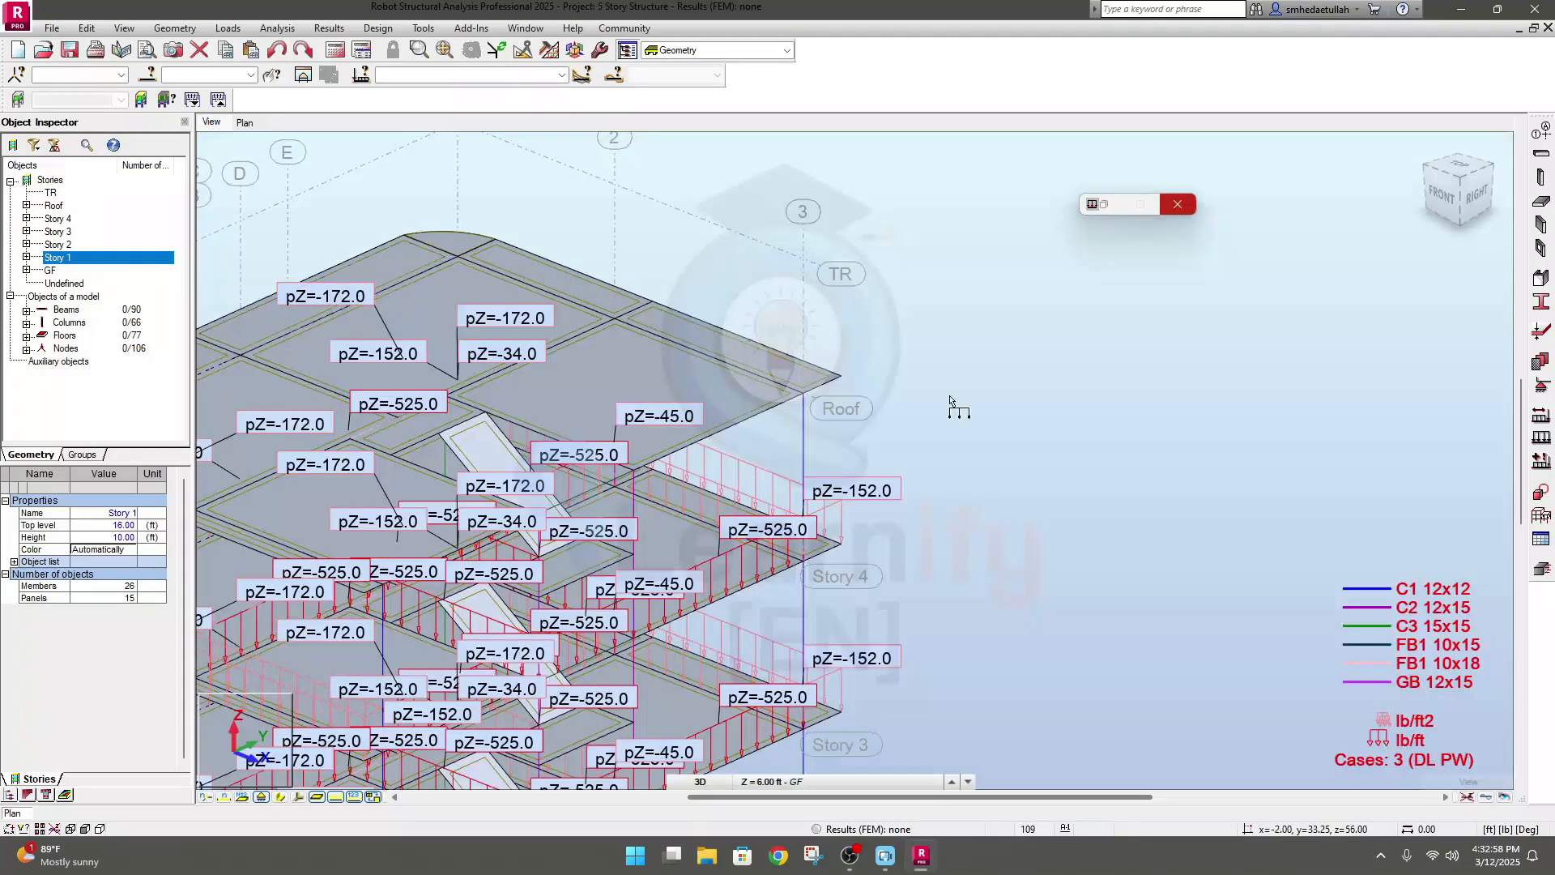
scroll(919, 350, "up", 2)
middle_click_drag(1164, 574, 1207, 541)
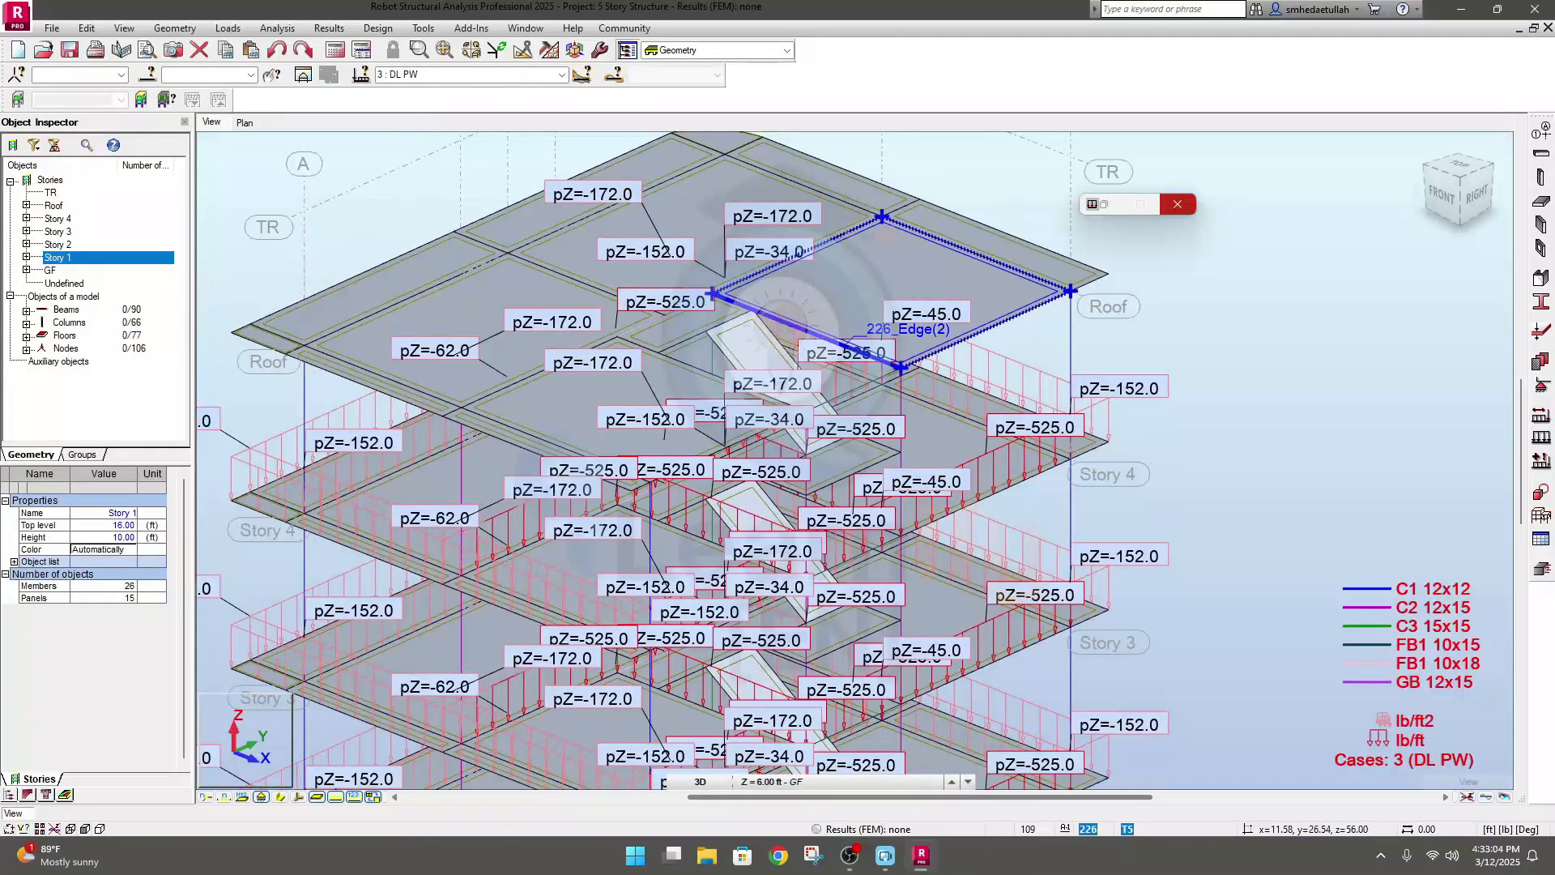
left_click(562, 75)
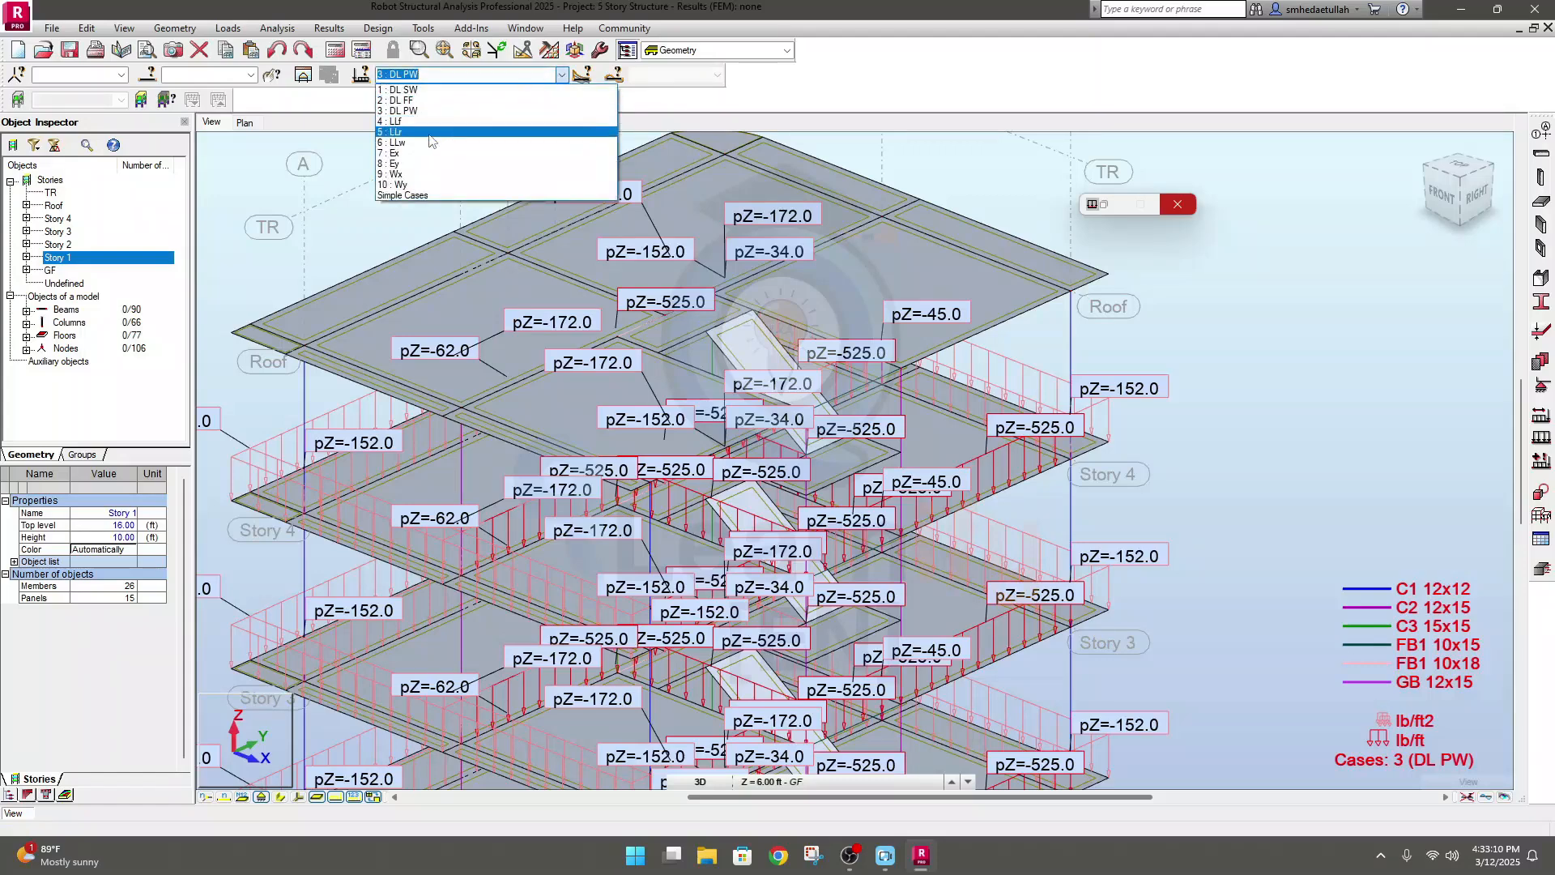
left_click(425, 121)
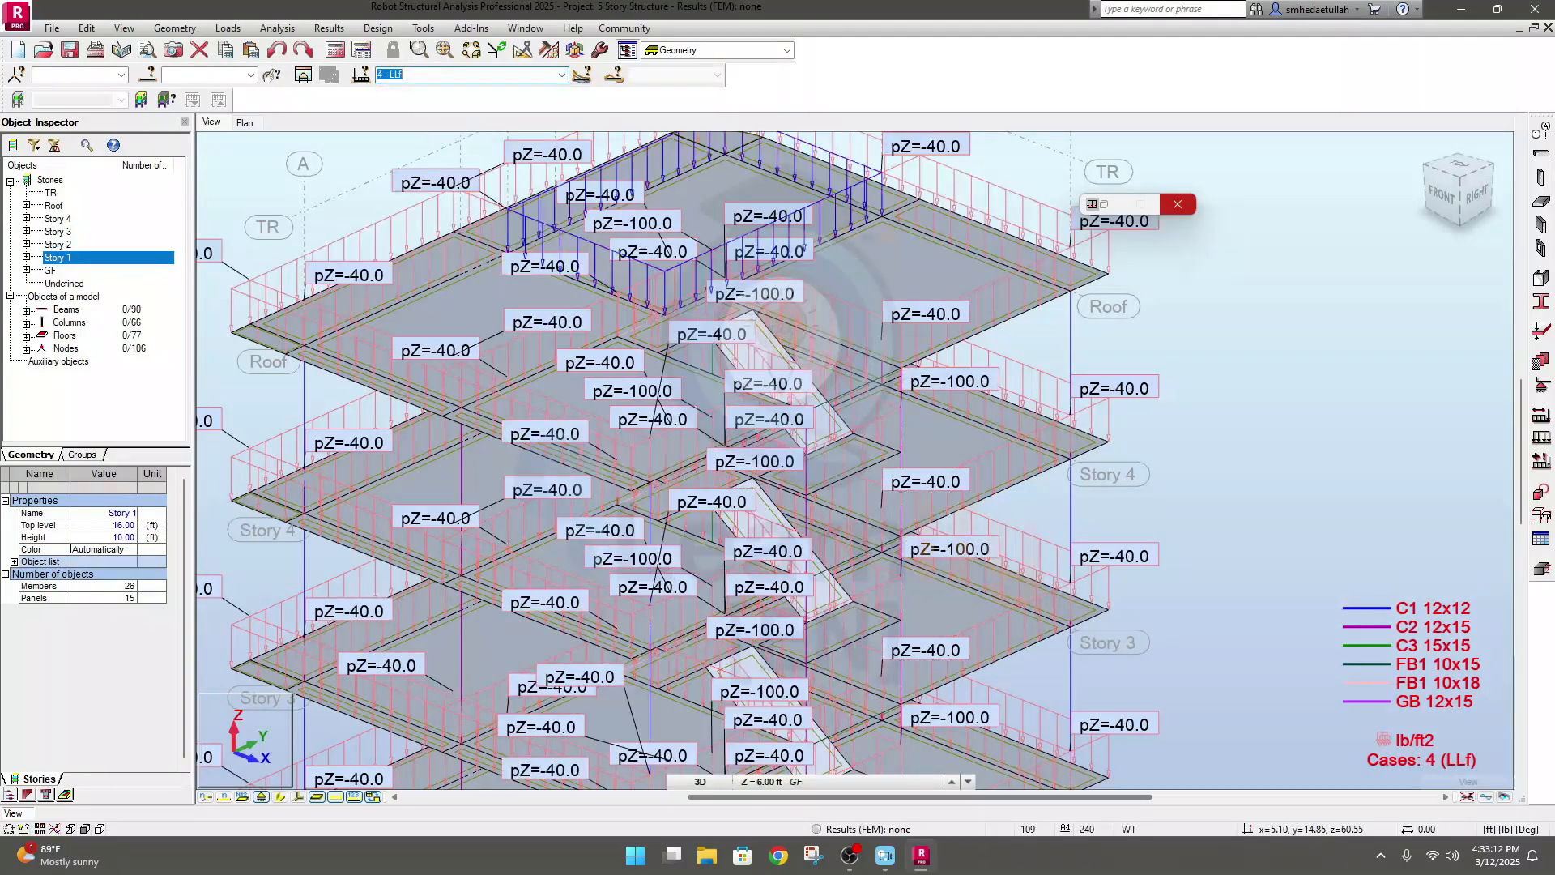
middle_click_drag(1175, 398, 1238, 487)
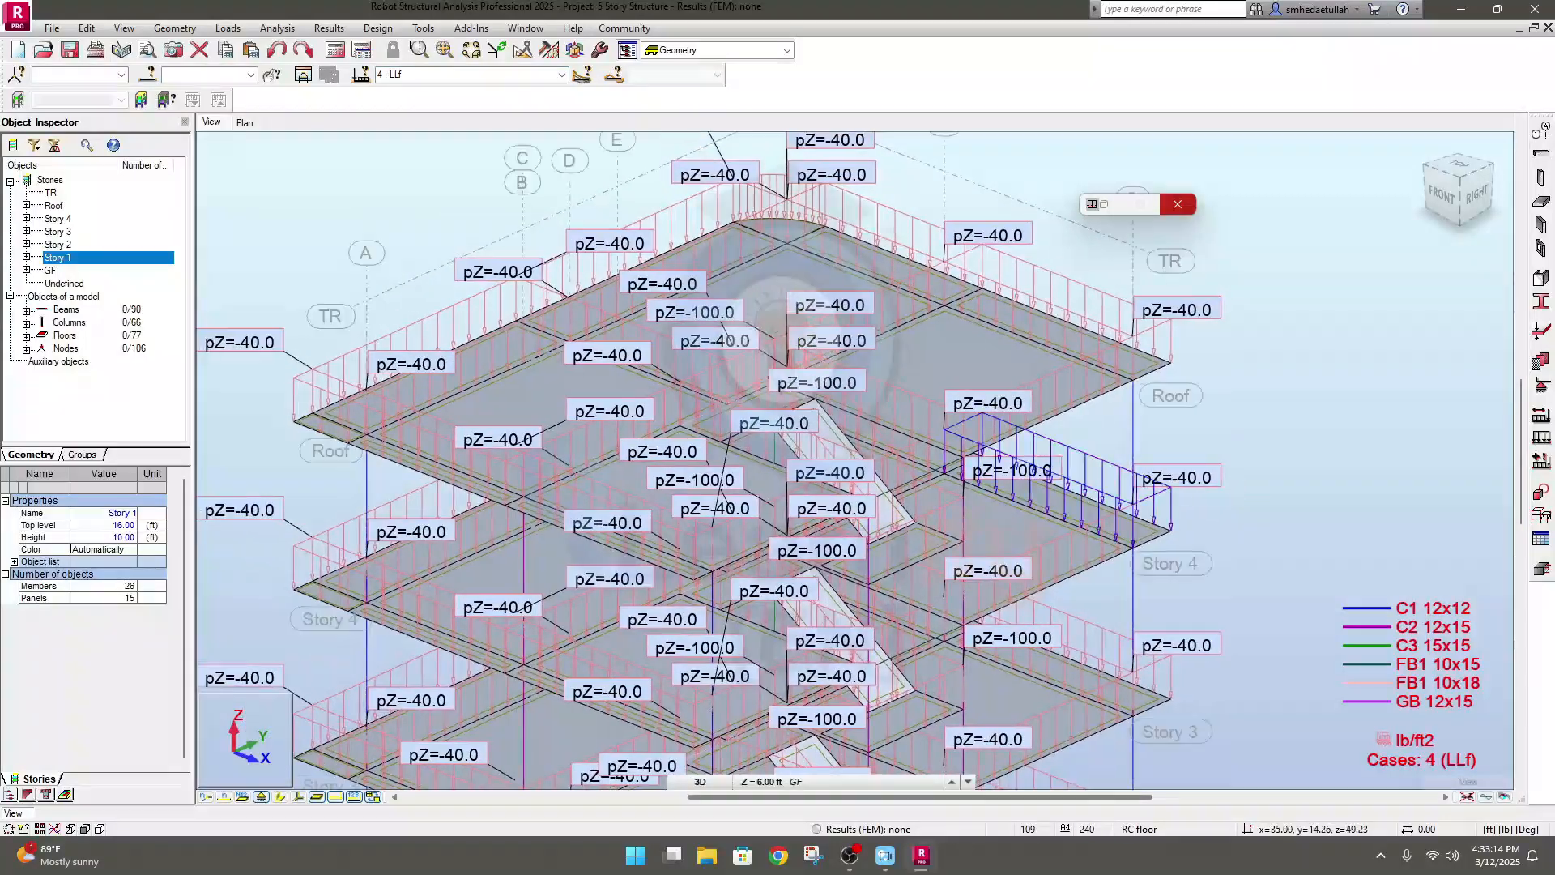
middle_click_drag(1261, 423, 1222, 423)
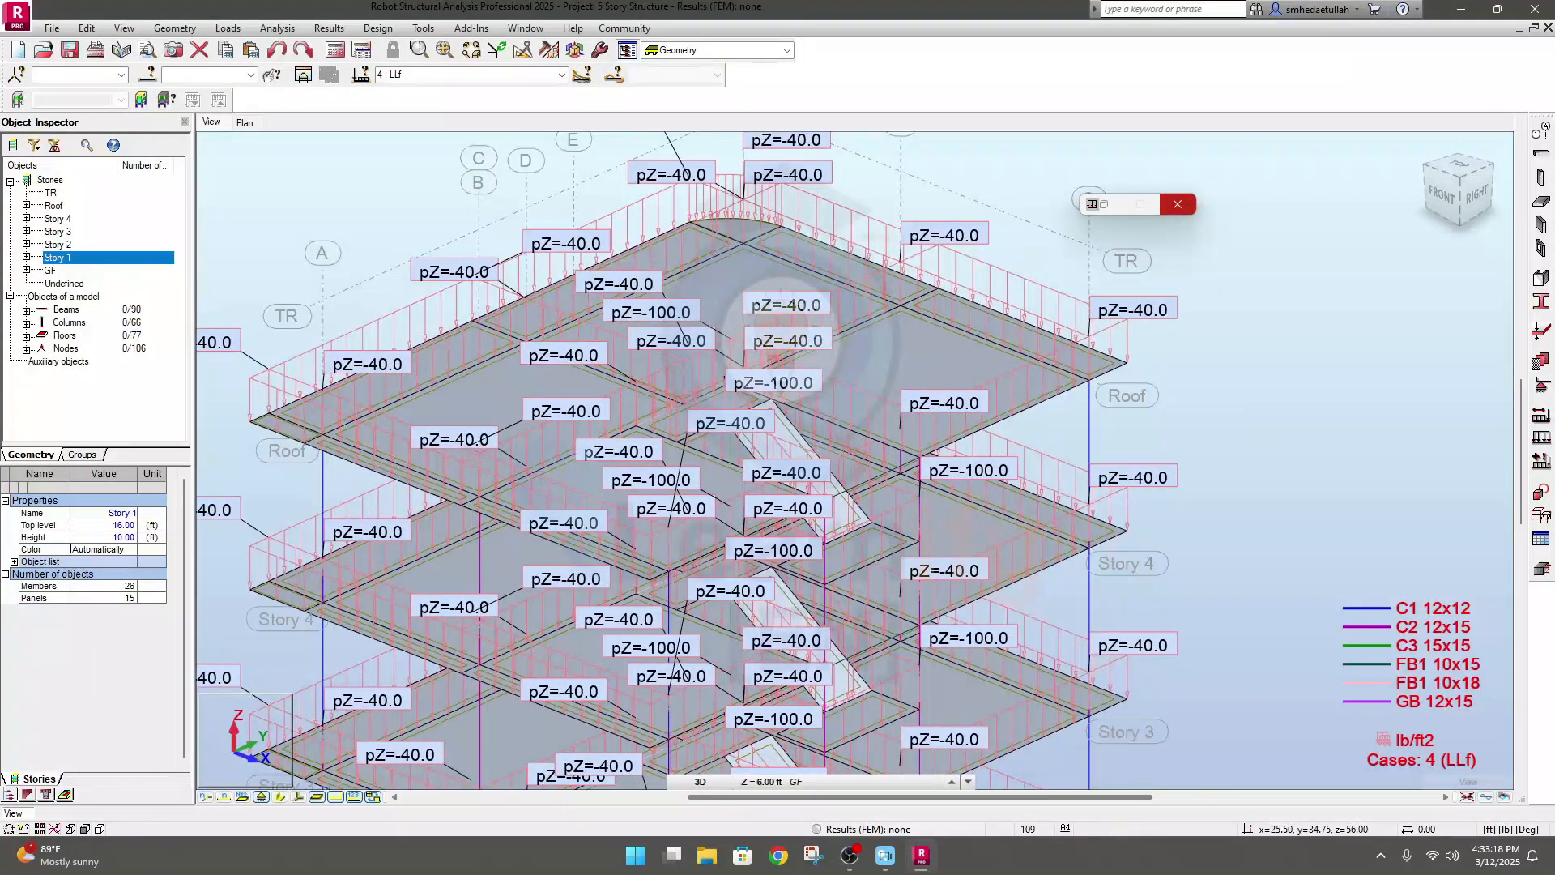
Check the 3D loads of case 2 : DL FF and select case 1 : DL SW
left_click(561, 75)
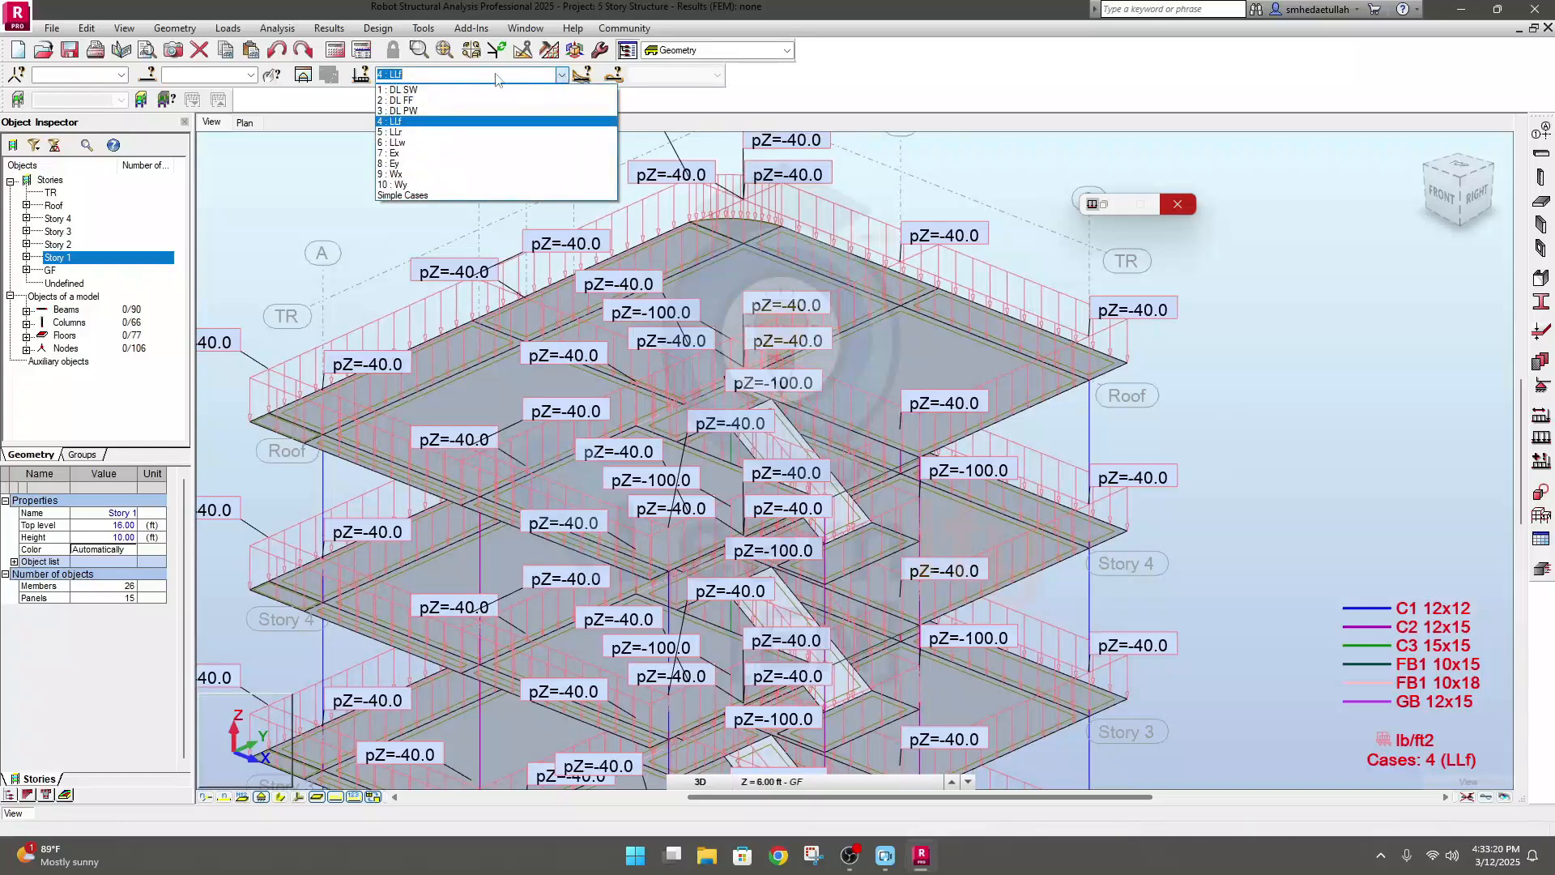
left_click(422, 101)
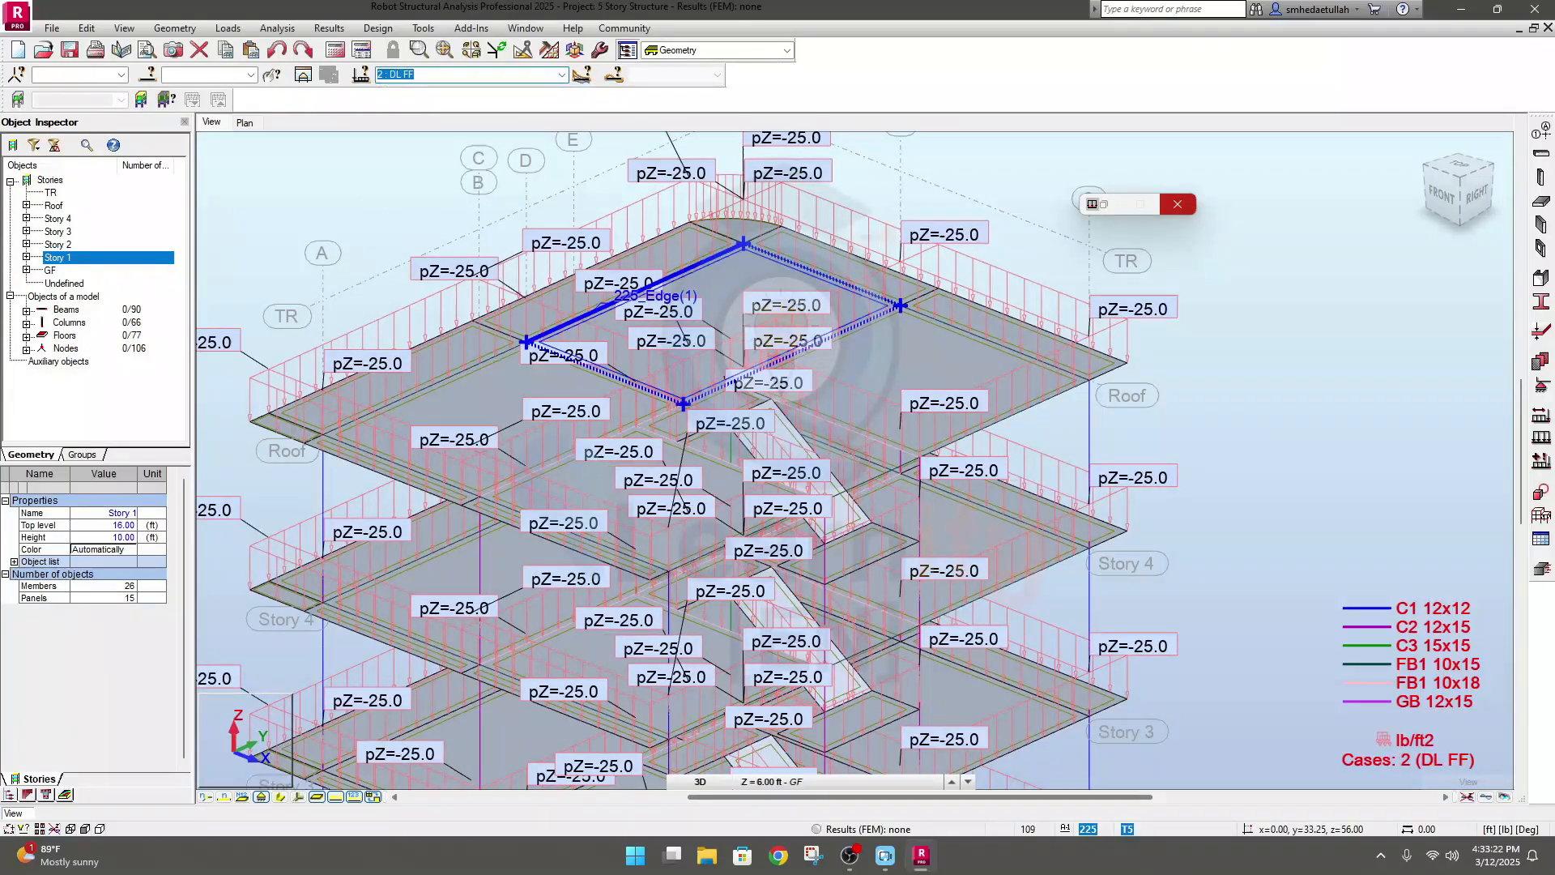
left_click(478, 74)
left_click(479, 91)
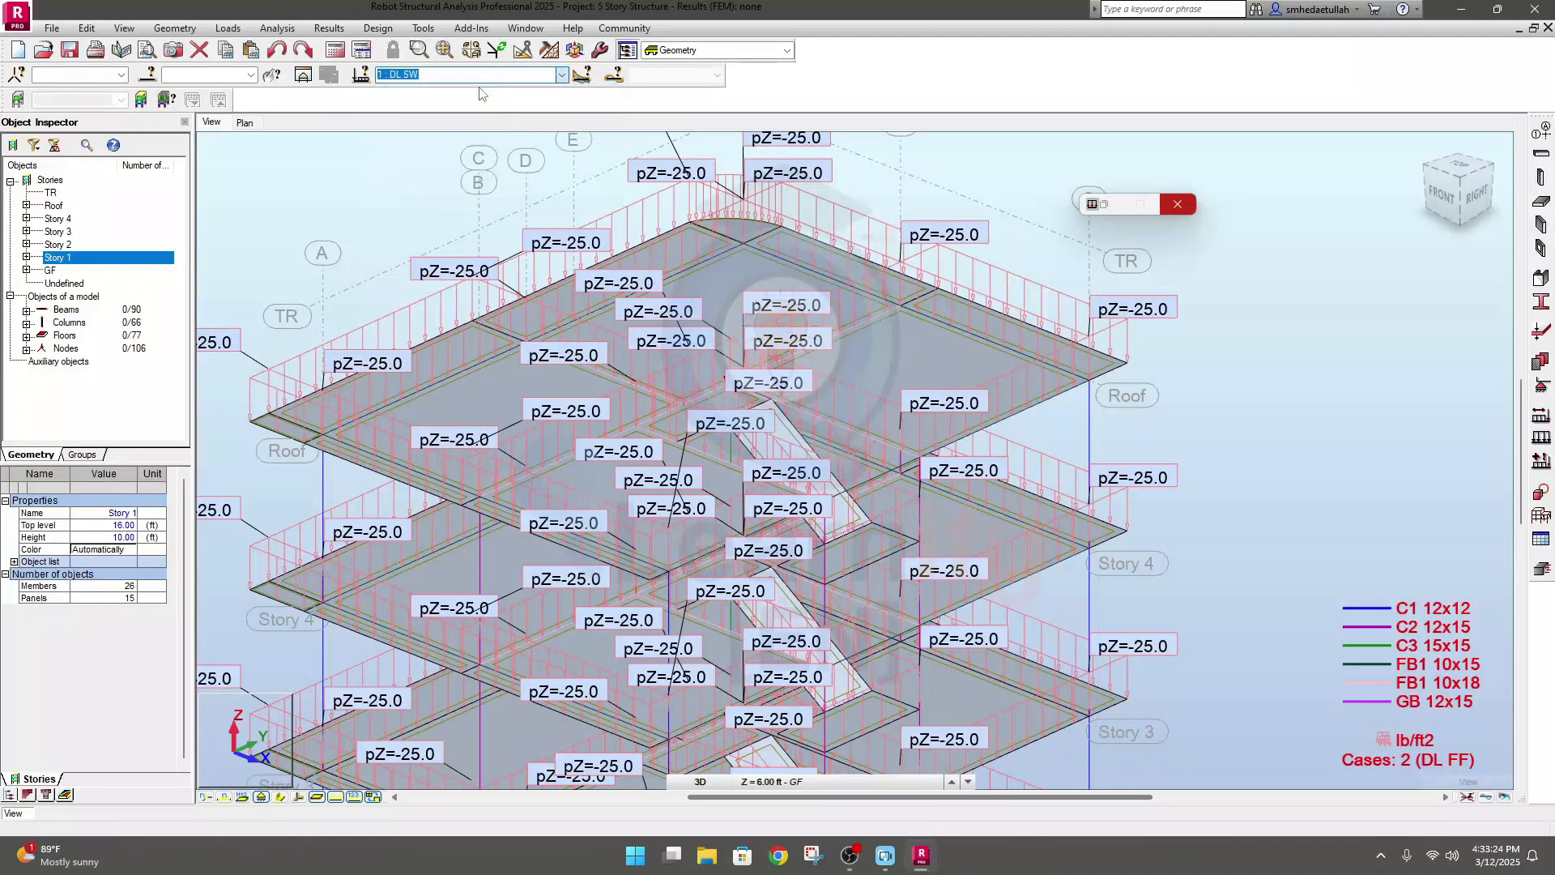
Display the loads of case 3 : DL PW on the 3D model and check the roof and upper stories
left_click(565, 74)
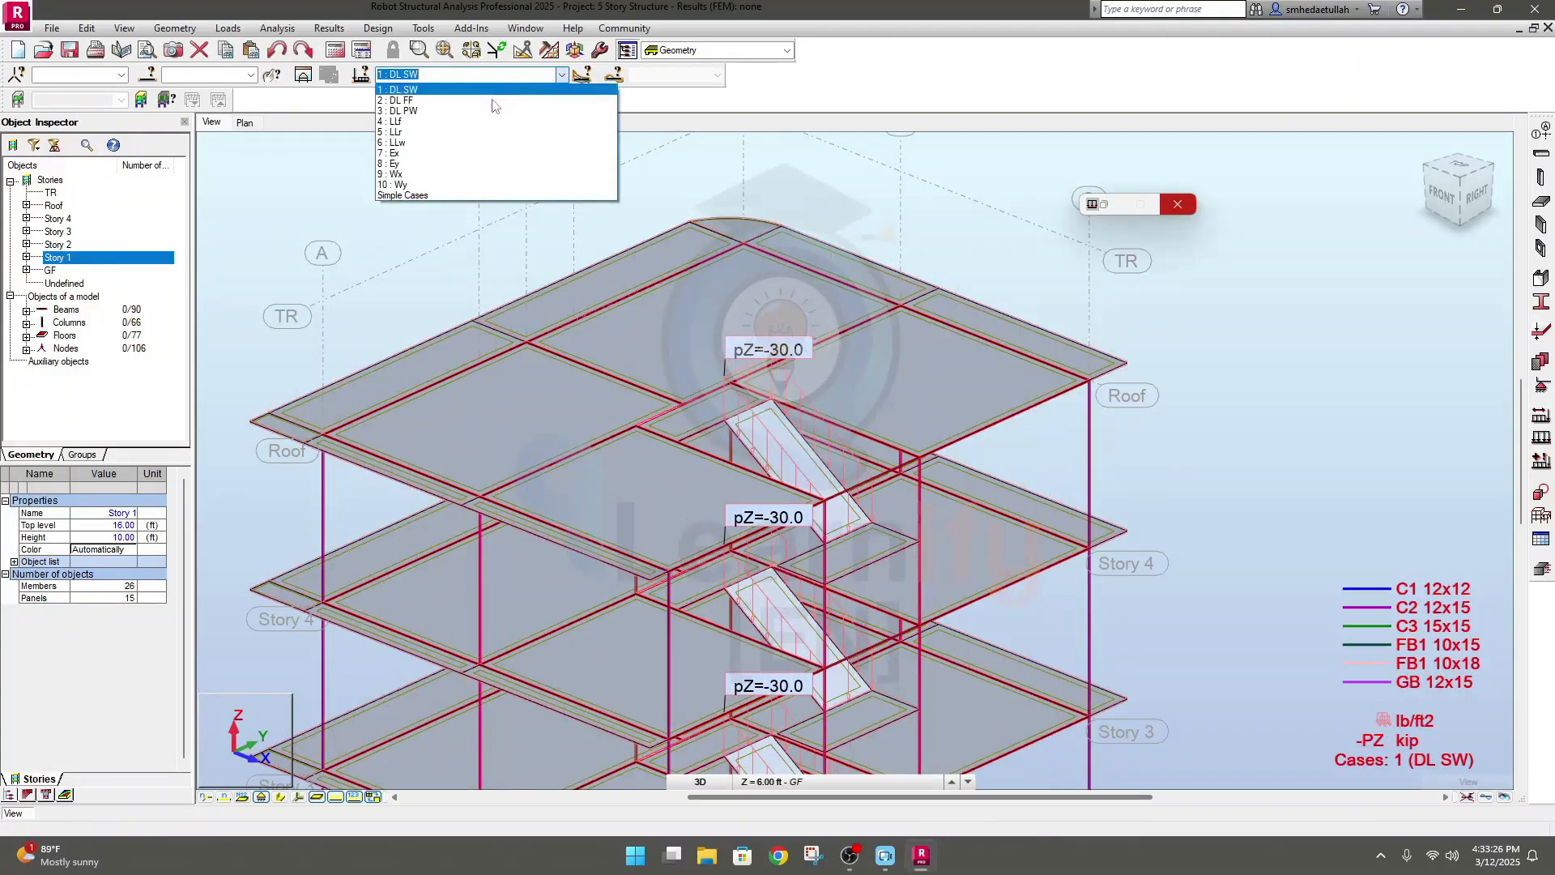
left_click(432, 111)
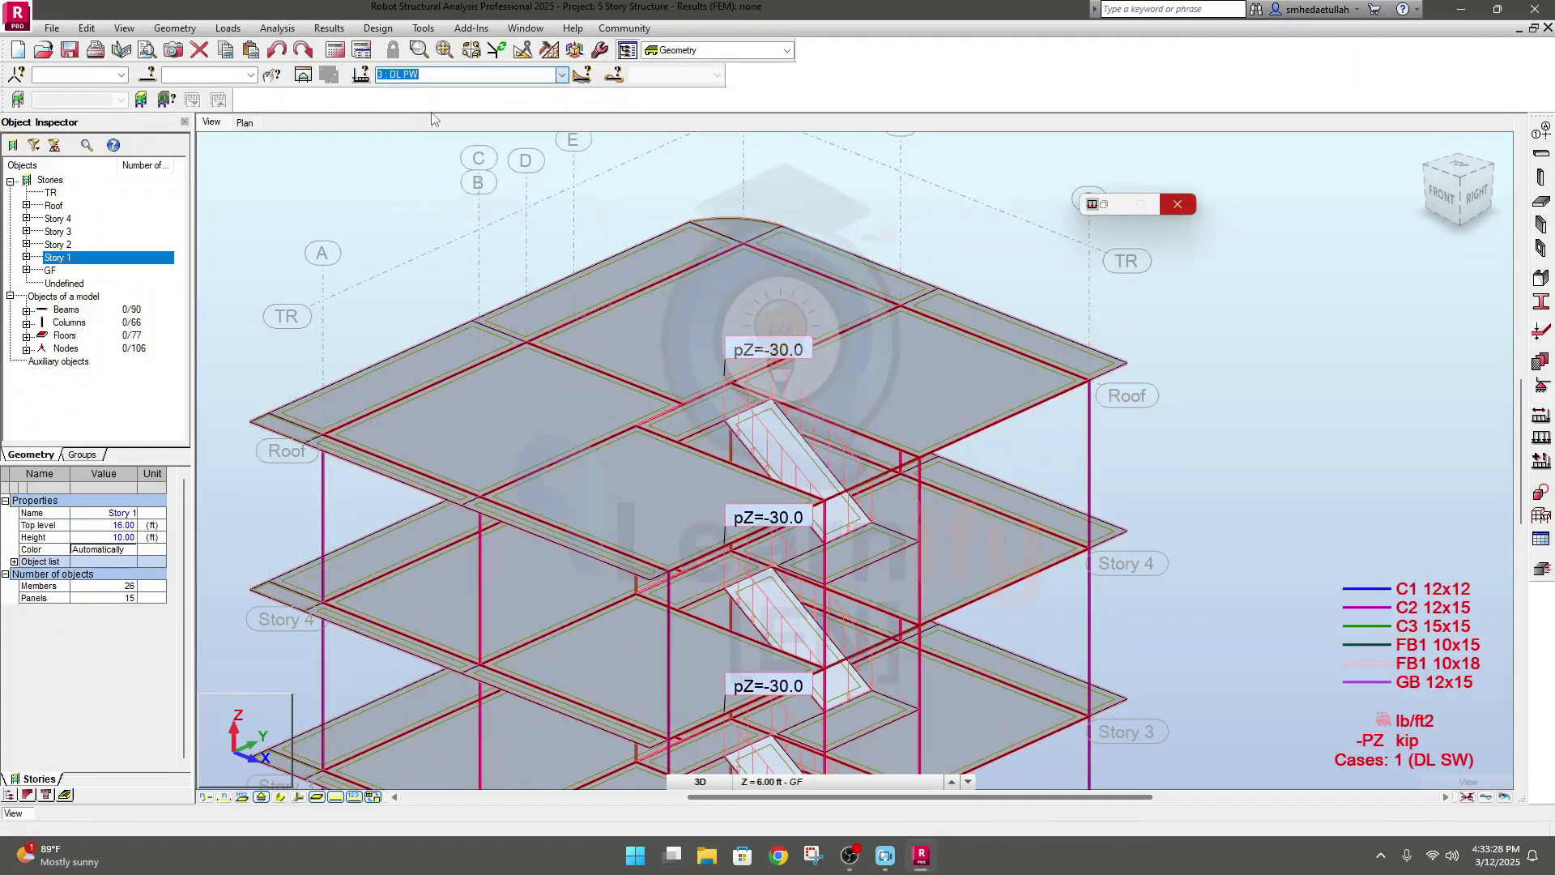
middle_click_drag(1286, 434, 1302, 383)
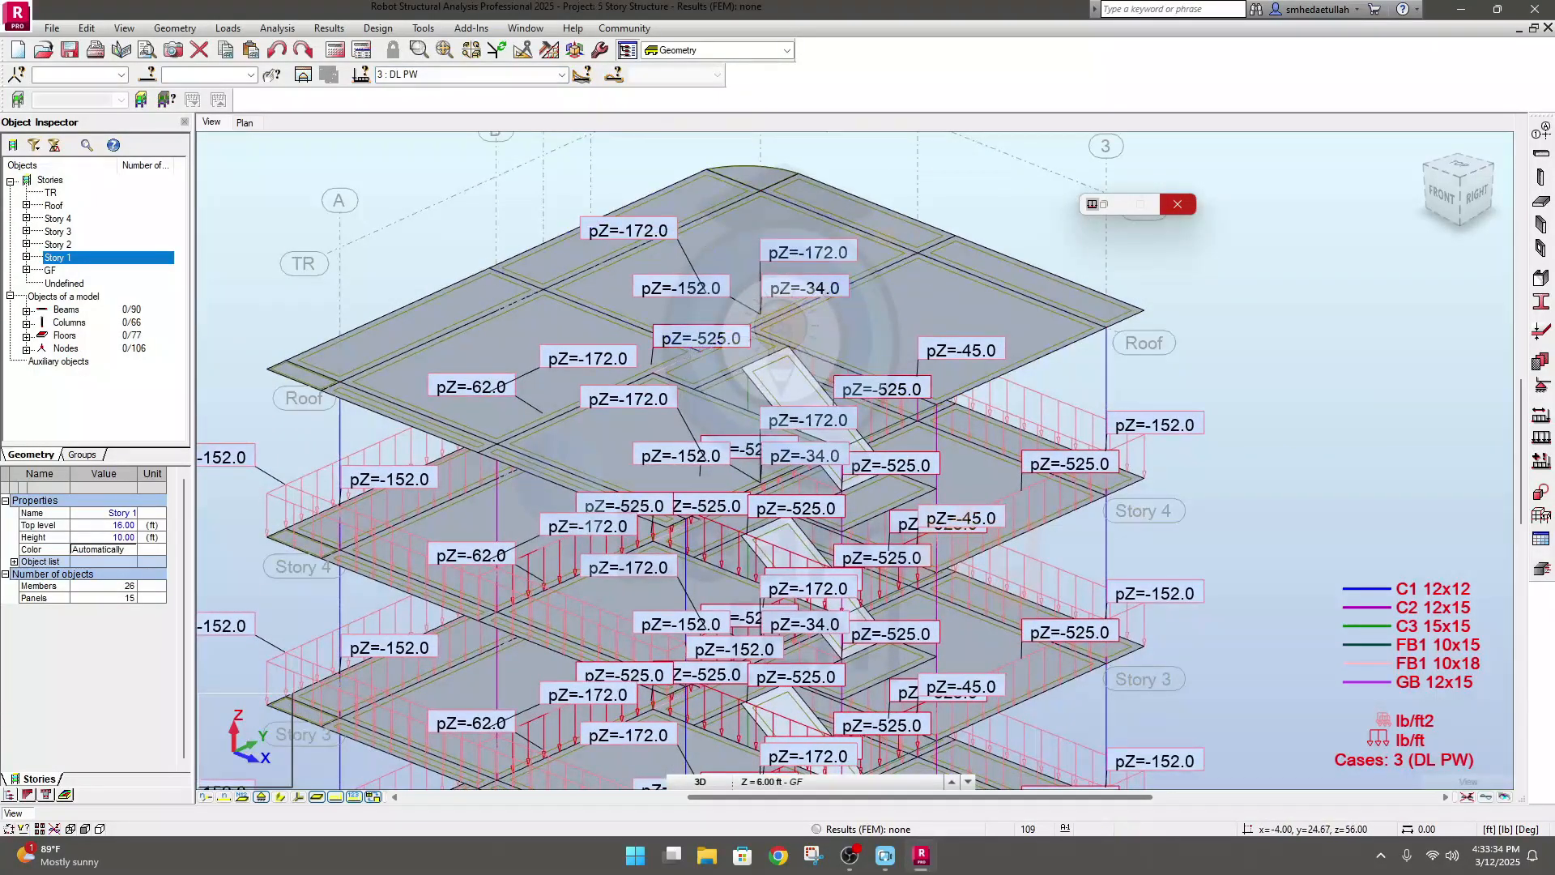
Return to the plan view, close the minimized load definition and set the plan level to Roof, 56.00 ft
left_click(244, 122)
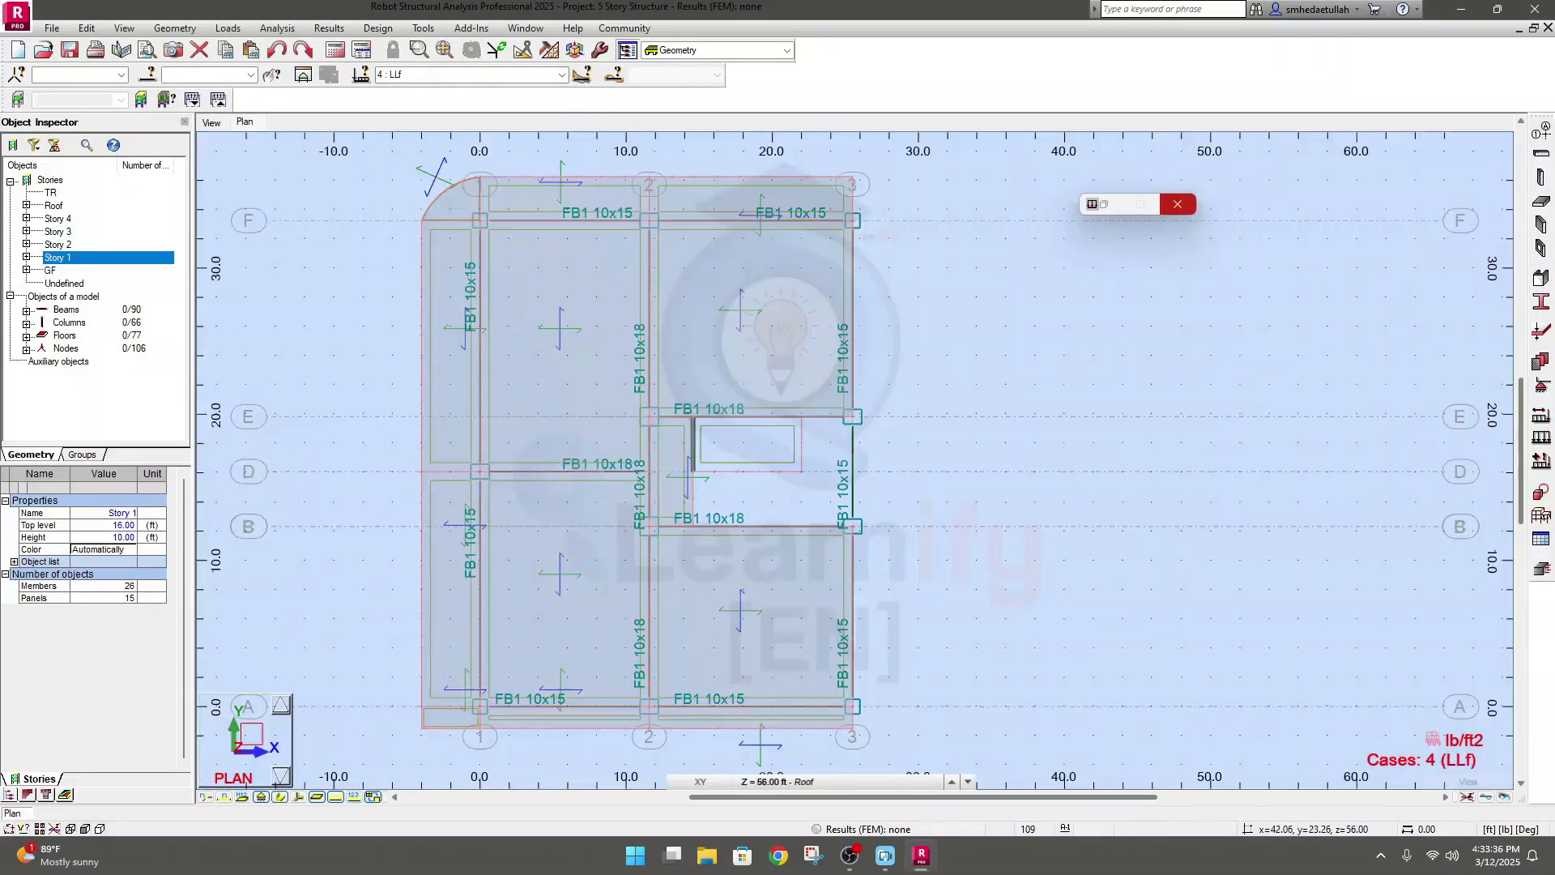
middle_click_drag(1071, 384, 1082, 382)
middle_click_drag(985, 404, 983, 398)
middle_click_drag(339, 308, 343, 309)
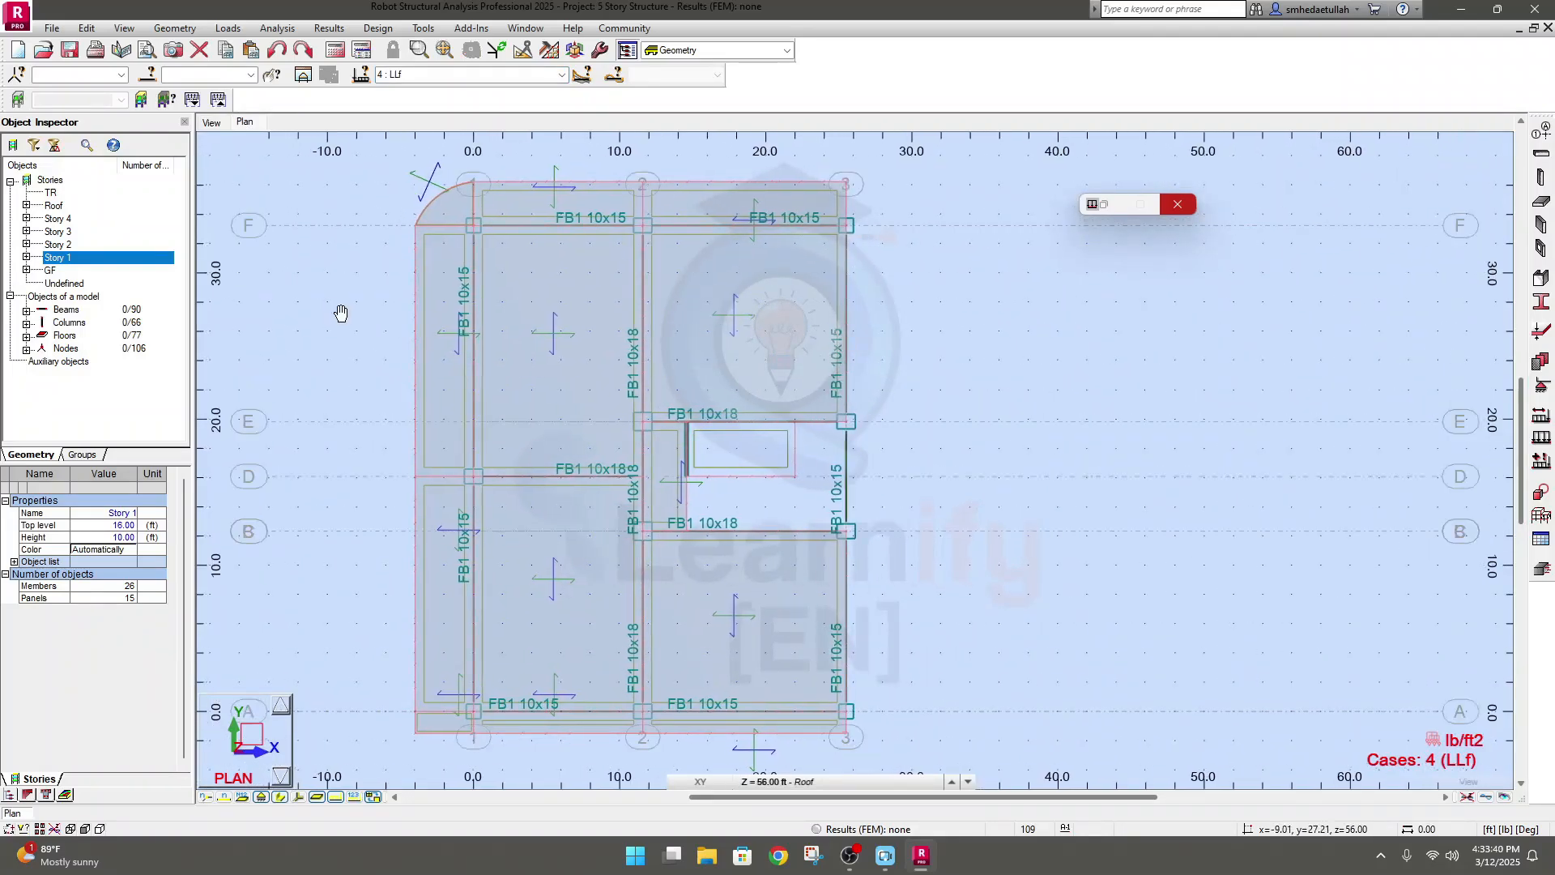
left_click(1177, 206)
middle_click_drag(991, 346, 1046, 352)
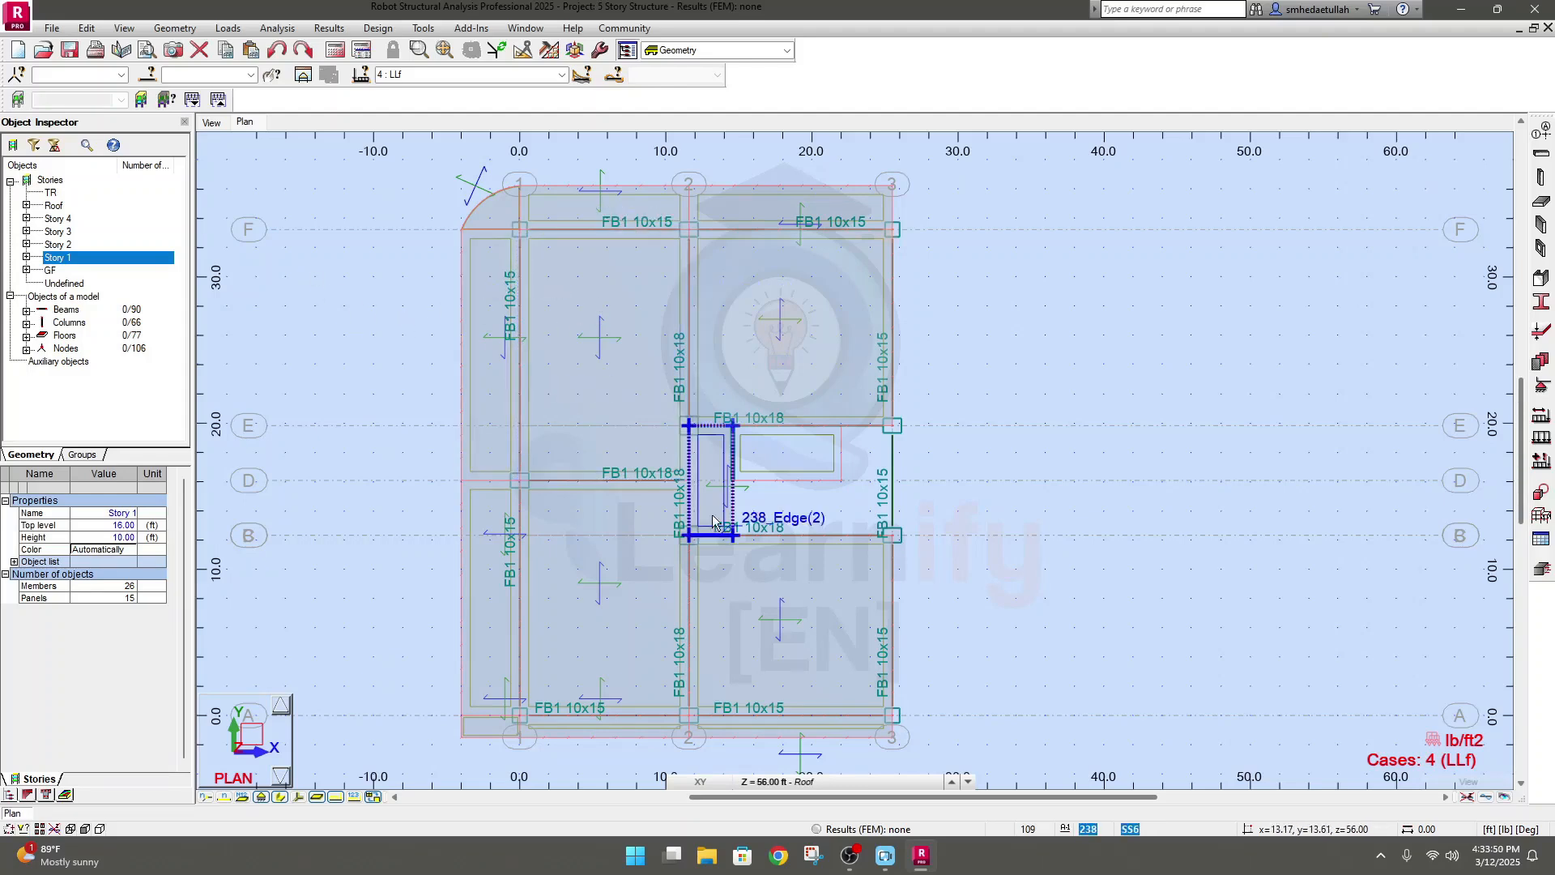
left_click(886, 783)
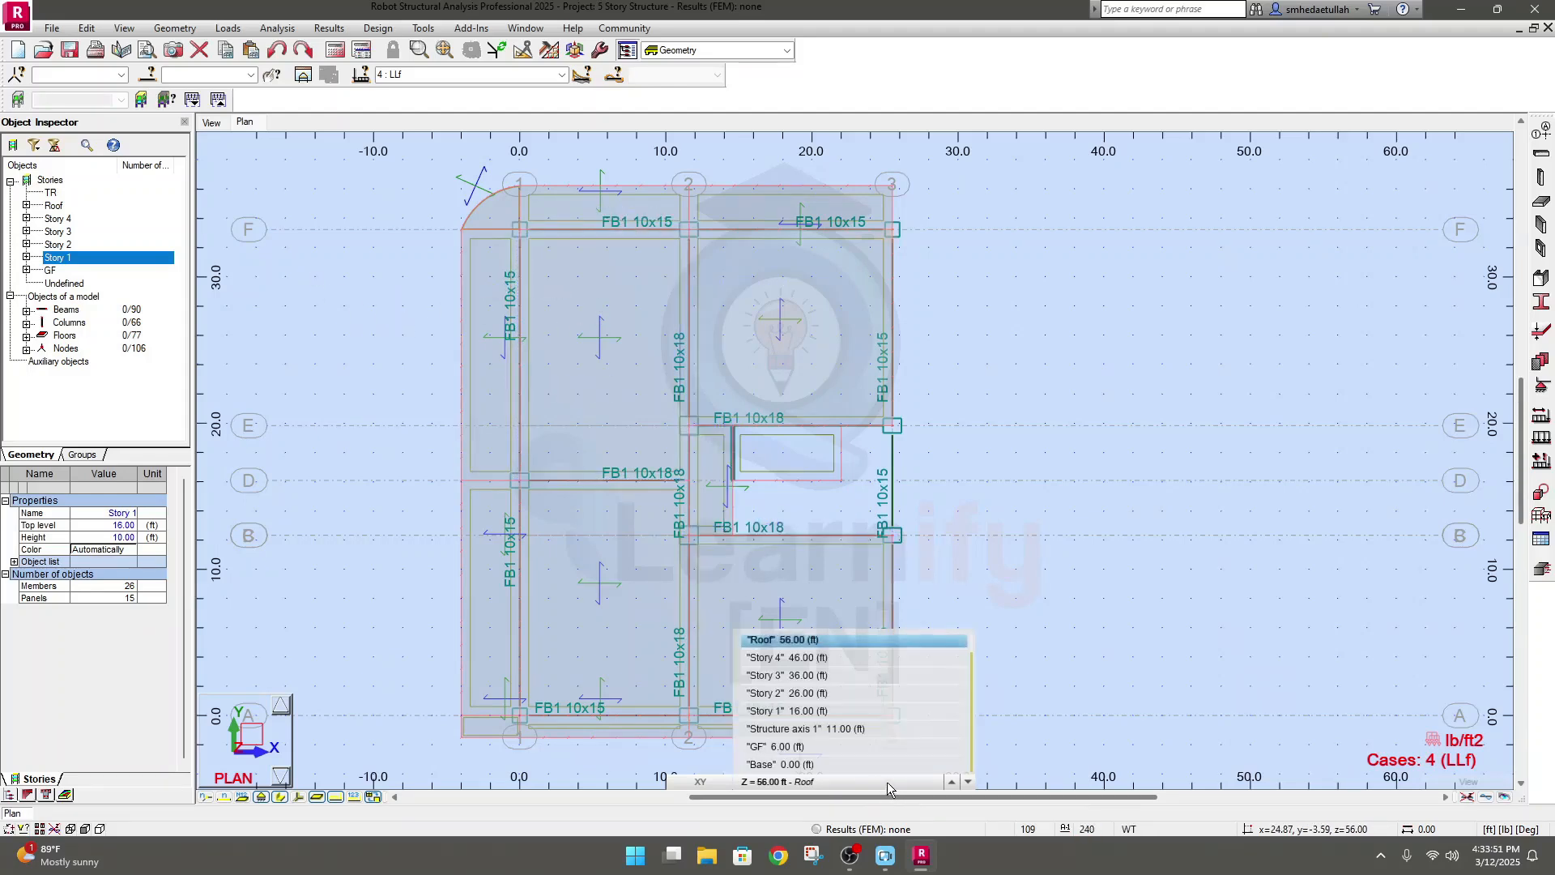
left_click(811, 640)
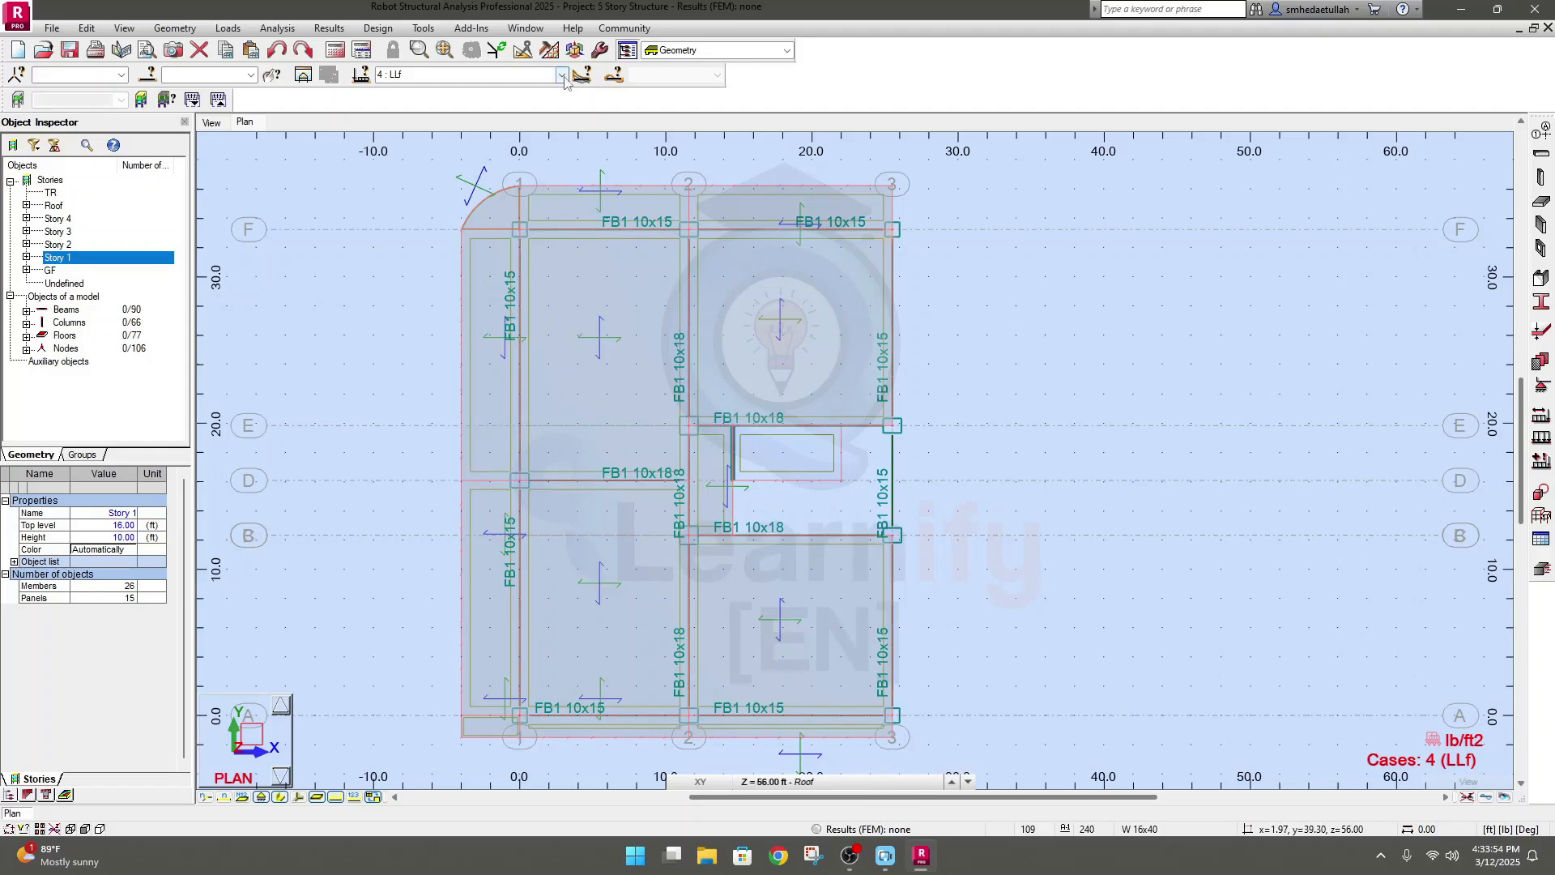
middle_click_drag(1031, 395, 1022, 395)
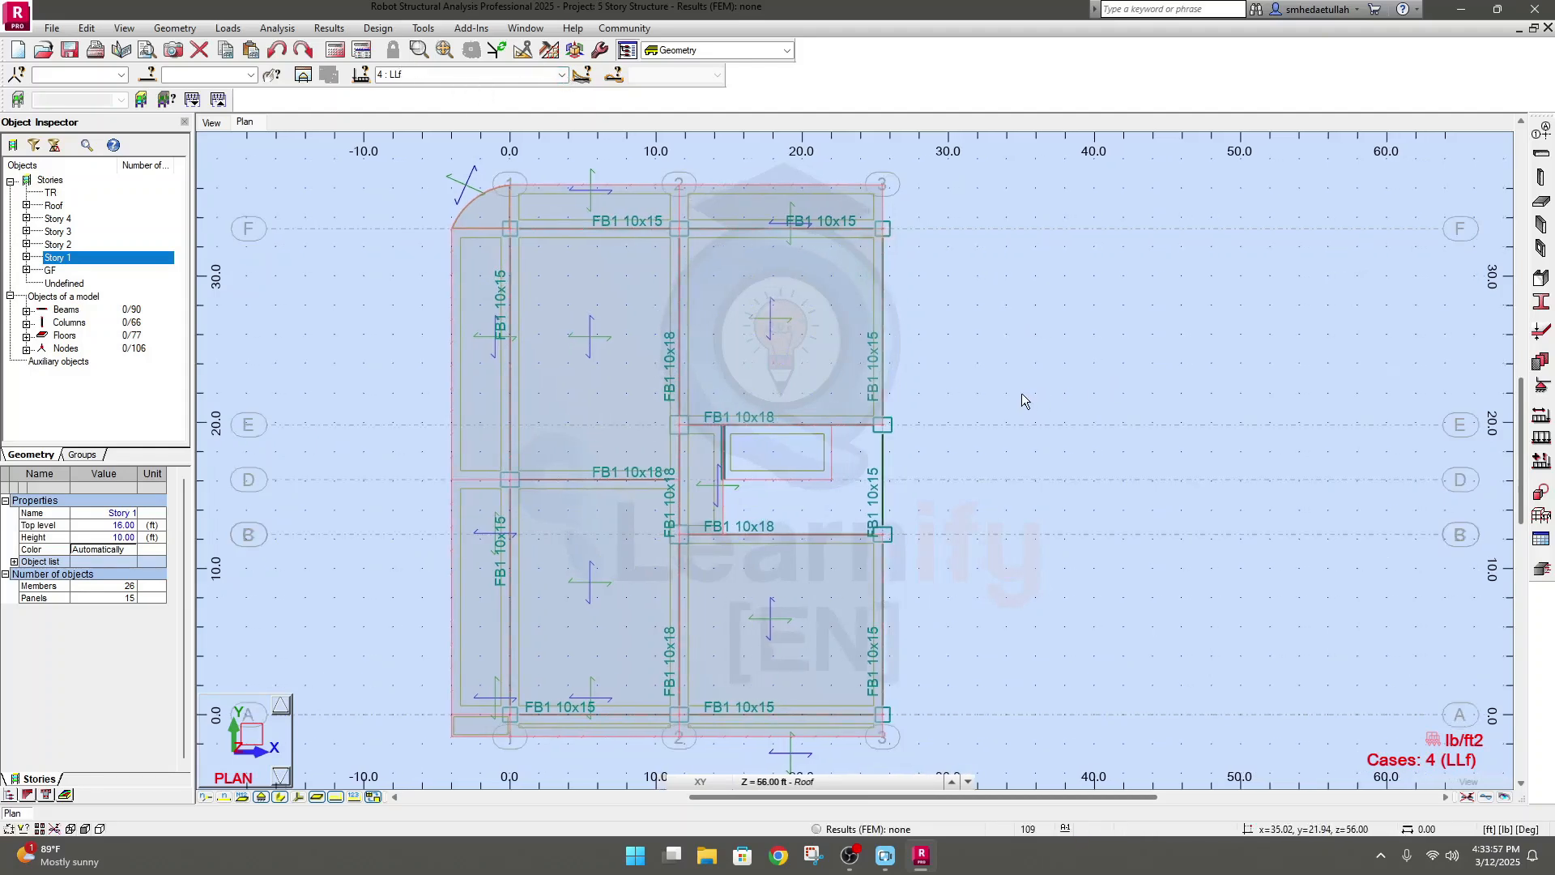
Delete the uniform surface loads of case 4 : LLf from the roof panels
left_click(1541, 460)
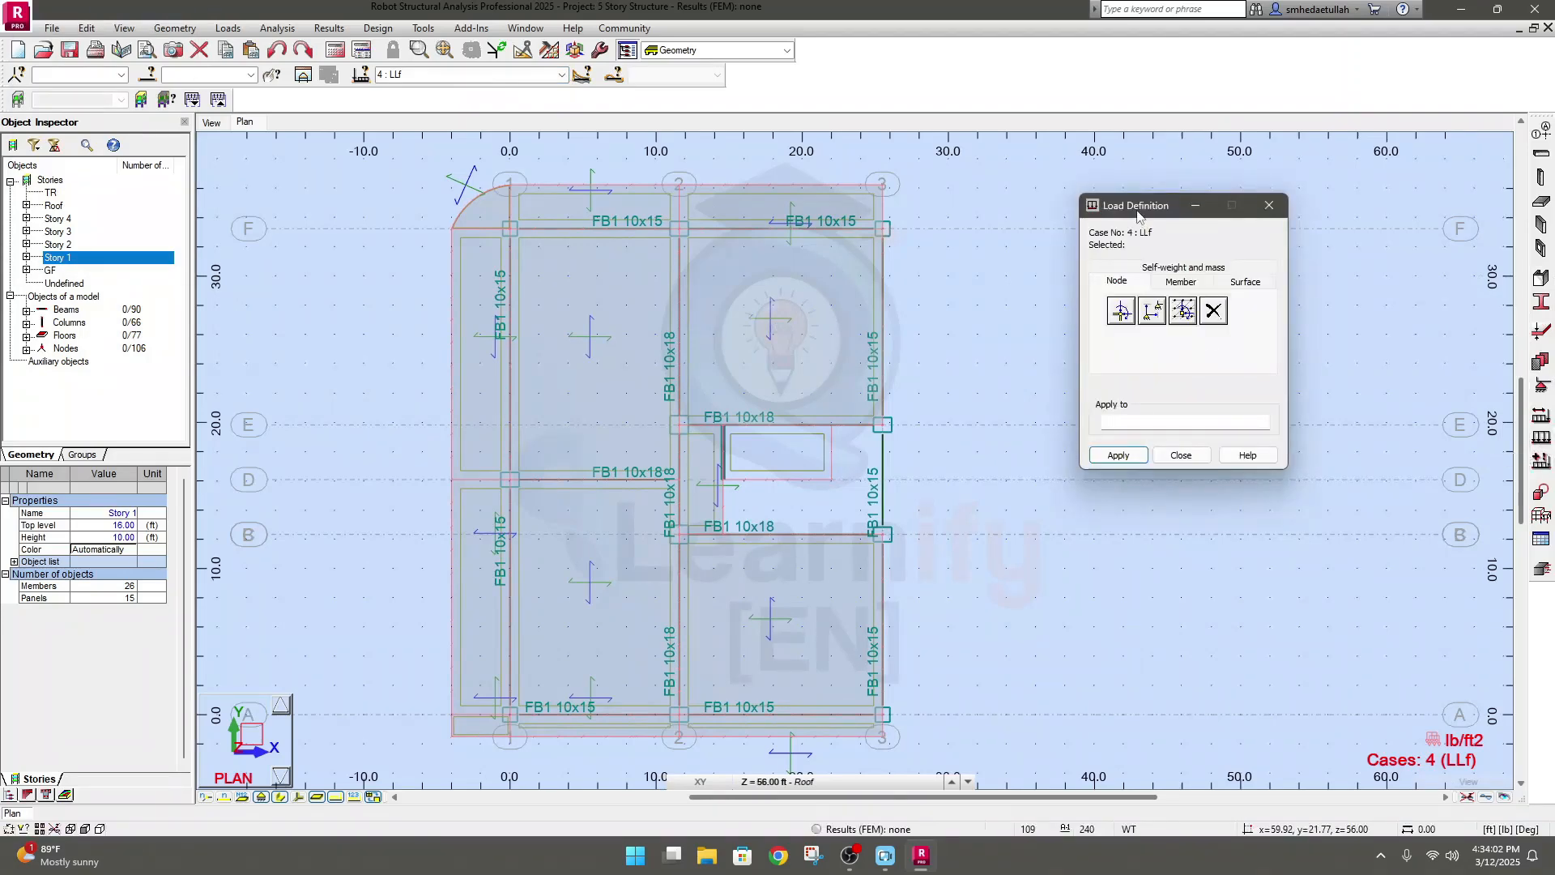
left_click(1185, 316)
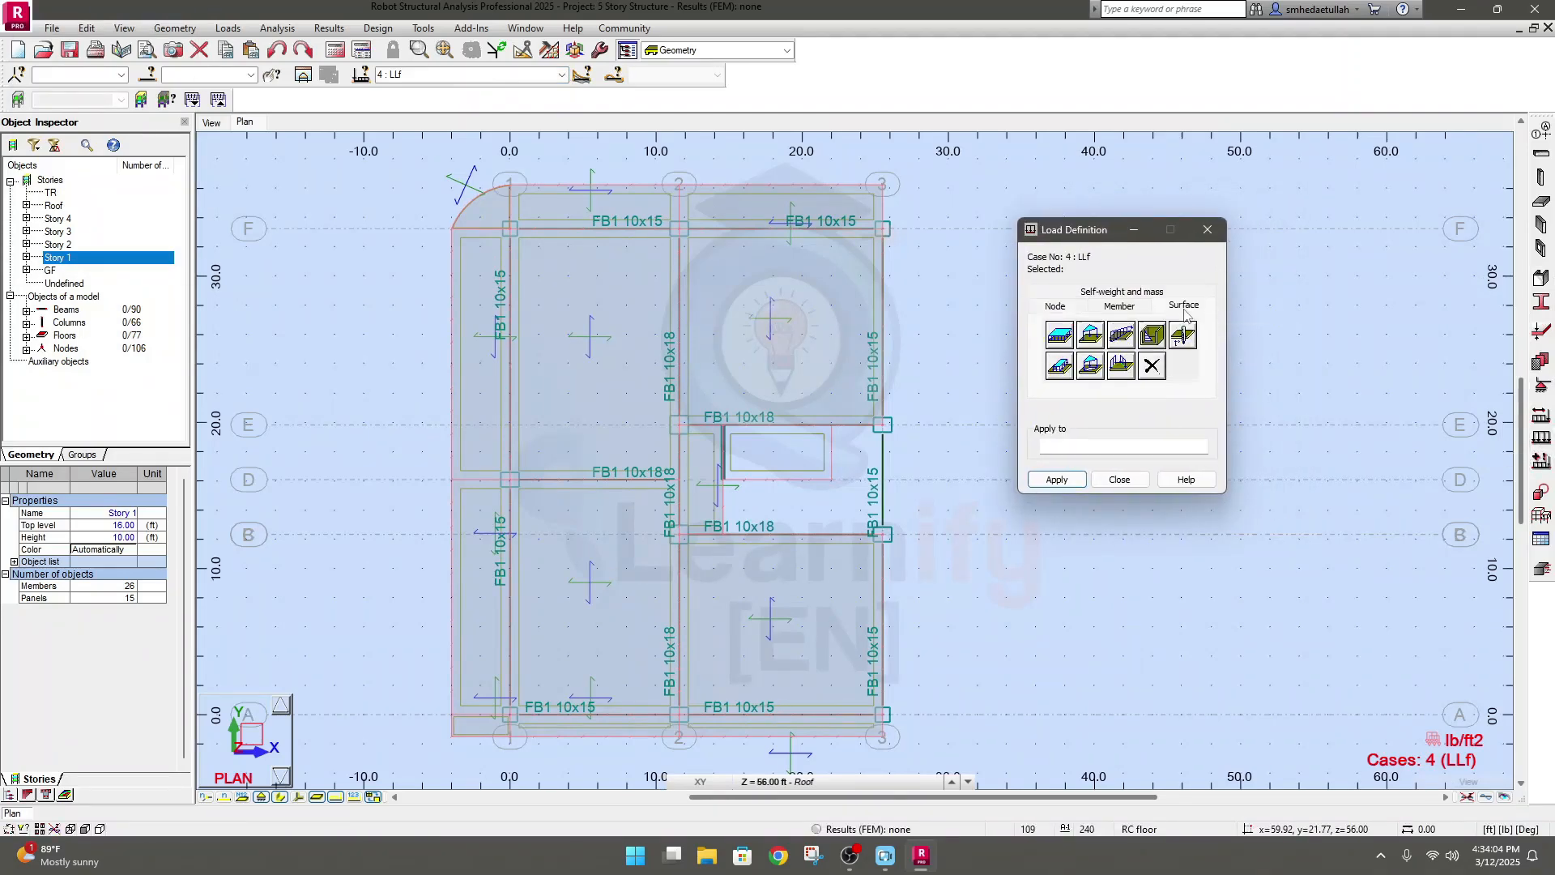
left_click(1065, 340)
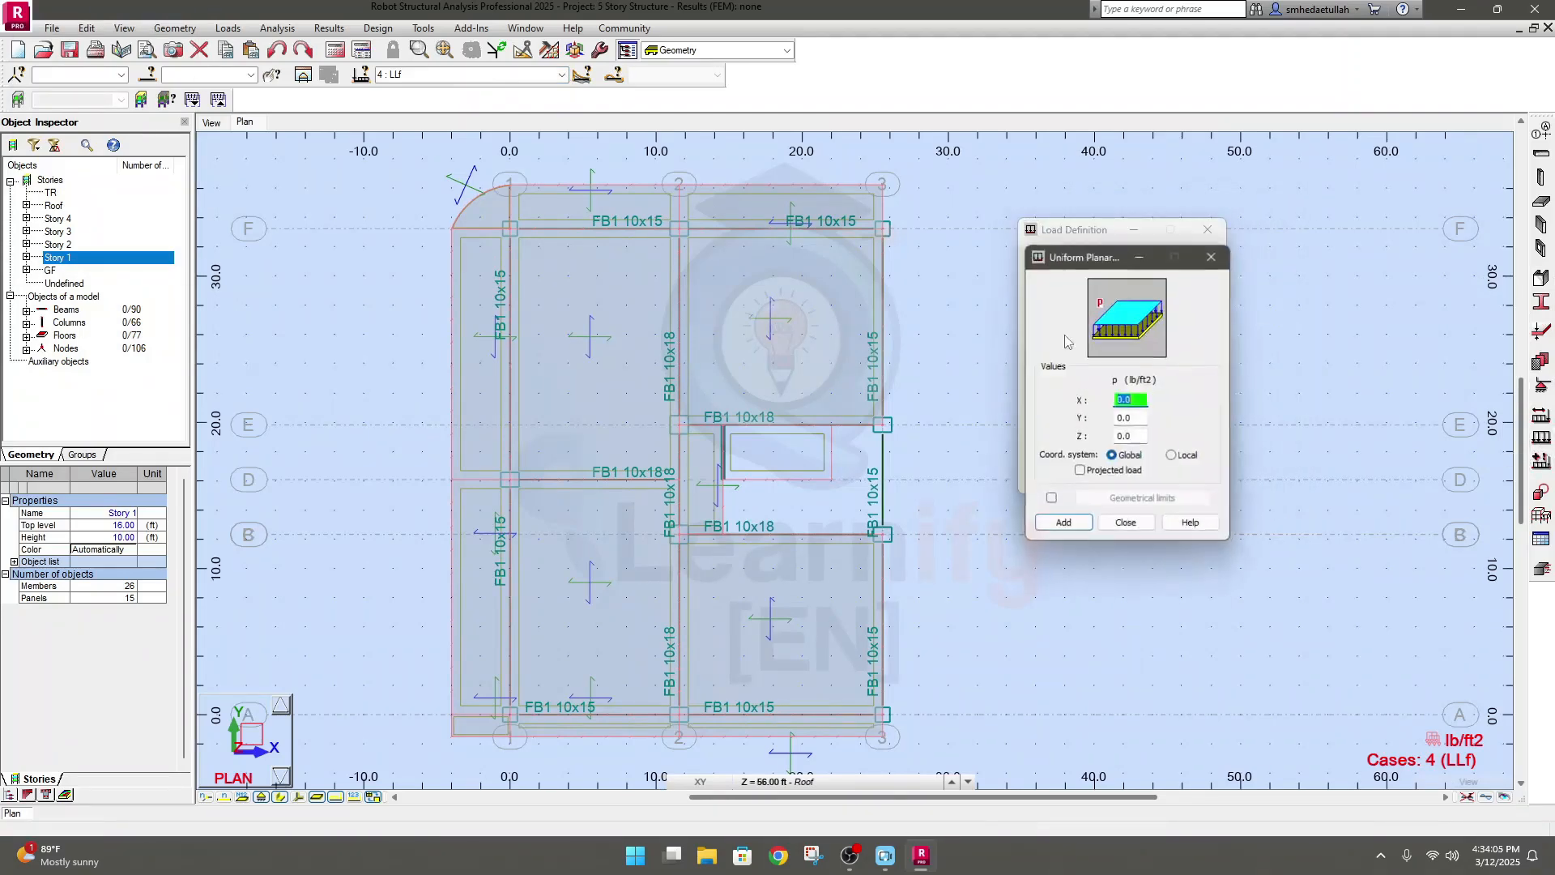
left_click(1063, 526)
left_click(1152, 368)
left_click(1056, 479)
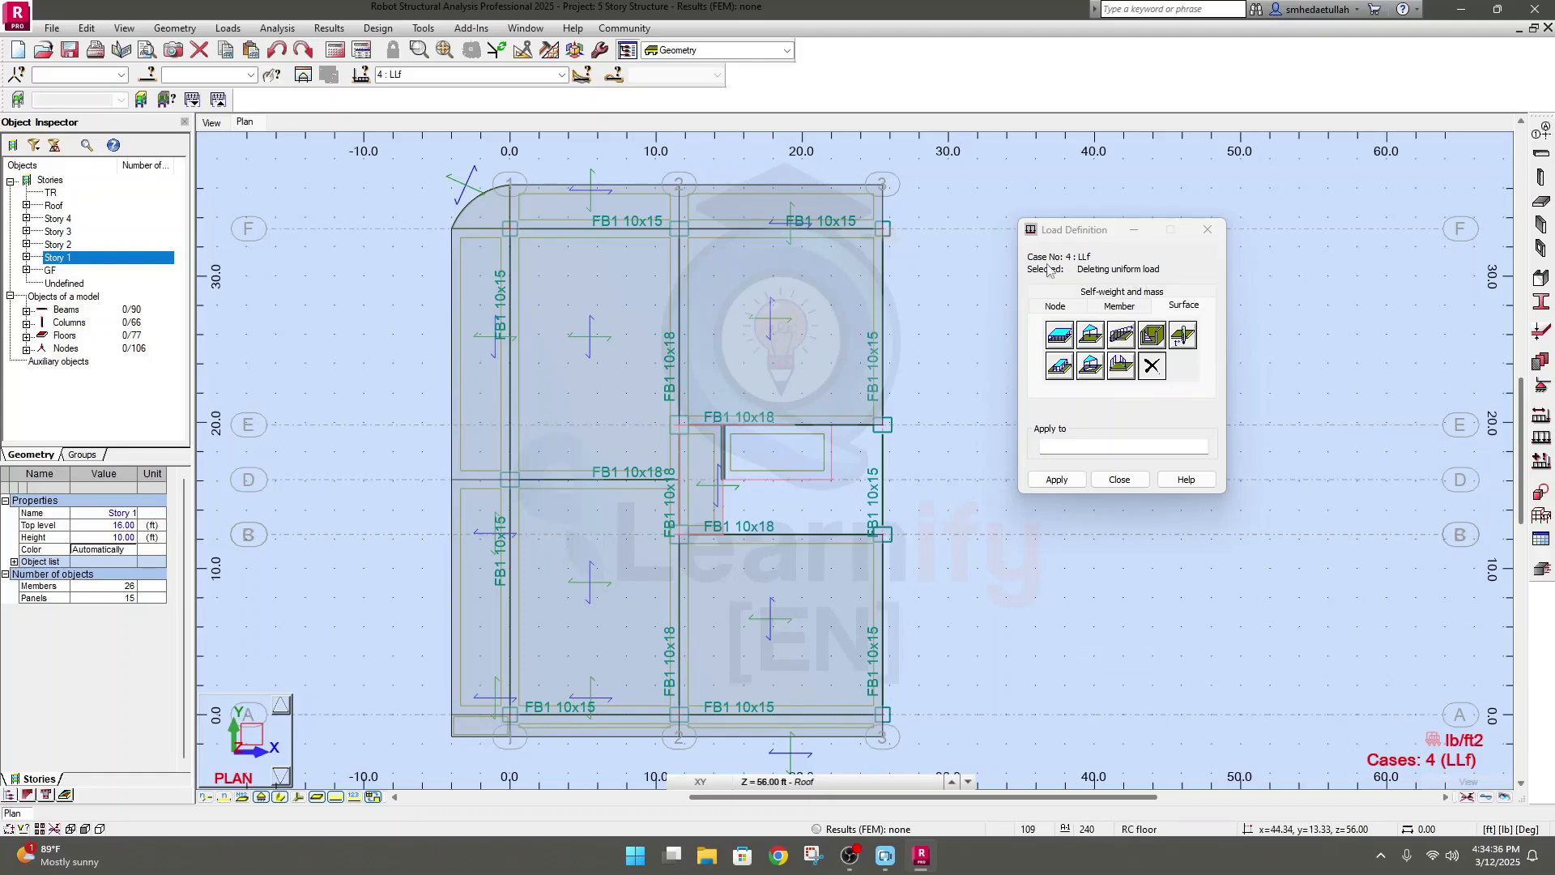
Check the roof plan in case 3 : DL PW, then define a uniform planar load of Z = -100 lb/ft2 in case 5 : LLr
left_click(561, 75)
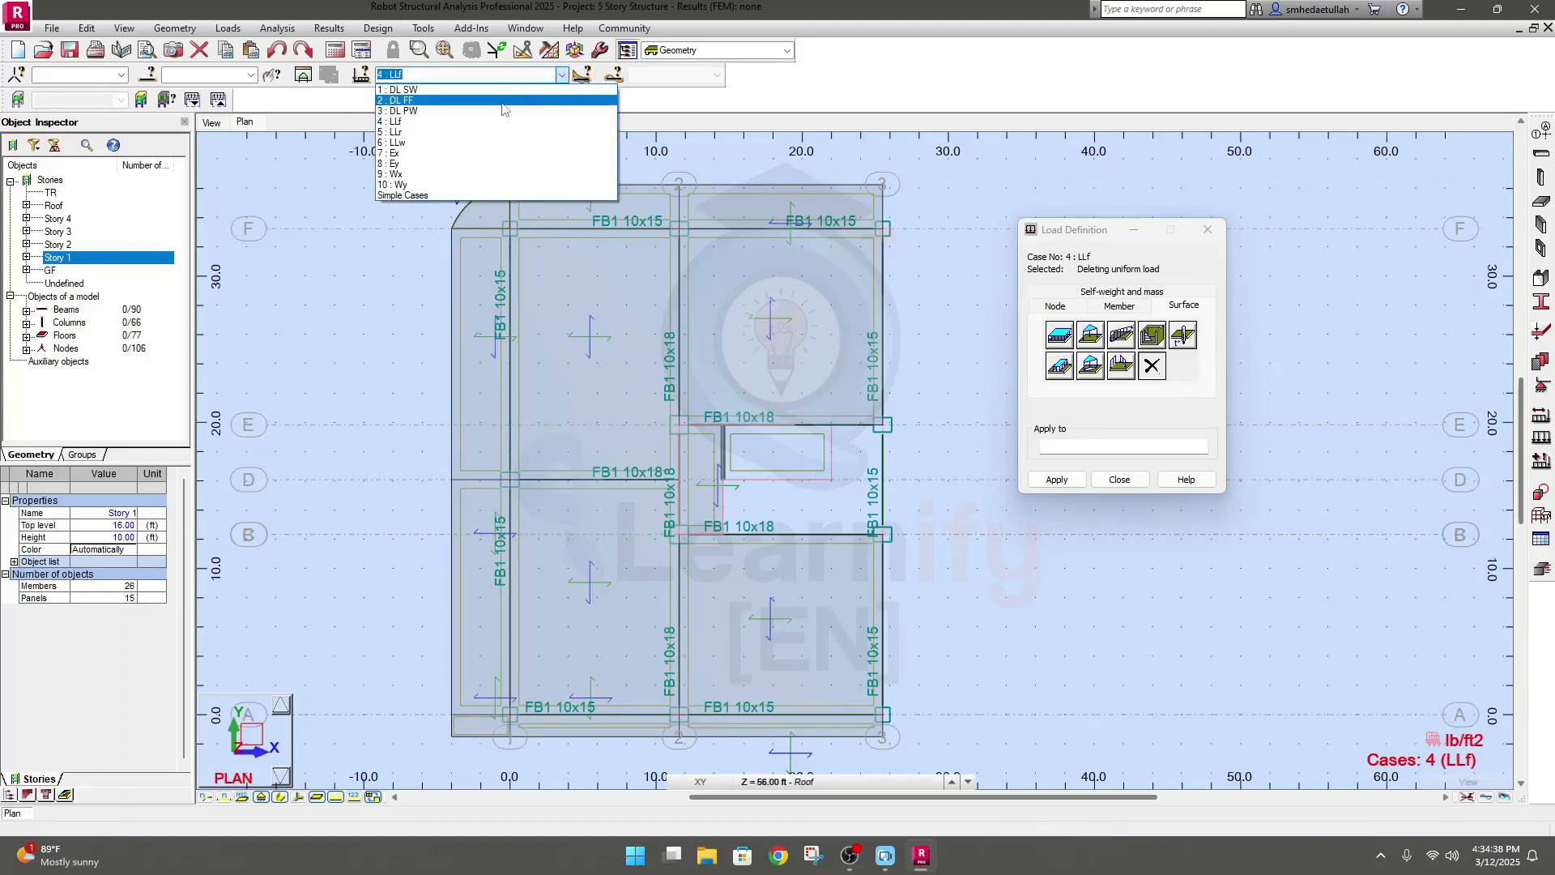
left_click(497, 111)
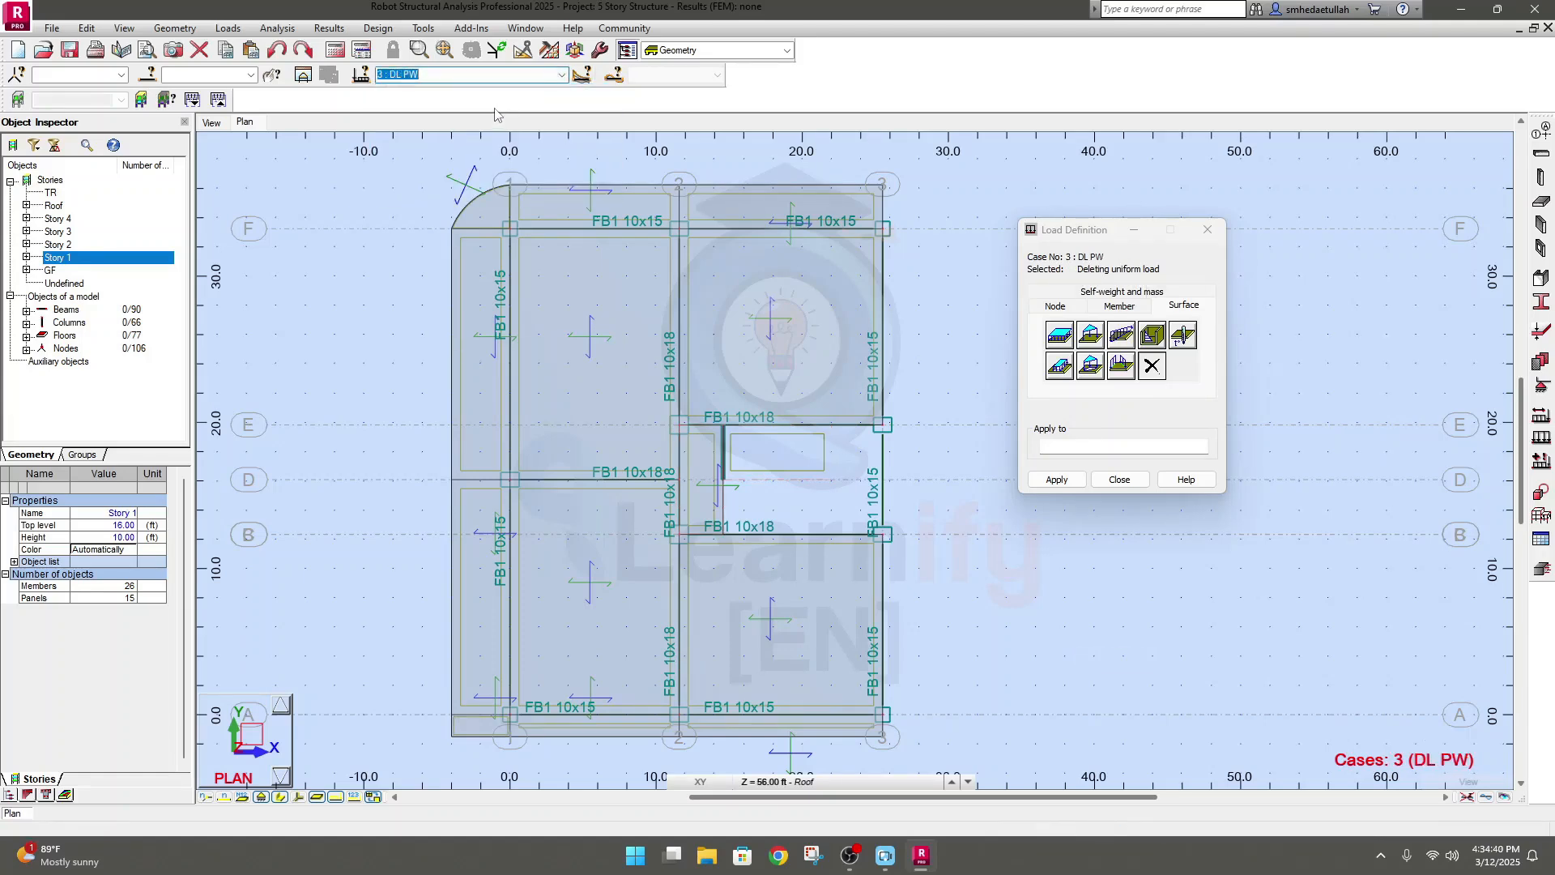
left_click(561, 75)
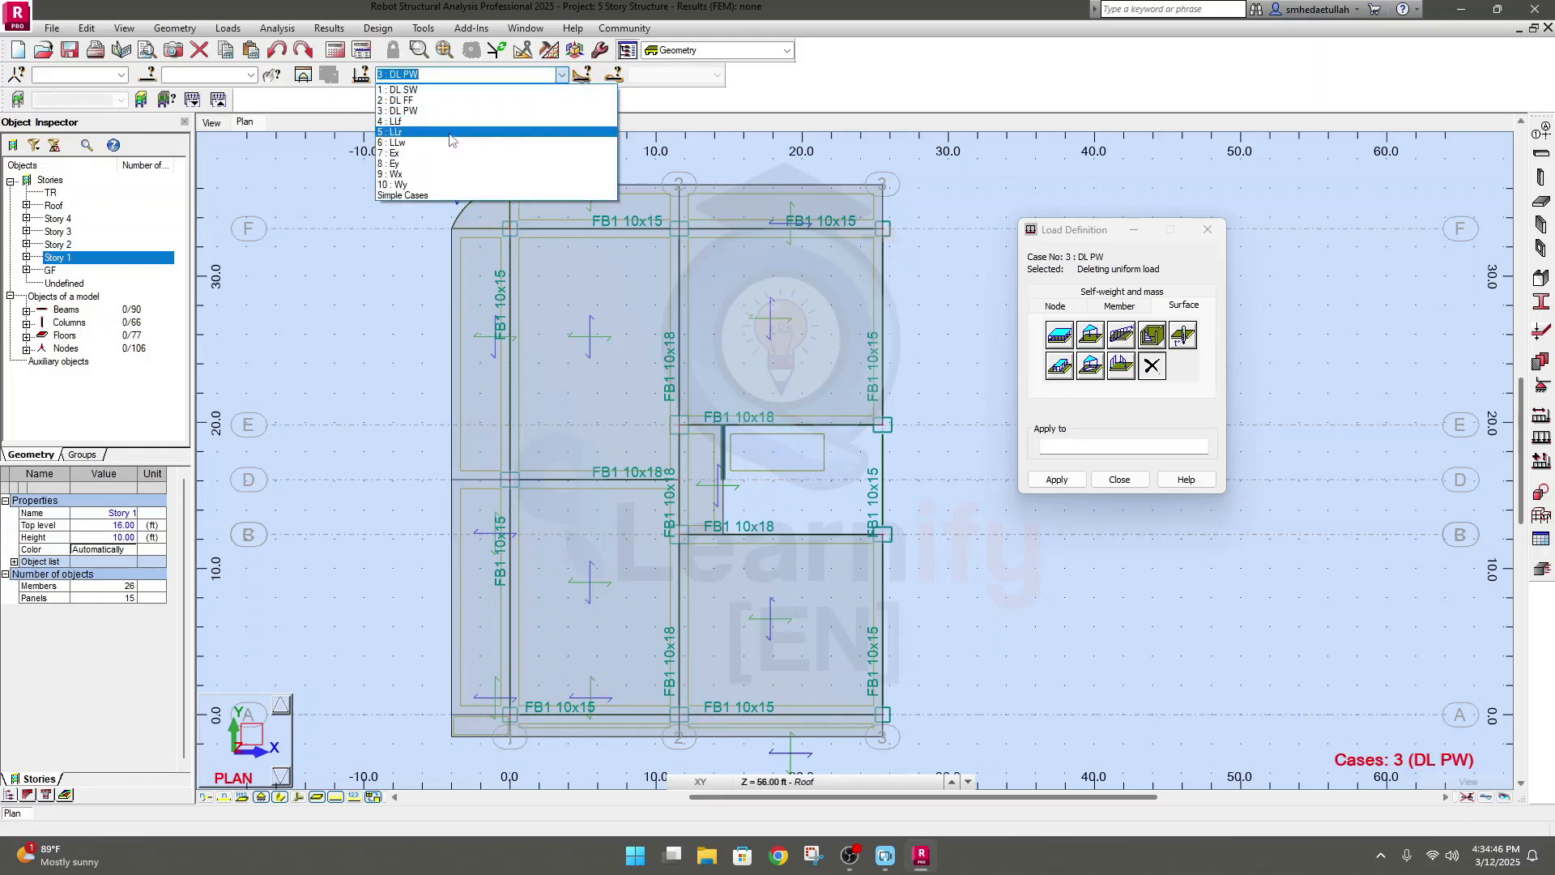
left_click(450, 134)
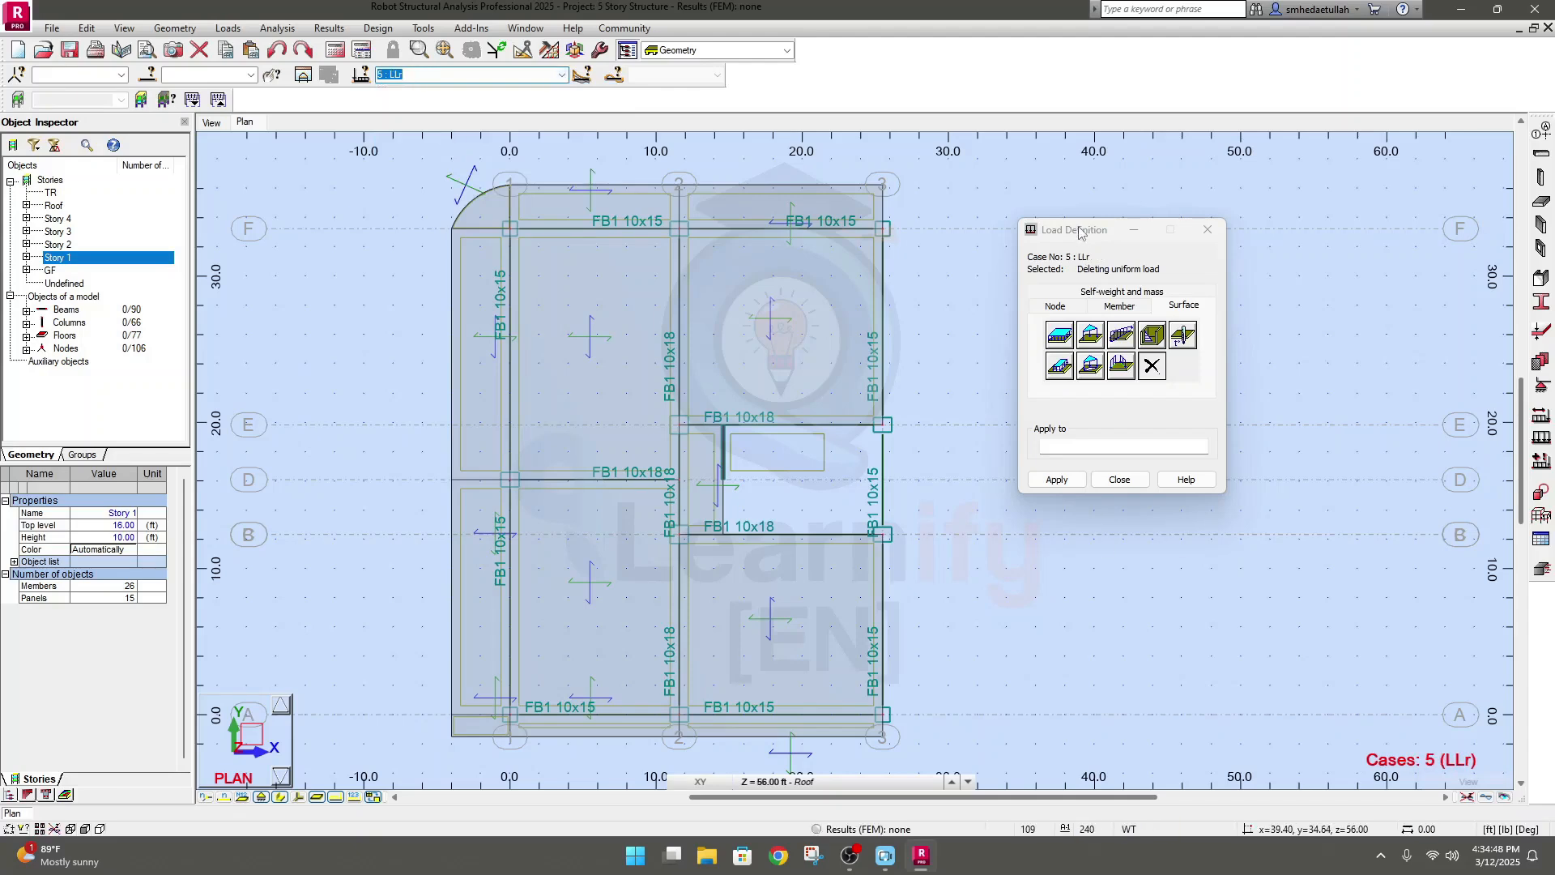
left_click_drag(1078, 233, 1120, 231)
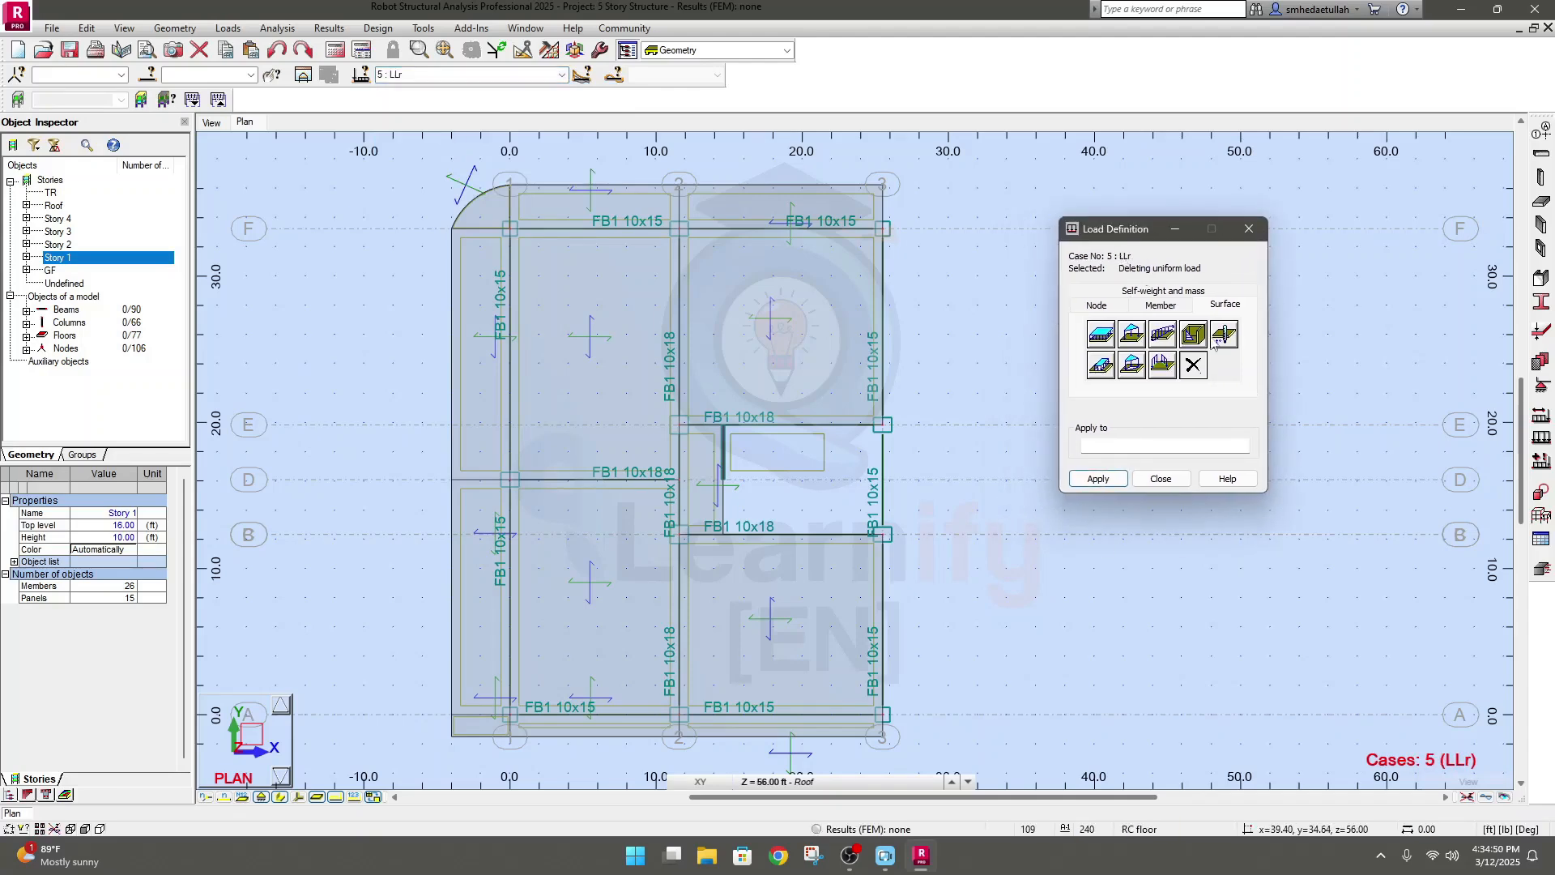
left_click(1115, 331)
left_click(1177, 436)
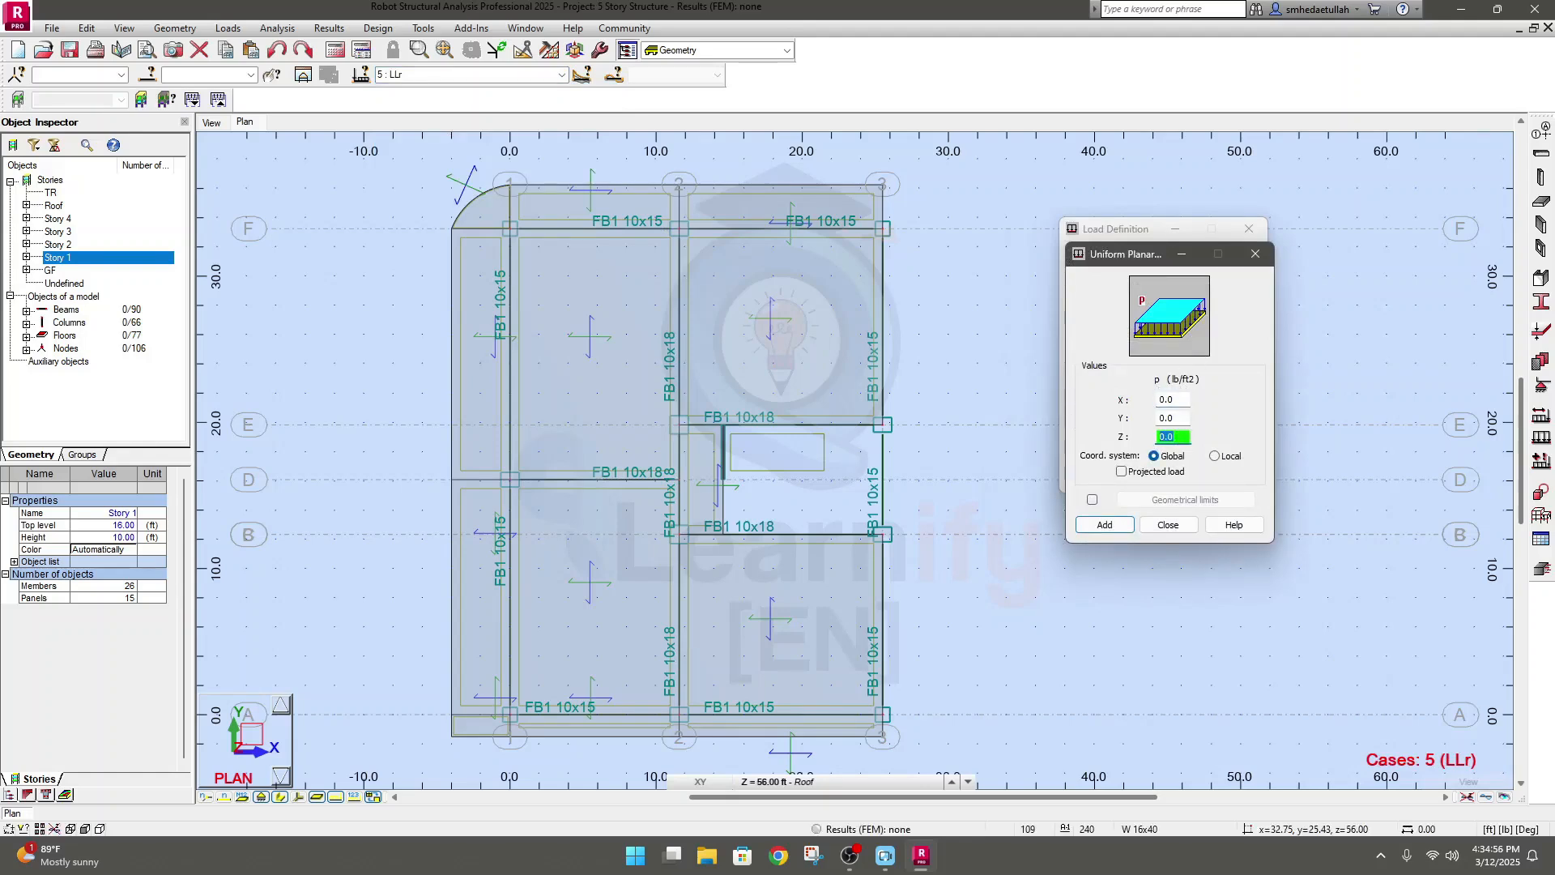
left_click(1105, 524)
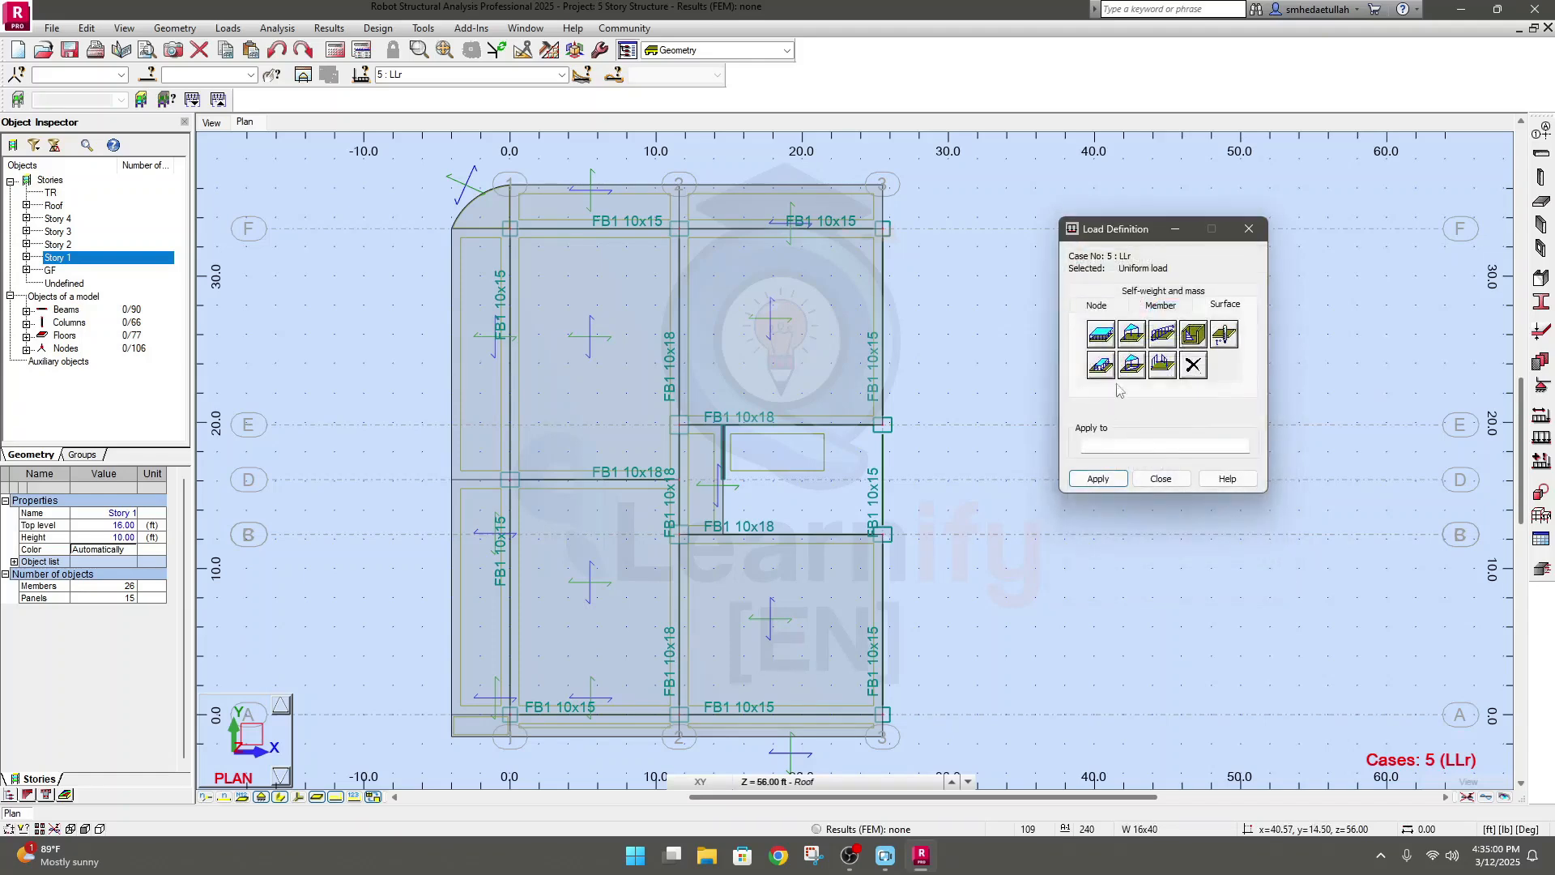
Apply the case 5 : LLr uniform load to the roof's interior floor panels and its perimeter cantilever panels, including the corners
left_click(1098, 479)
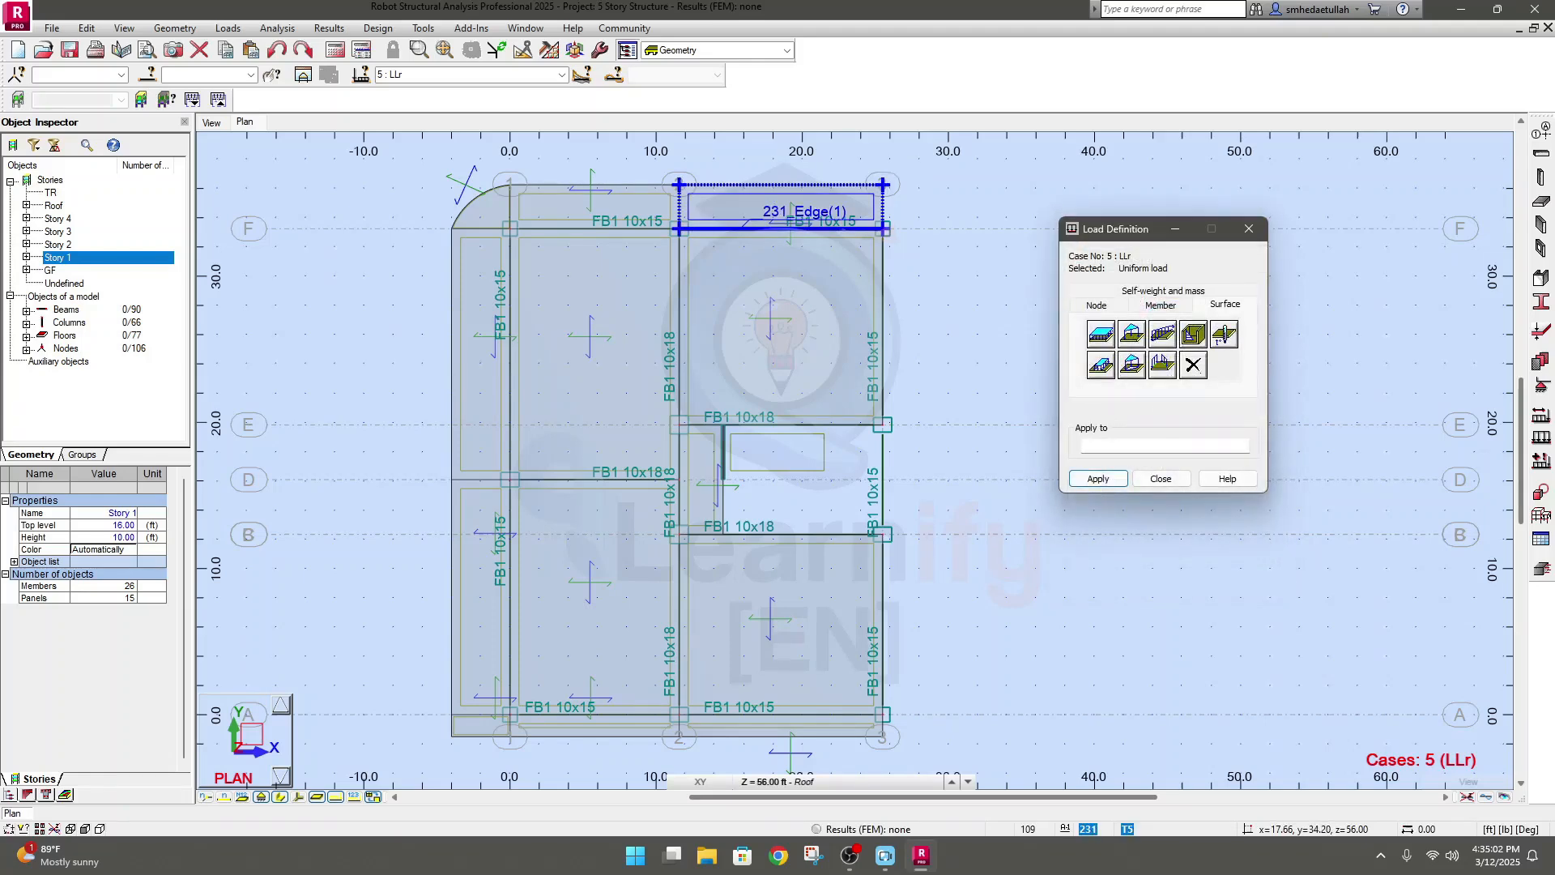
left_click(768, 213)
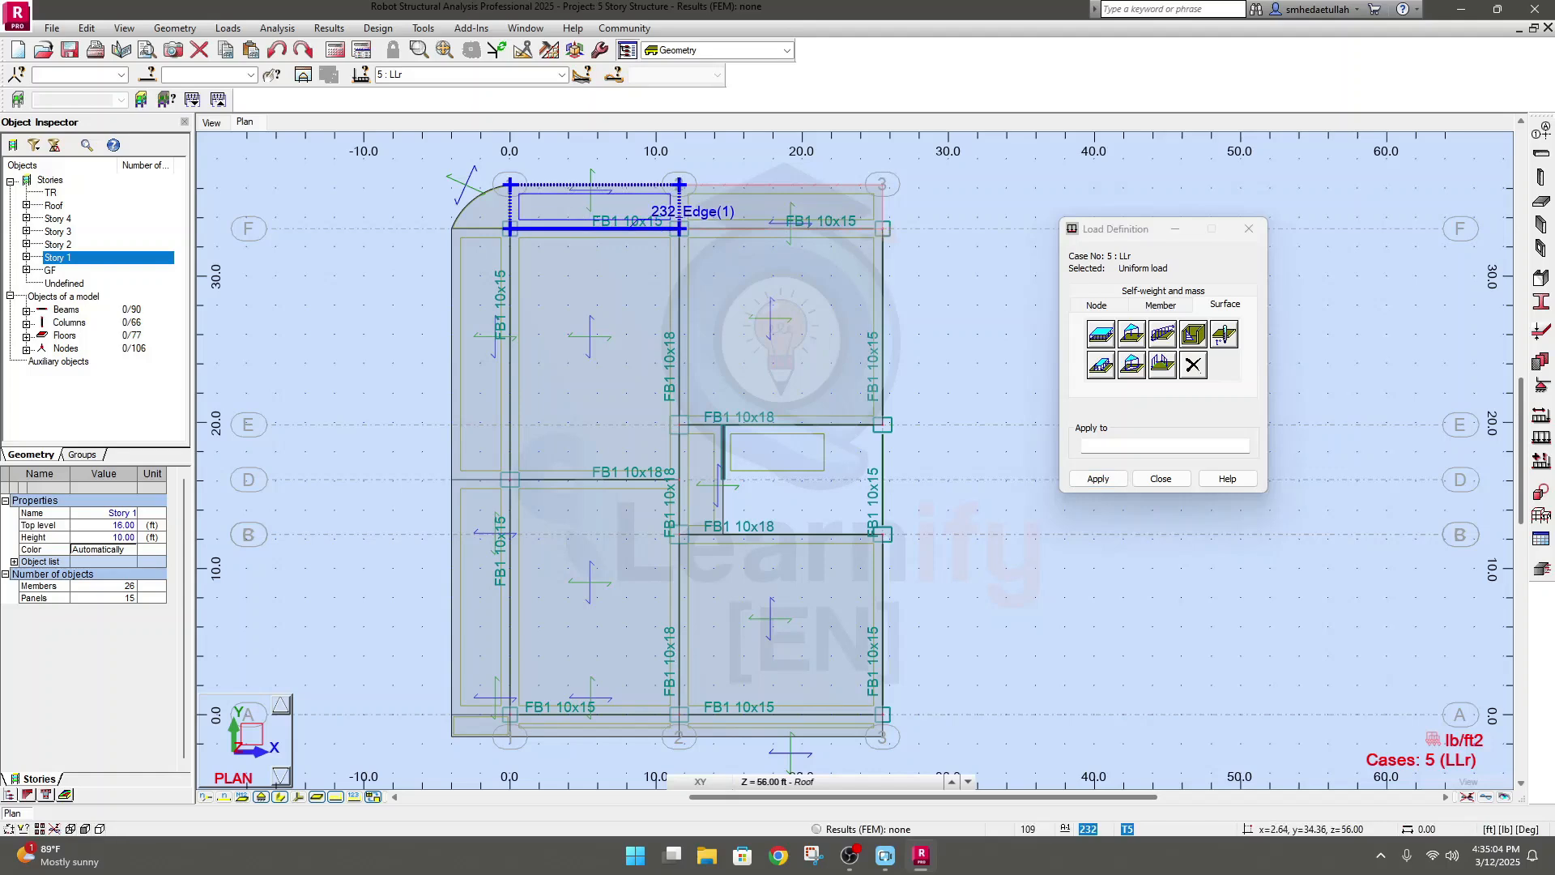
left_click(565, 213)
left_click(498, 209)
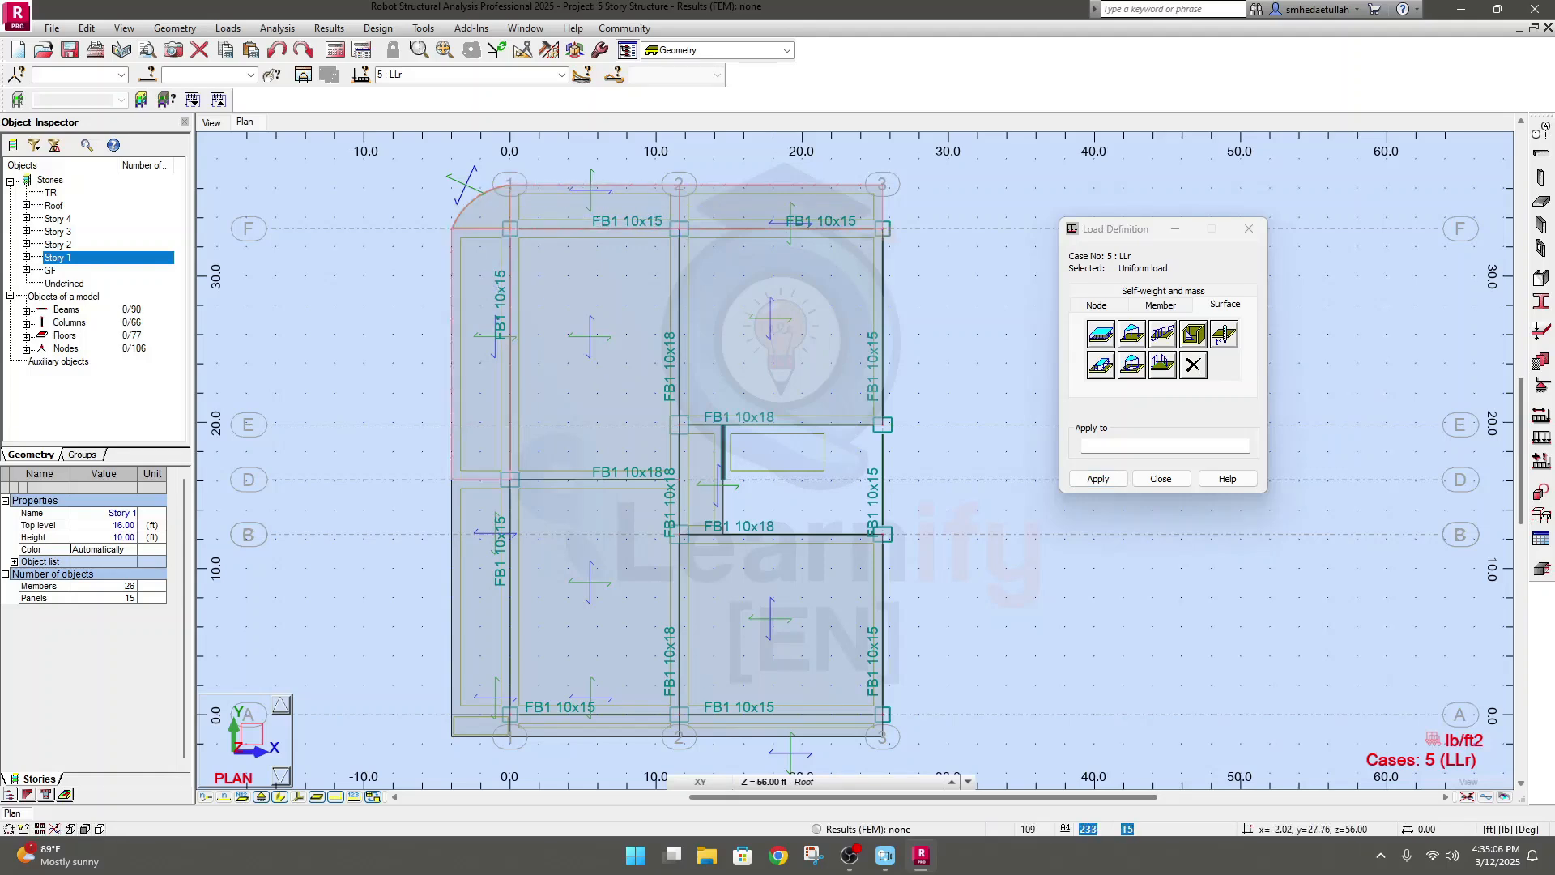
left_click(704, 327)
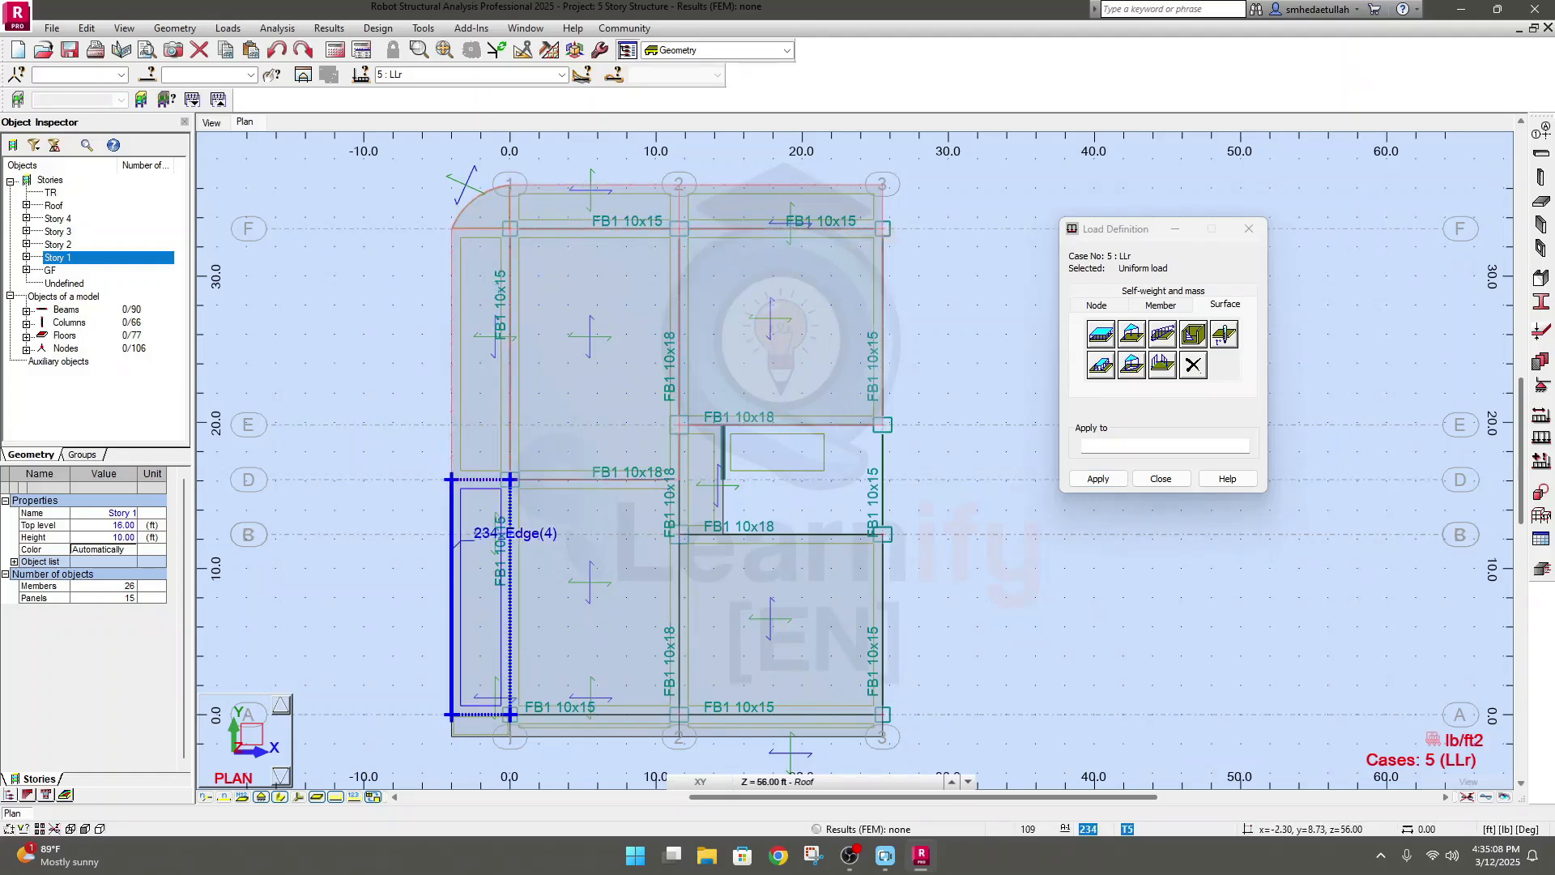
left_click(515, 623)
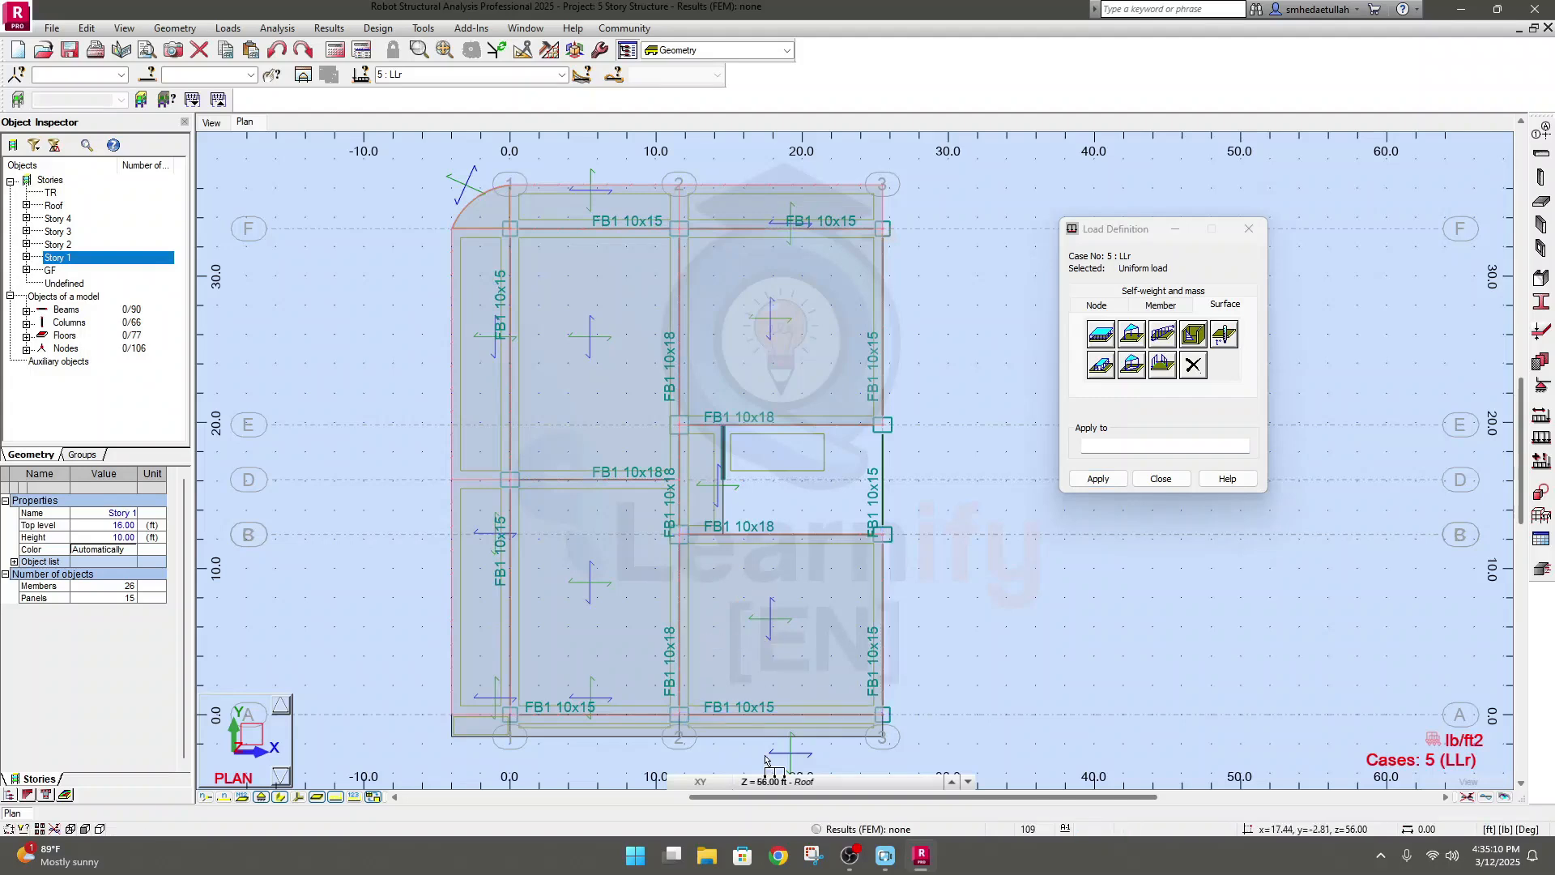
left_click(753, 725)
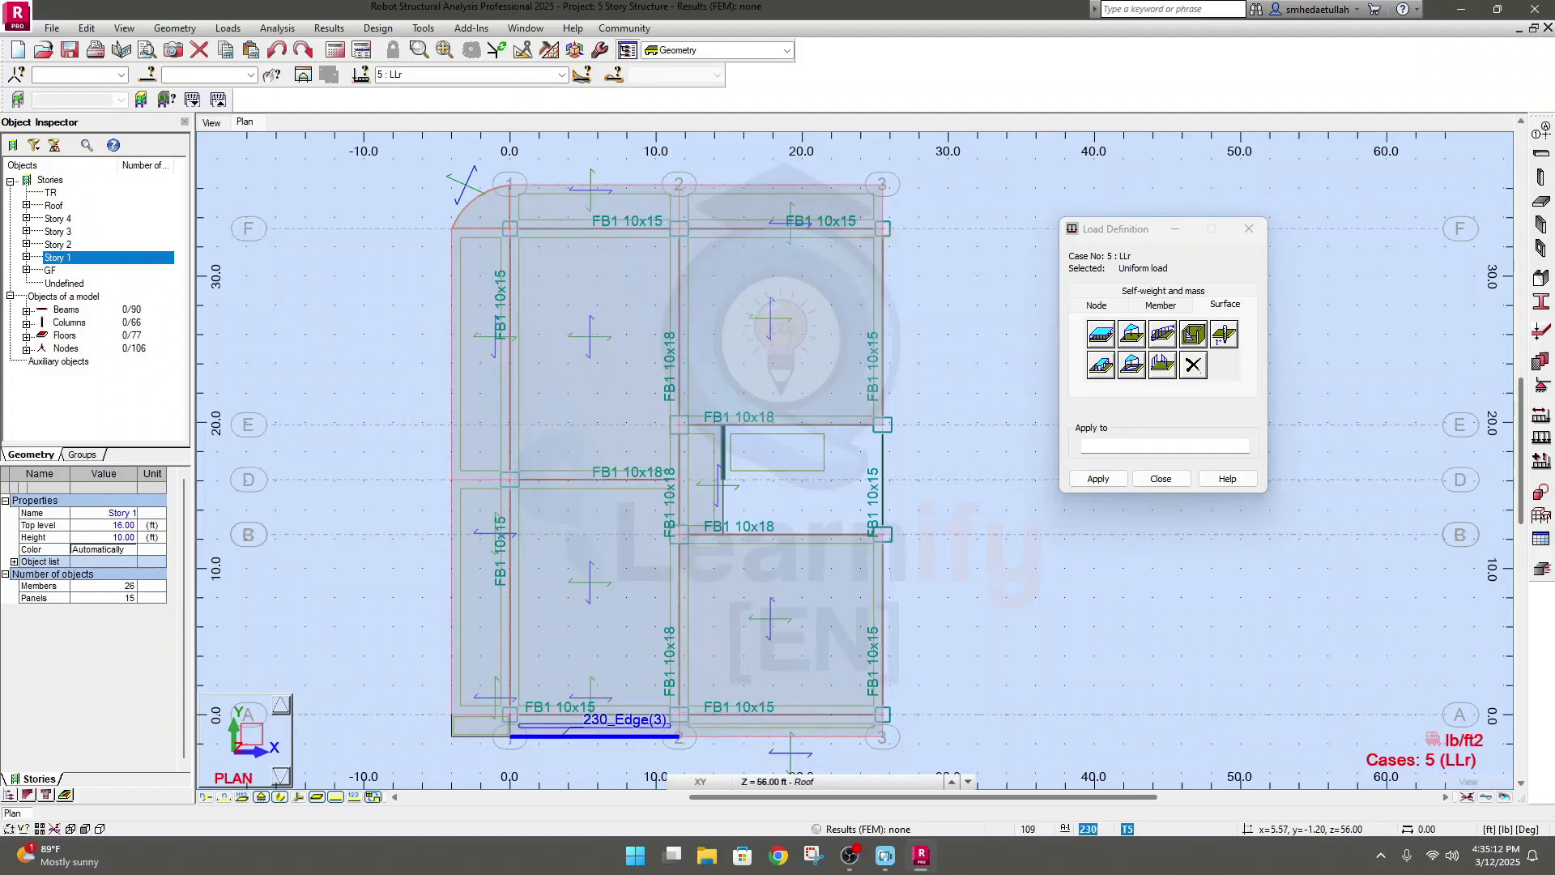
left_click(586, 728)
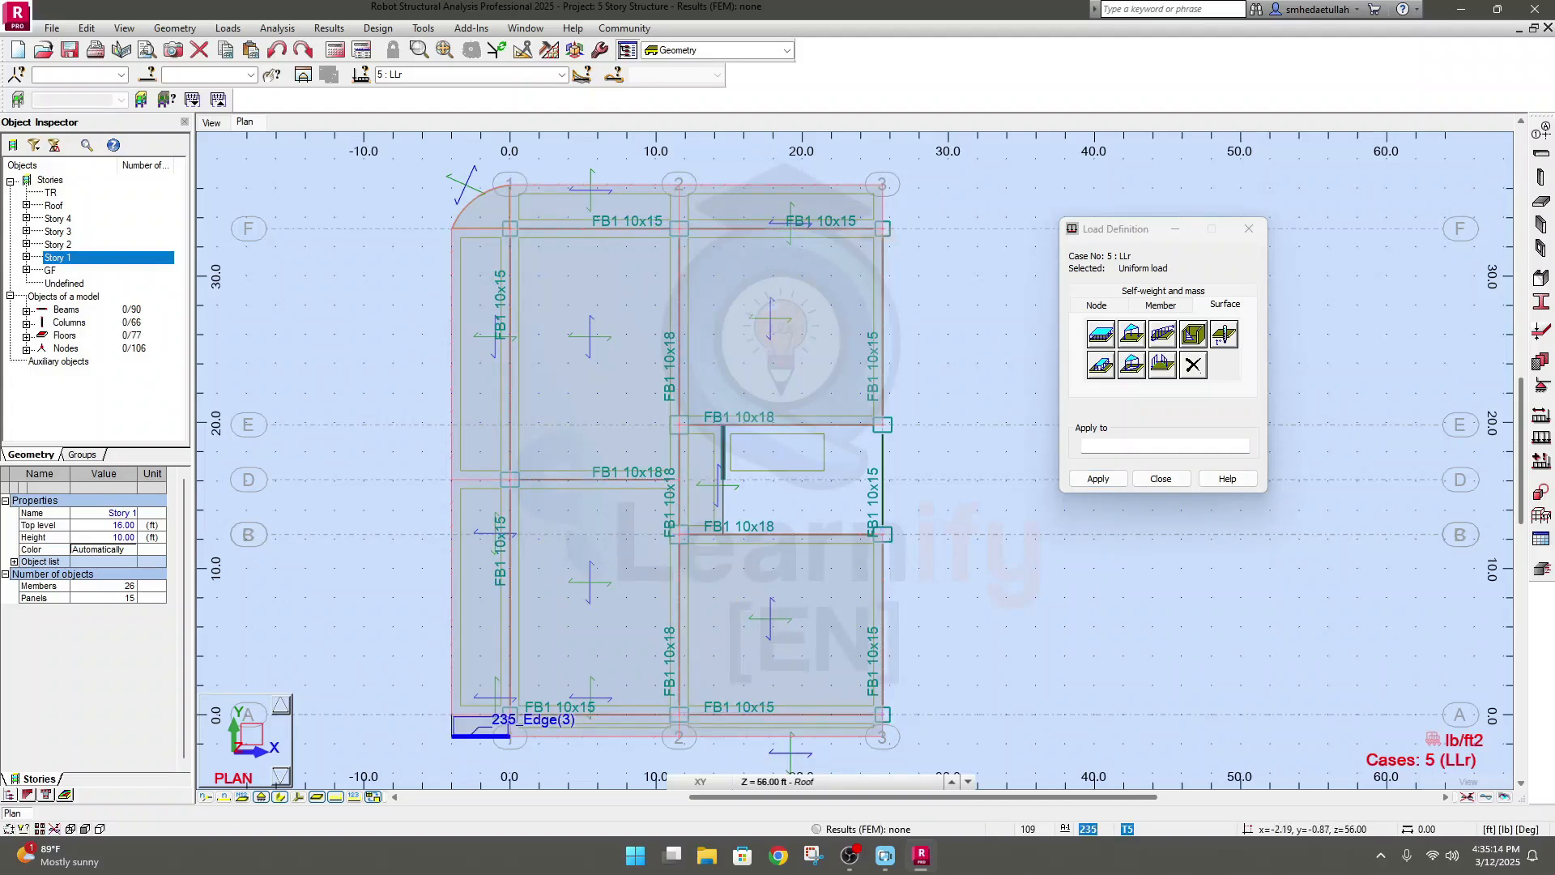
left_click(479, 727)
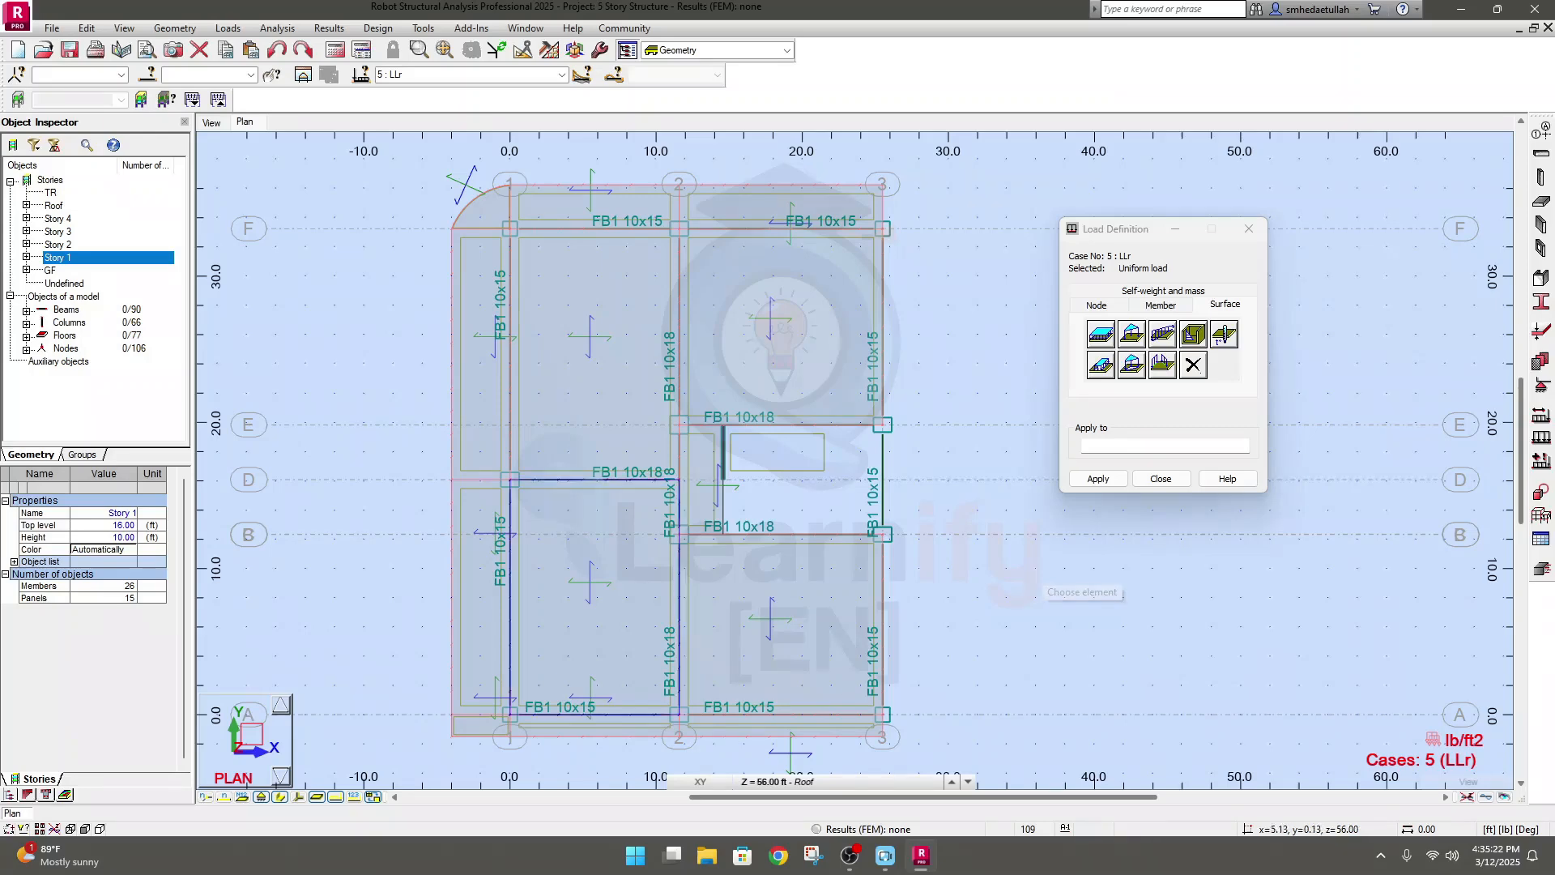
Display the load values on the roof plan and close the load definition
left_click(355, 798)
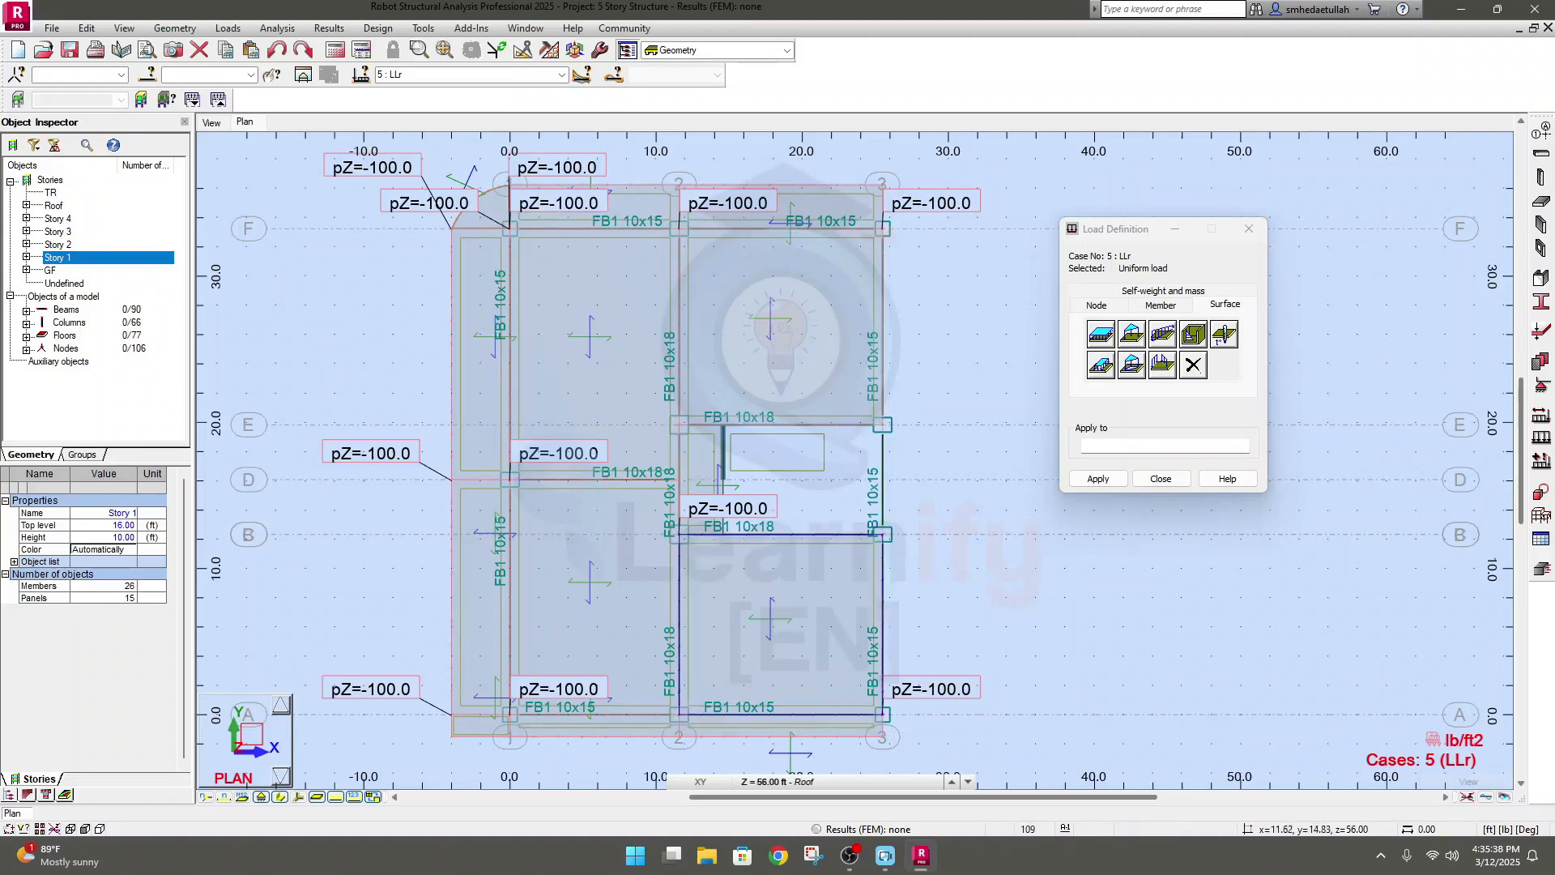
left_click(1121, 237)
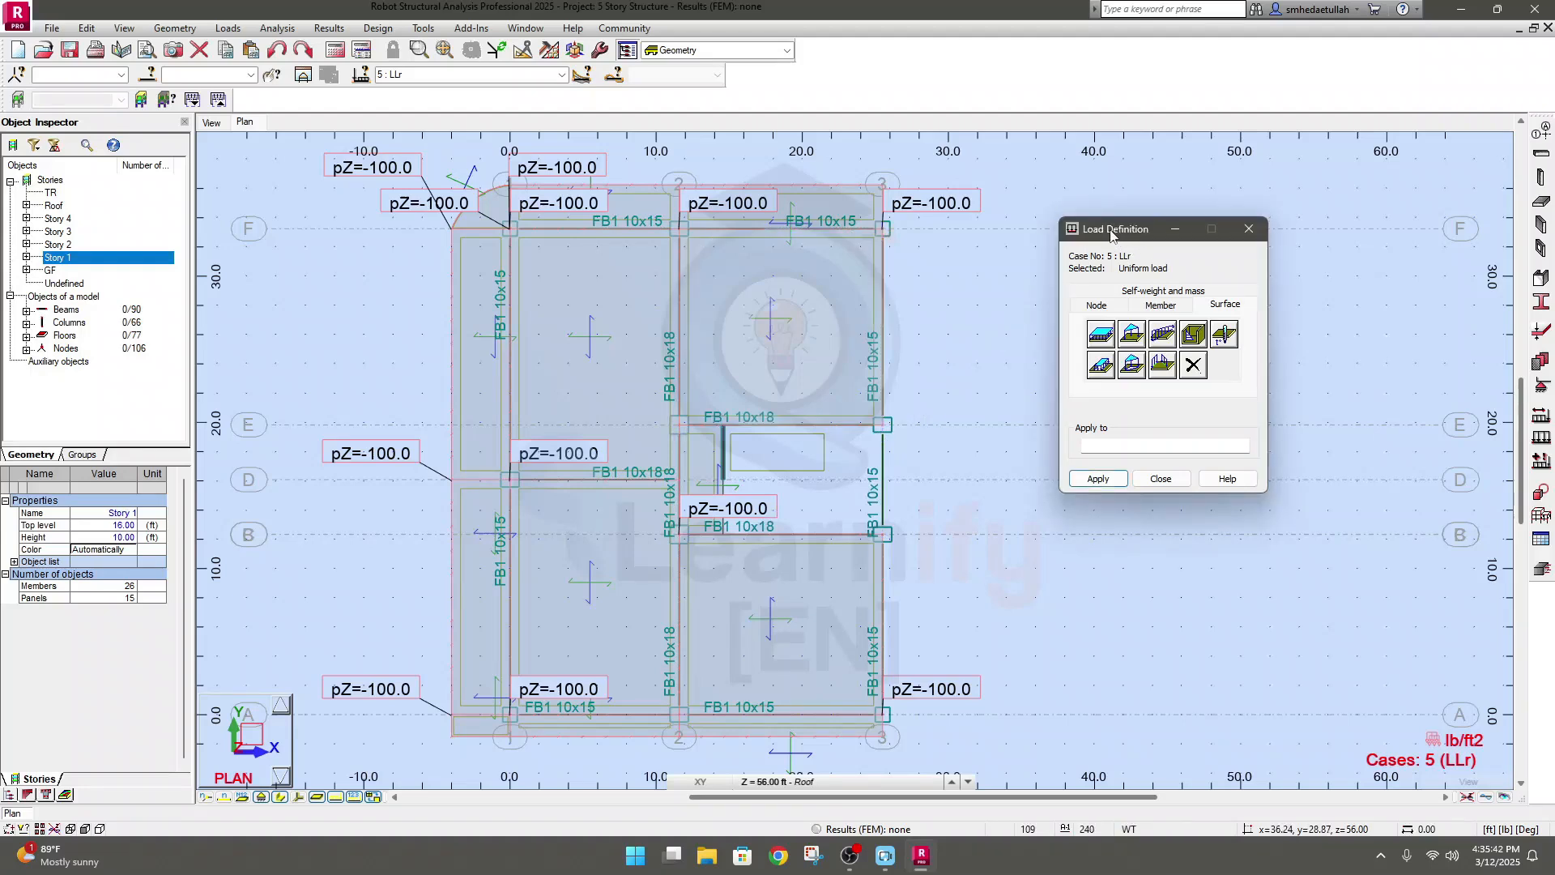
left_click(1250, 230)
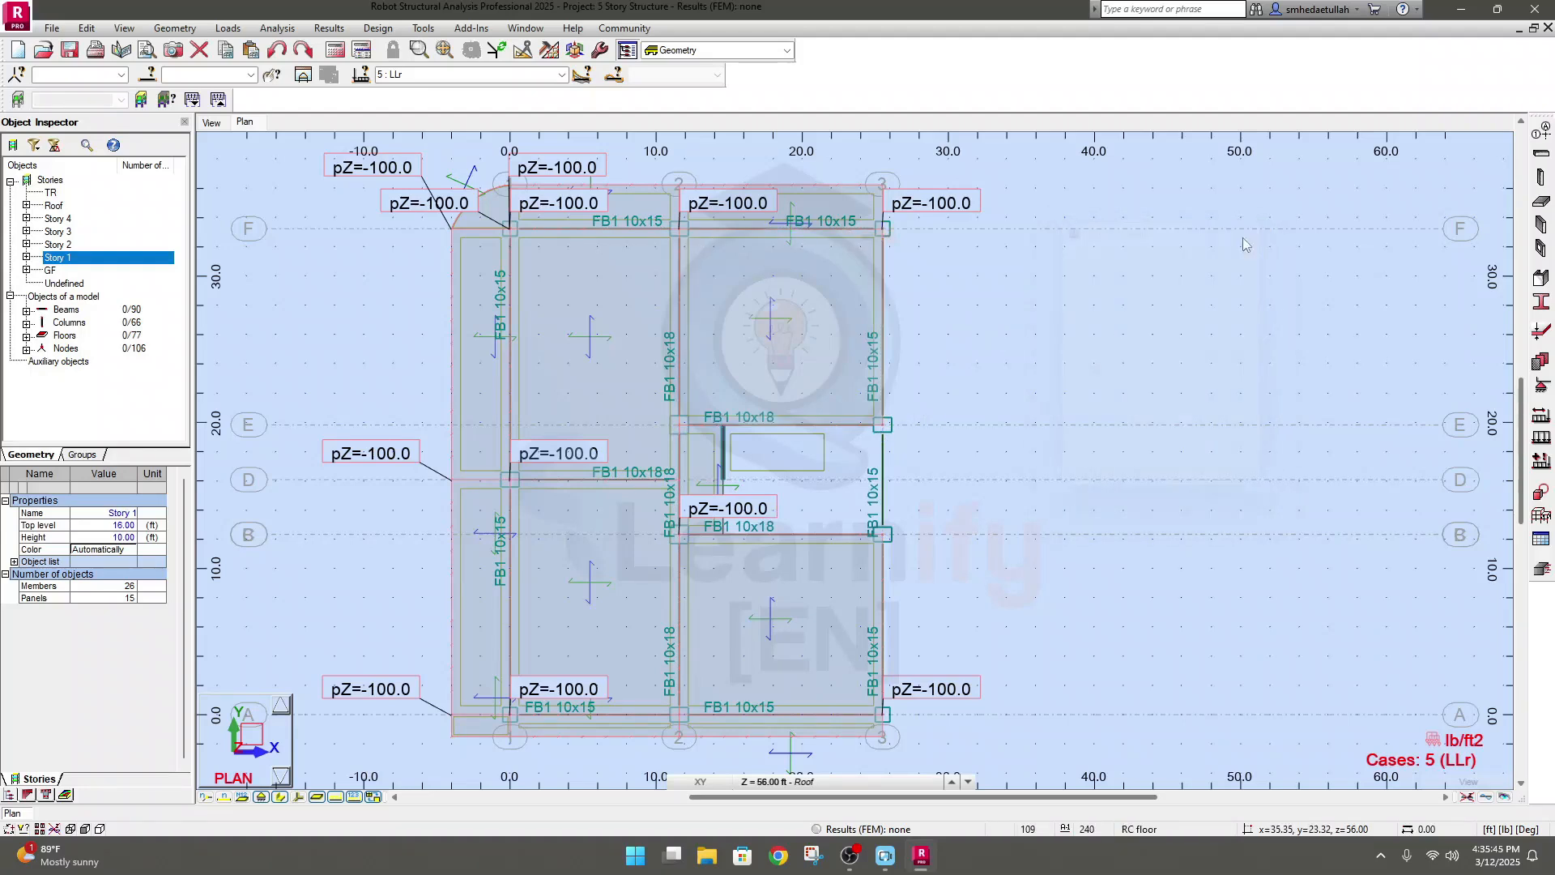
Return to the 3D view of the building and hide its load values
left_click(212, 123)
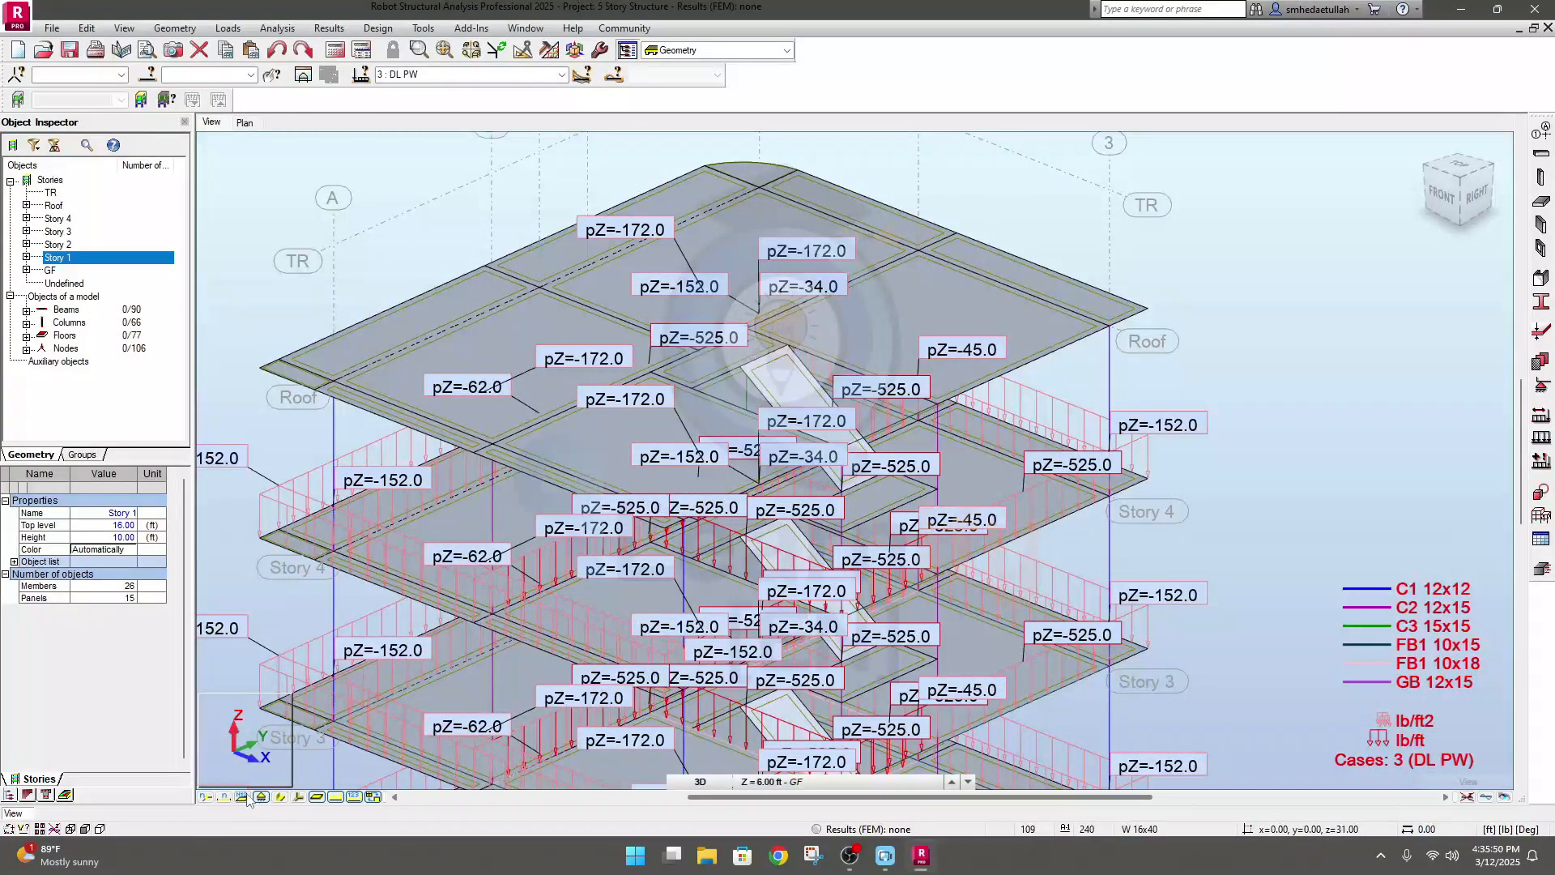
left_click(354, 797)
middle_click_drag(1324, 489, 1326, 437)
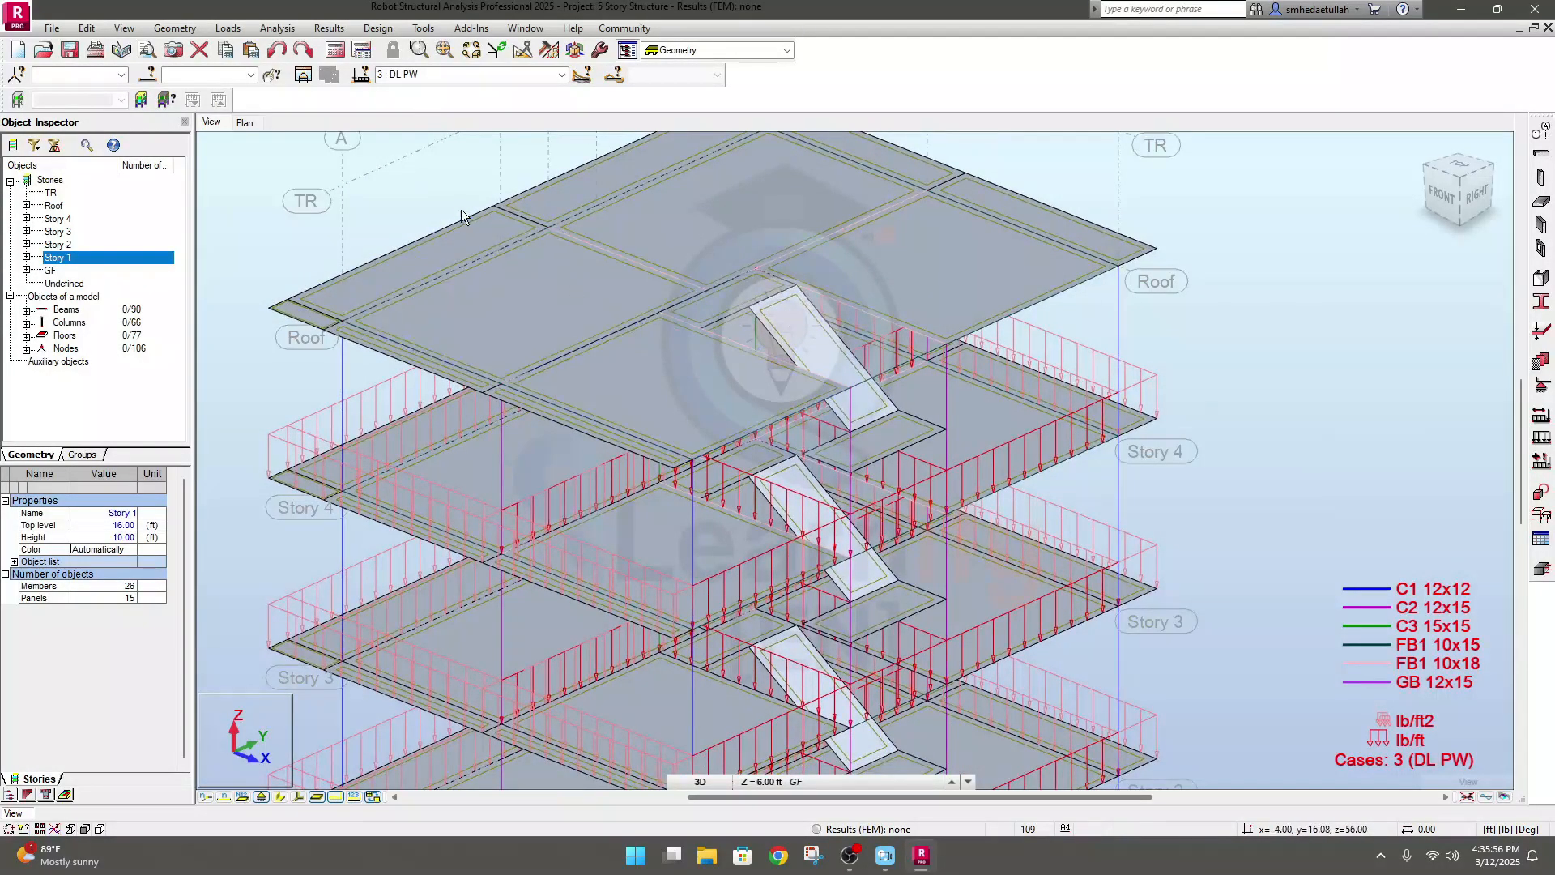
Switch the 3D view to load case 1 : DL SW and display the section shapes of the beams and columns
left_click(561, 75)
left_click(413, 101)
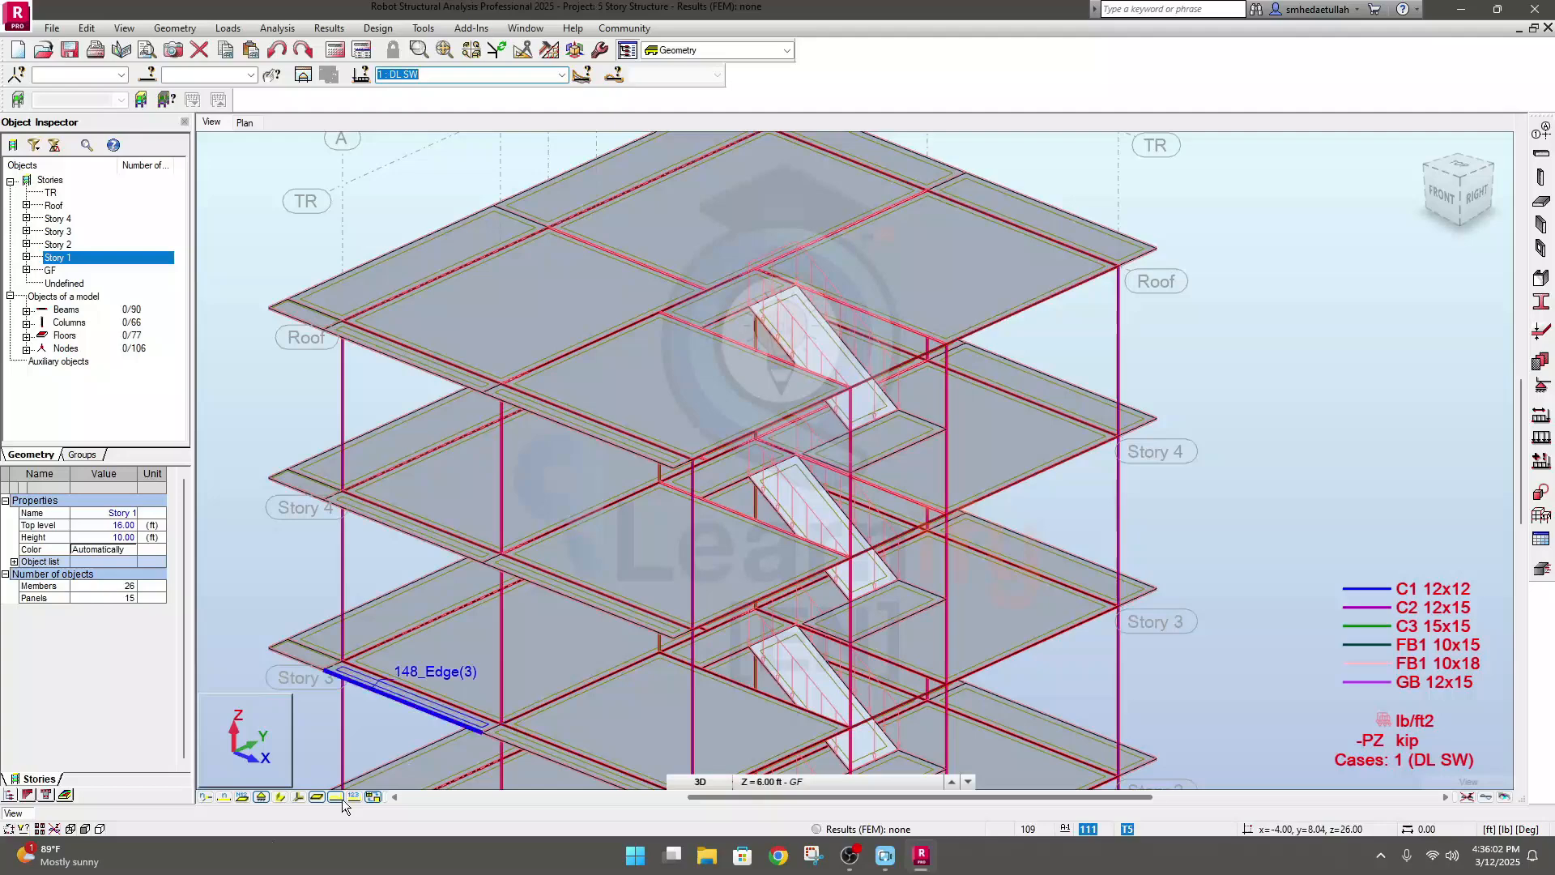
left_click(280, 796)
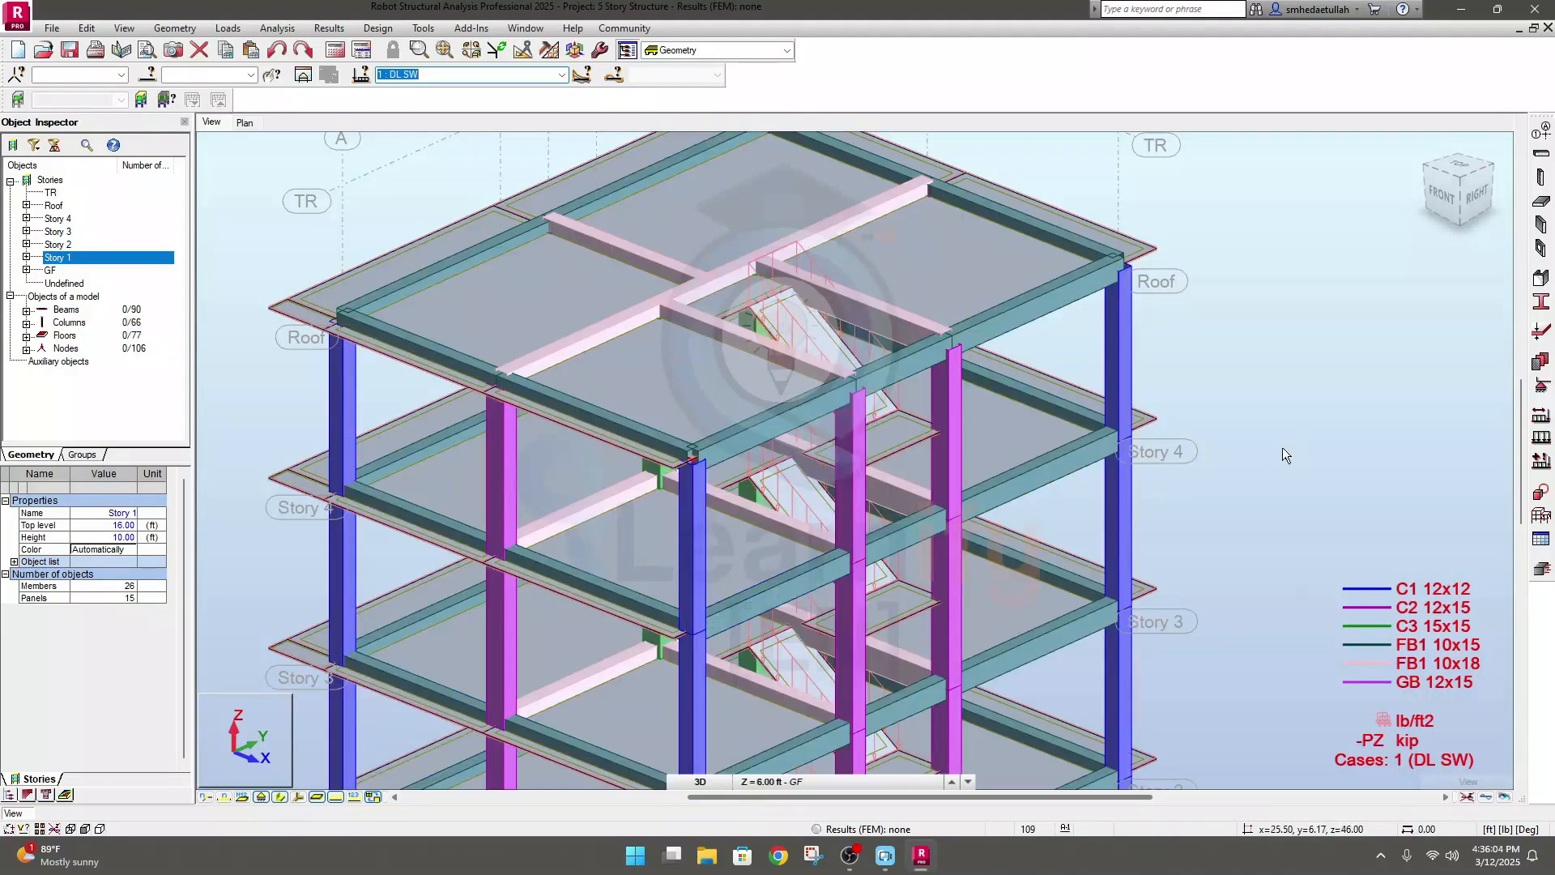
Turn off the load symbols in the 3D view's display settings
middle_click(1268, 479)
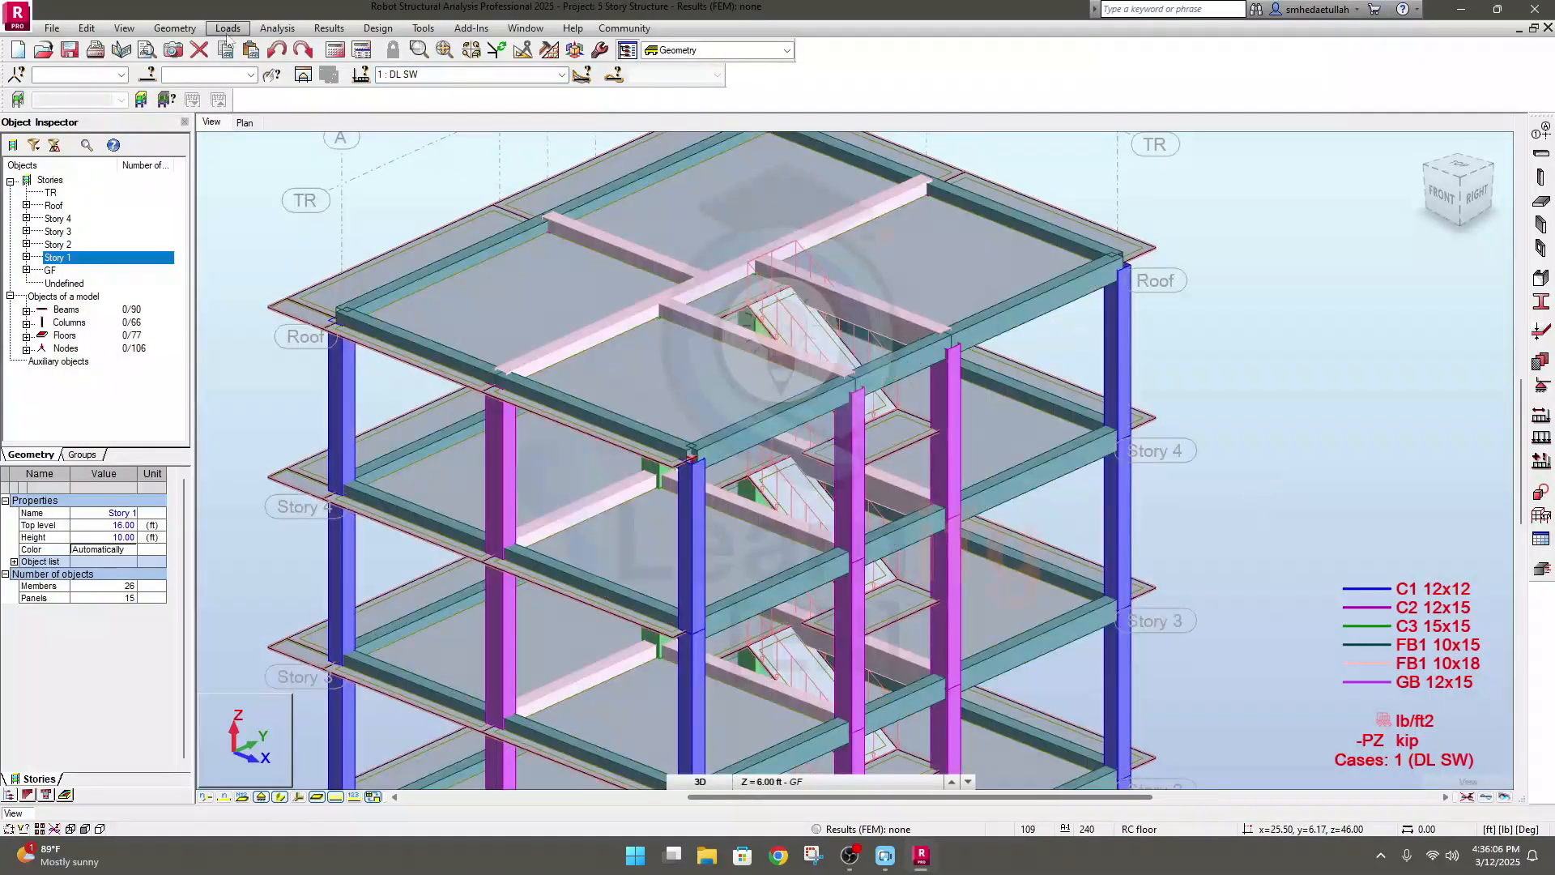
left_click(124, 29)
left_click(154, 206)
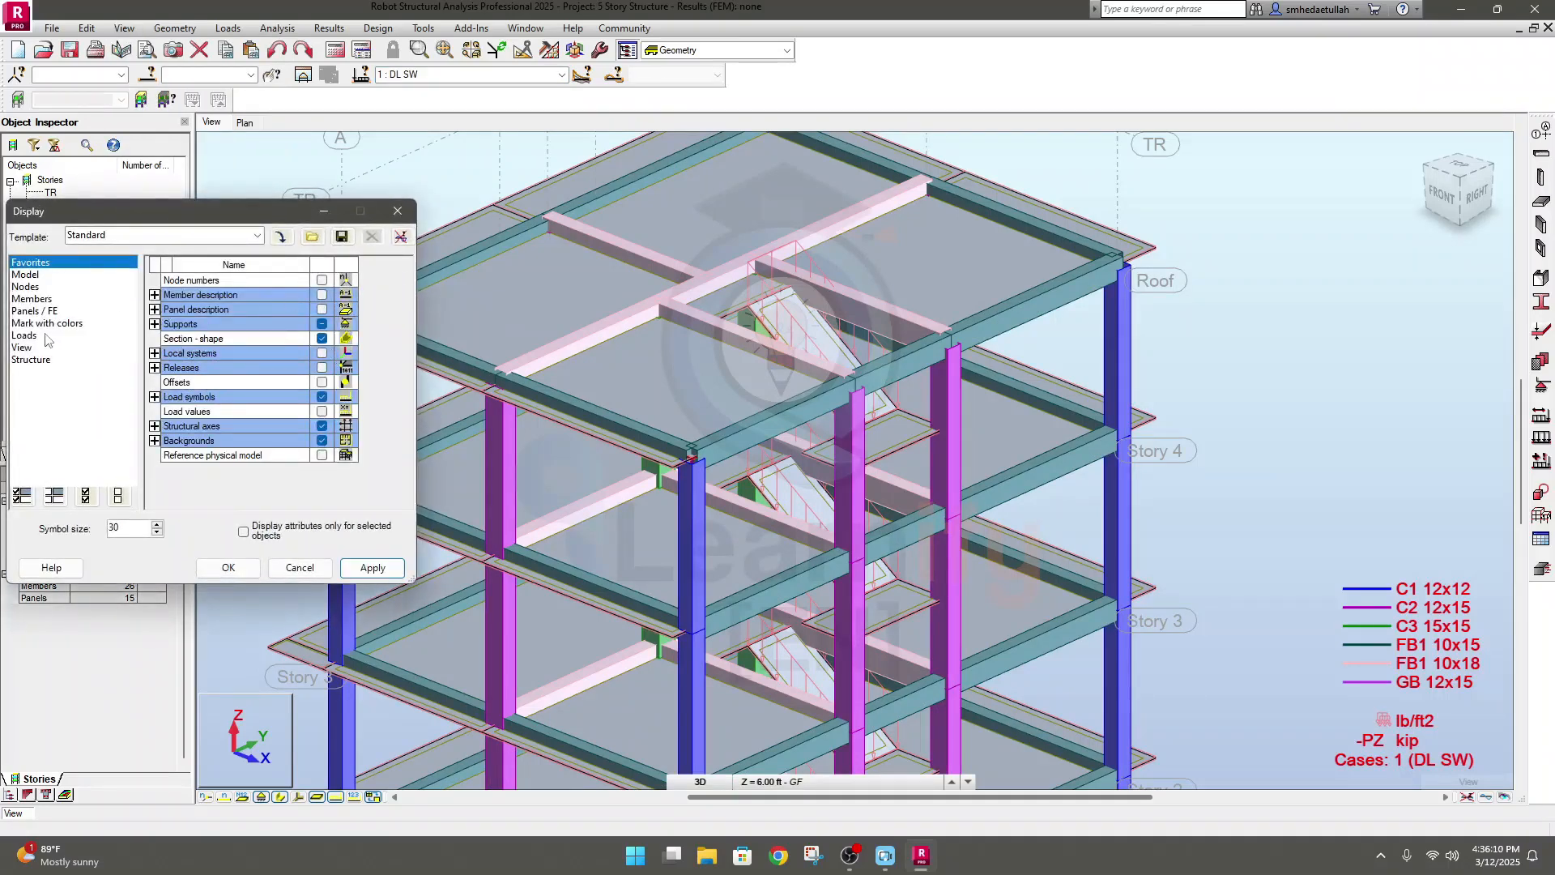
left_click(25, 335)
left_click(323, 280)
left_click(373, 567)
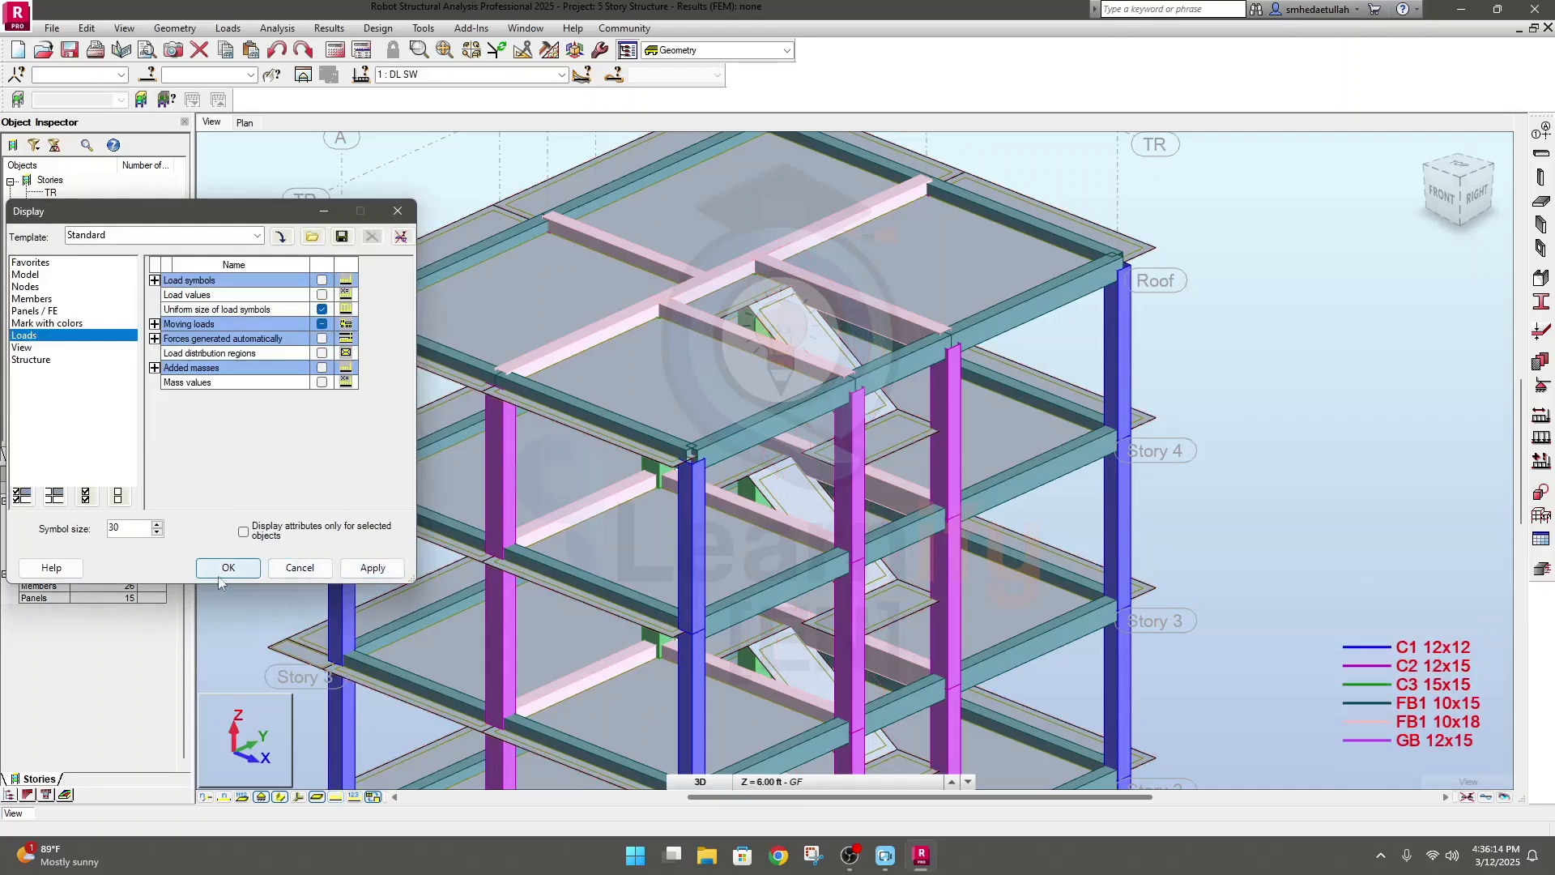
left_click(228, 569)
Select the four columns around the stair opening between Story 4 and the roof
middle_click_drag(1338, 471, 1277, 427, "shift")
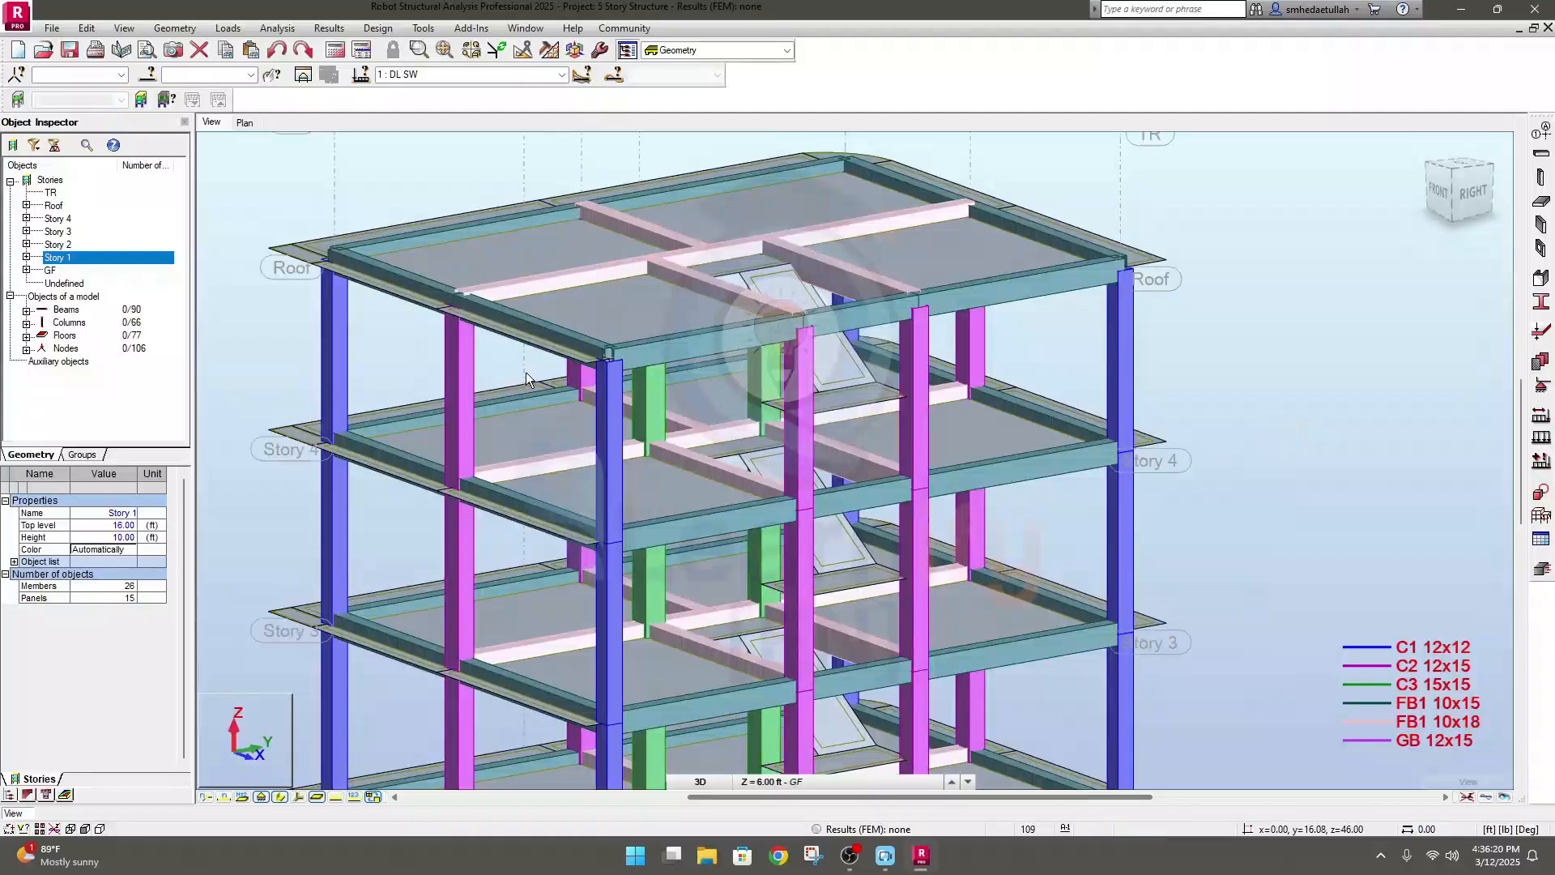
left_click(647, 405)
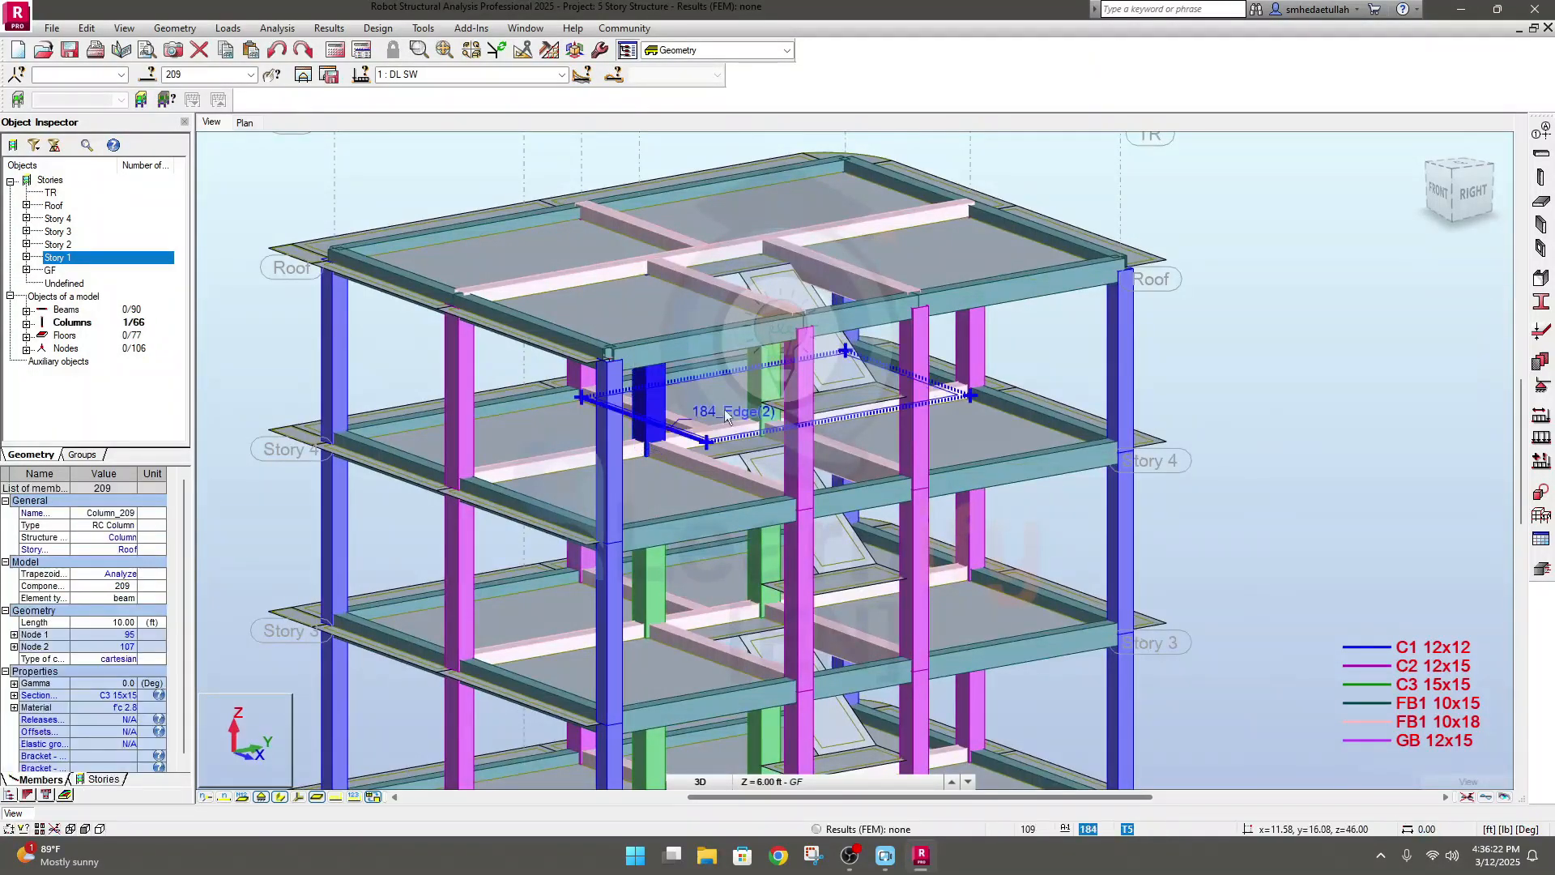
left_click(764, 391, "ctrl")
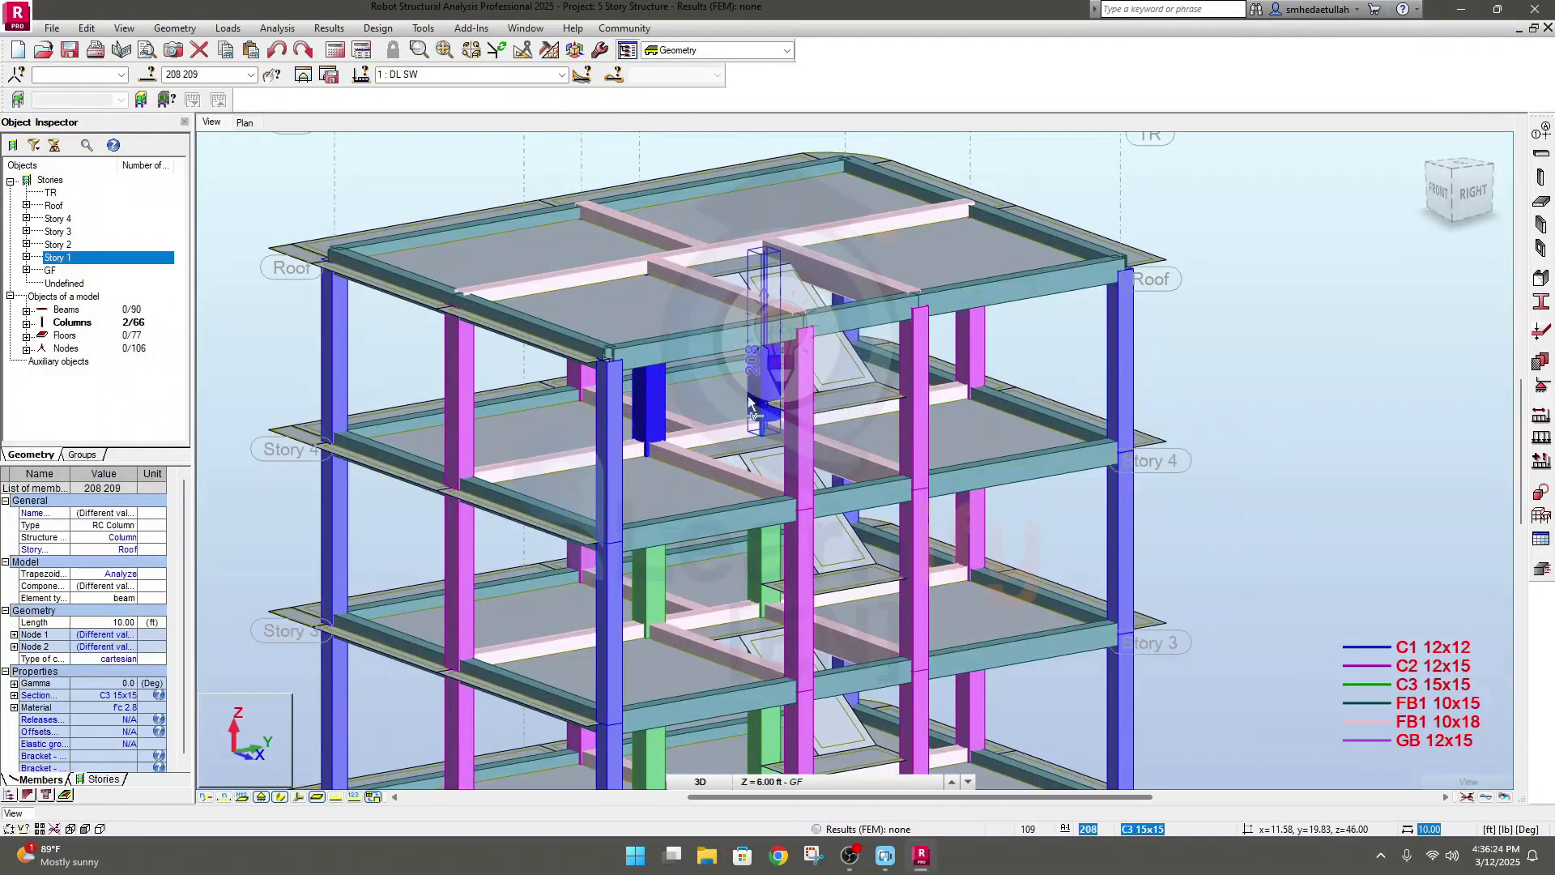
left_click(805, 472, "ctrl")
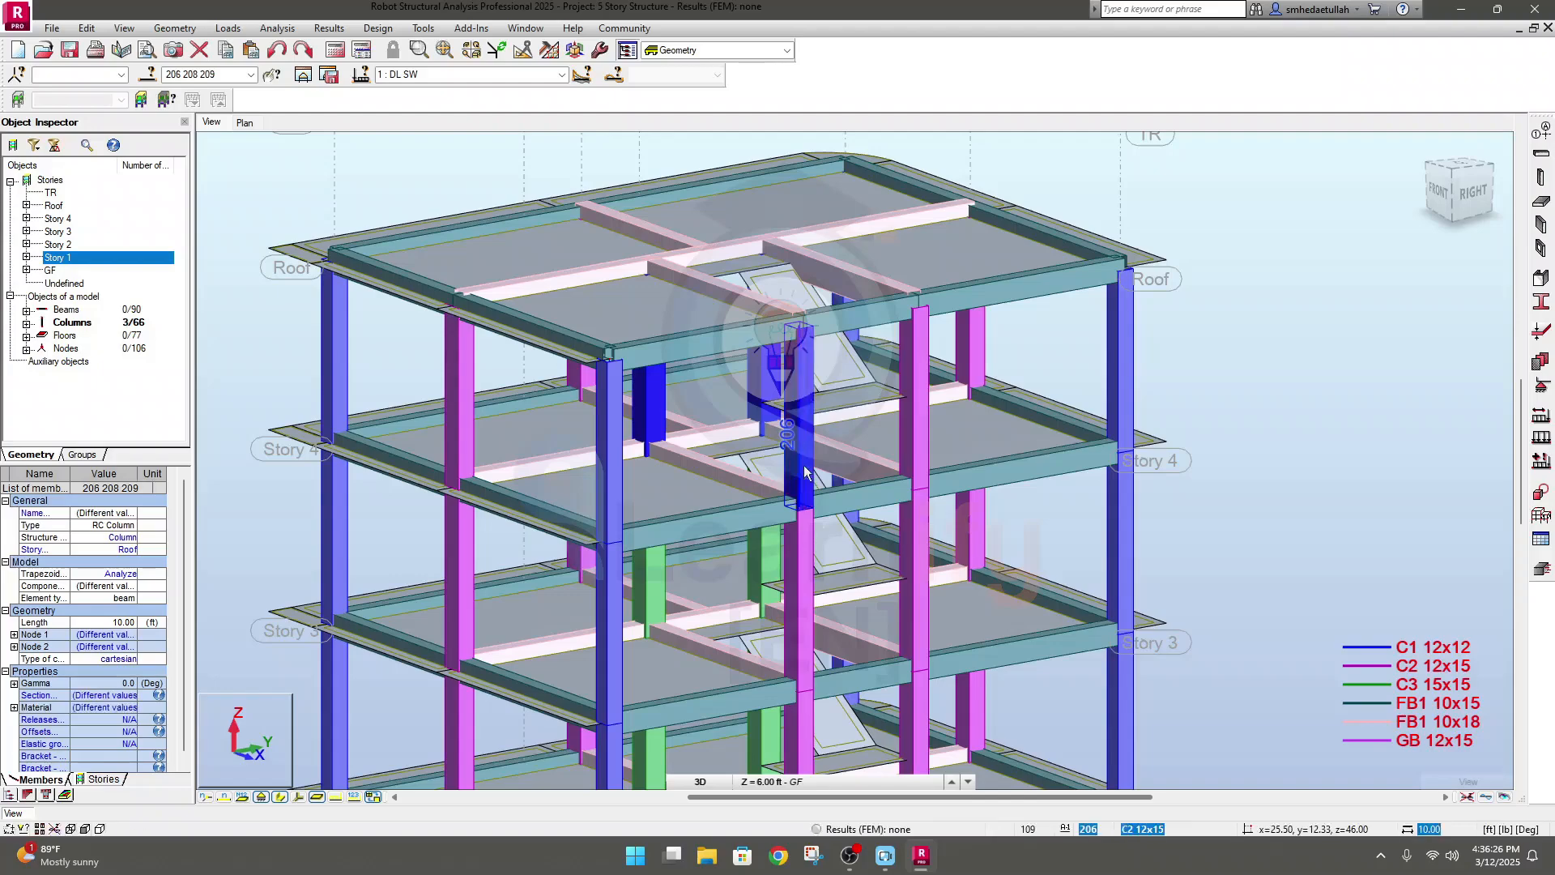
left_click(915, 444, "ctrl")
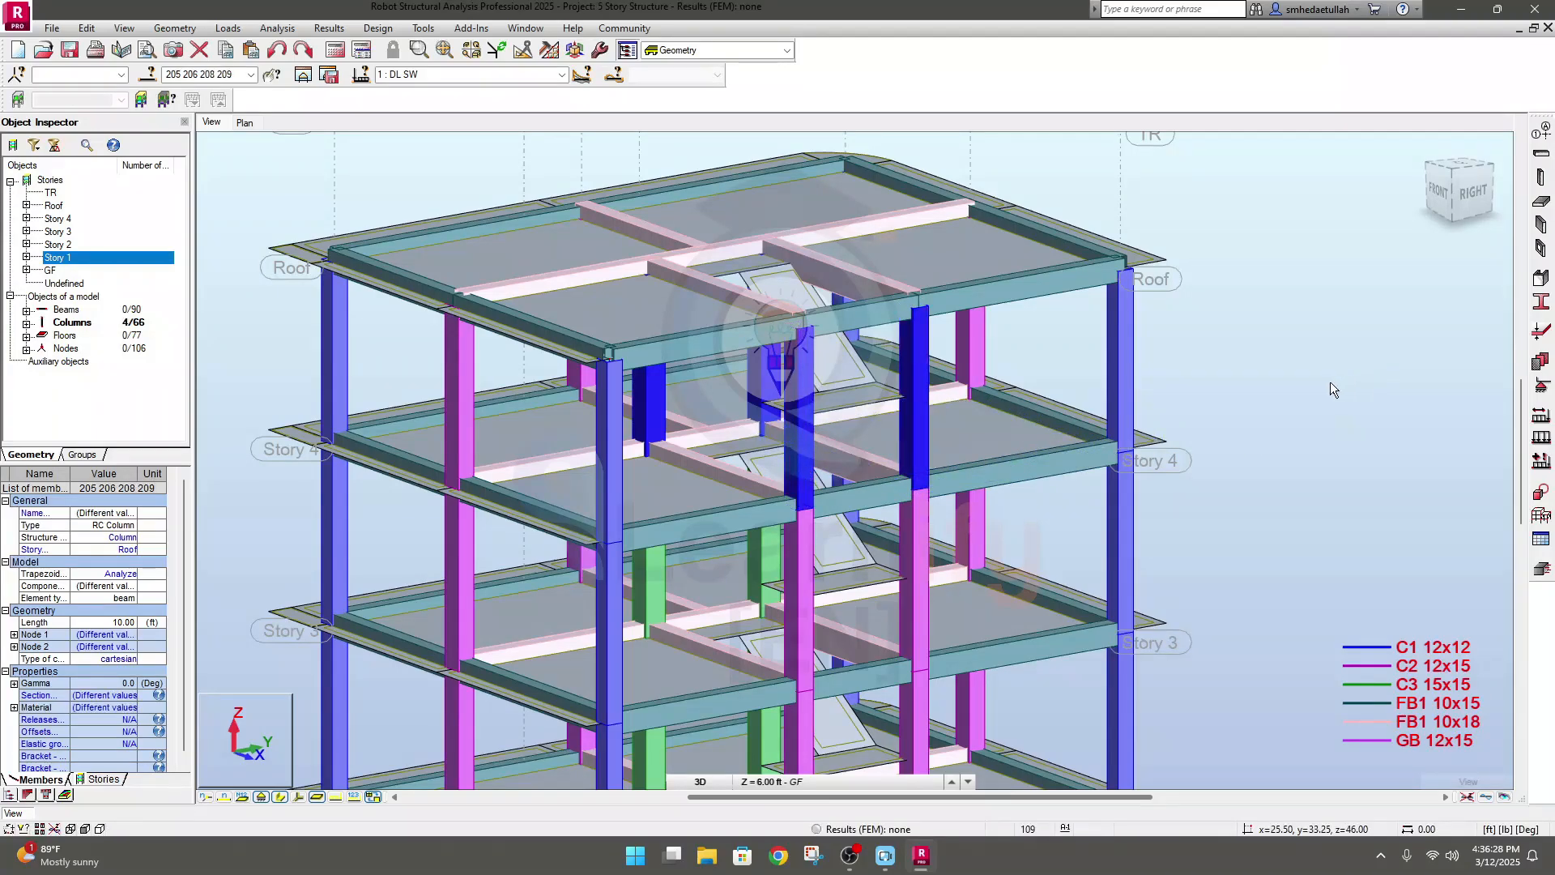
Add the four roof beams framing the stair opening to the column selection
middle_click_drag(1285, 385, 1275, 415, "shift")
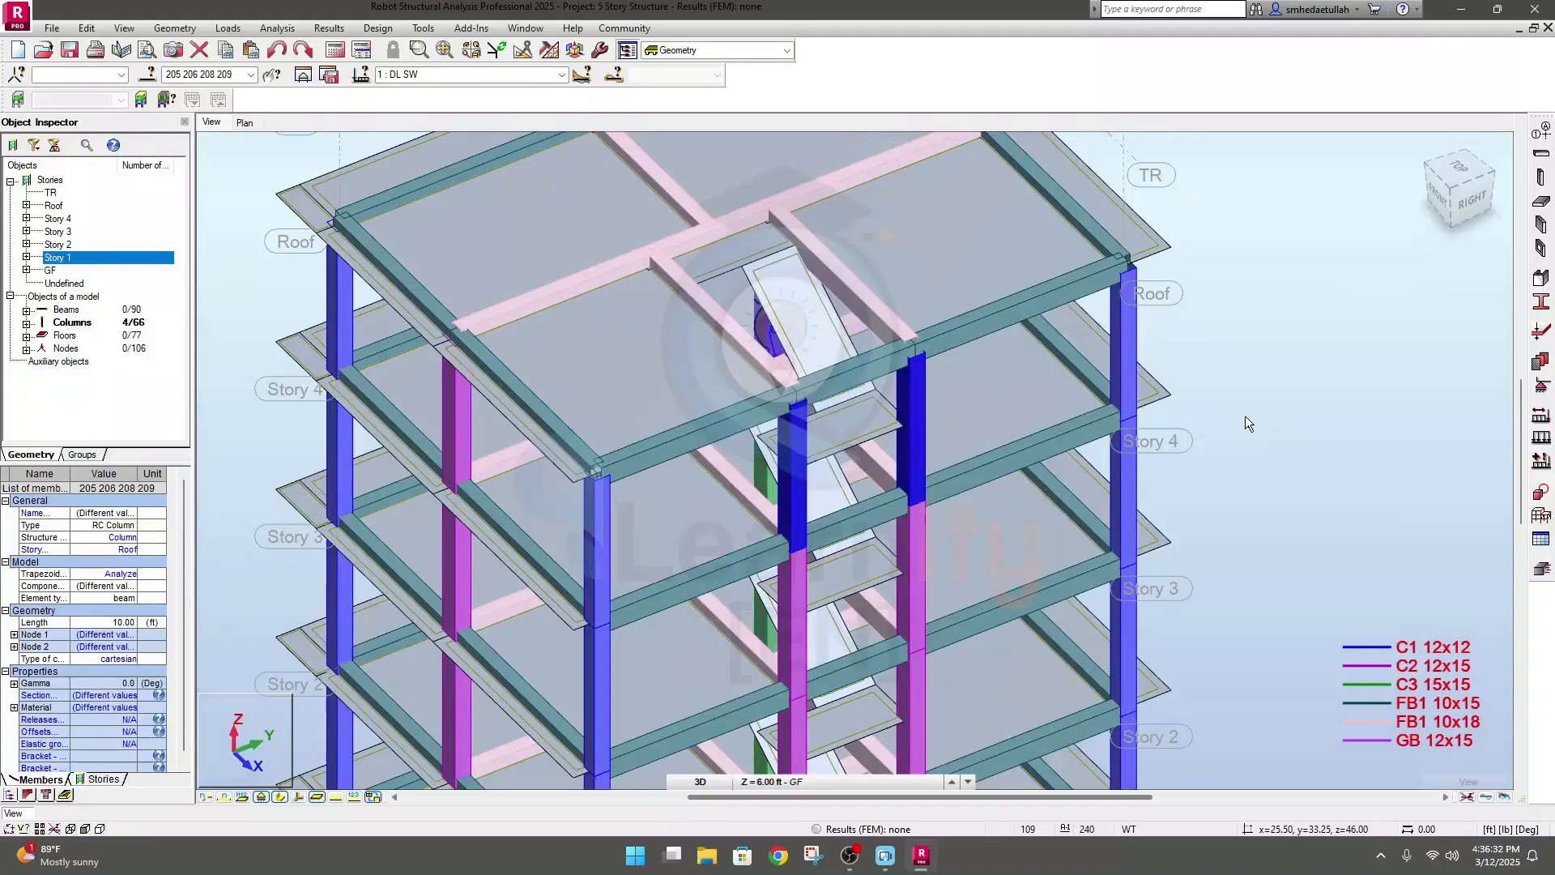
middle_click_drag(1239, 408, 1259, 452)
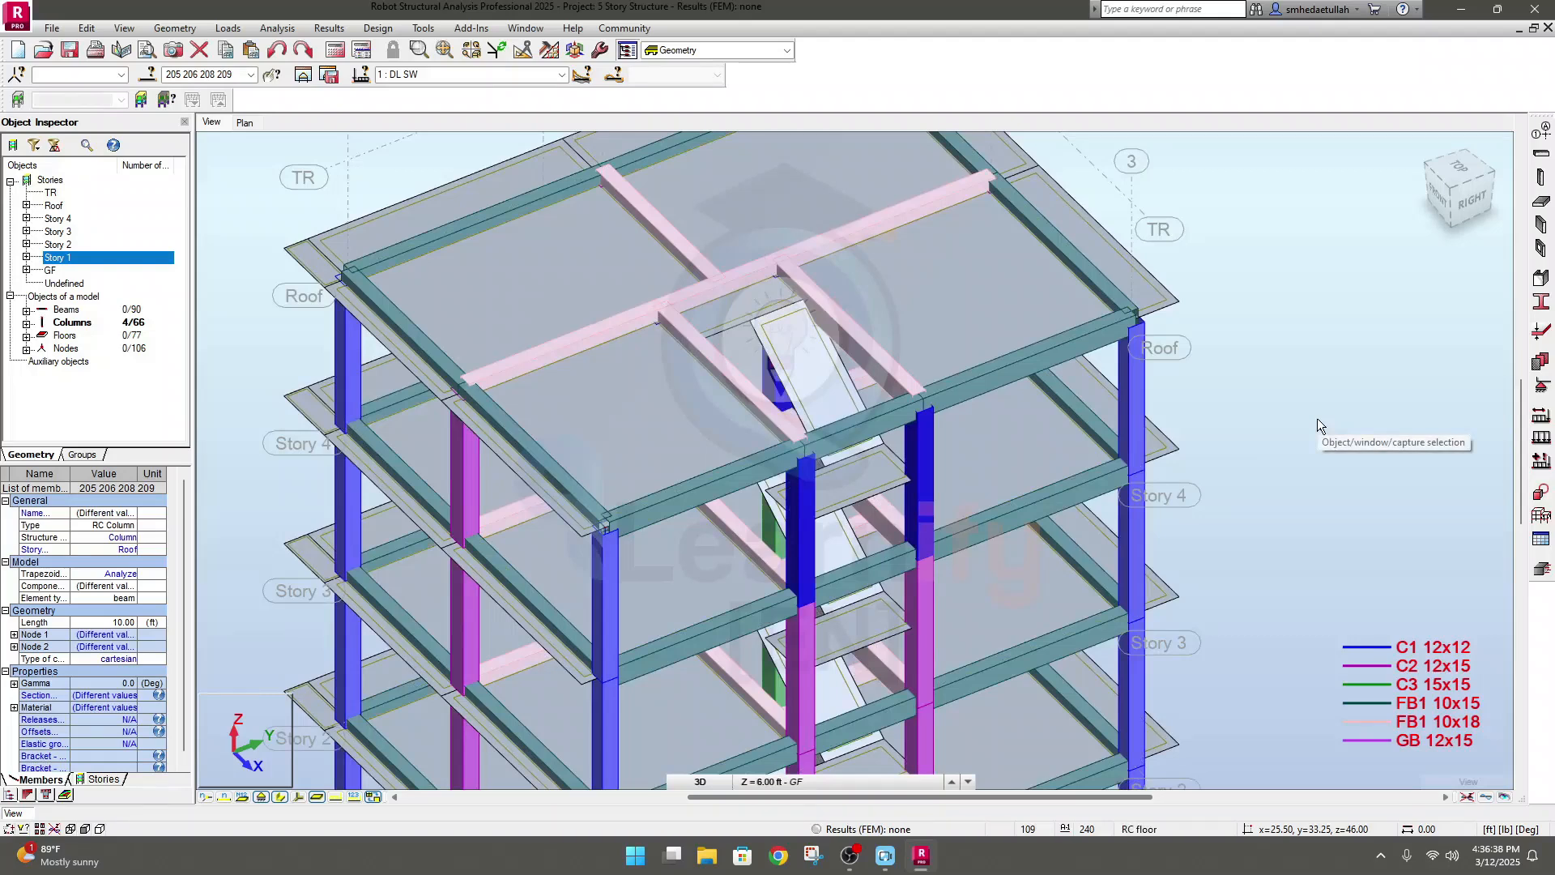
left_click(852, 332, "ctrl")
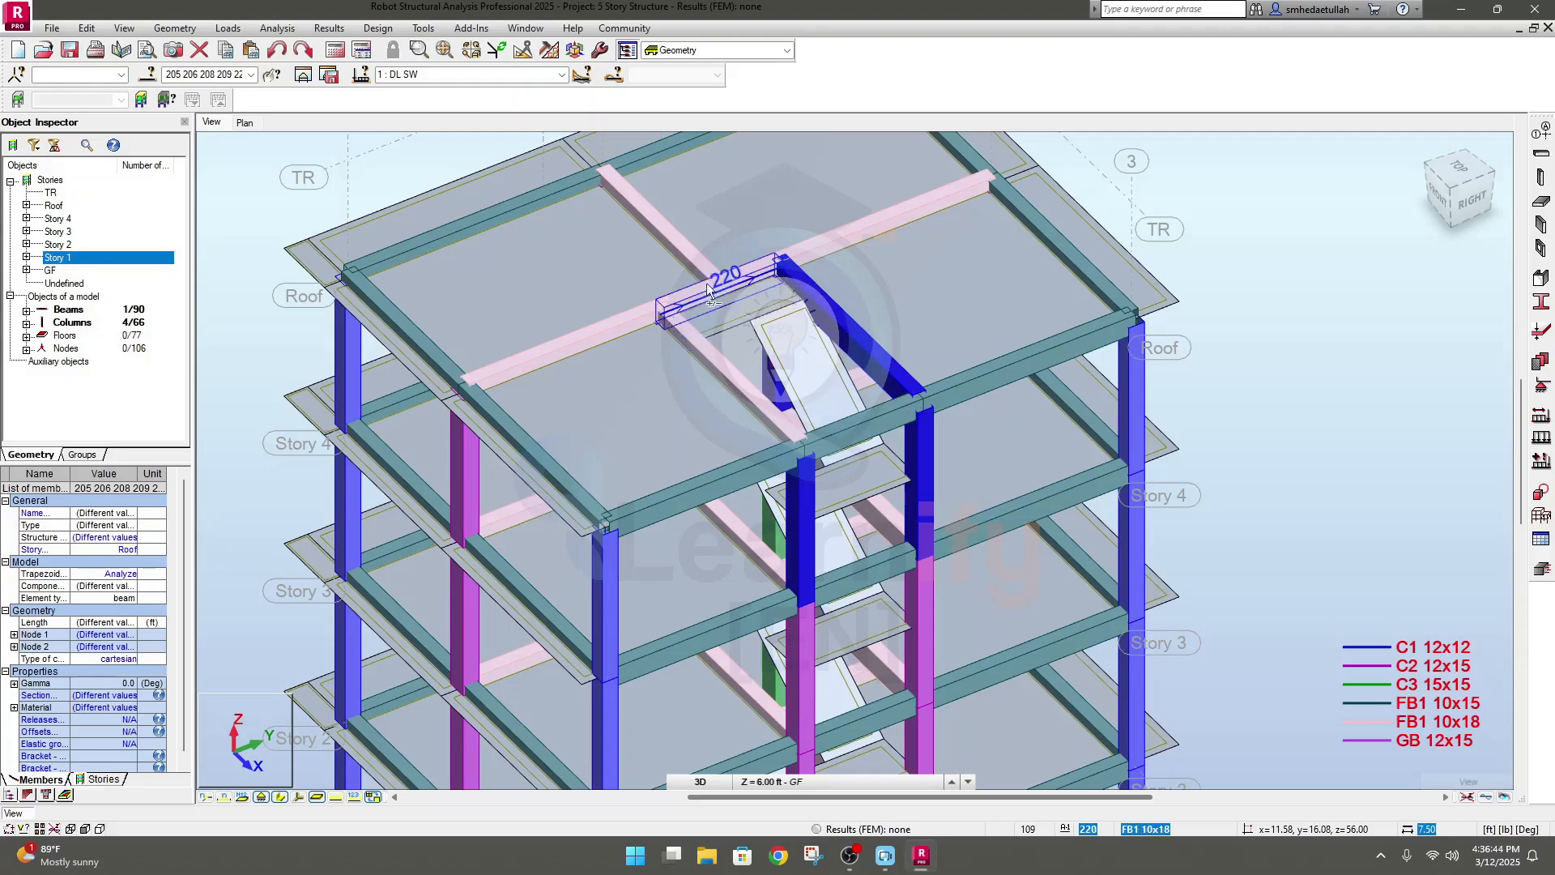
left_click(710, 292, "ctrl")
left_click(712, 346, "ctrl")
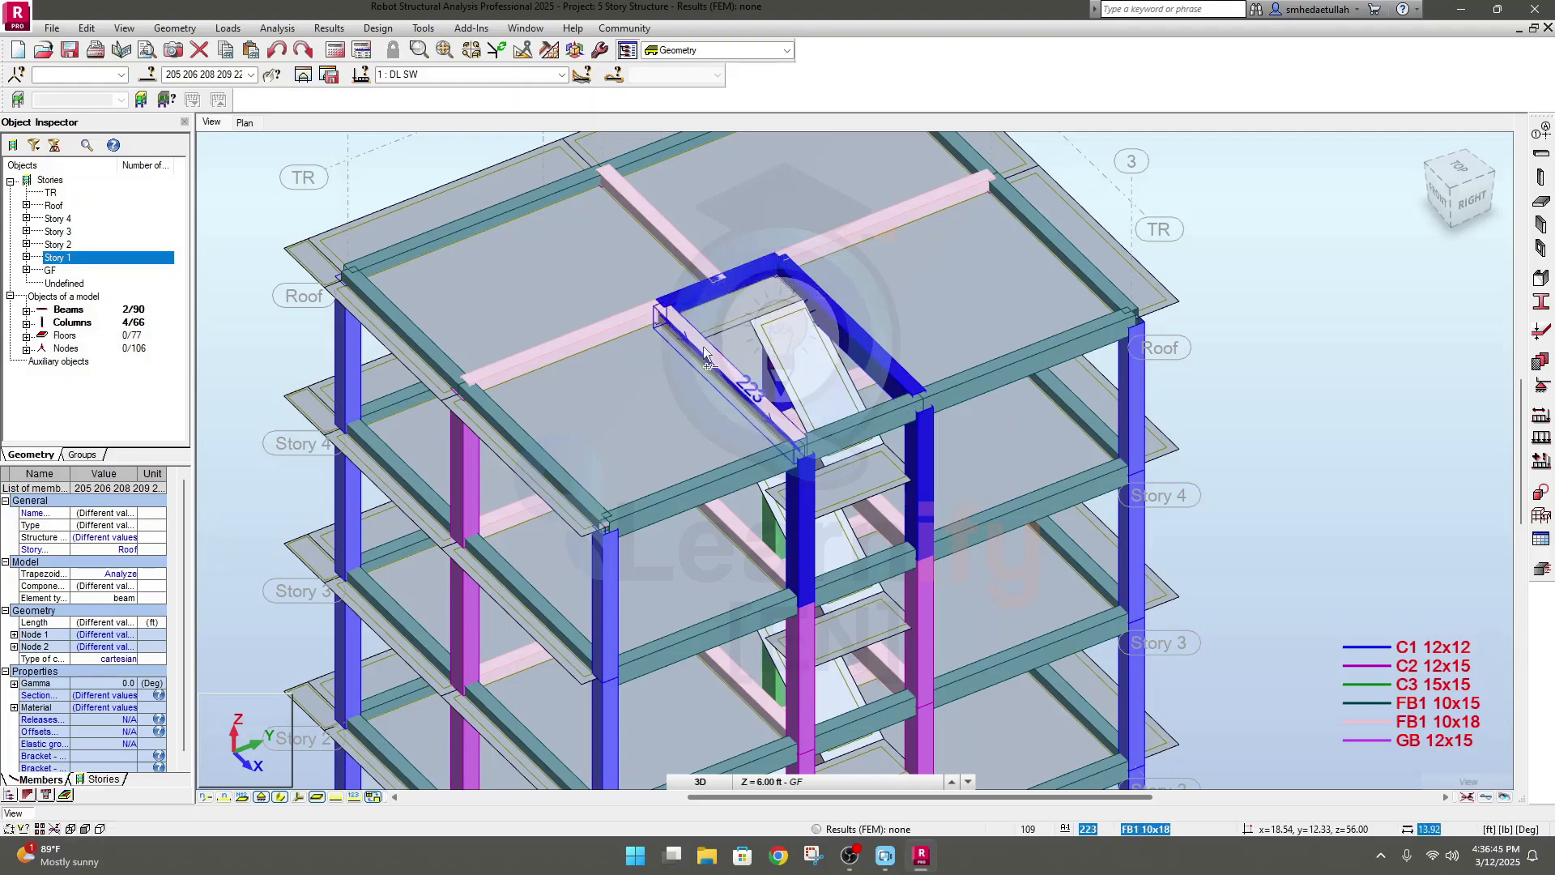
left_click(866, 416, "ctrl")
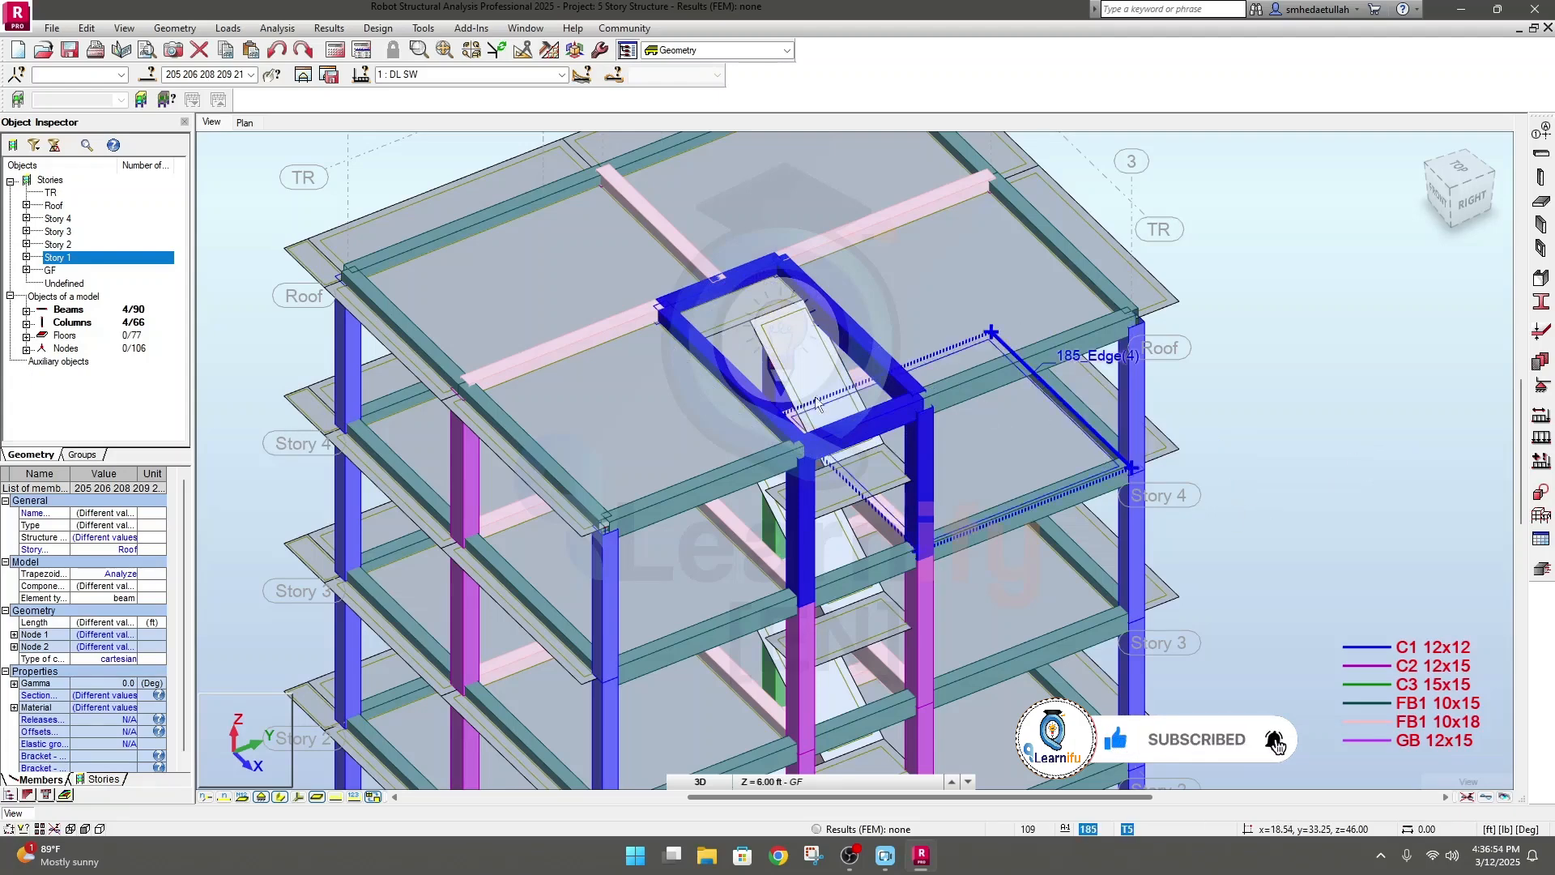
Examine the model's beam list to check which beams are selected
left_click(26, 310)
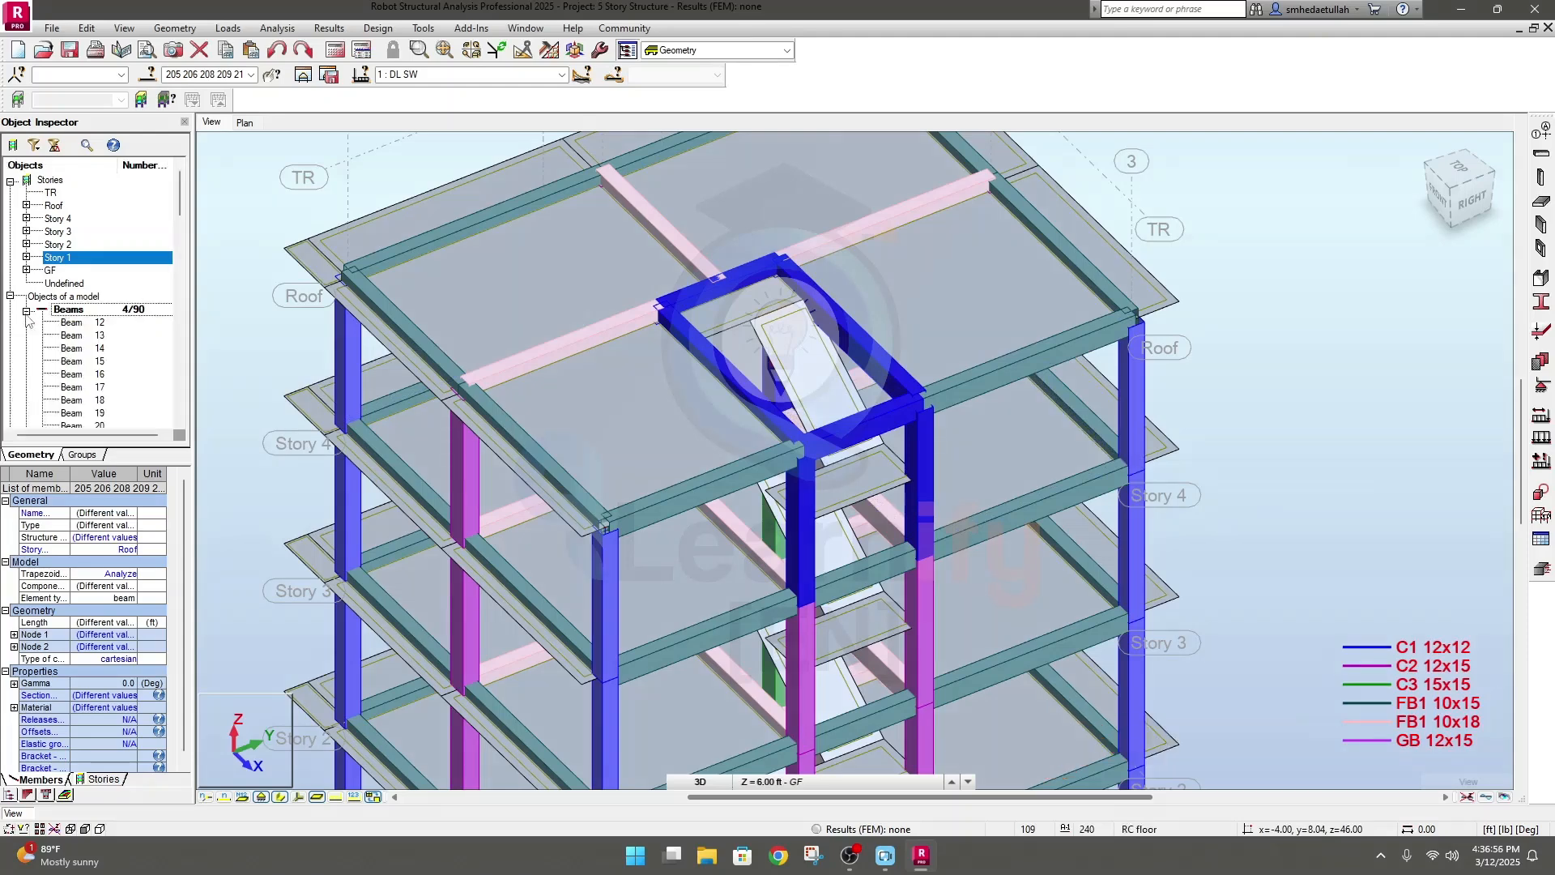
scroll(104, 360, "down", 3)
scroll(109, 368, "down", 10)
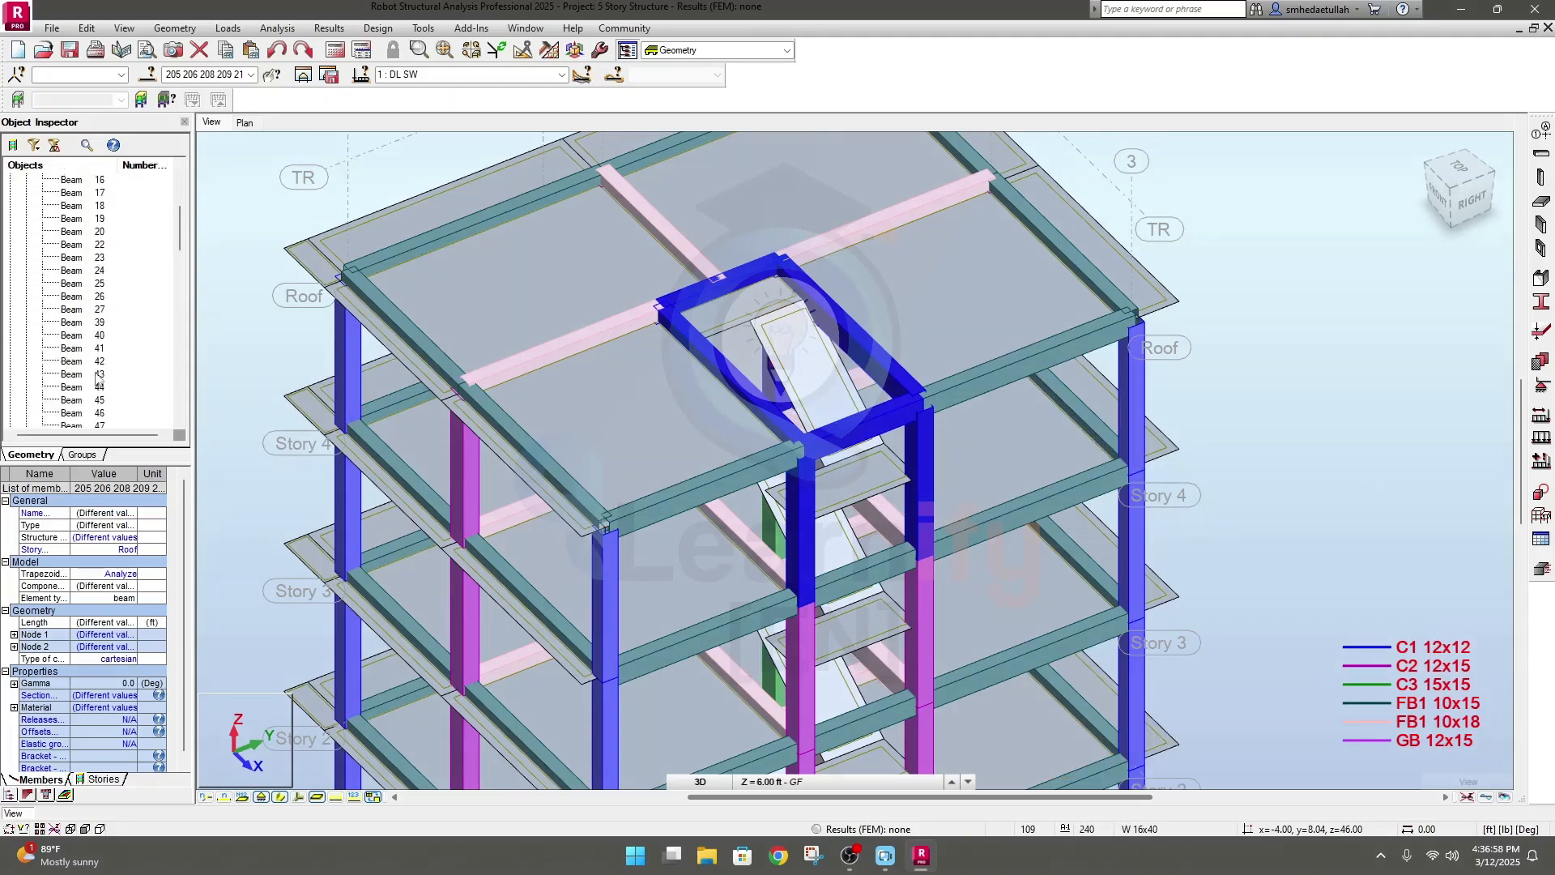
scroll(97, 364, "down", 10)
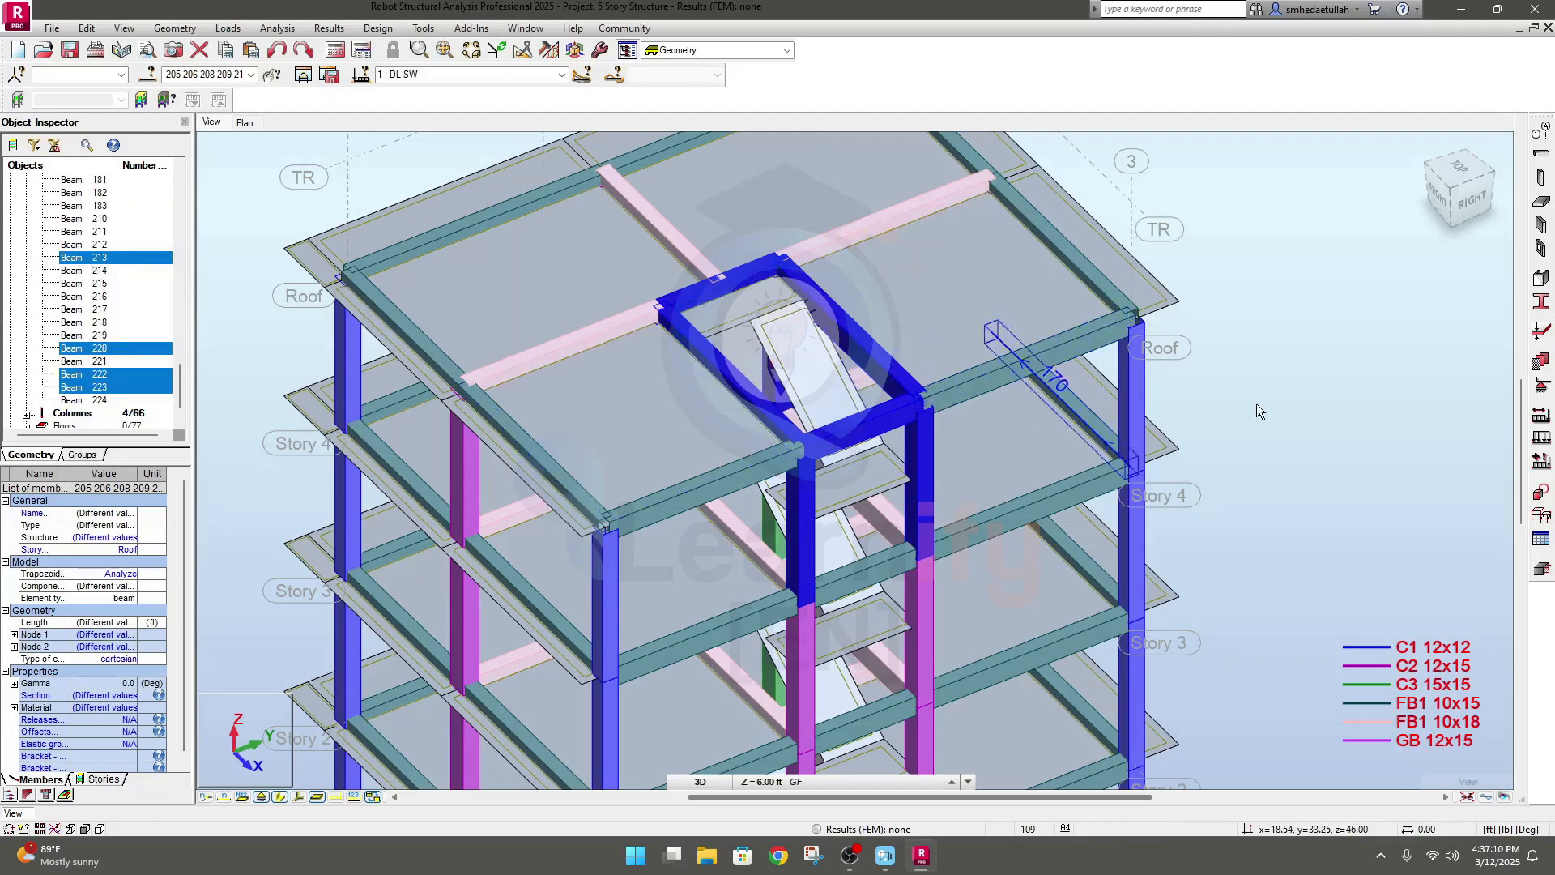
scroll(1297, 441, "down", 2)
middle_click_drag(1297, 441, 1204, 458)
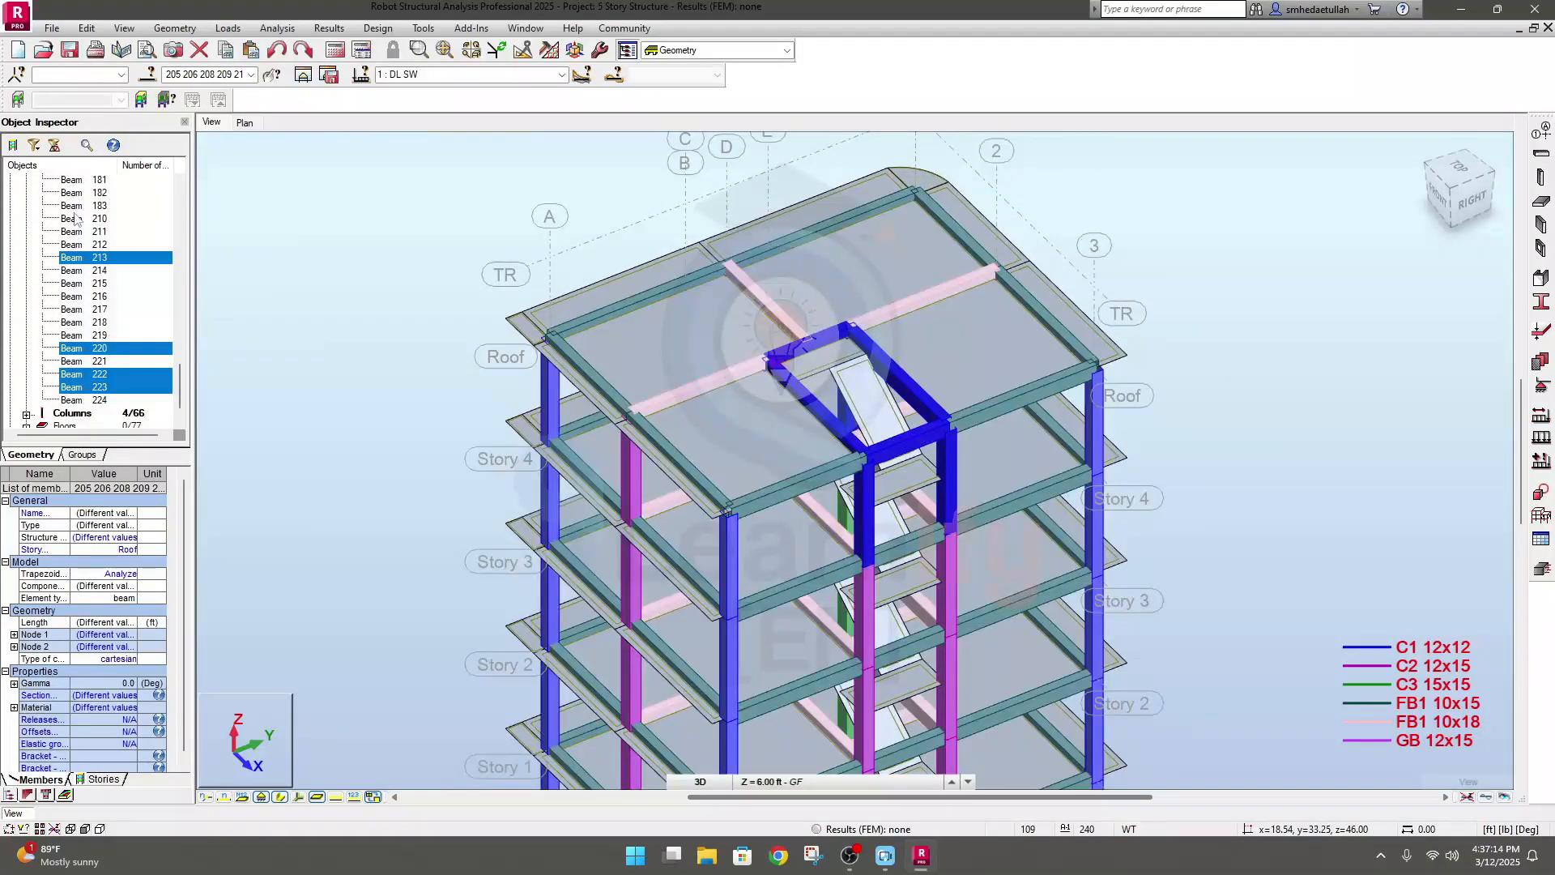
scroll(69, 206, "up", 4)
scroll(69, 204, "up", 20)
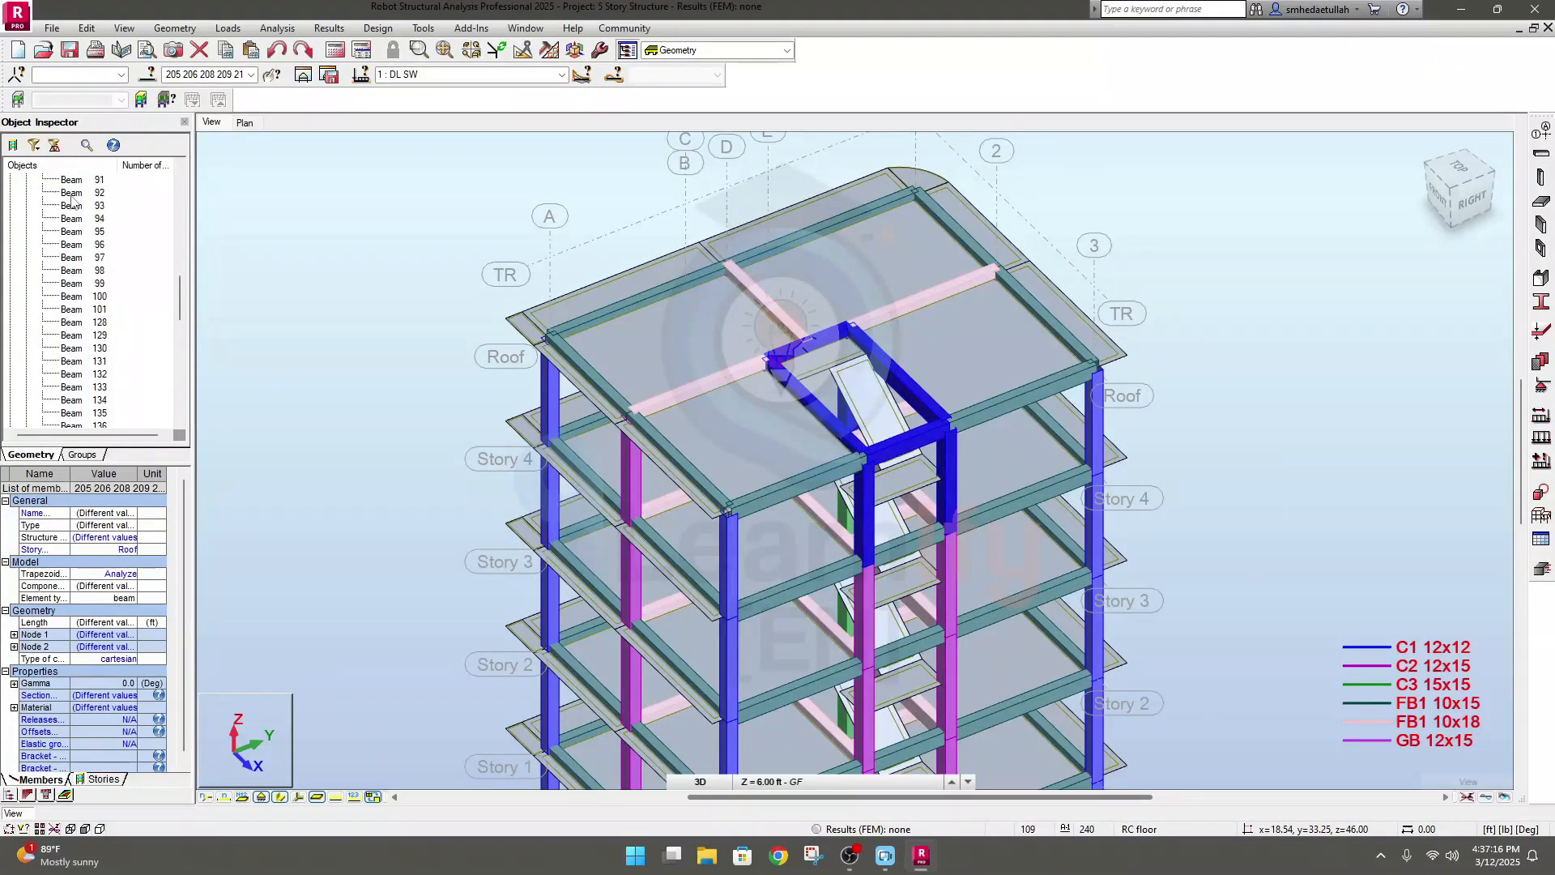
scroll(71, 198, "up", 4)
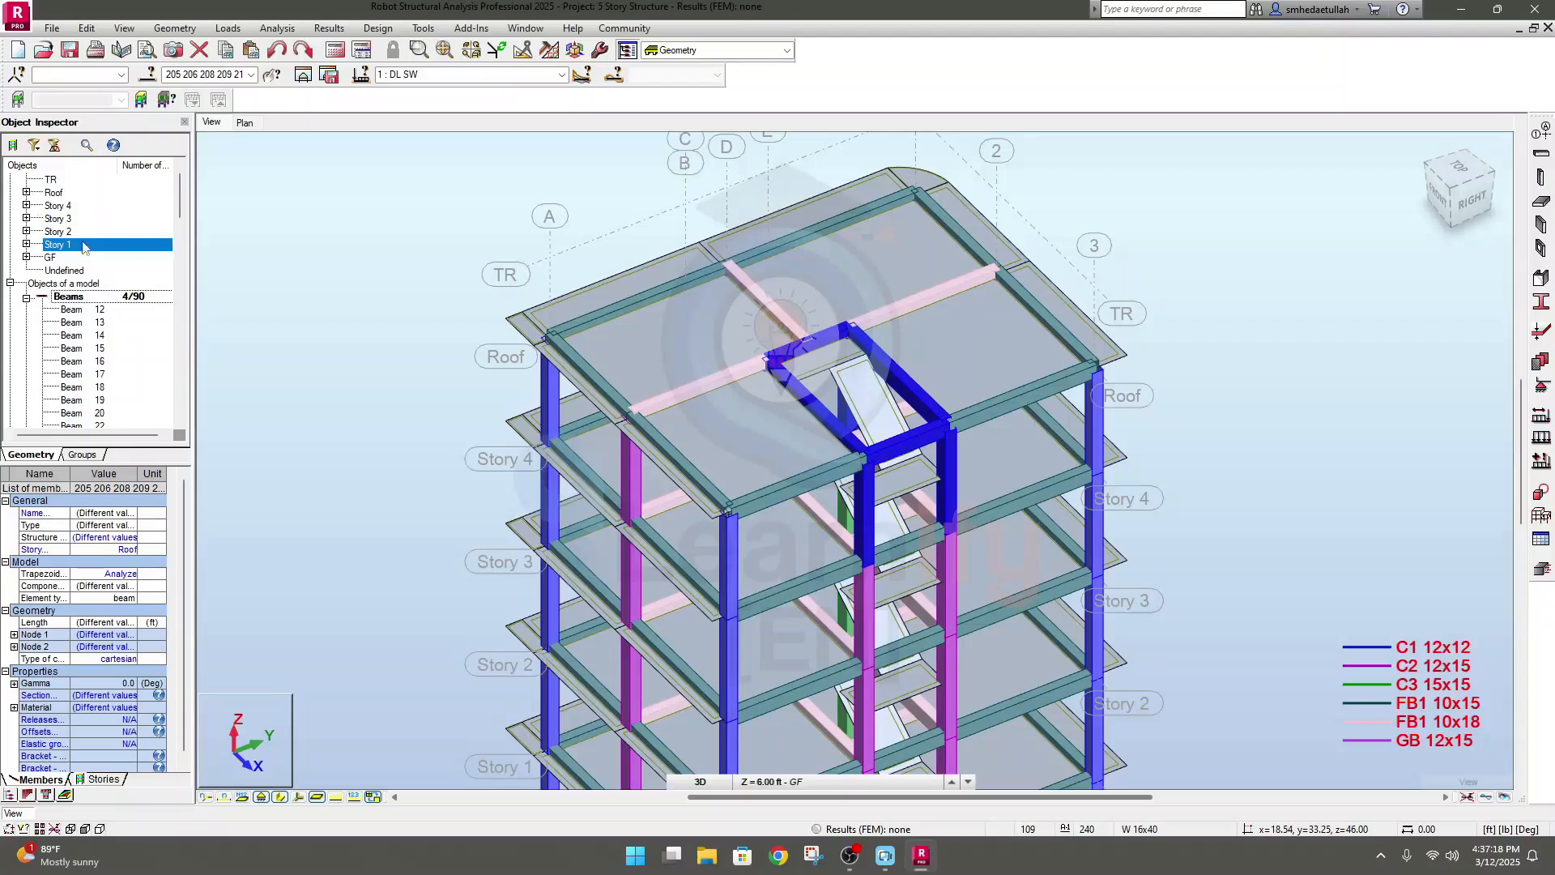
scroll(81, 243, "up", 1)
Copy only the selected elements of the Roof story once to the story above, and clear the selection
left_click(50, 206)
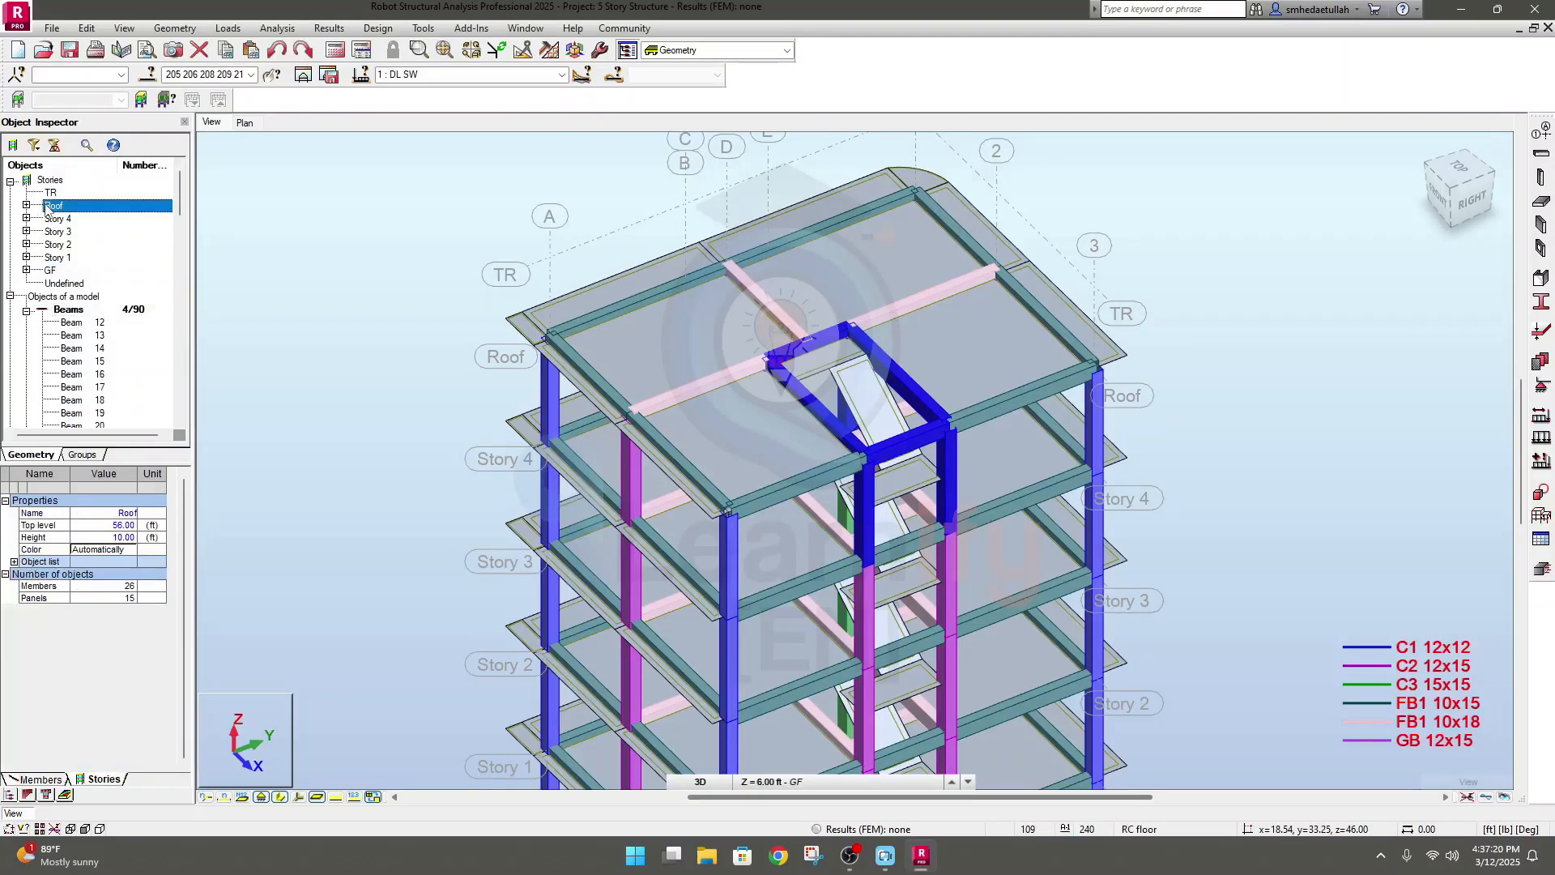
right_click(49, 206)
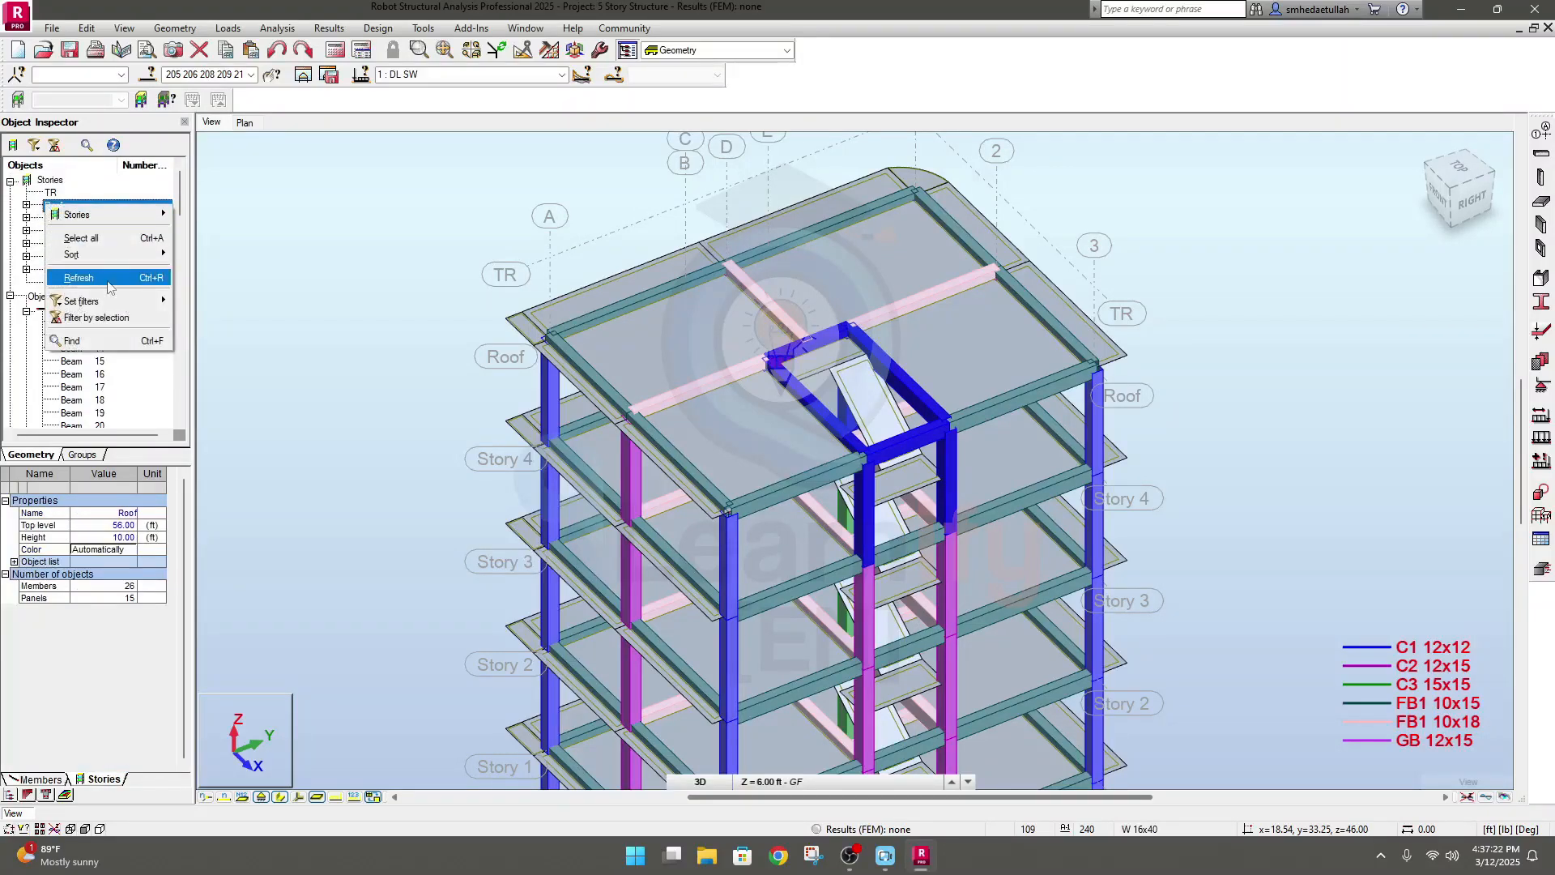
mouse_move(81, 214)
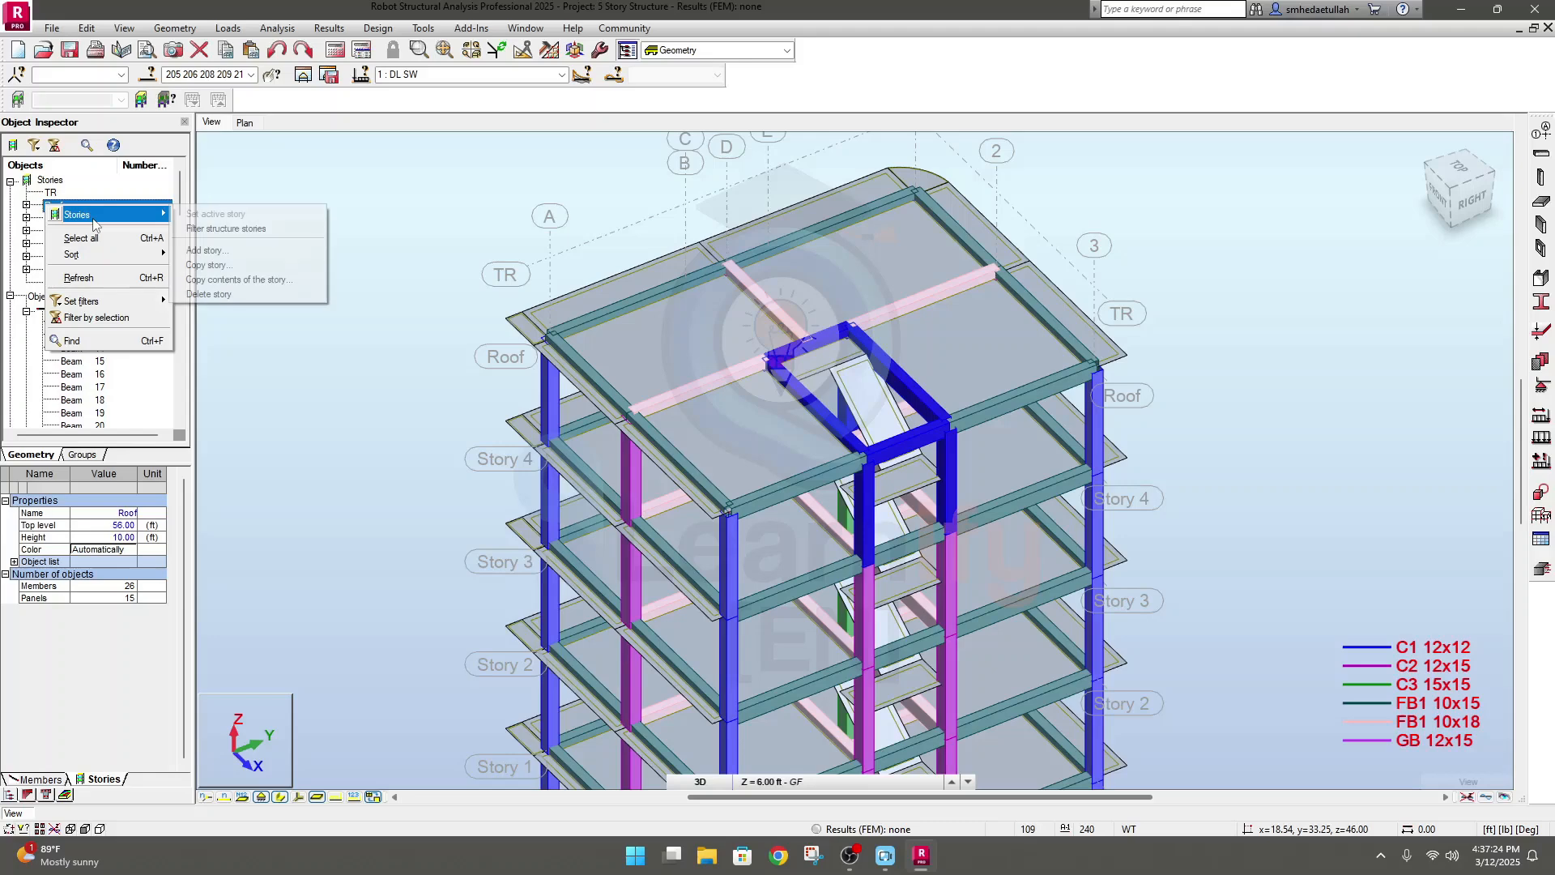
left_click(220, 282)
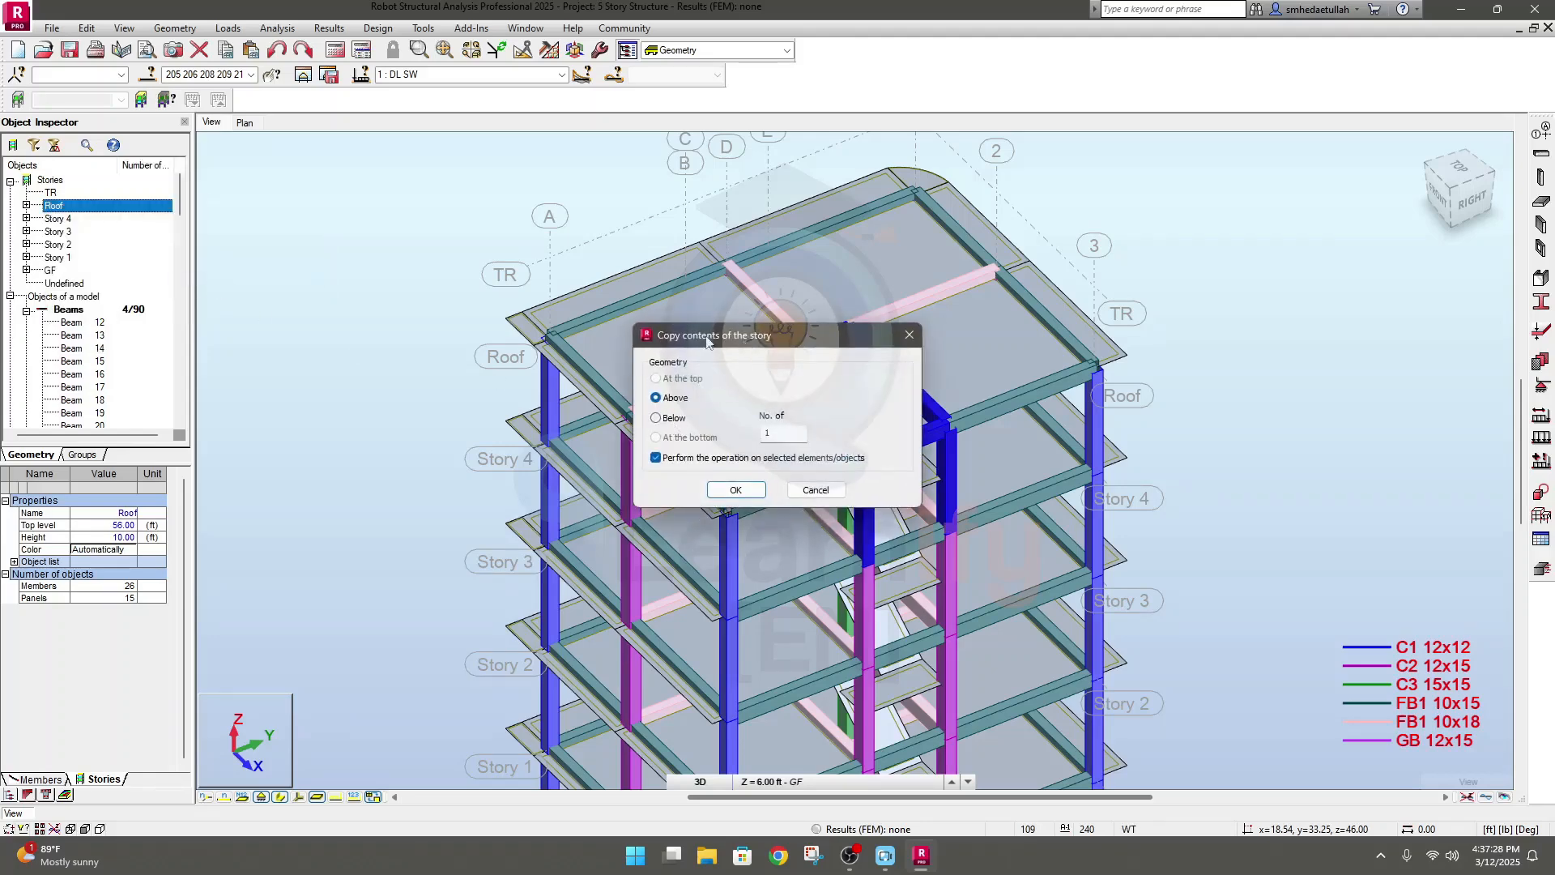
left_click_drag(743, 344, 282, 299)
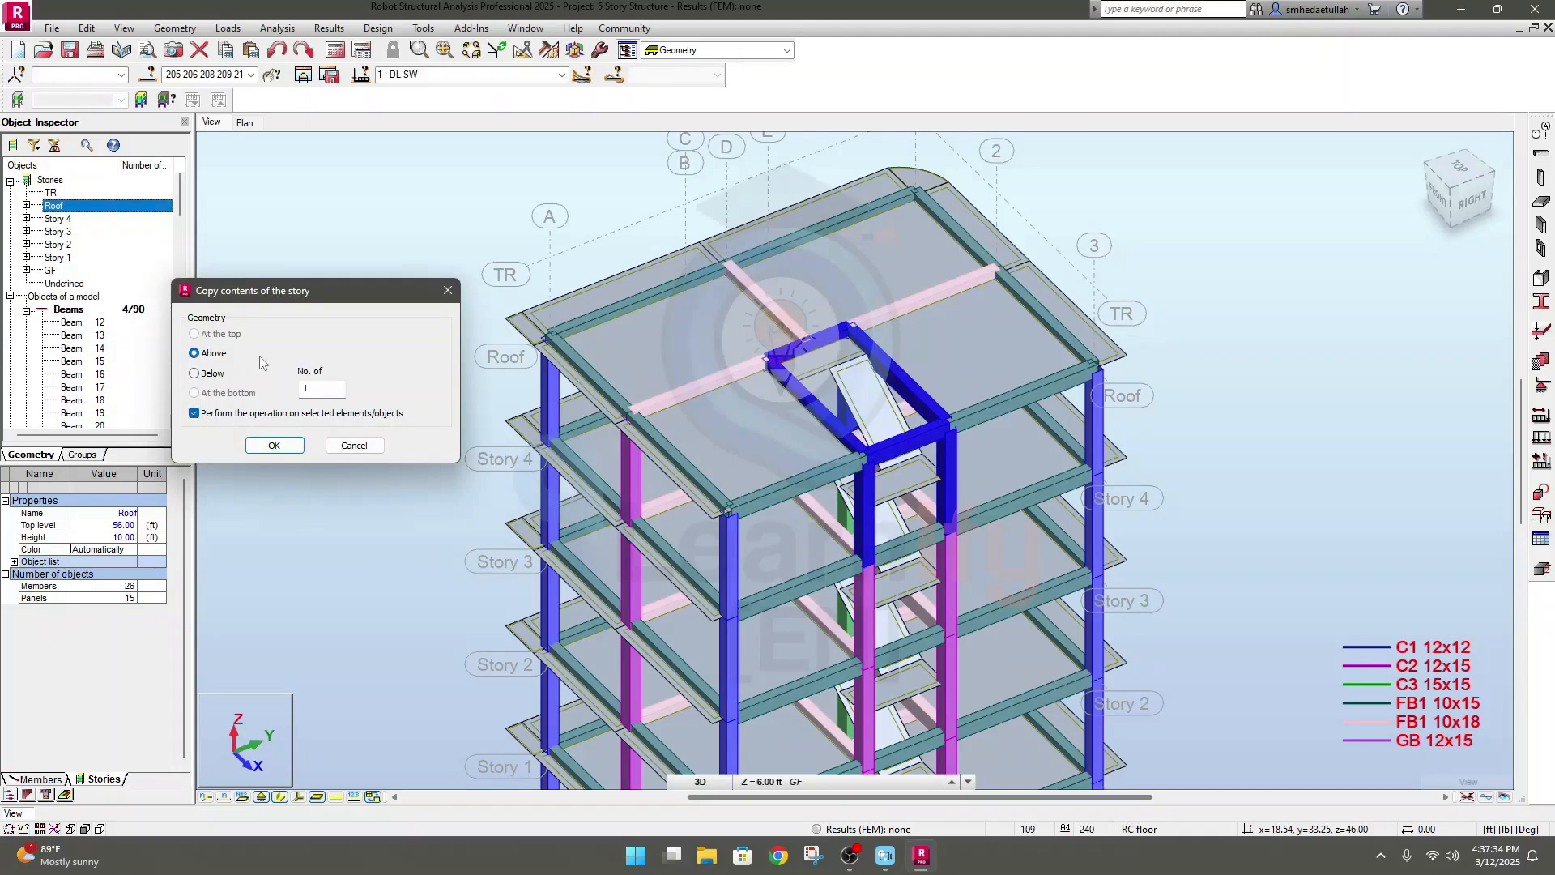
left_click(275, 445)
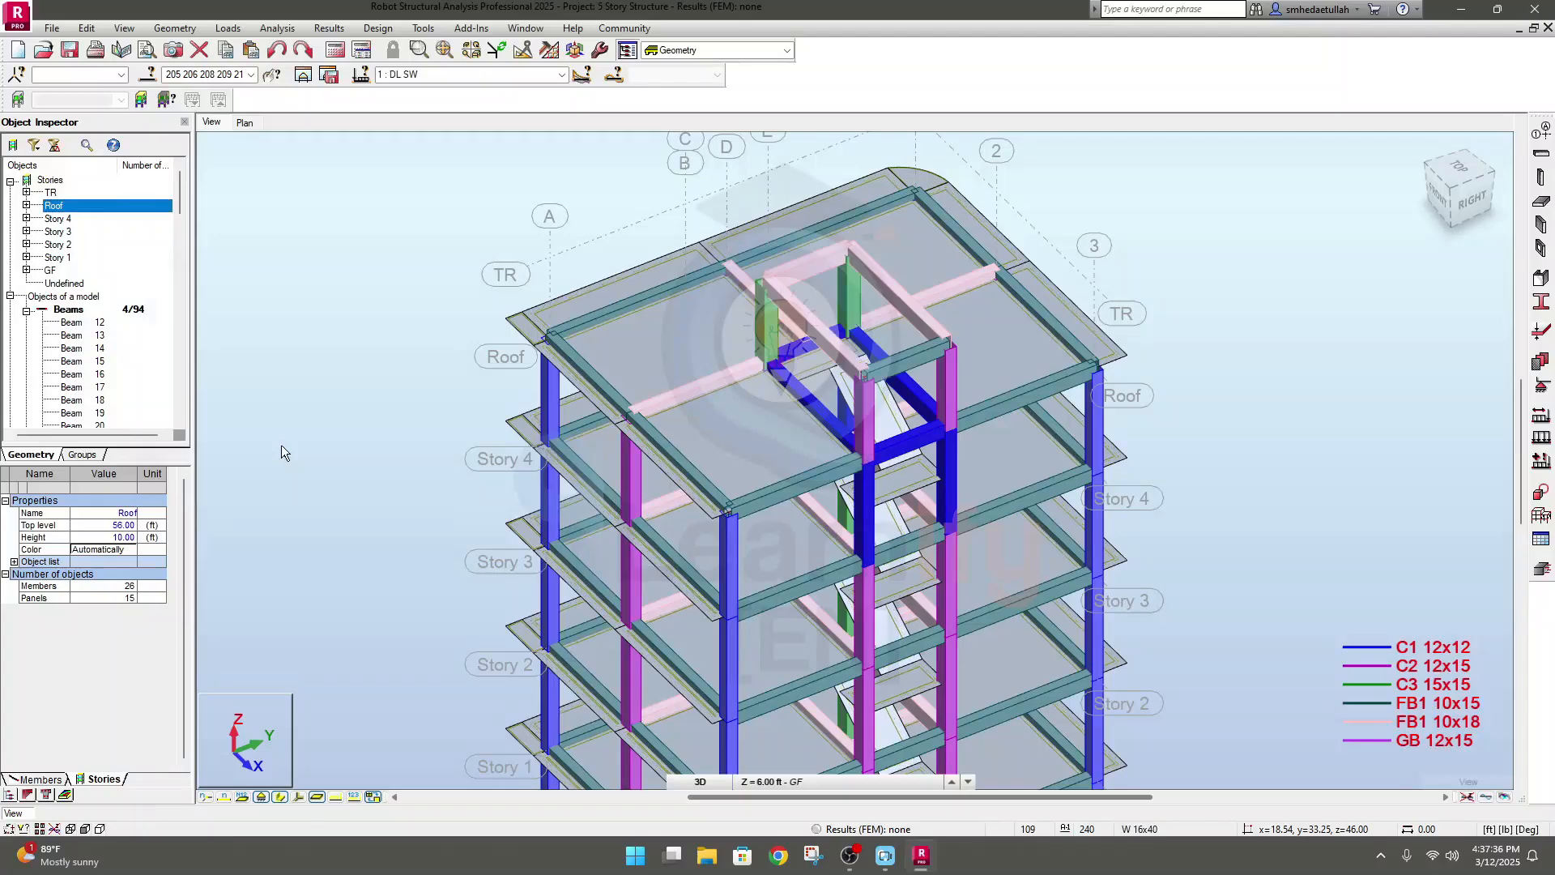
middle_click_drag(1312, 400, 1289, 417)
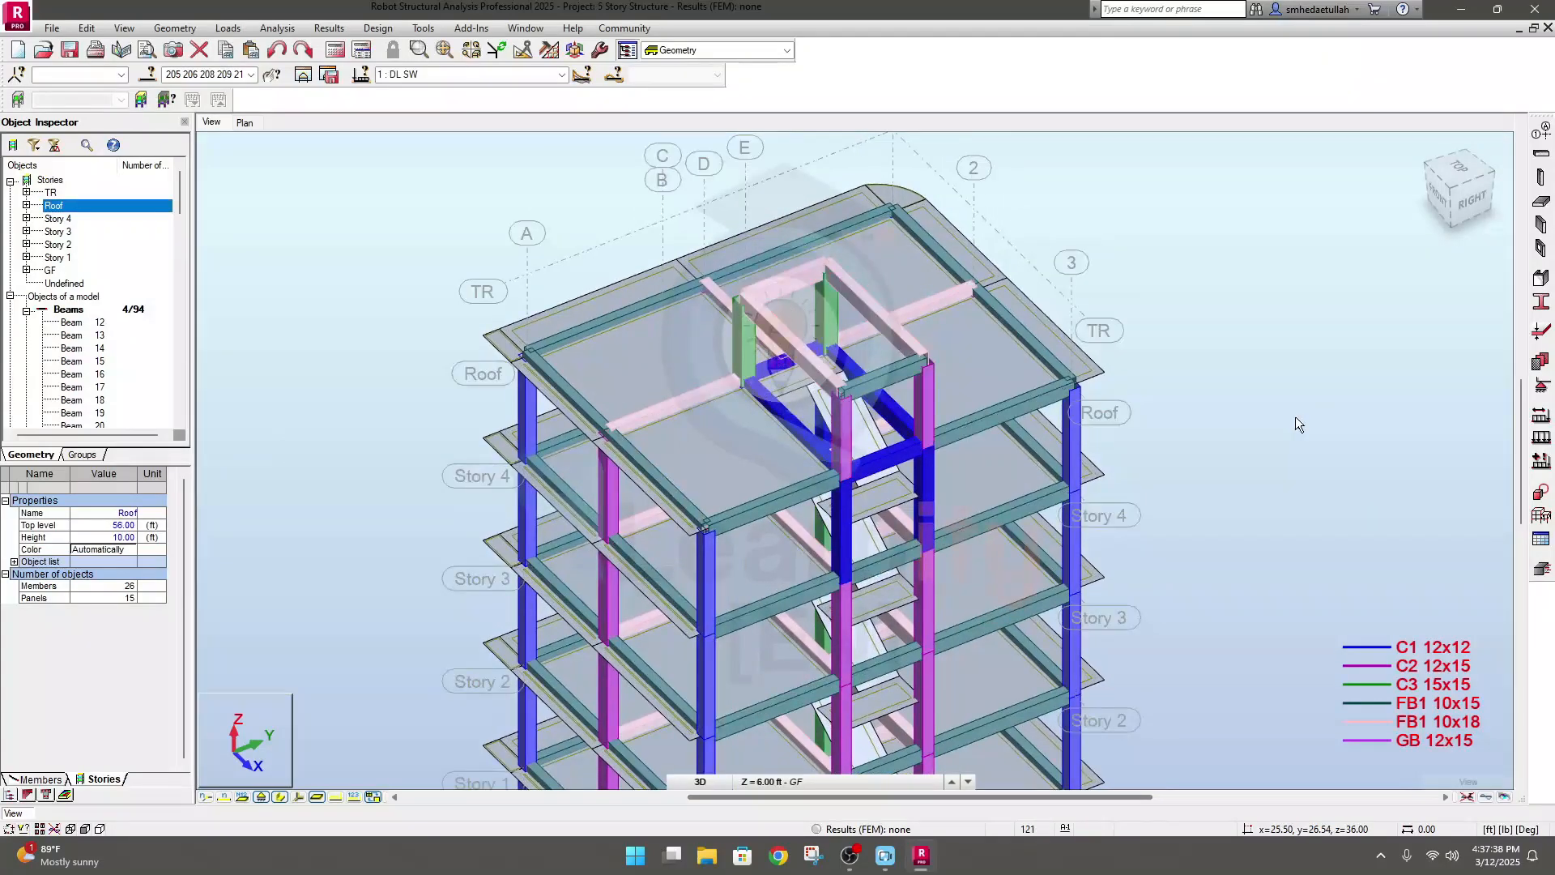
left_click(1294, 416)
left_click(937, 413)
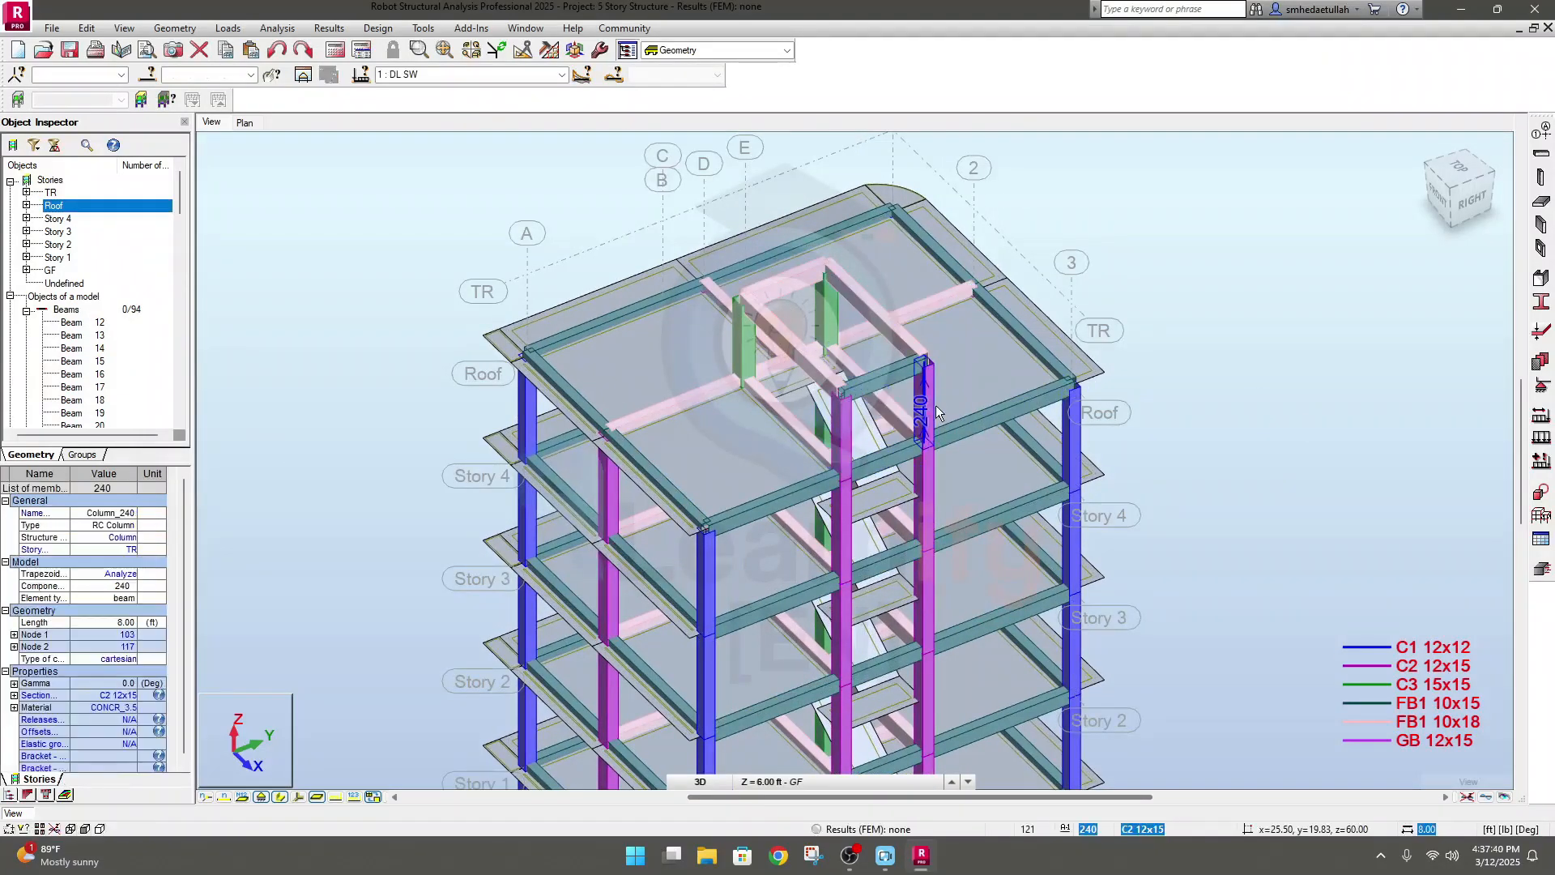
key("Escape")
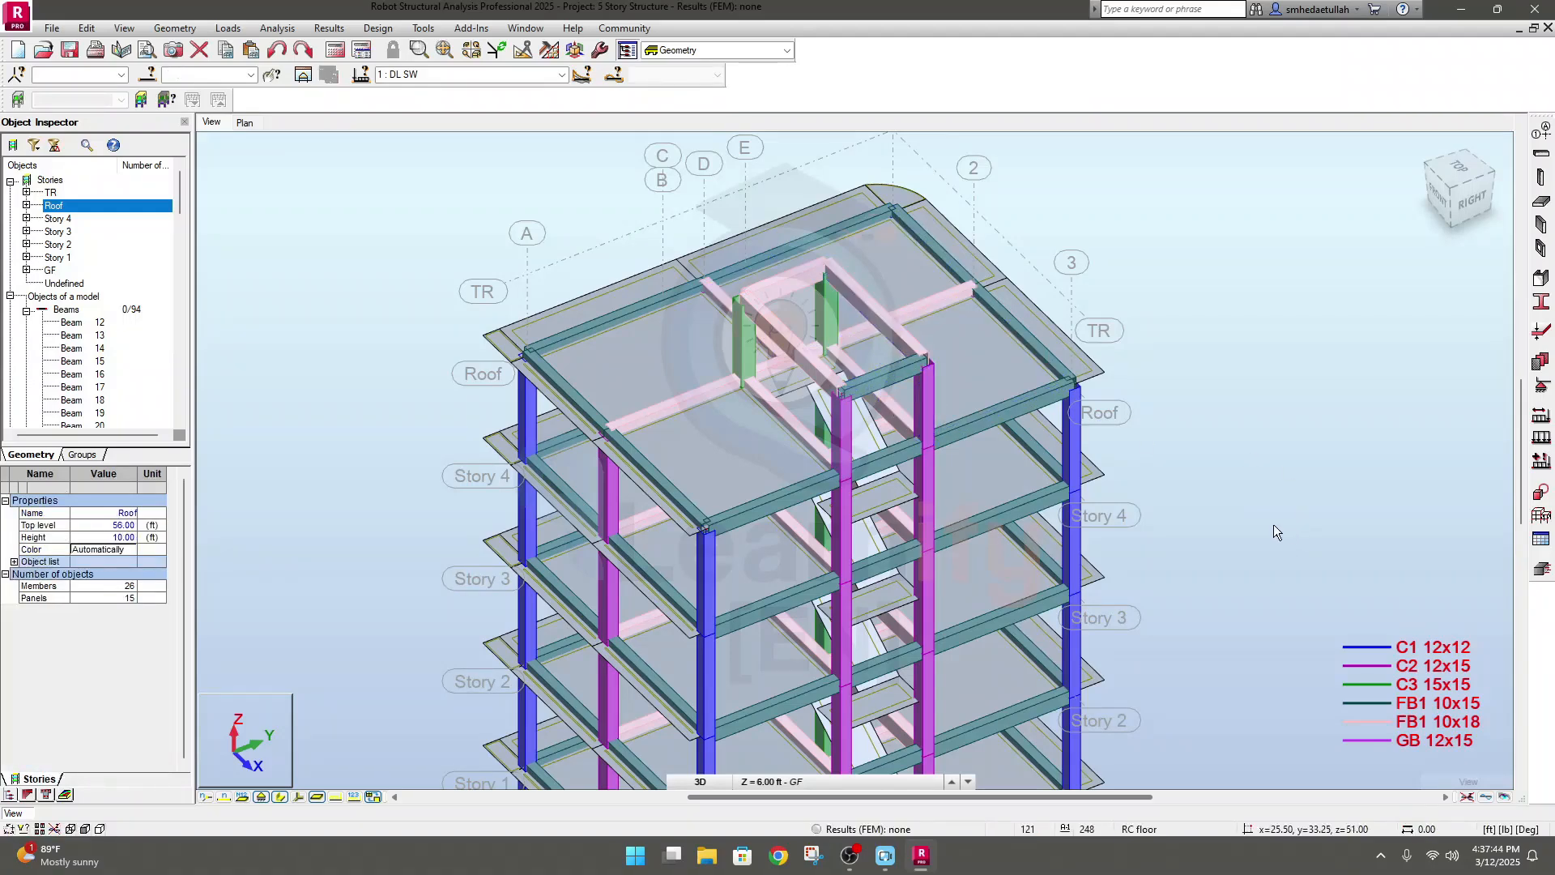
Inspect the new stair tower frame and open the plan at the TR level, Z = 64.00 ft
middle_click_drag(1265, 620, 1153, 640, "shift")
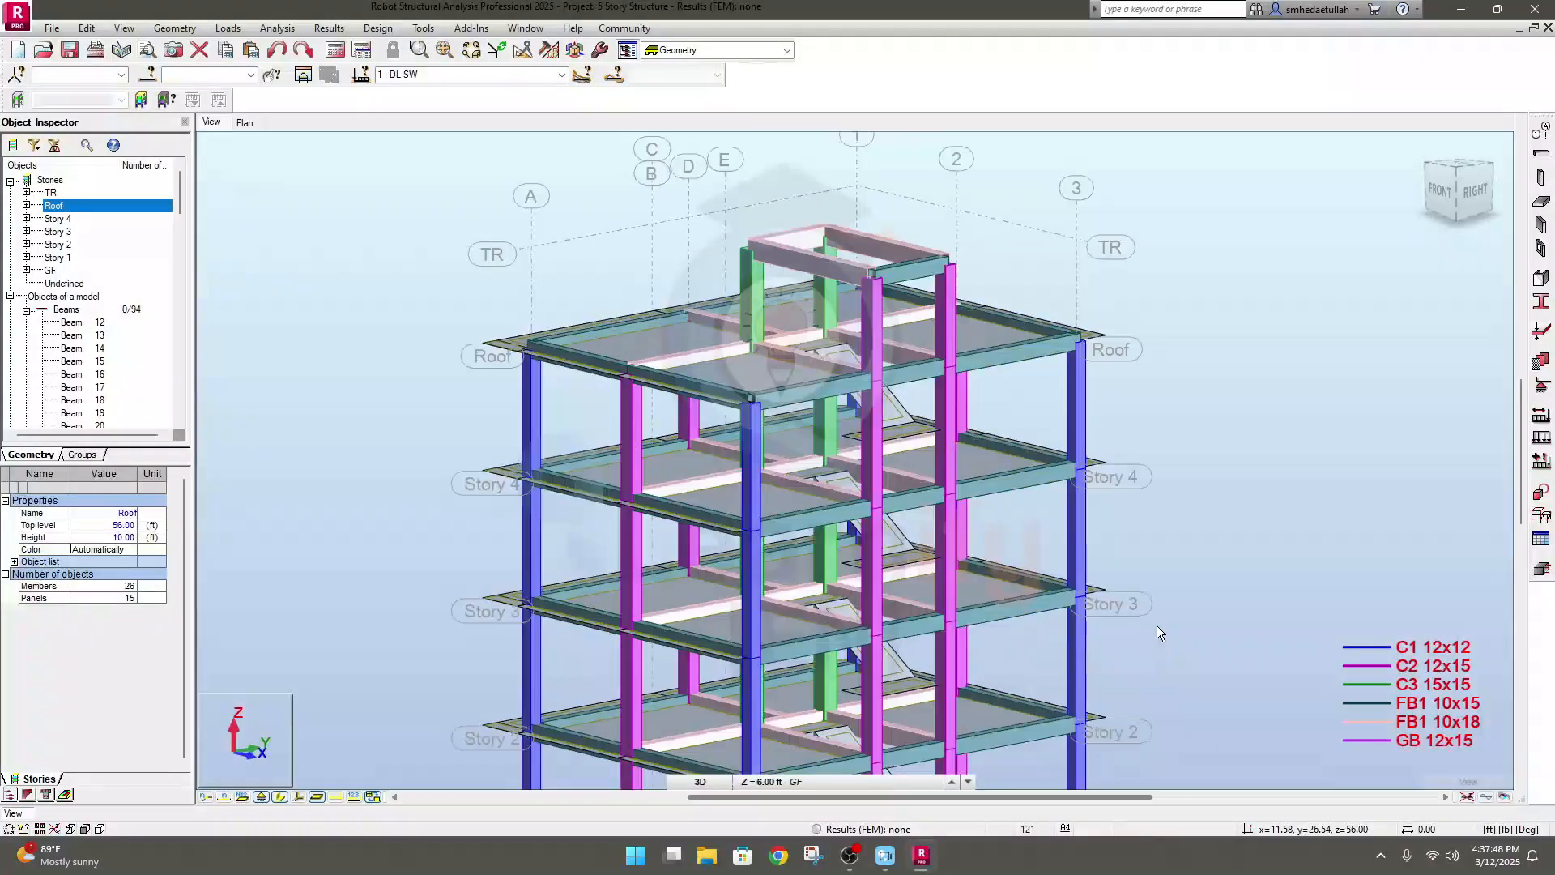
scroll(988, 285, "up", 3)
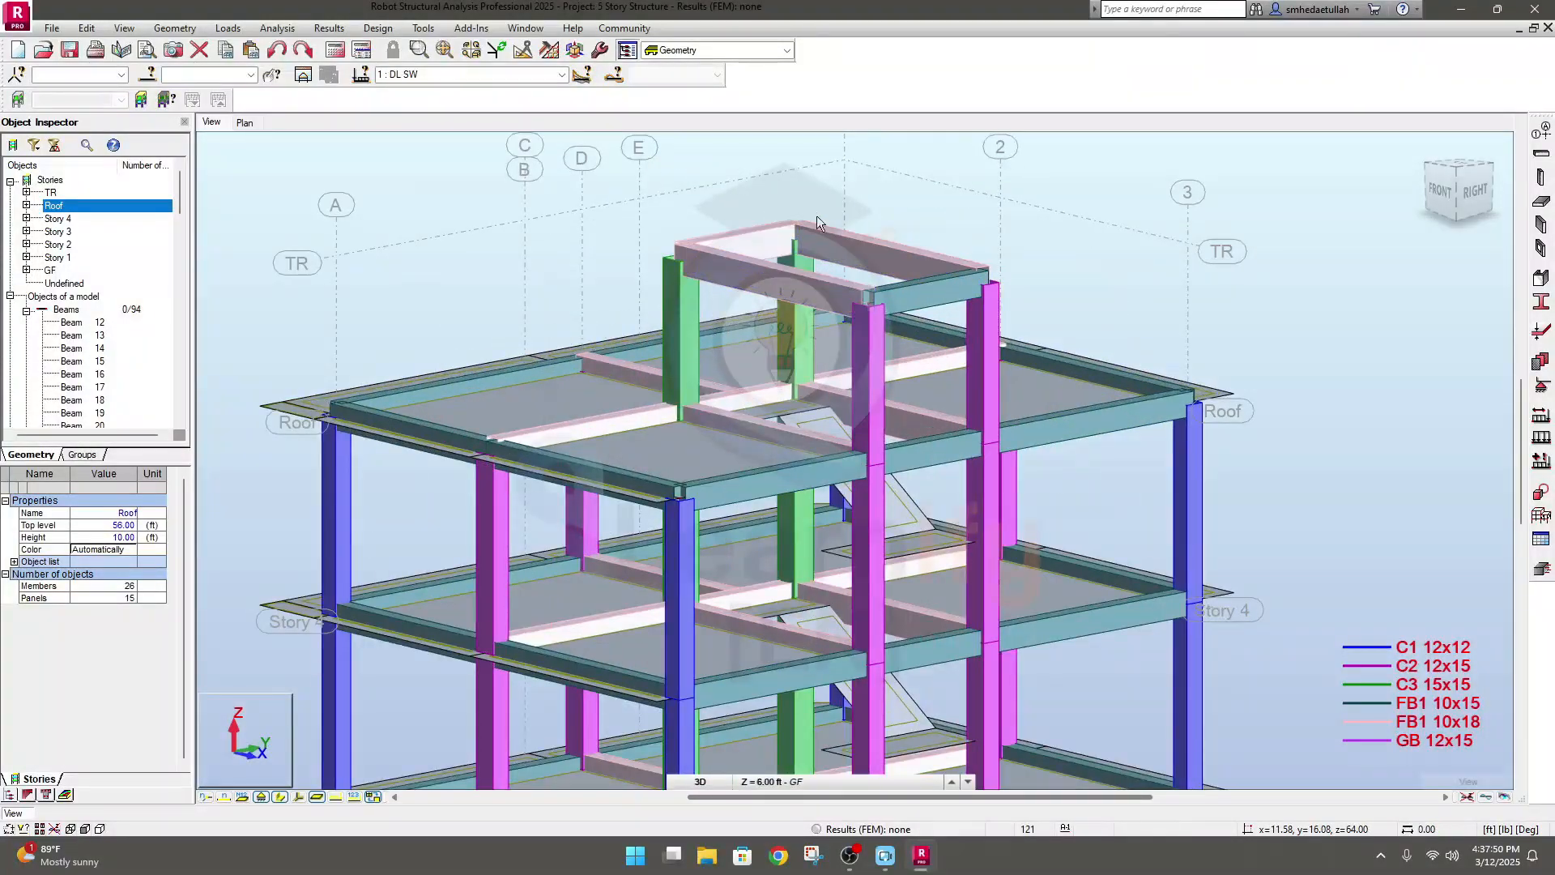
left_click(245, 123)
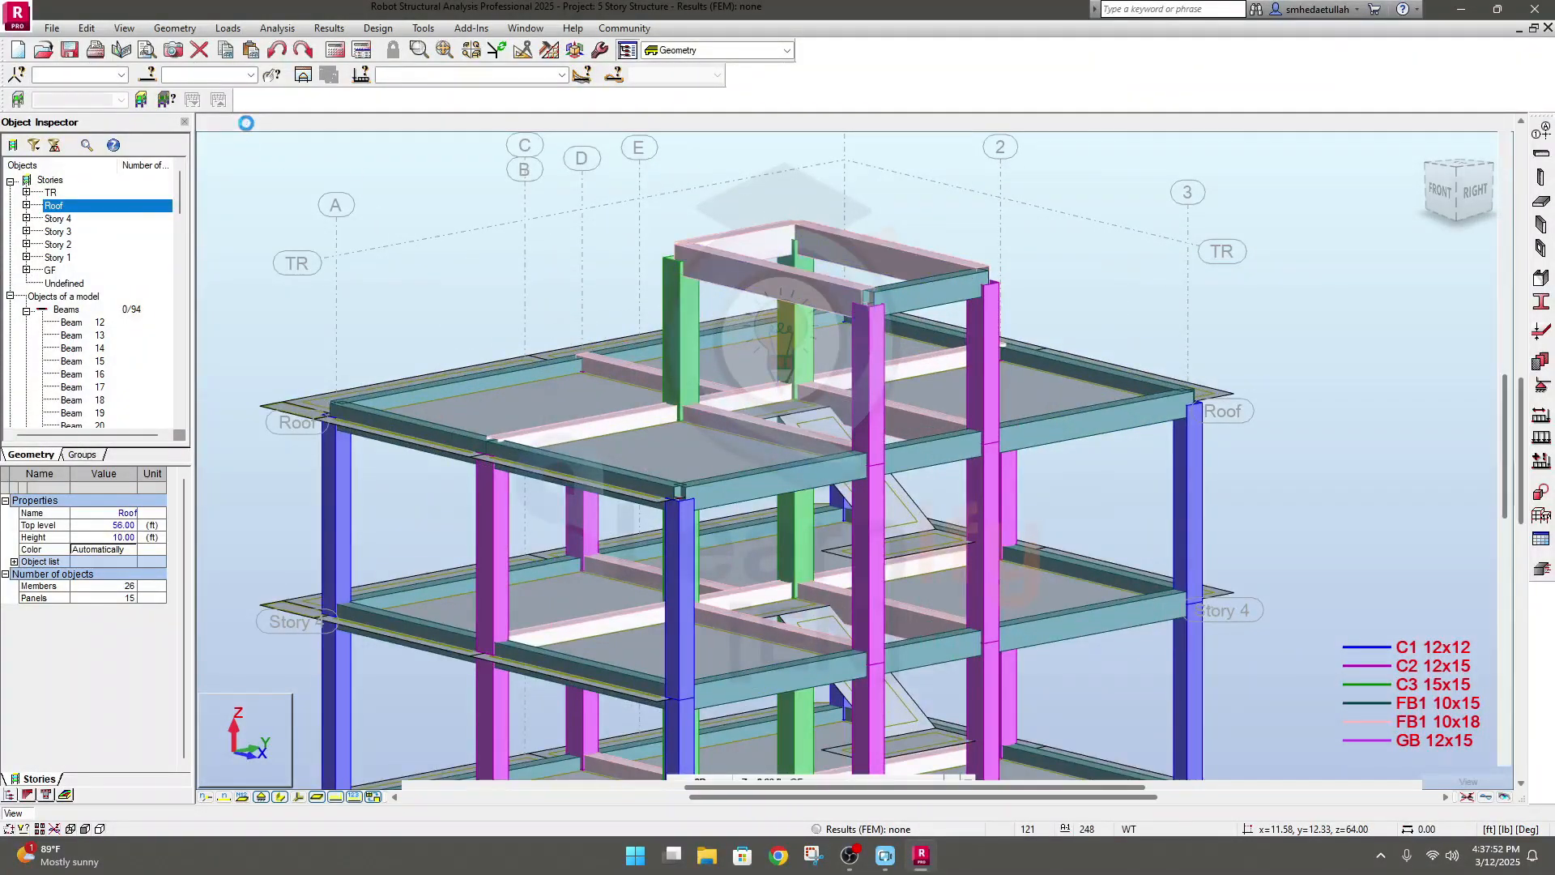
left_click(857, 780)
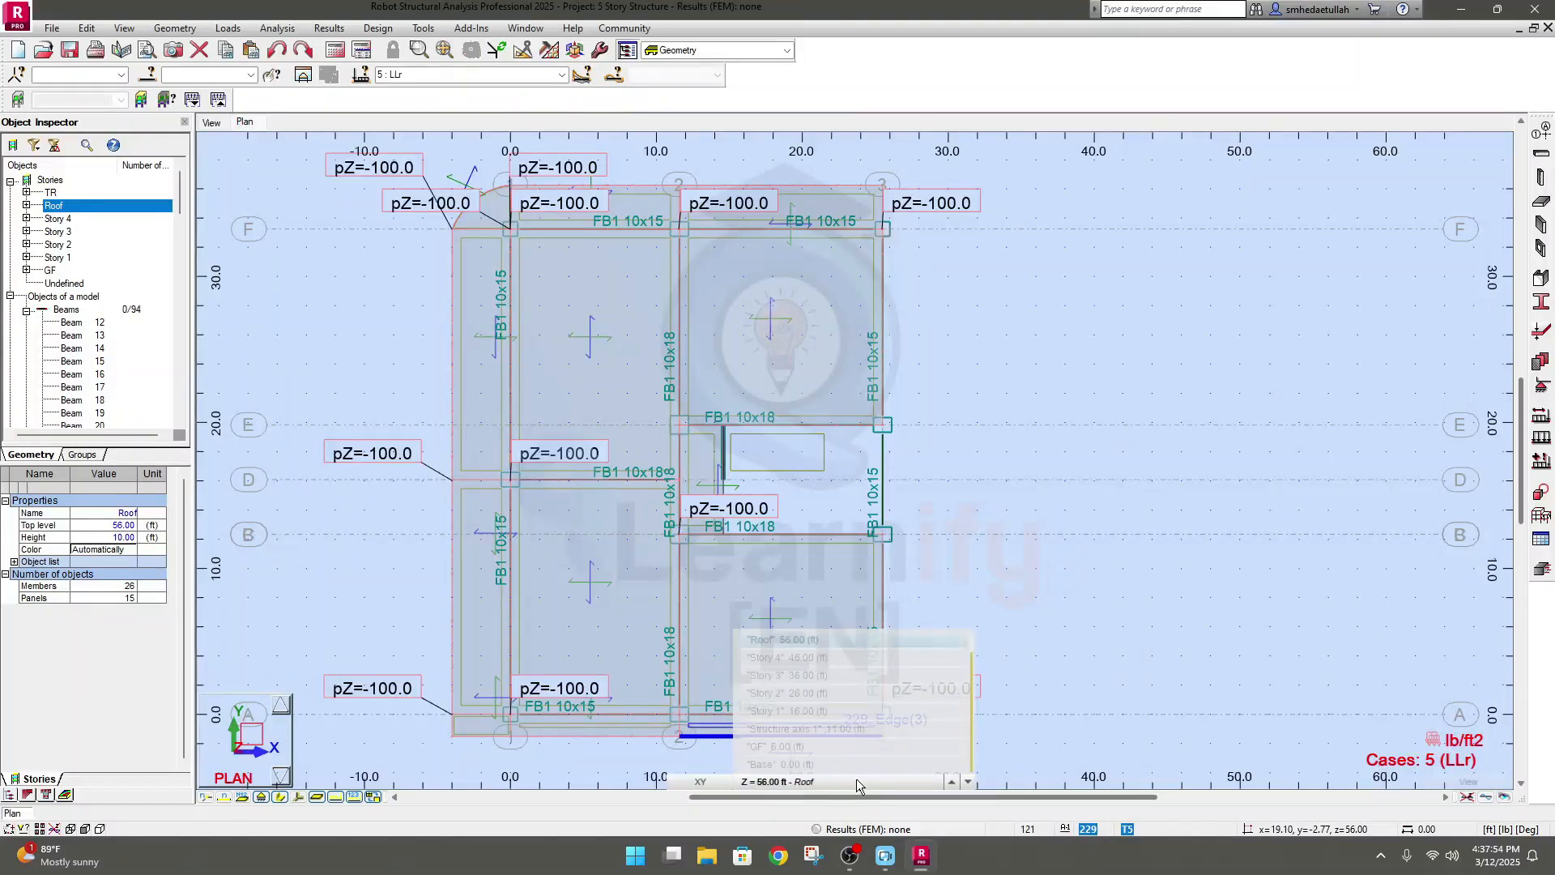
left_click(807, 644)
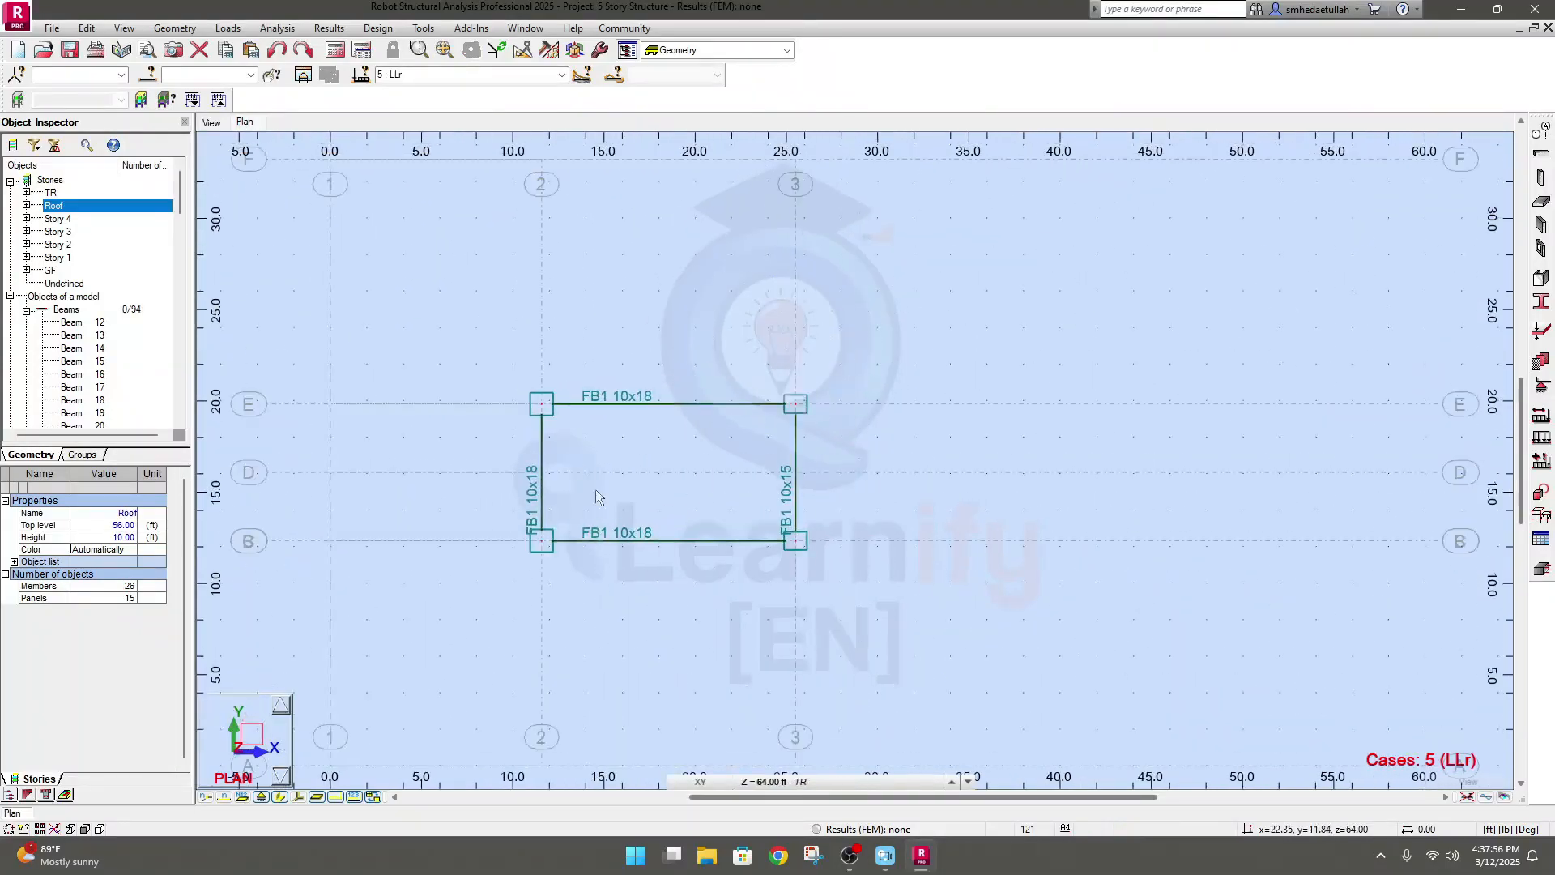
Add a rectangular floor slab with thickness T5 over the stair tower bay between grids 2–3 and B–E
left_click(1541, 201)
left_click_drag(1223, 254, 1066, 257)
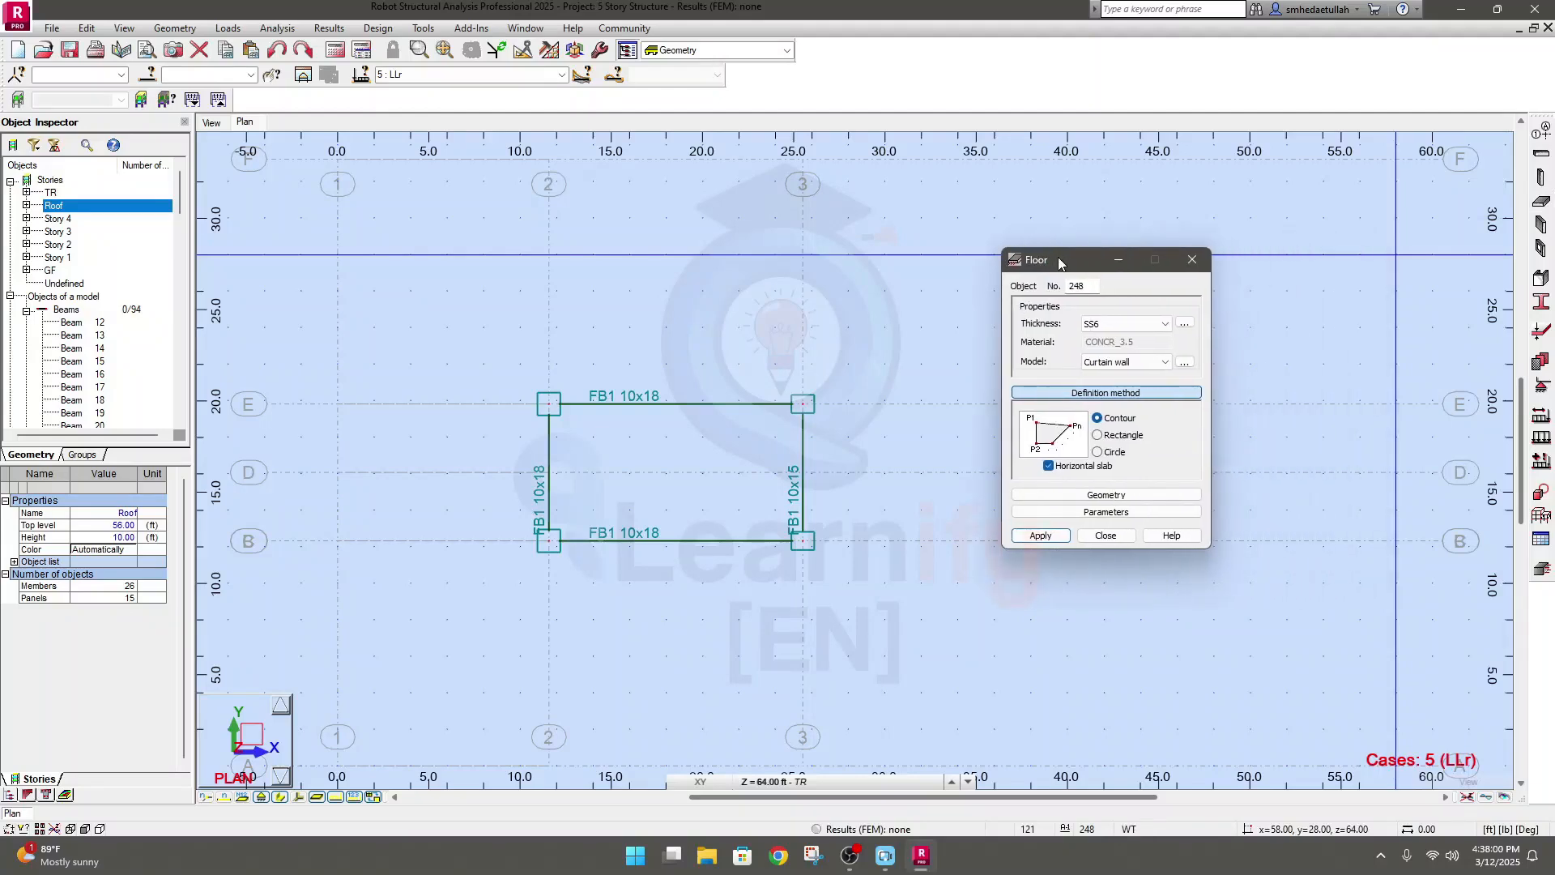
left_click(1164, 324)
left_click(1126, 346)
left_click(1098, 436)
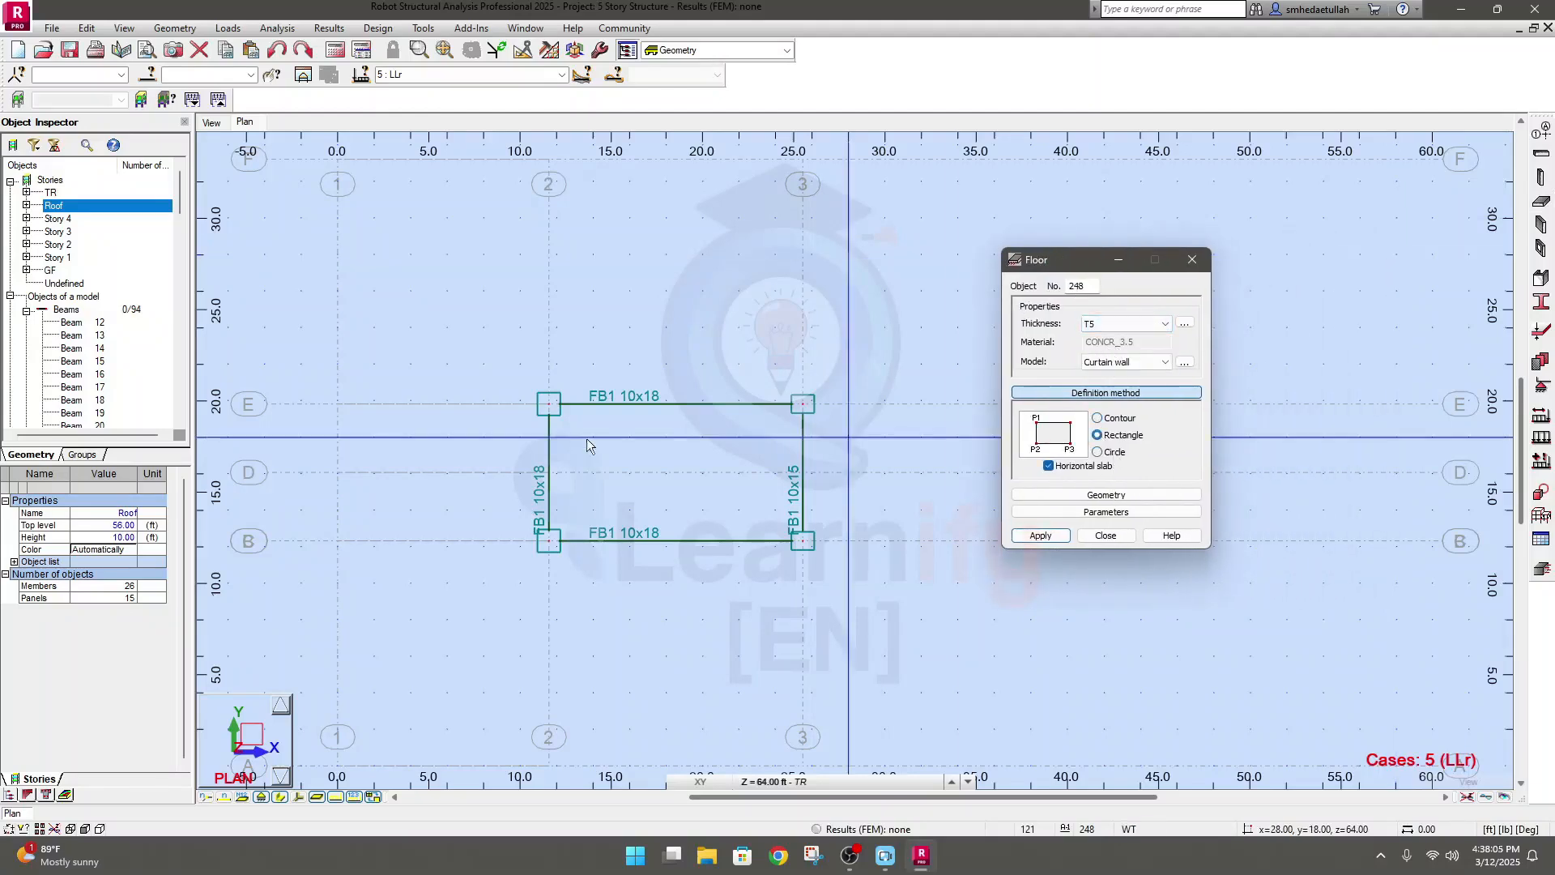
left_click(550, 404)
left_click(549, 541)
left_click(802, 541)
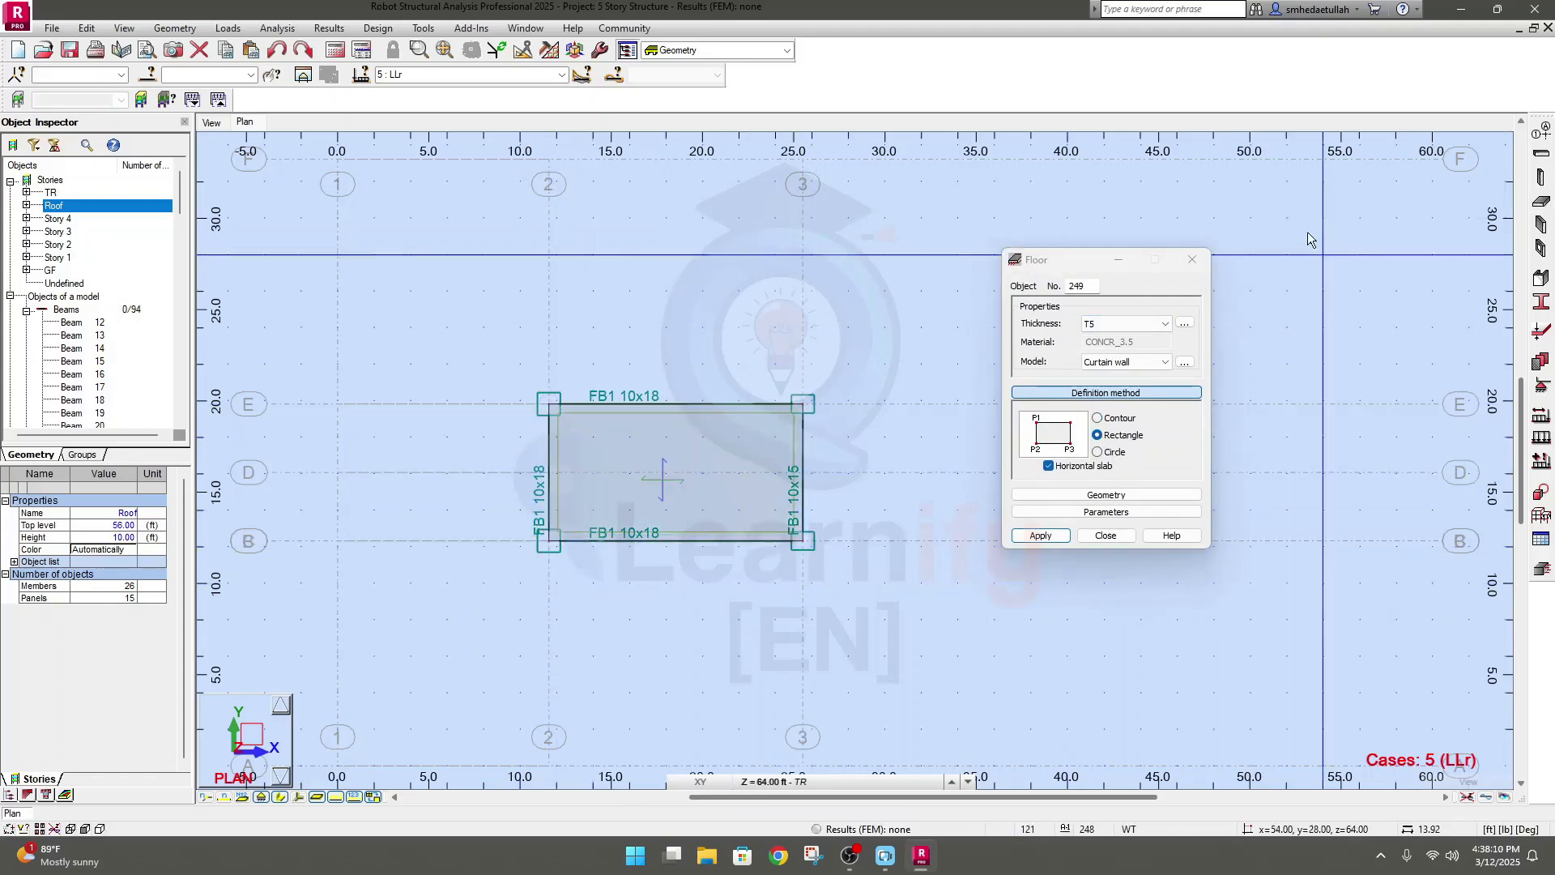
left_click(1191, 260)
Apply a uniform planar load of -25 lb/ft2 in Z to the tower slab under load case DL FF
middle_click_drag(1039, 437, 983, 417)
left_click(644, 459)
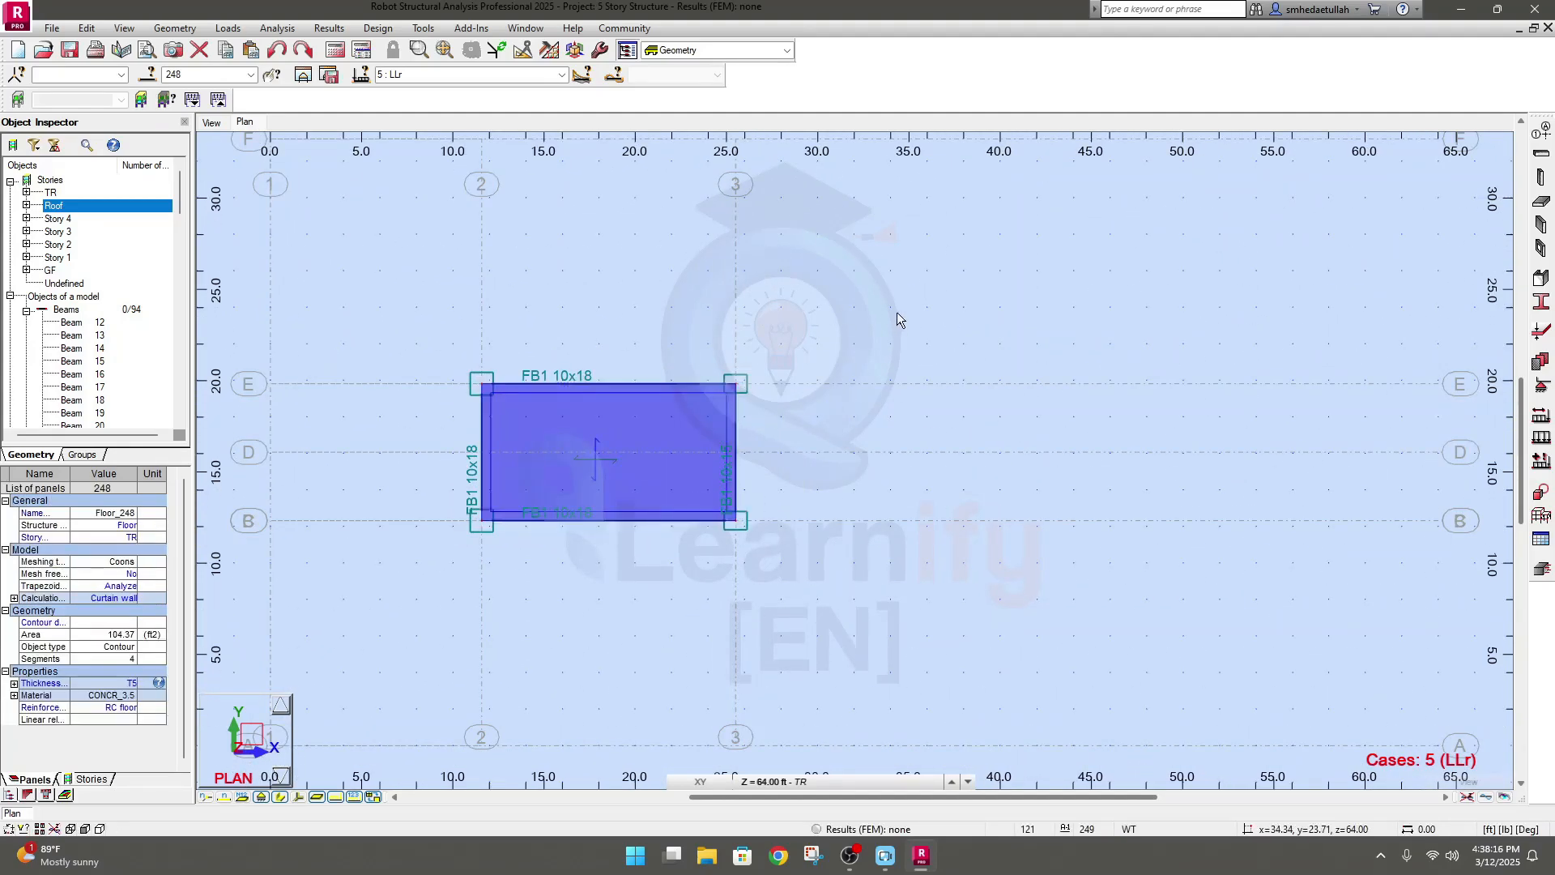
left_click(1540, 436)
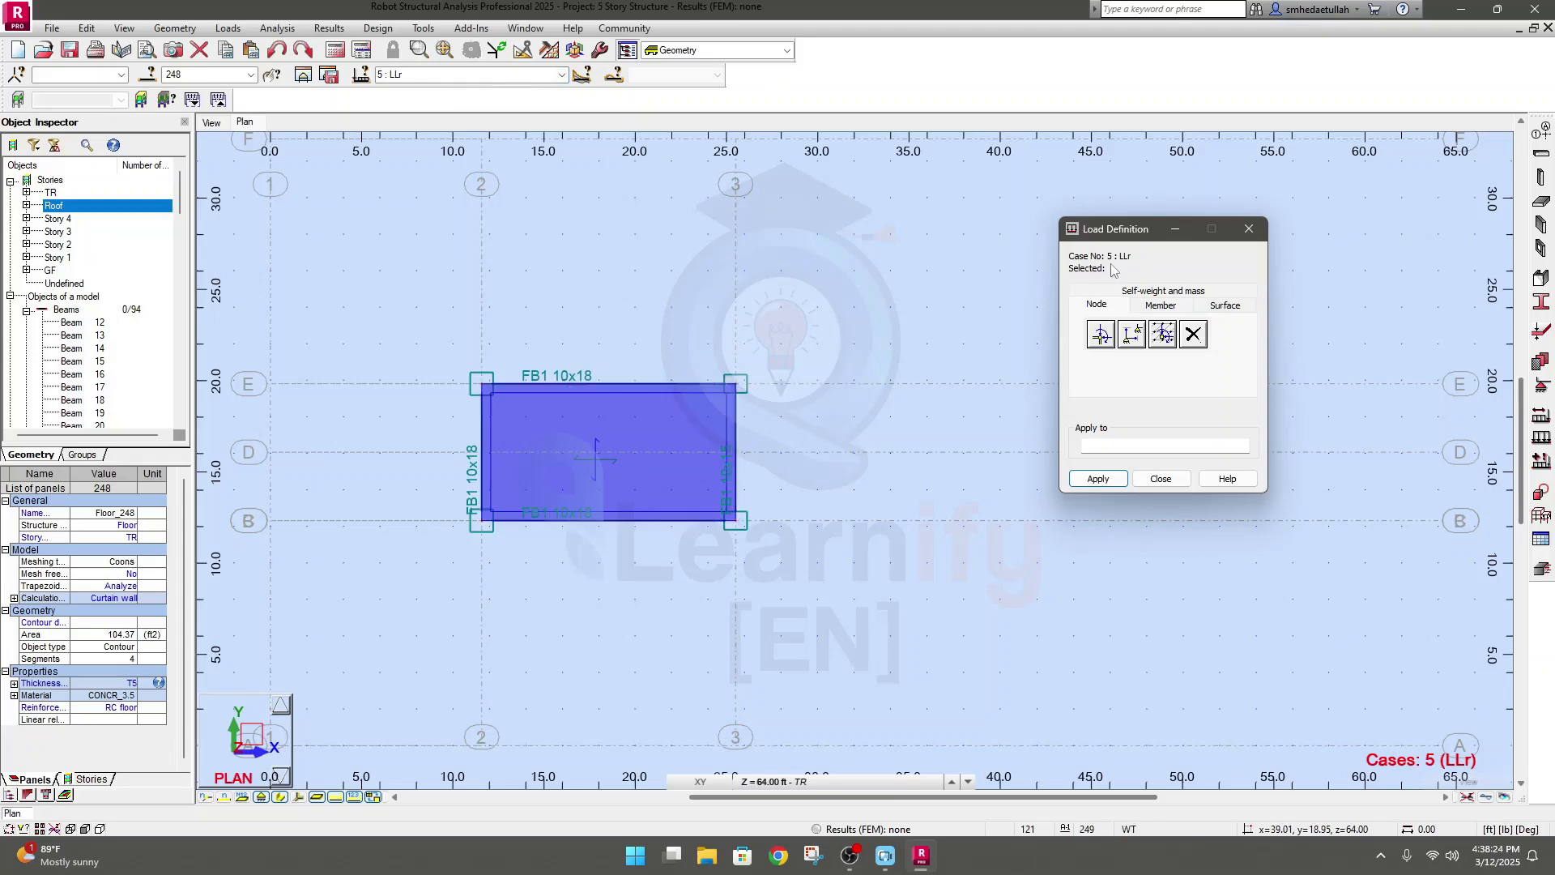
left_click(561, 75)
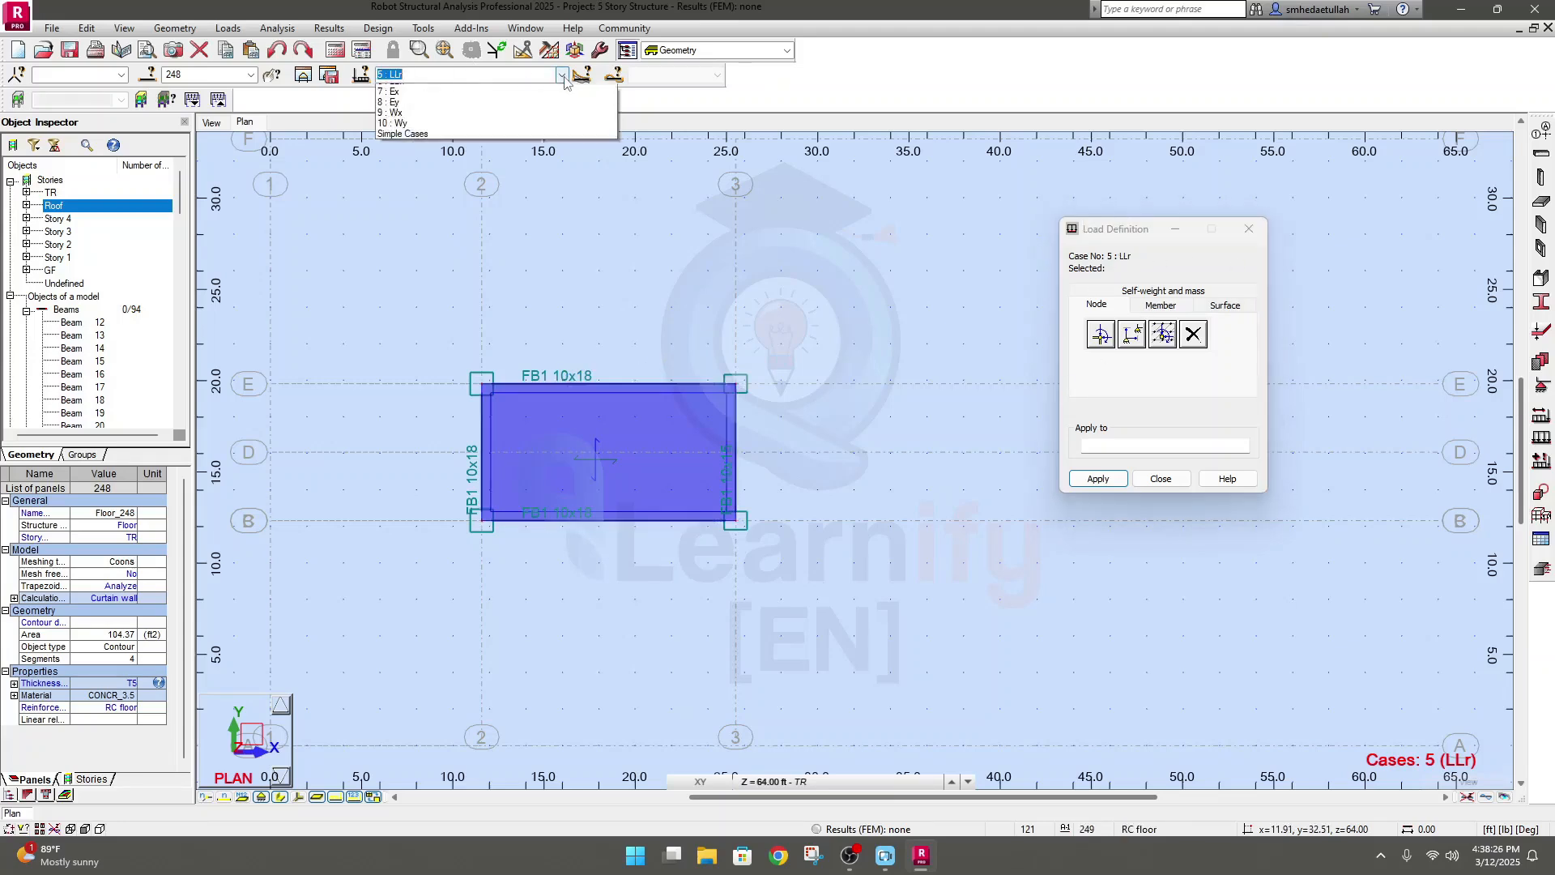
left_click(444, 101)
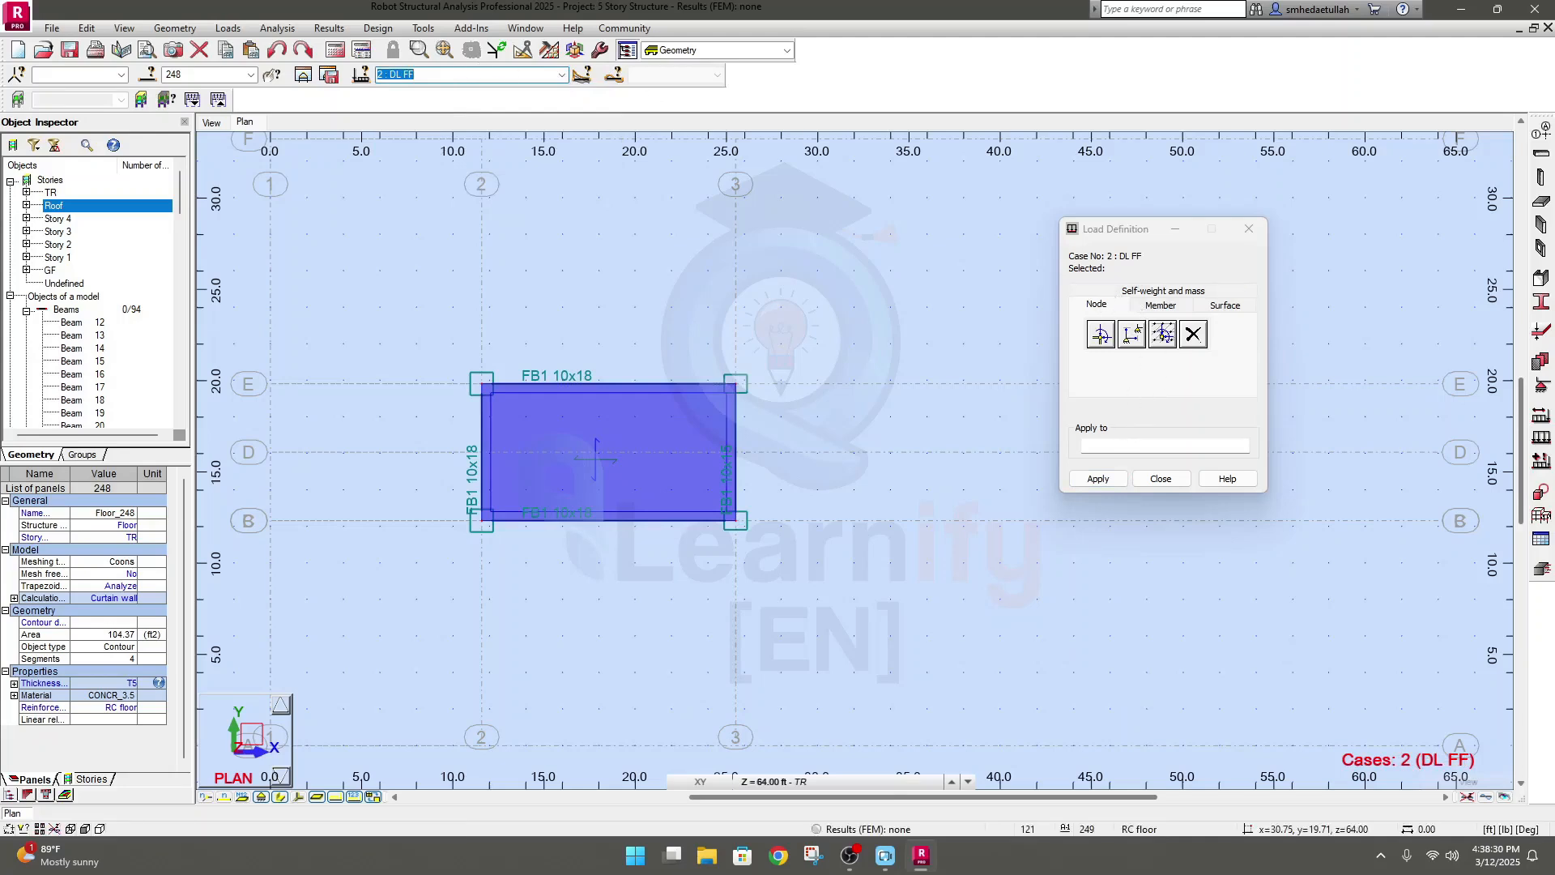
left_click(1162, 307)
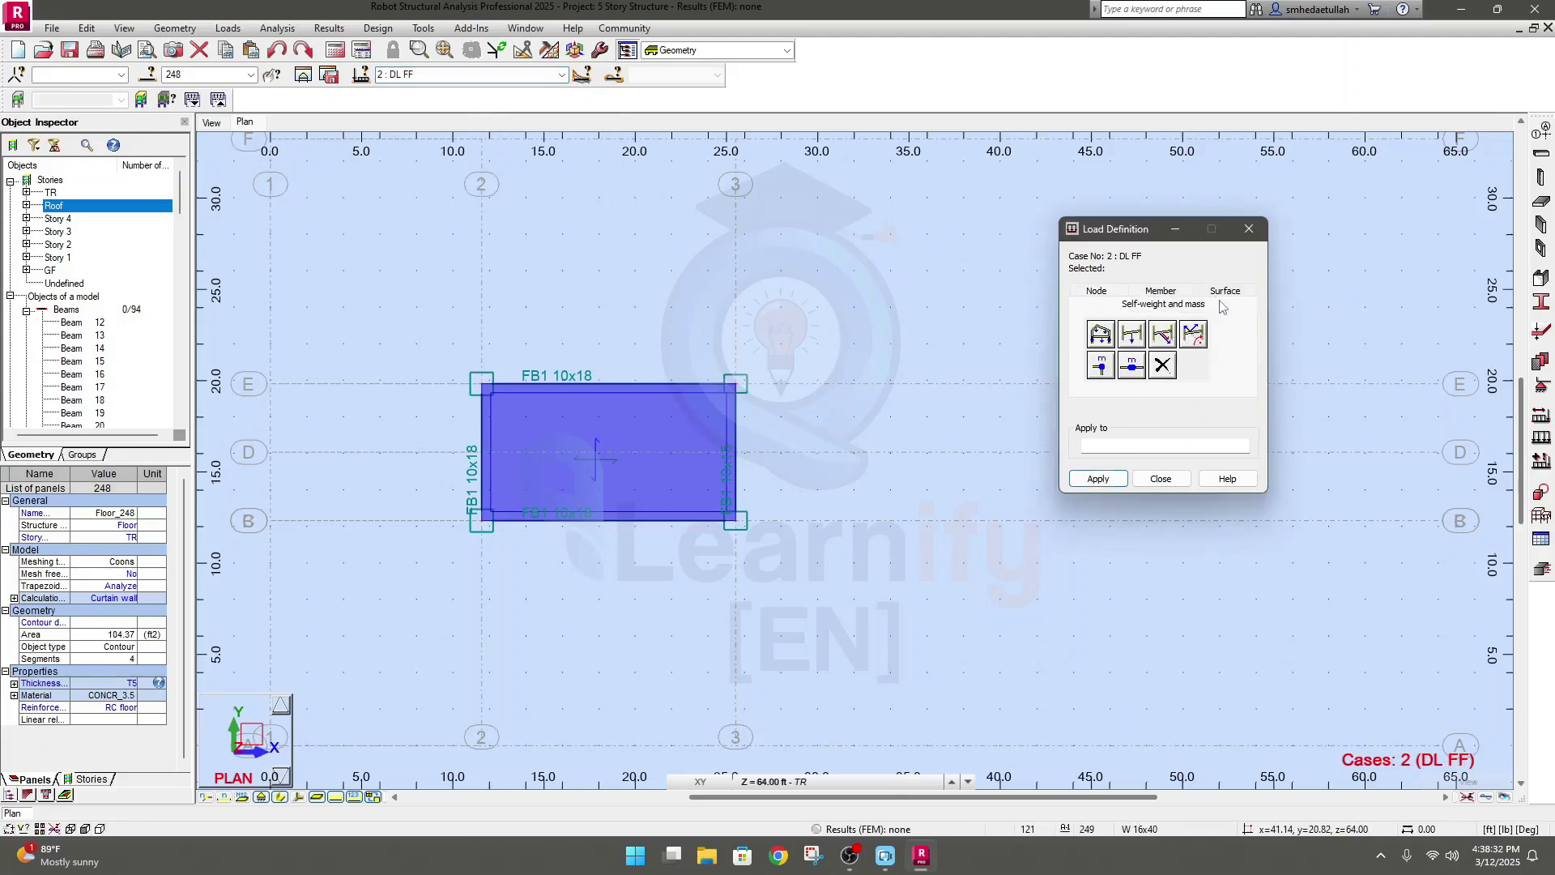
left_click(1225, 304)
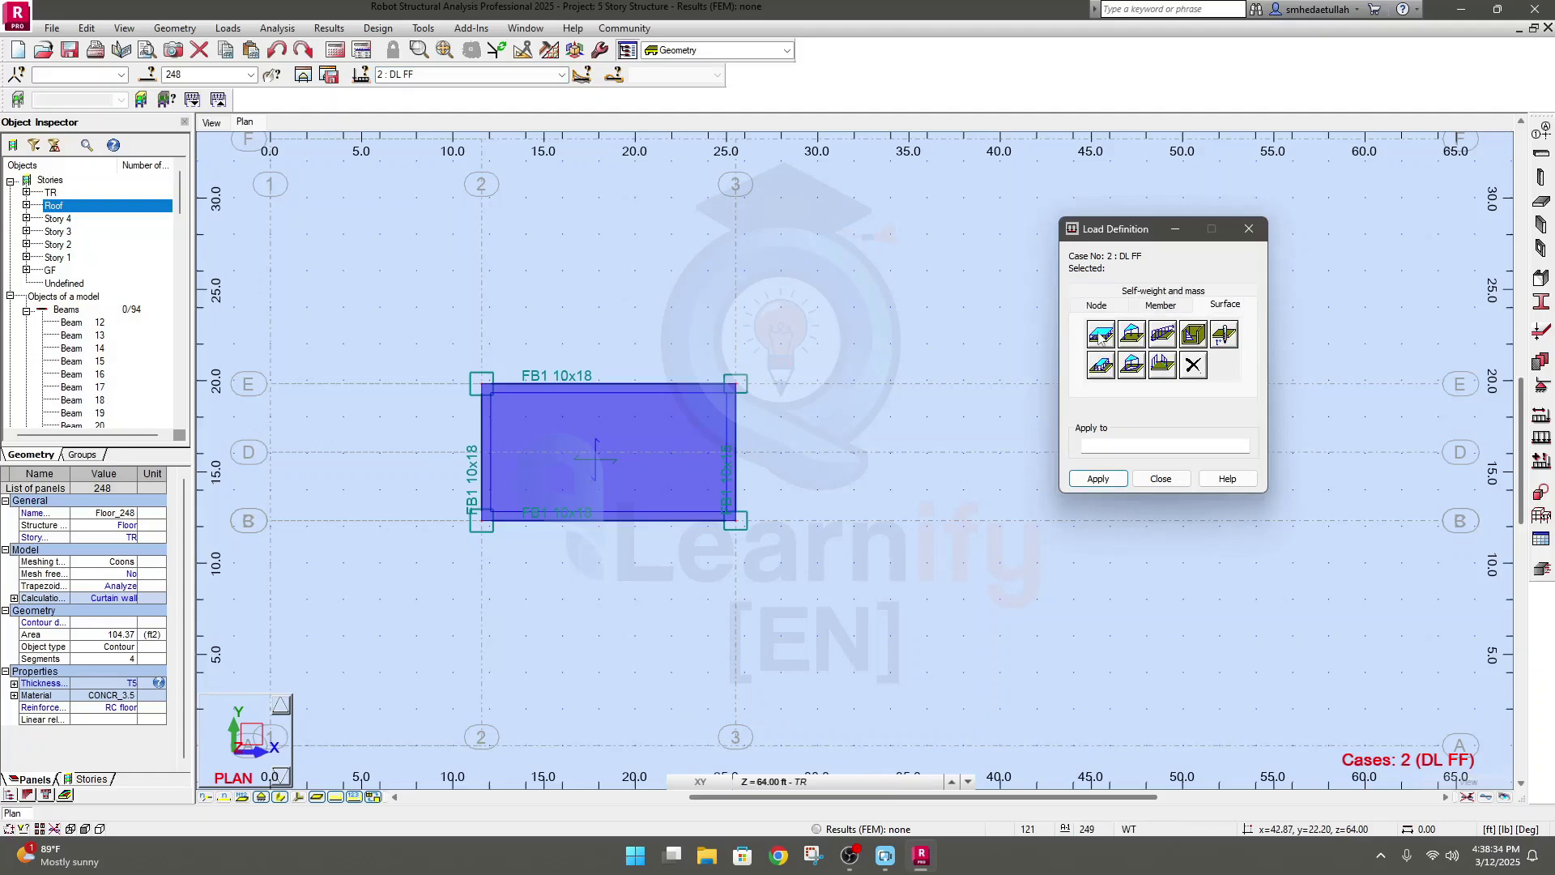
left_click(1111, 337)
double_click(1171, 435)
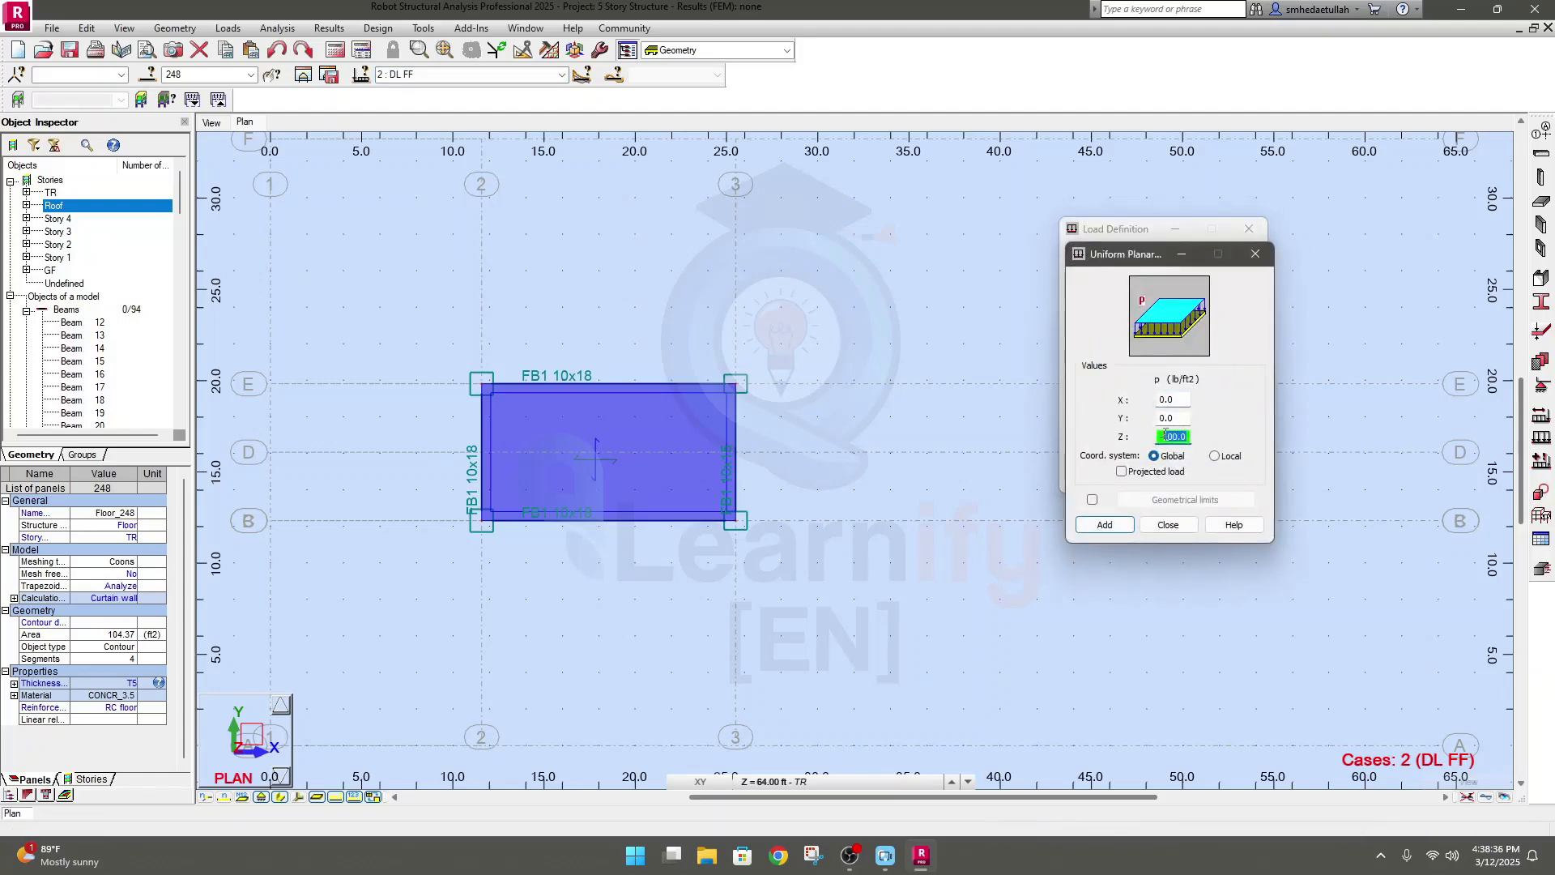
type("-25")
left_click(1116, 524)
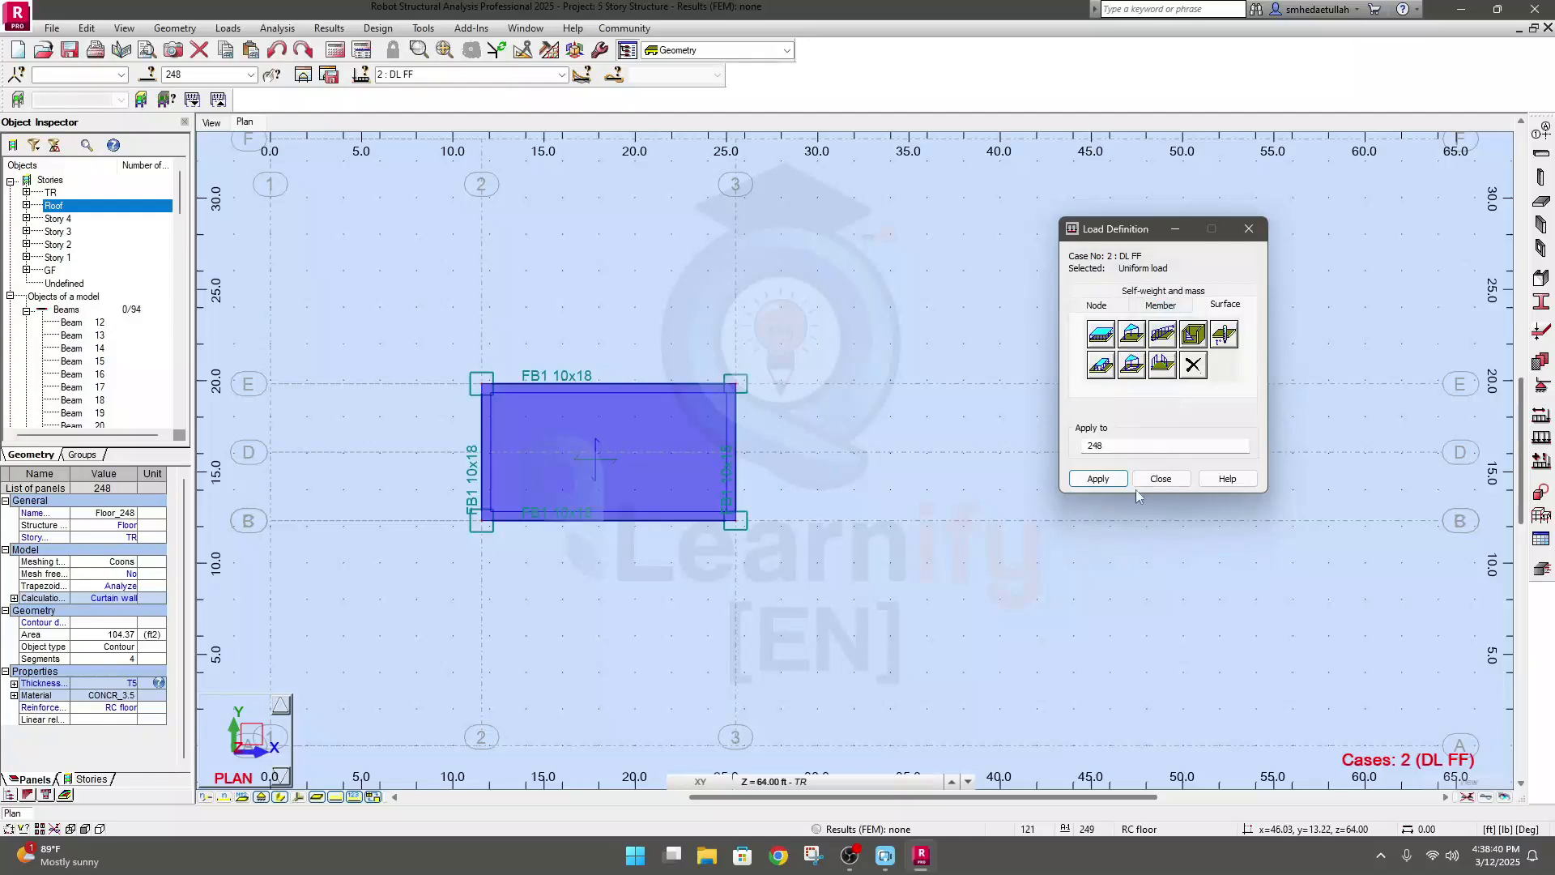
left_click(1098, 478)
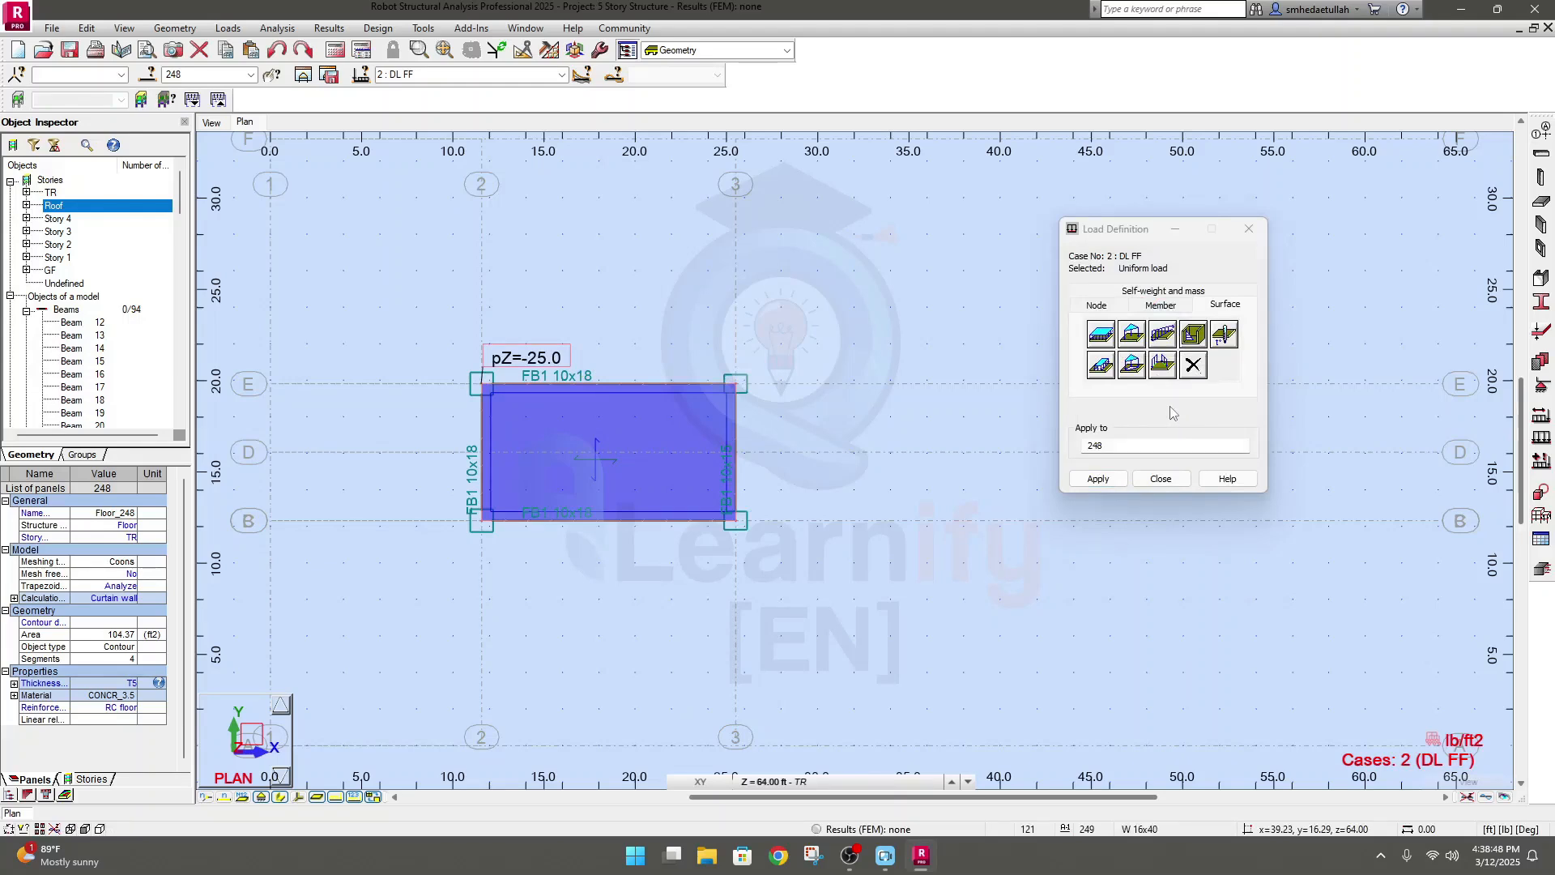
Apply a uniform planar load of -40 lb/ft2 in Z to the same slab under load case LLr
left_click(1237, 306)
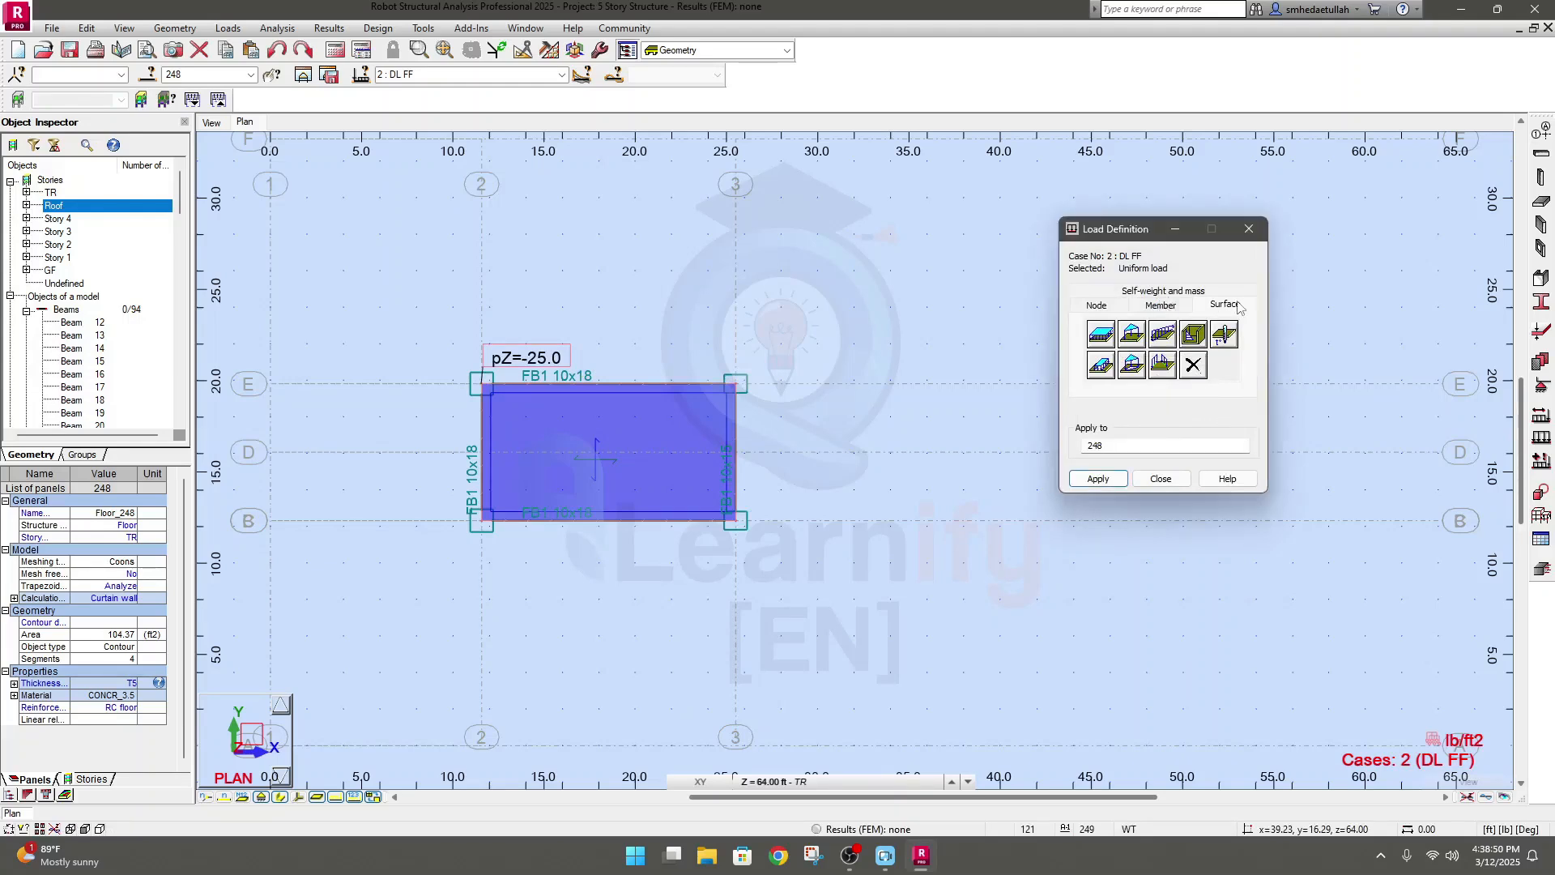
left_click(438, 75)
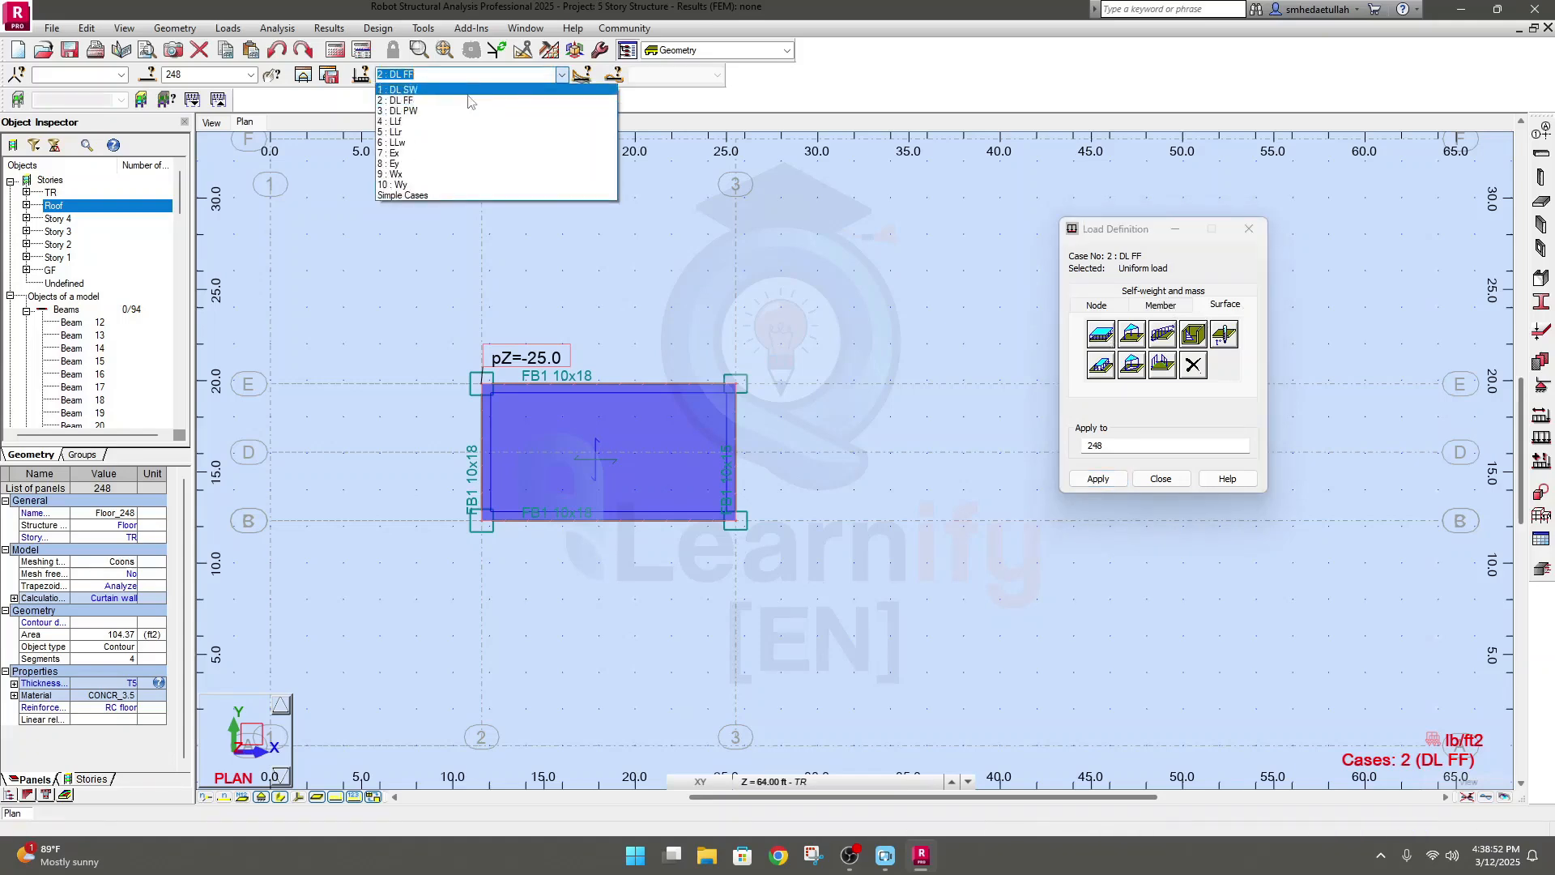
left_click(427, 132)
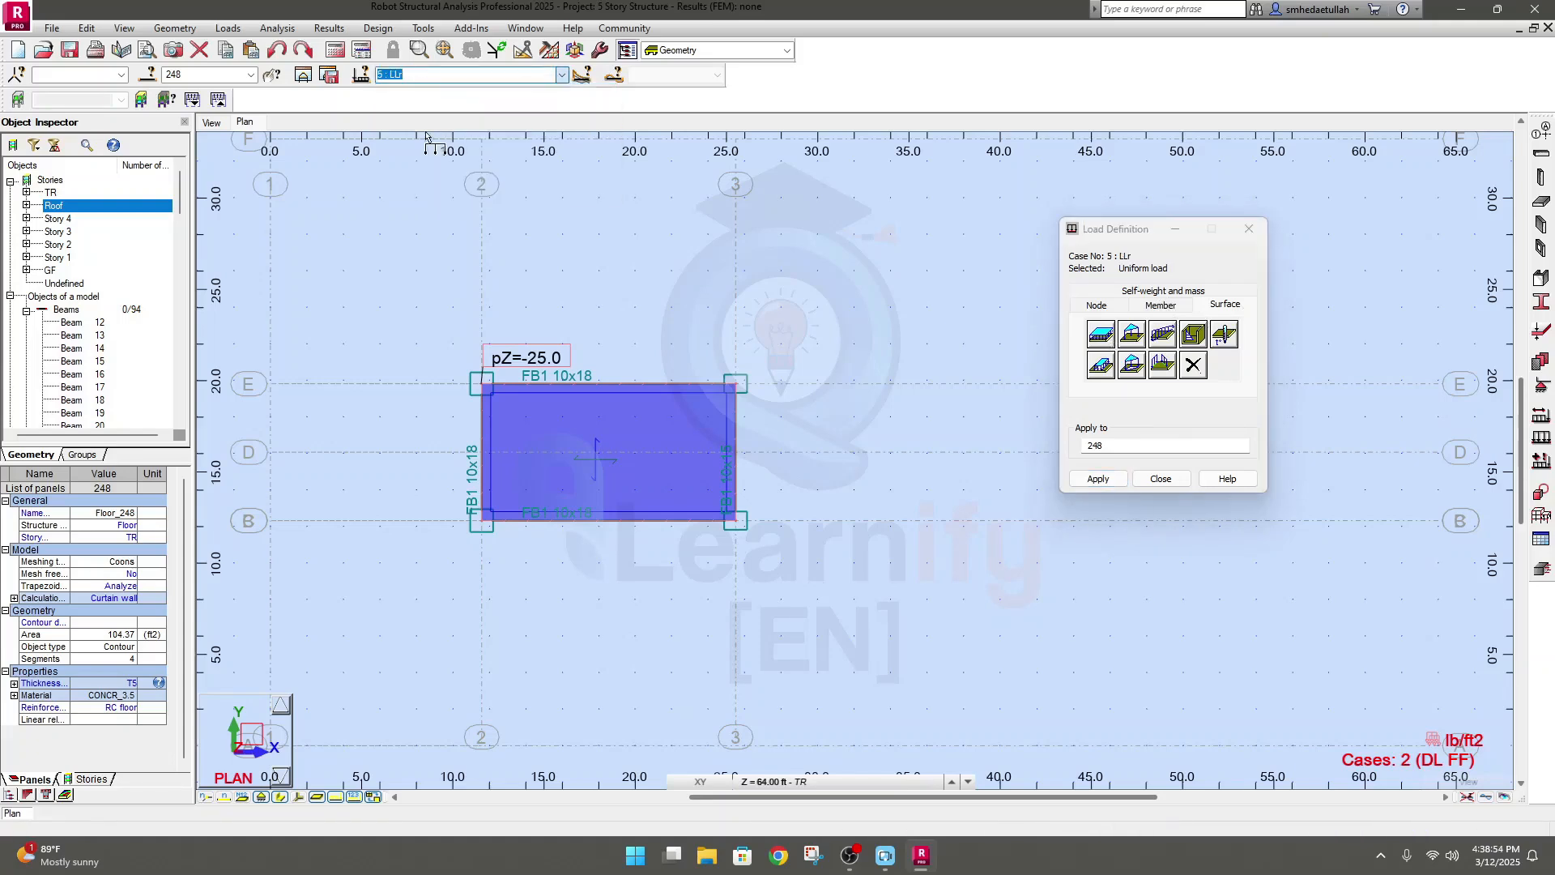
left_click(1101, 334)
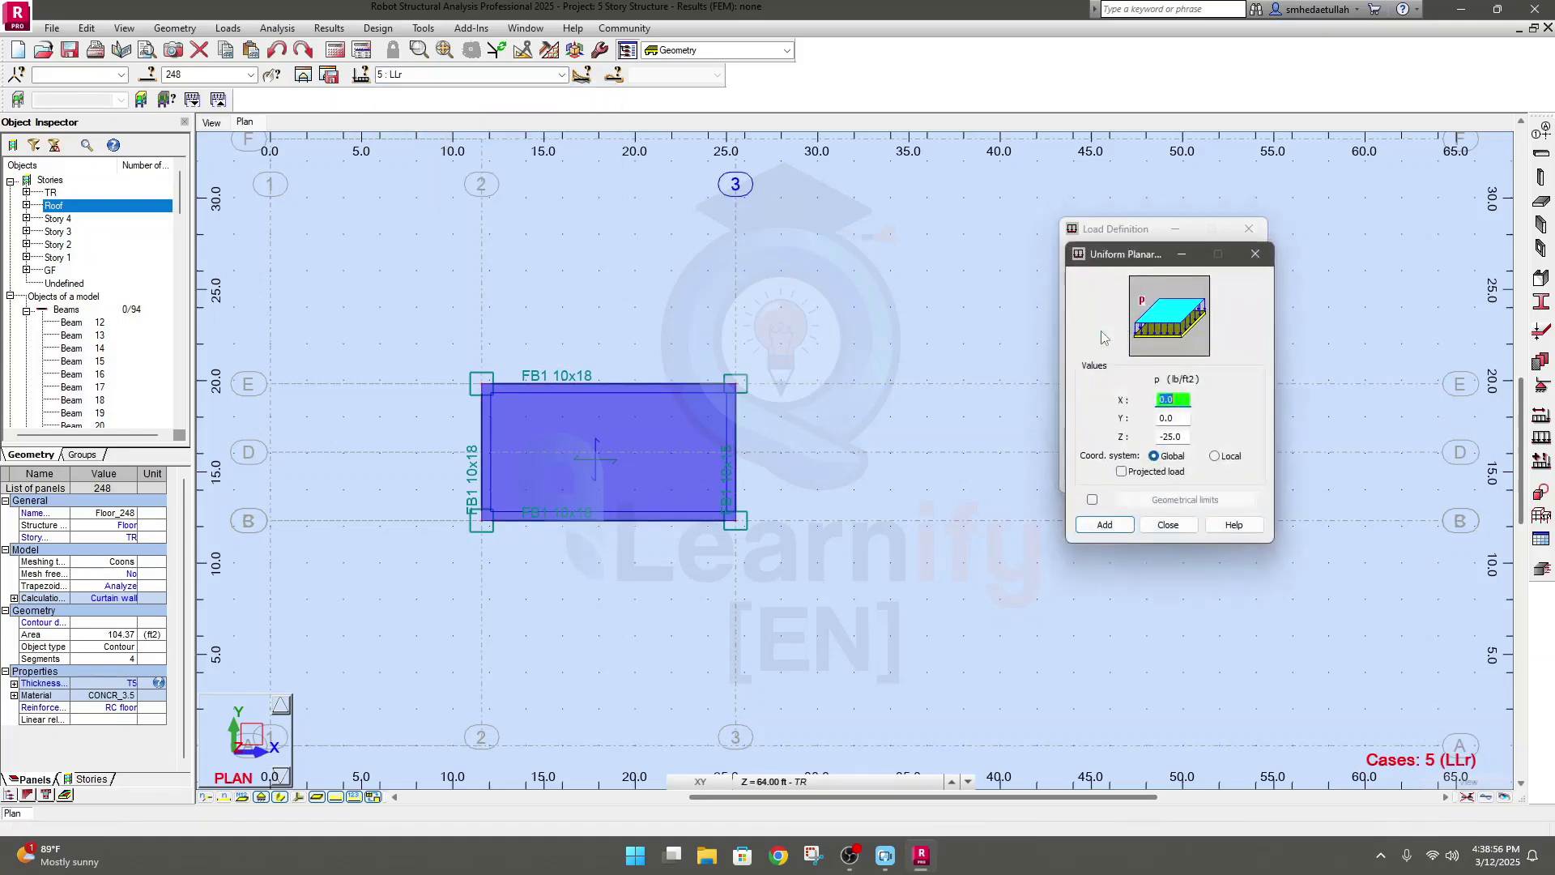
left_click(1178, 437)
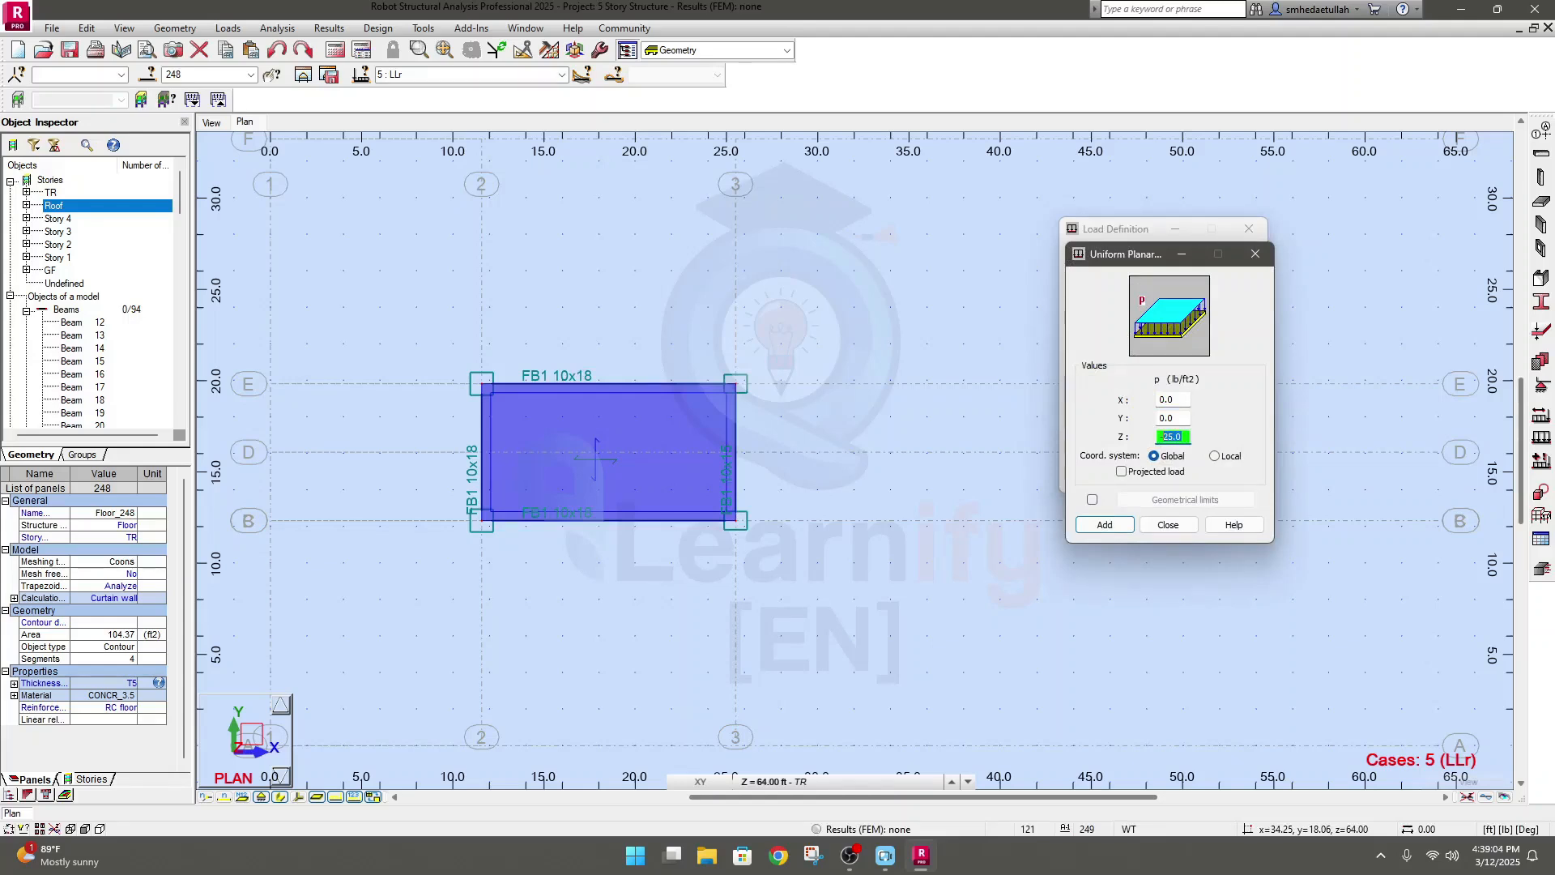
type("-40")
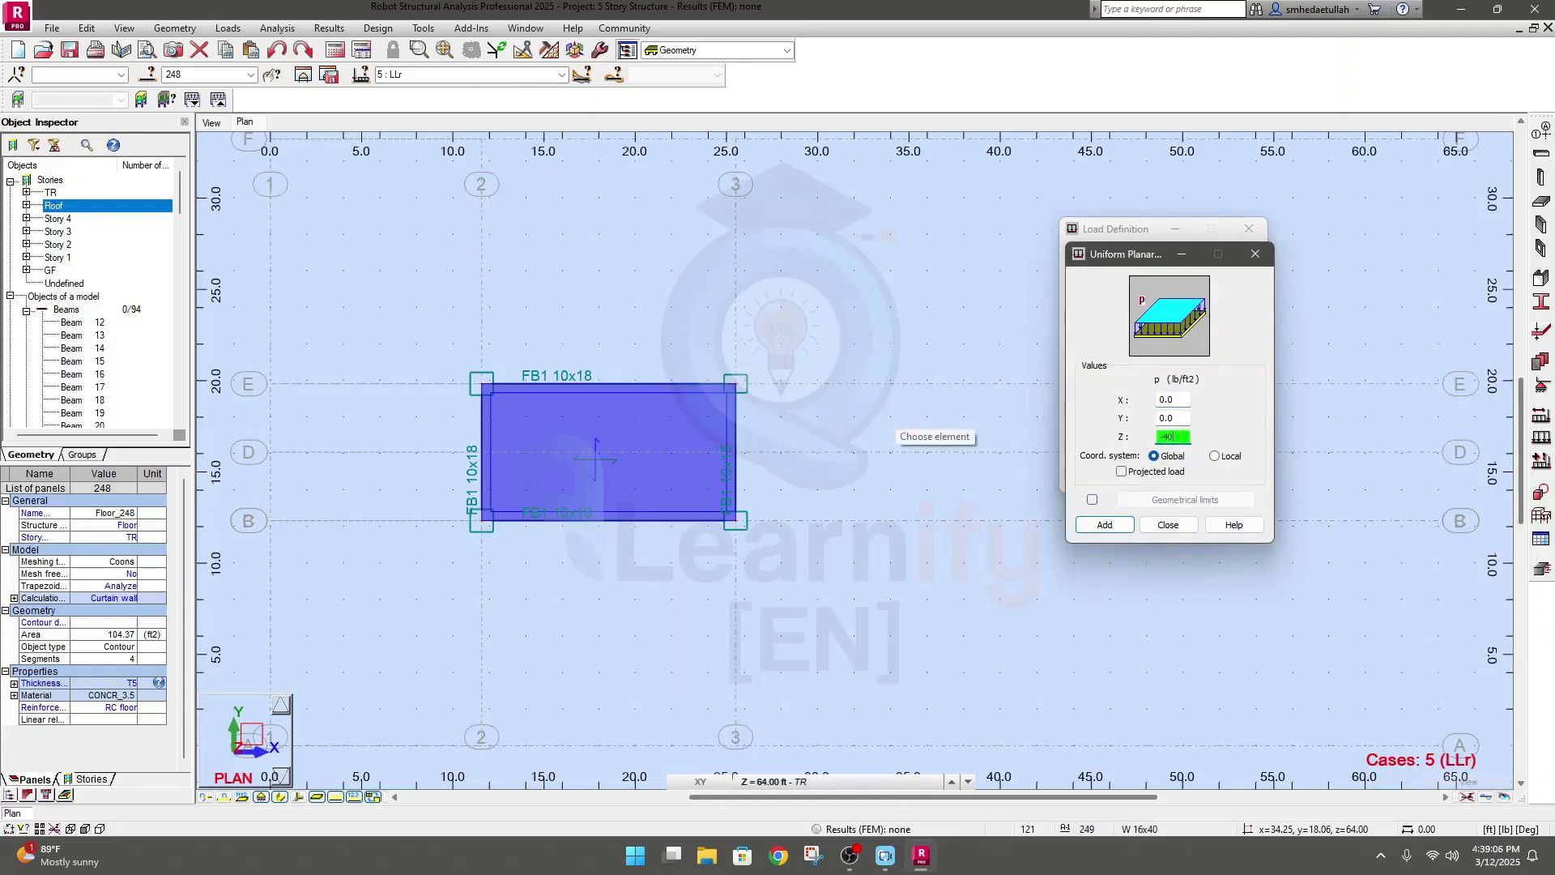
left_click(1106, 526)
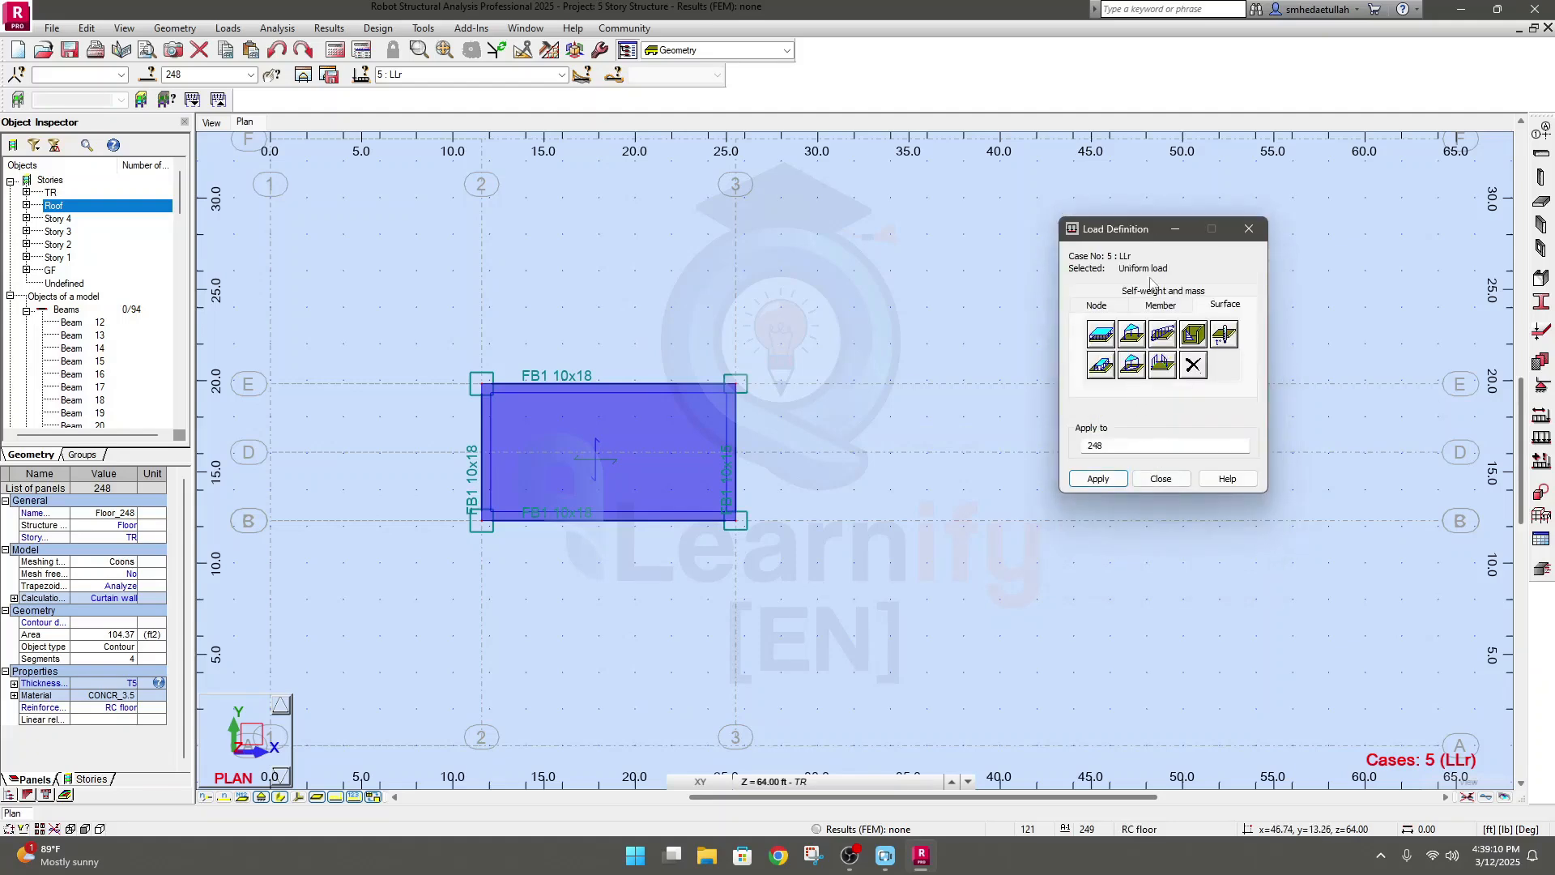
left_click(1100, 478)
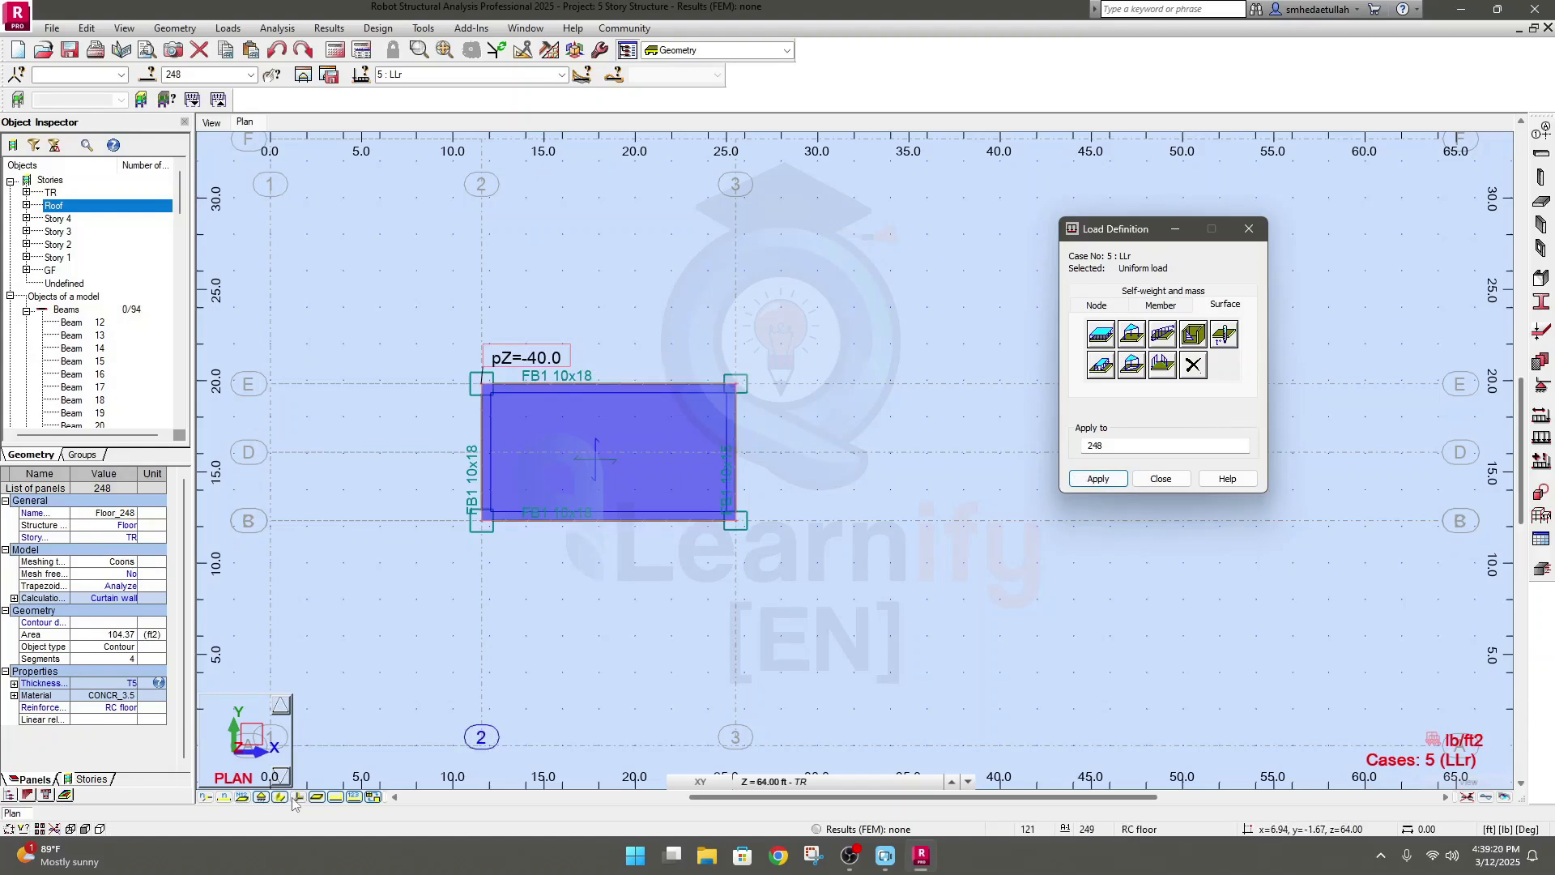
left_click(242, 800)
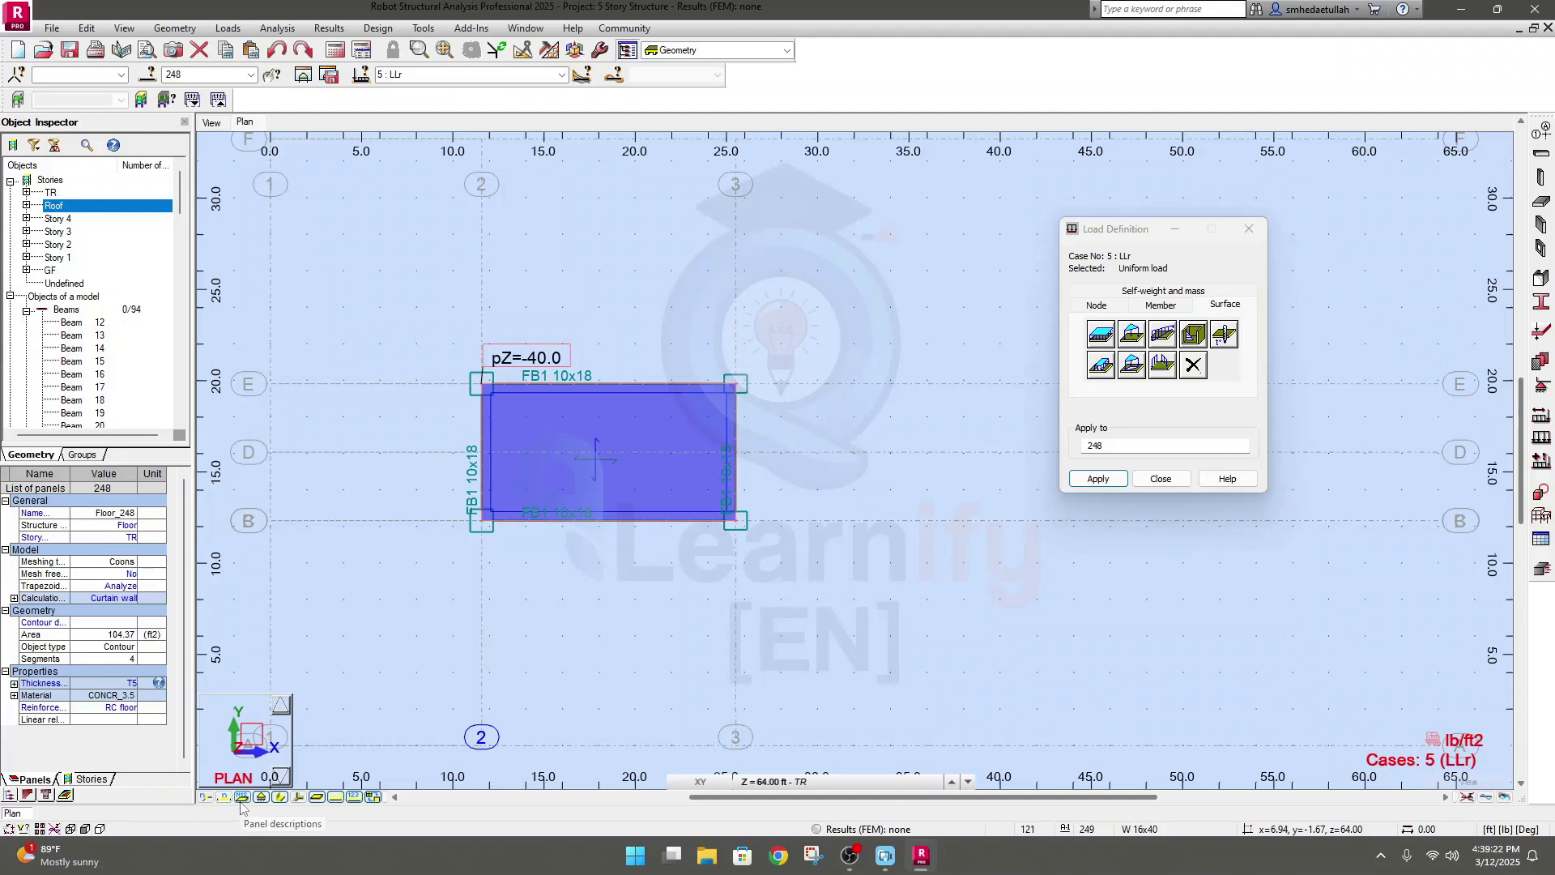
left_click(241, 801)
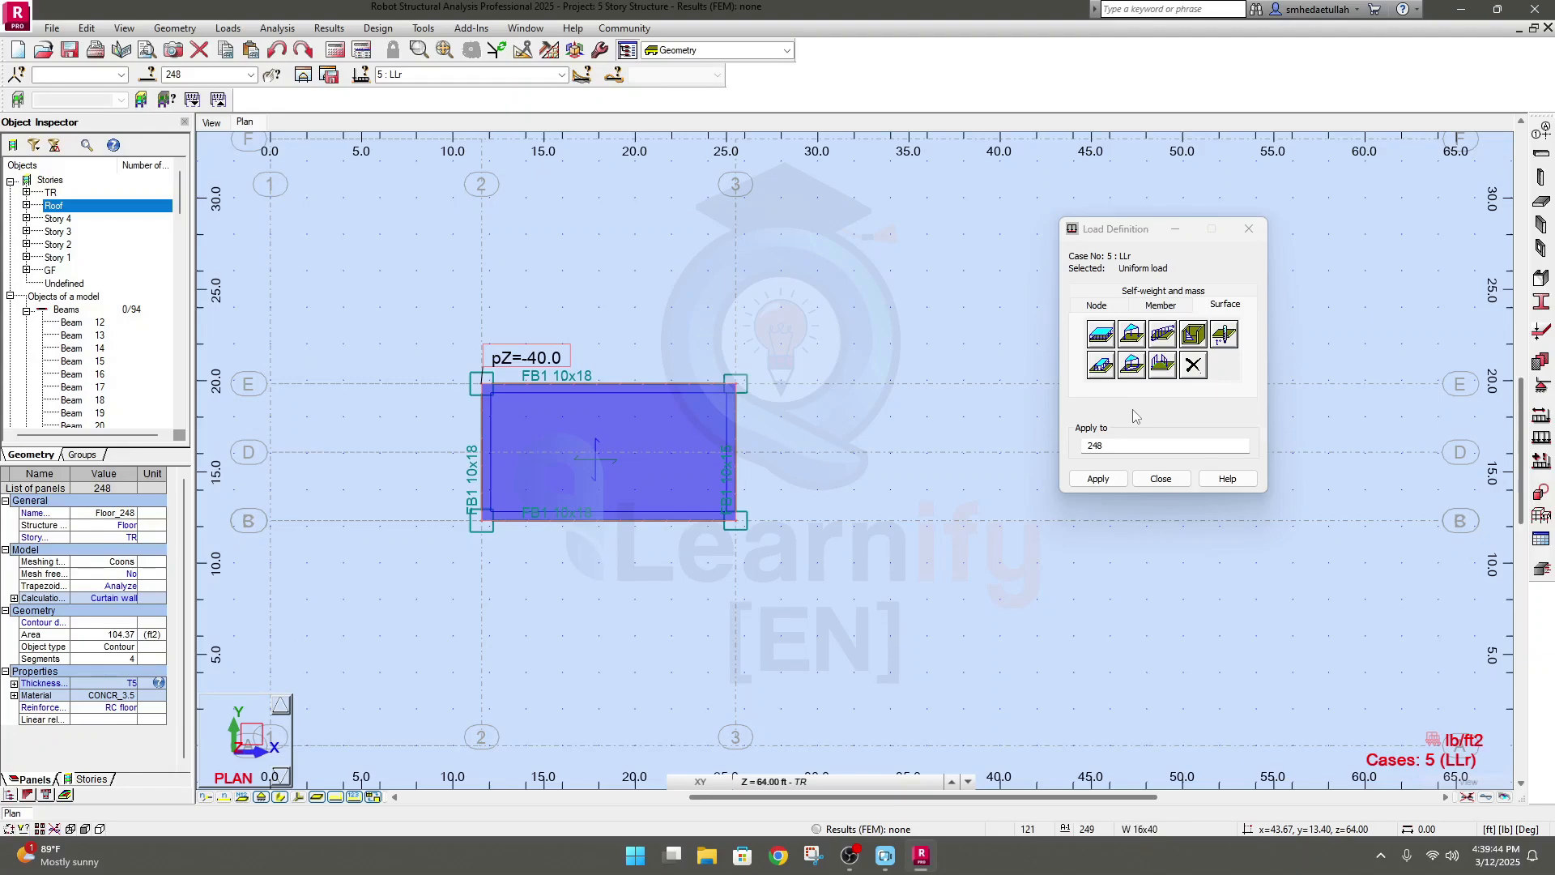
Open the Windows Calculator, move it clear of the slab plan, and compute 5 × 8
left_click(988, 858)
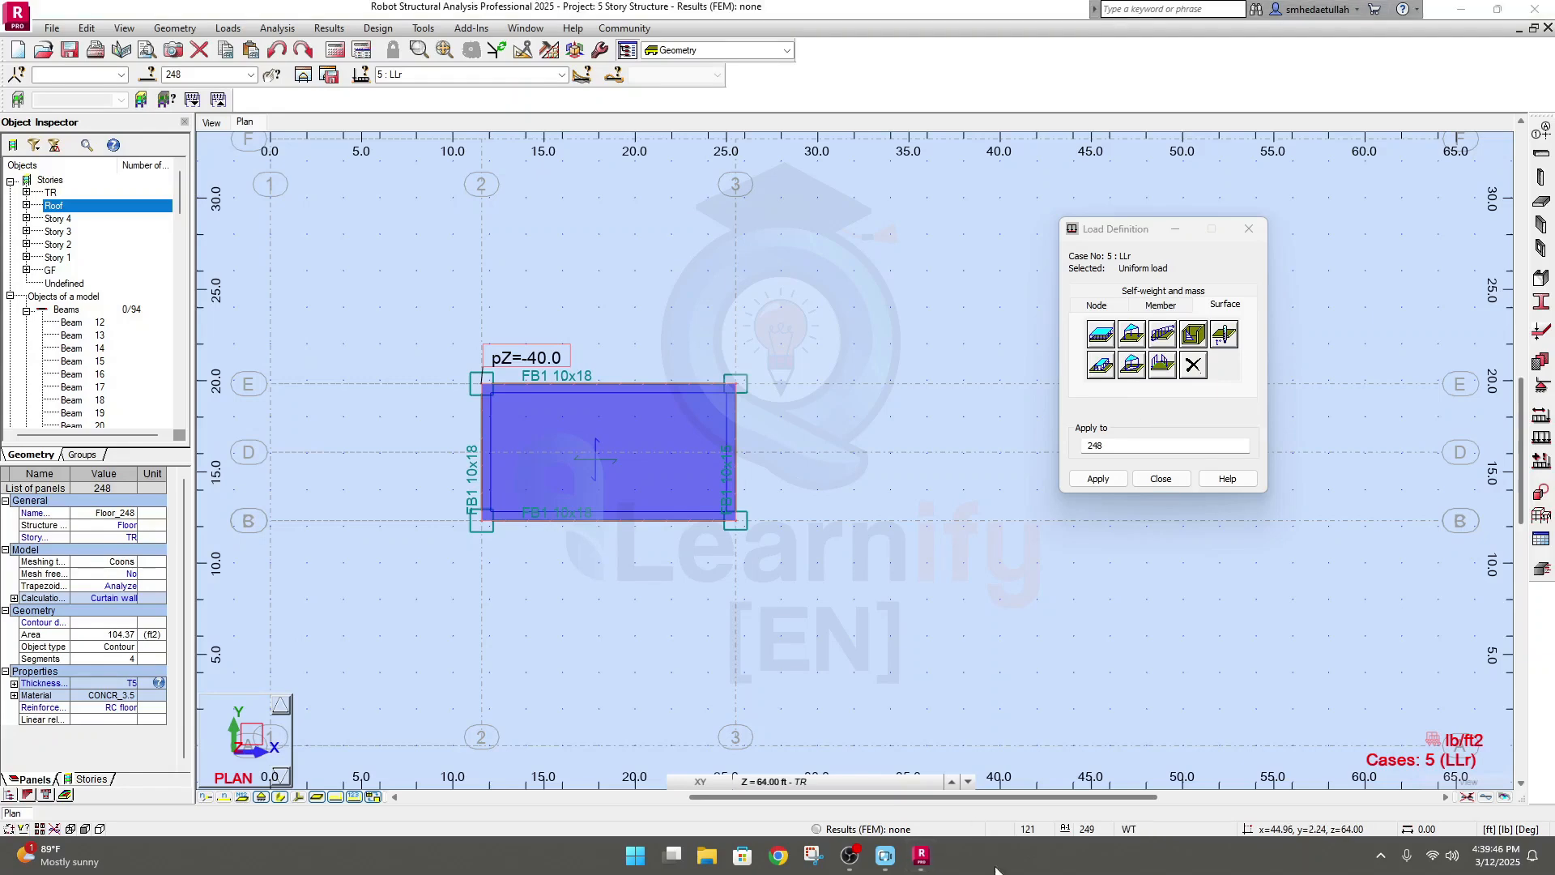
left_click(637, 863)
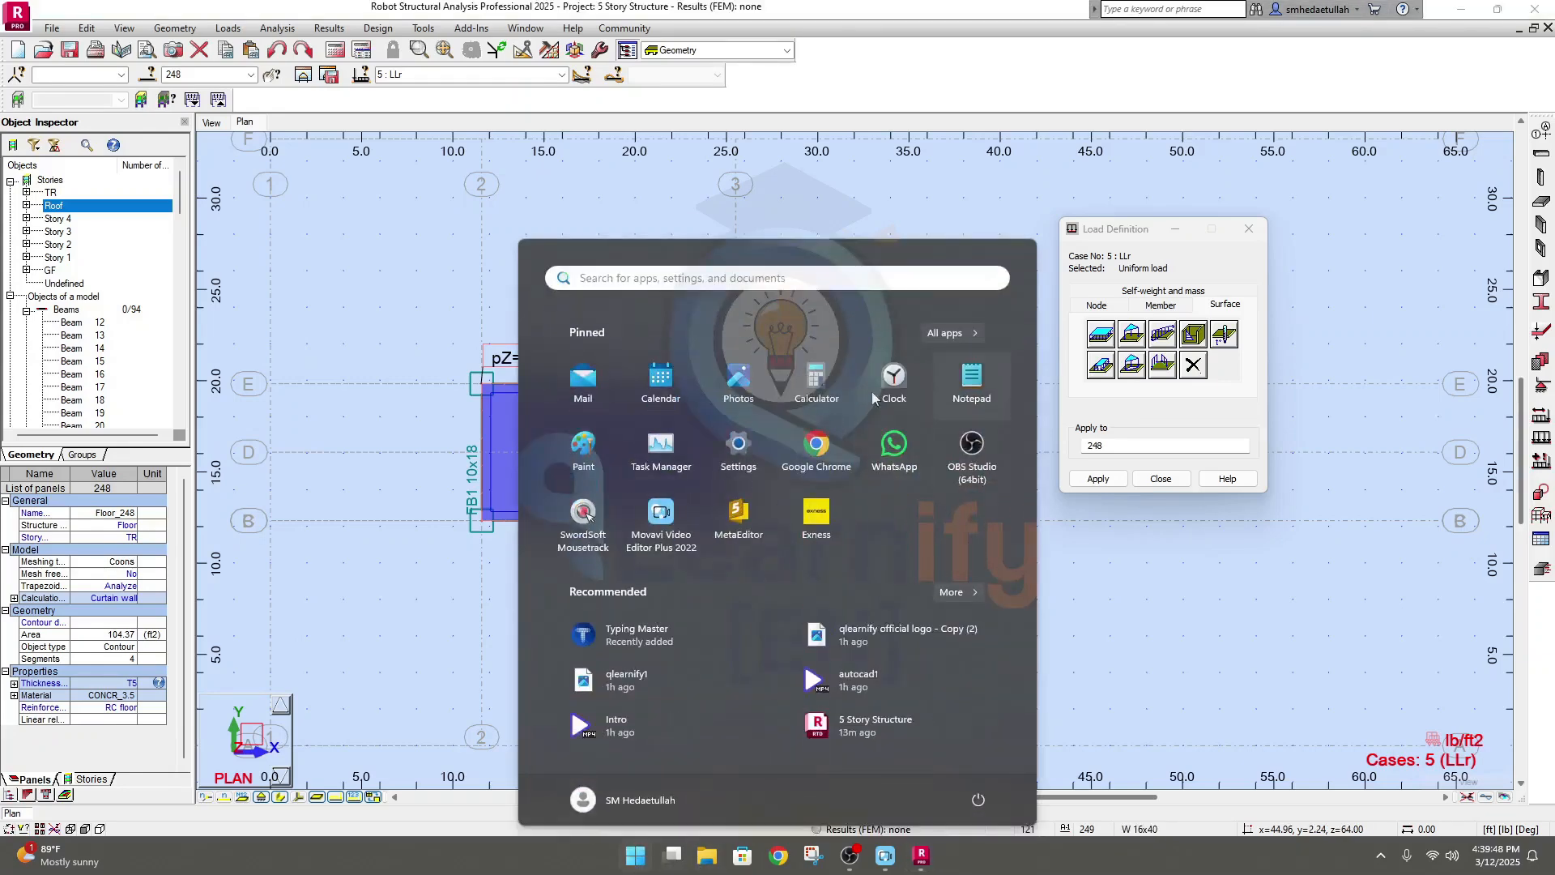
left_click(834, 395)
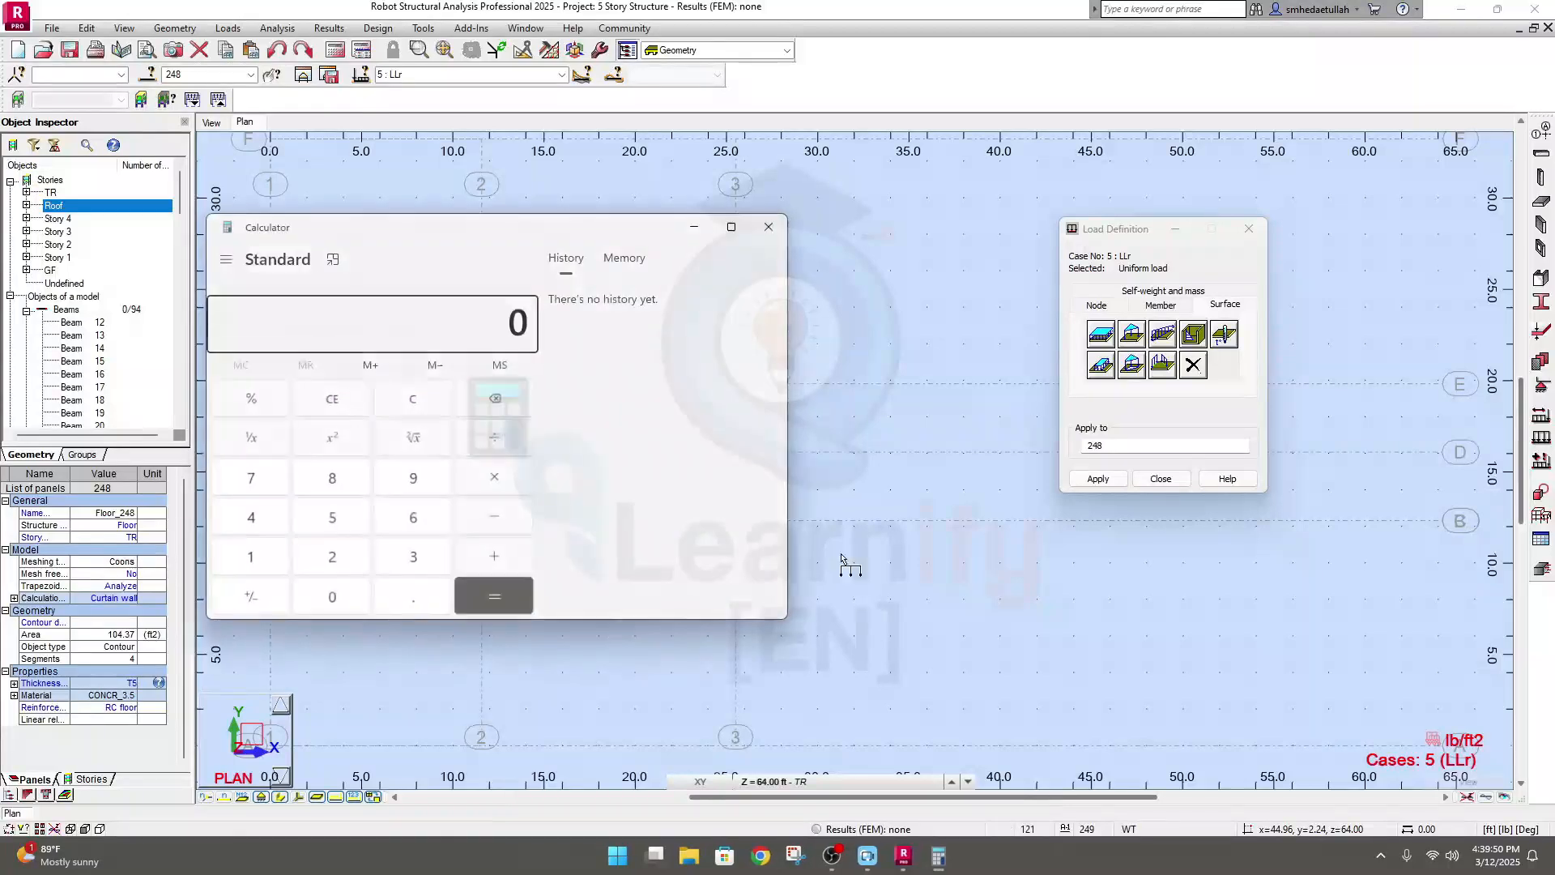
left_click_drag(526, 234, 1078, 238)
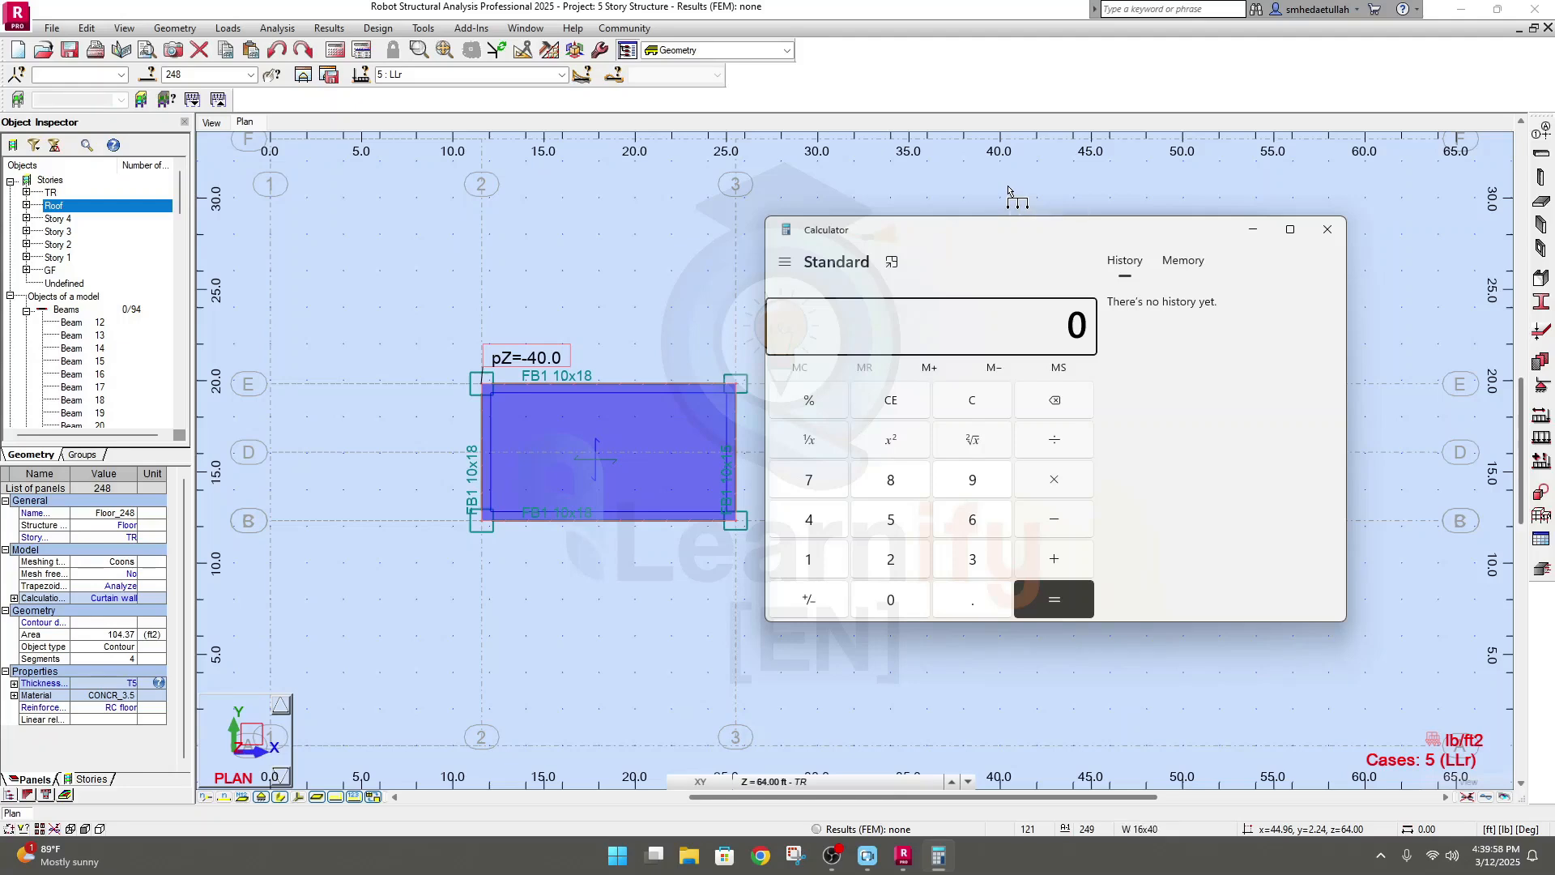
left_click(1050, 255)
type("5*")
type("8")
key("Return")
mouse_move(1078, 324)
left_mouse_down()
mouse_move(987, 337)
mouse_move(1090, 327)
left_mouse_up()
left_click(1043, 332)
left_click(1024, 335)
left_click(1040, 324)
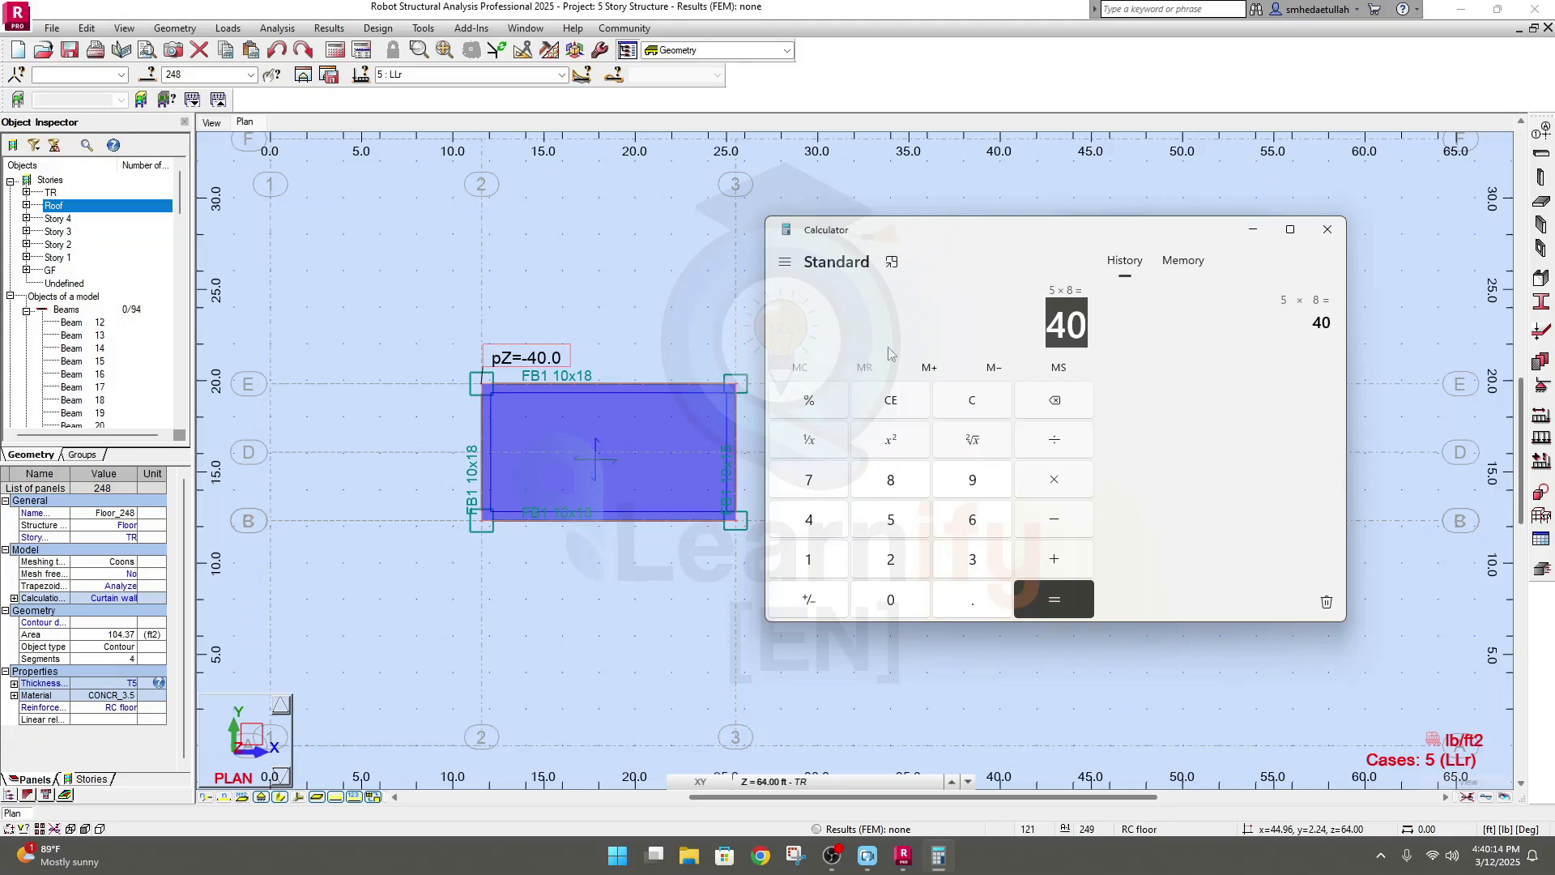
left_click(960, 326)
left_click_drag(1087, 326, 1049, 326)
left_click(1046, 325)
left_click(1084, 326)
left_click(1049, 325)
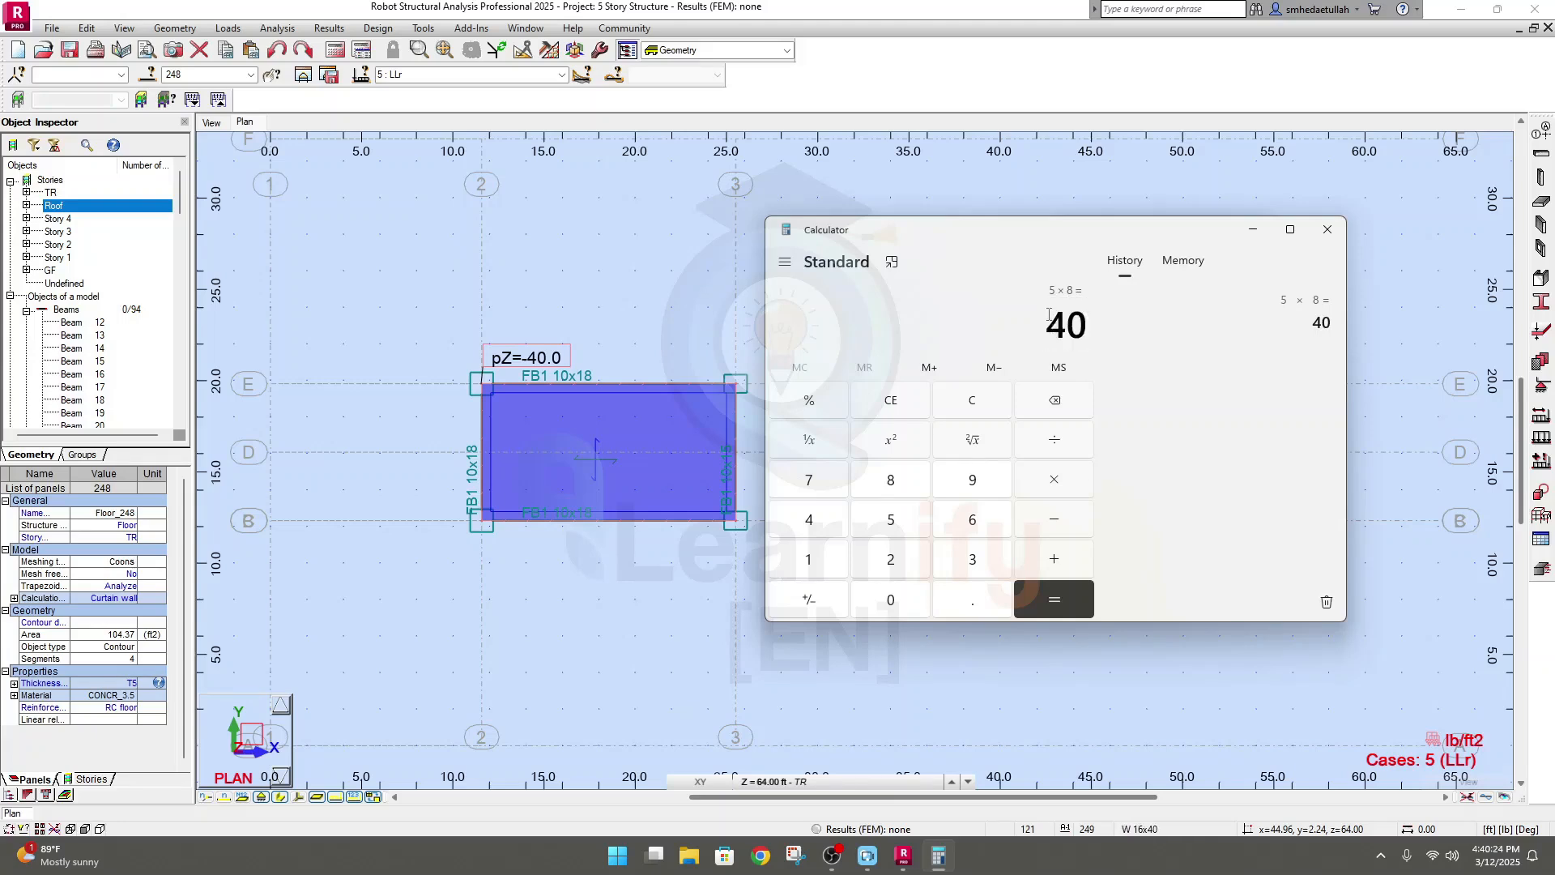
Multiply the 5 × 8 result by 200 in the Calculator
type("200")
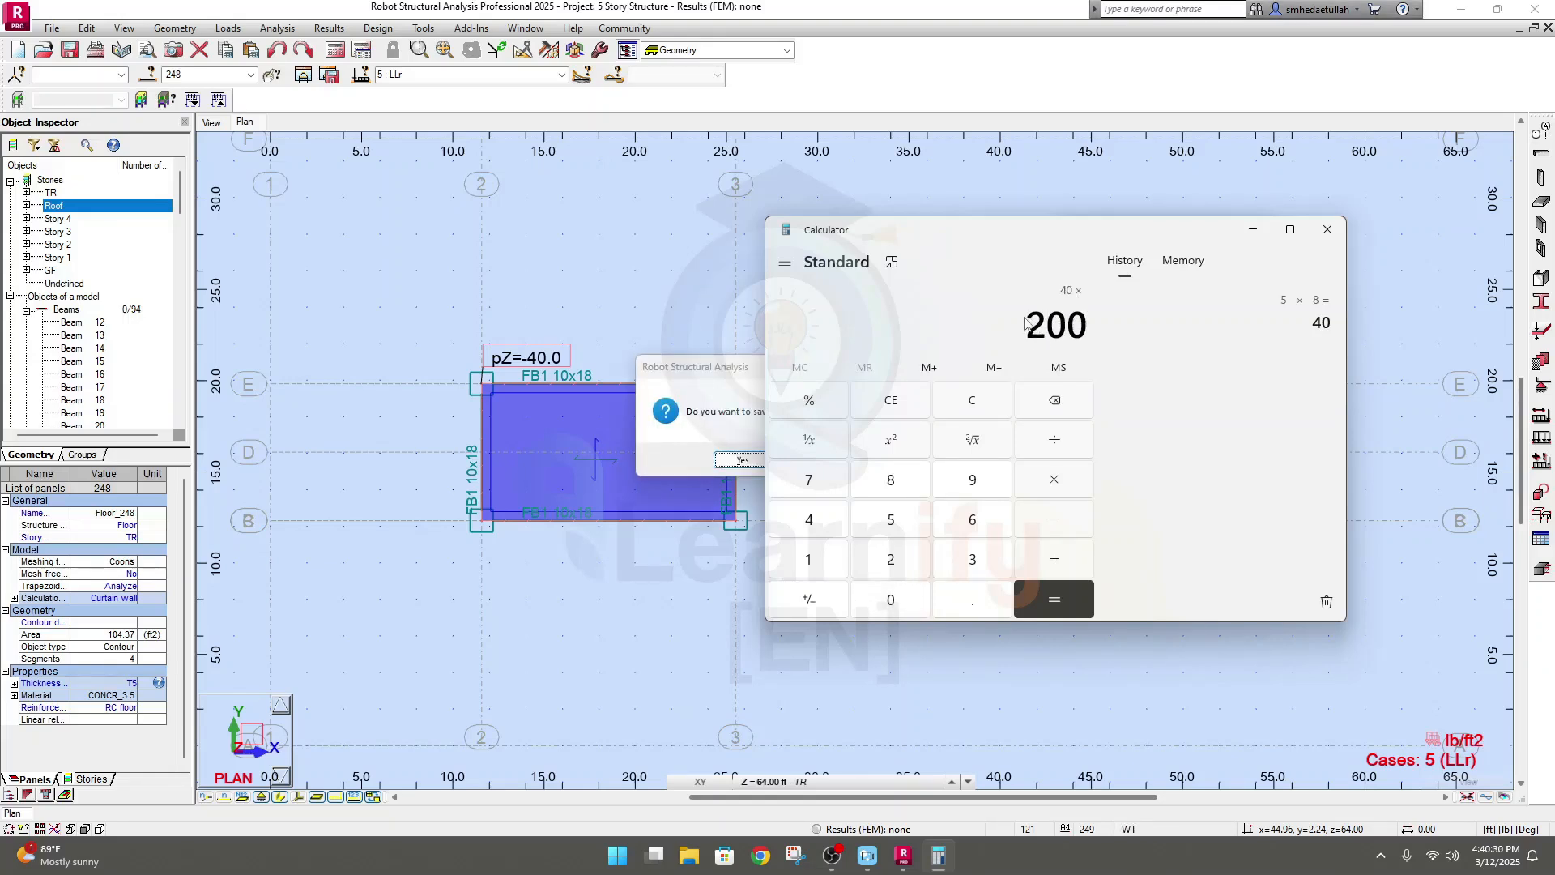
left_click(1054, 599)
left_click_drag(998, 324, 1085, 321)
left_click(1087, 327)
left_click(1005, 328)
left_click(1083, 320)
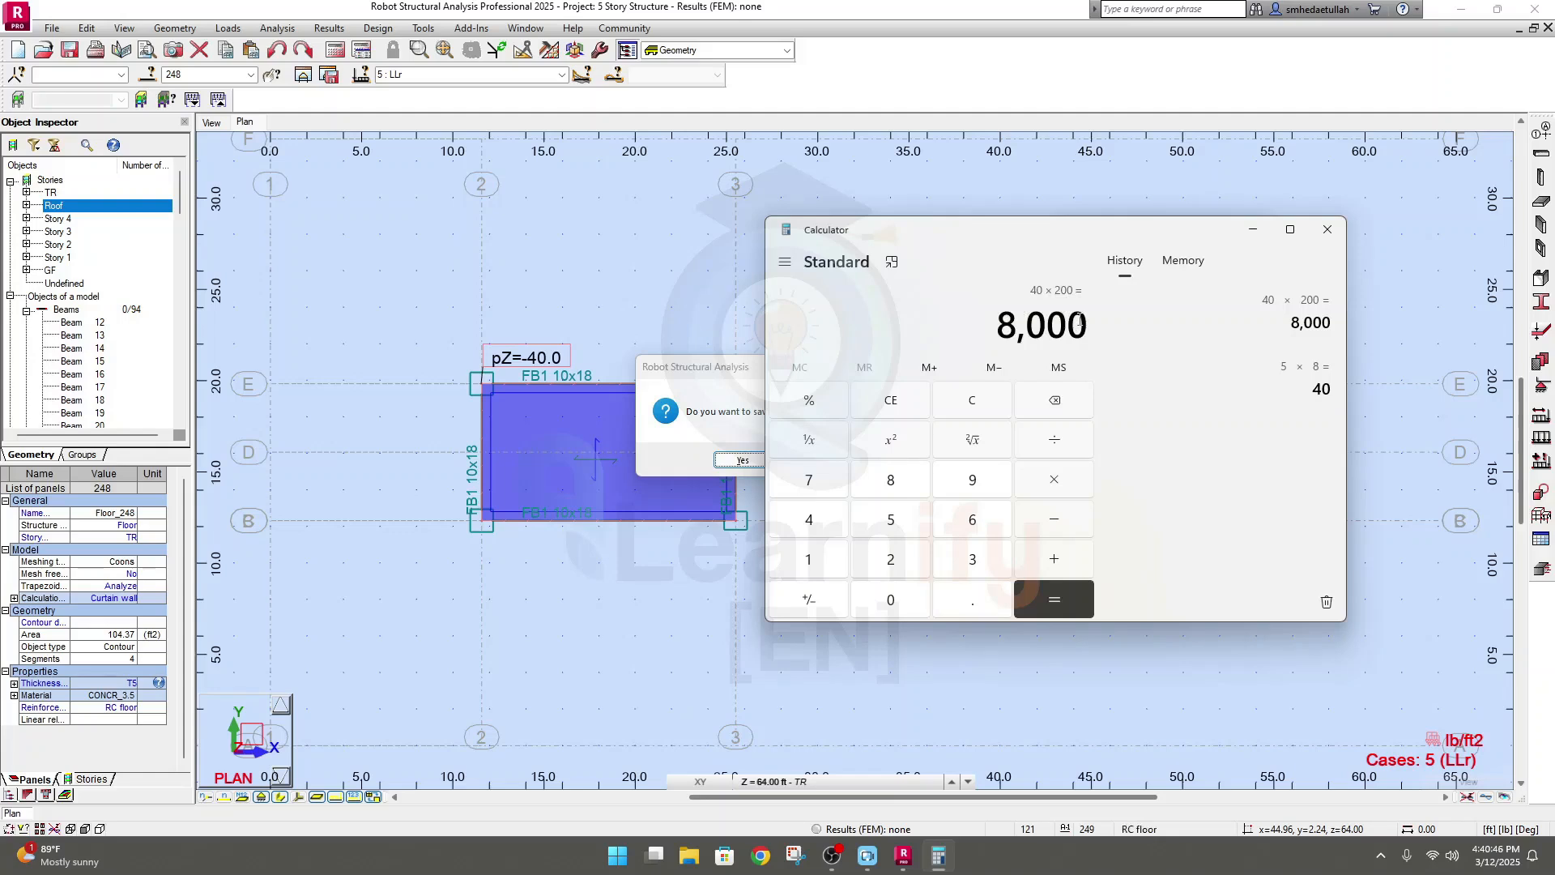
left_click_drag(1082, 321, 1002, 321)
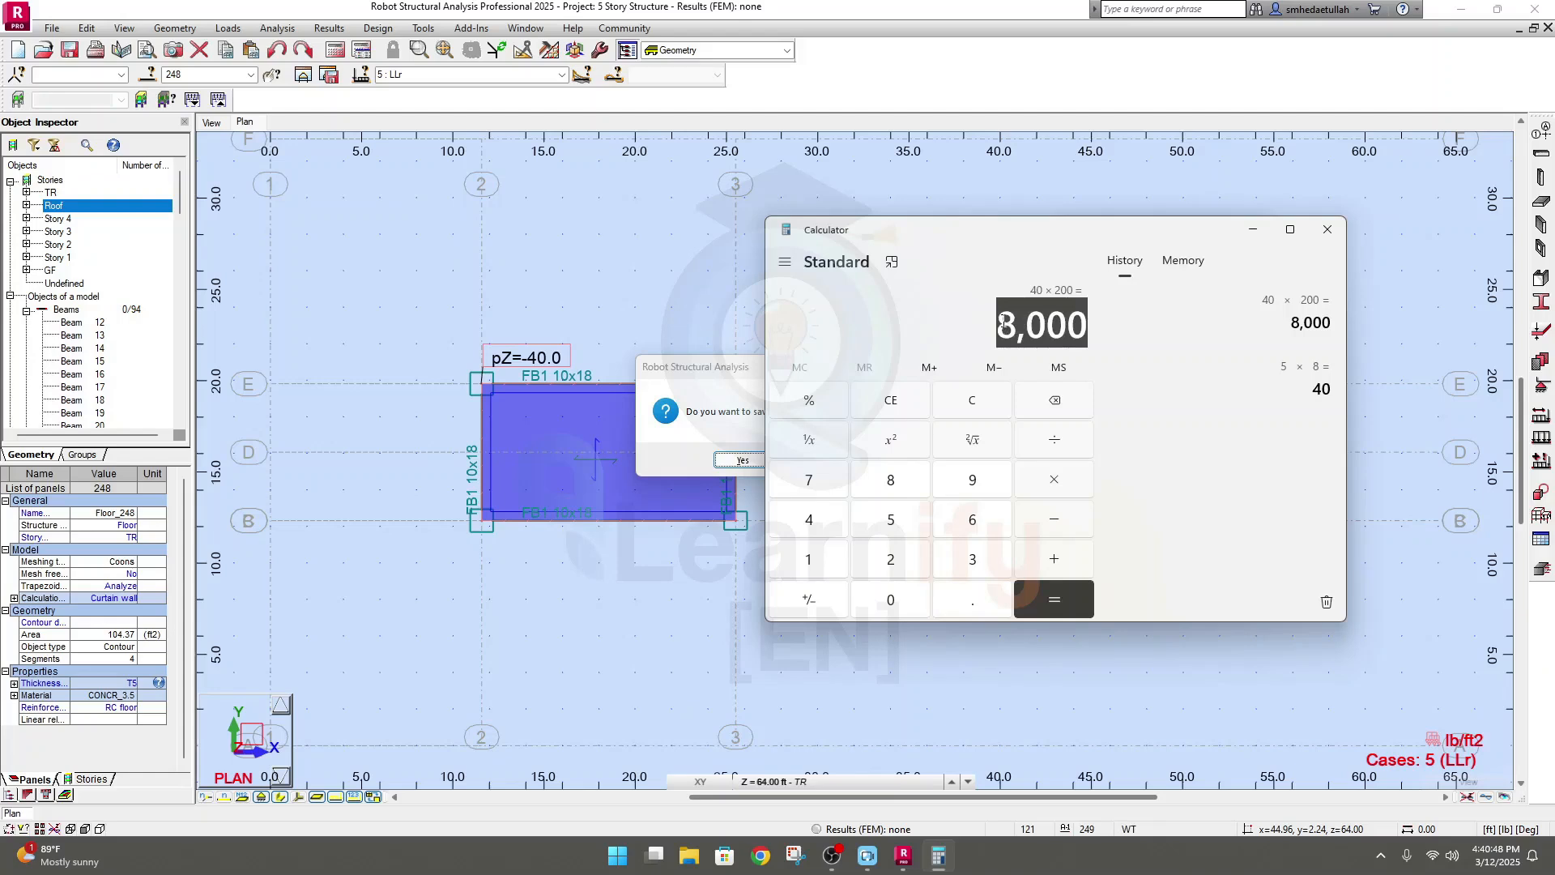
left_click(1002, 321)
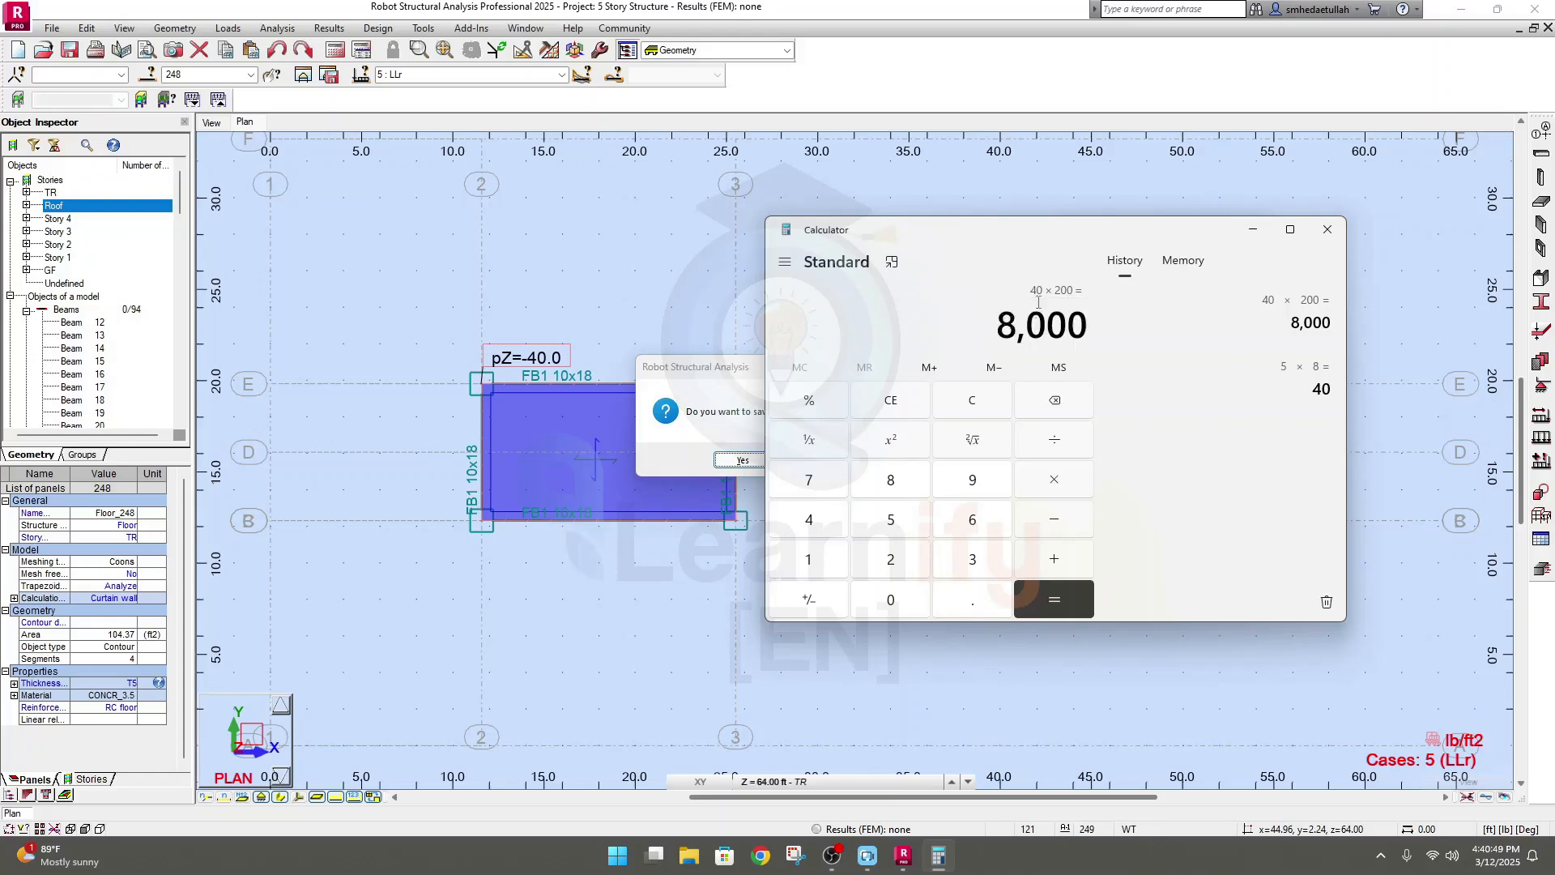
mouse_move(999, 328)
left_mouse_down()
mouse_move(1087, 324)
mouse_move(996, 331)
left_mouse_up()
left_click(1087, 324)
left_click(998, 328)
left_click(999, 326)
left_click(993, 330)
Divide the Calculator result by 2, and multiply that quotient by 2.204
key("slash")
type("2")
key("Return")
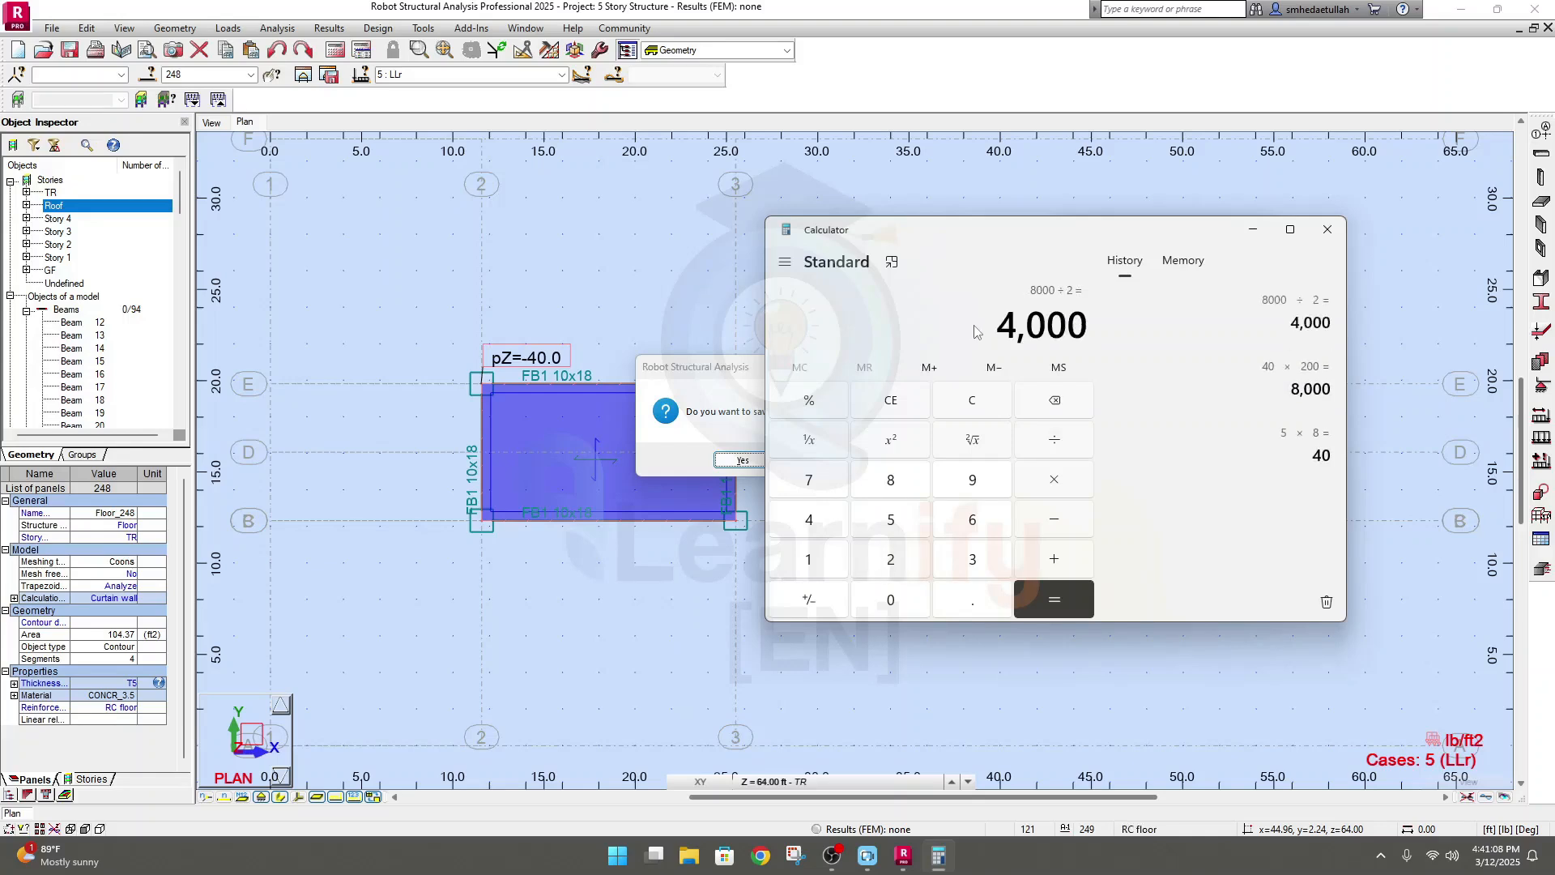
mouse_move(991, 326)
left_mouse_down()
mouse_move(1083, 330)
mouse_move(996, 324)
left_mouse_up()
left_click(1079, 330)
left_click(998, 334)
left_click(993, 322)
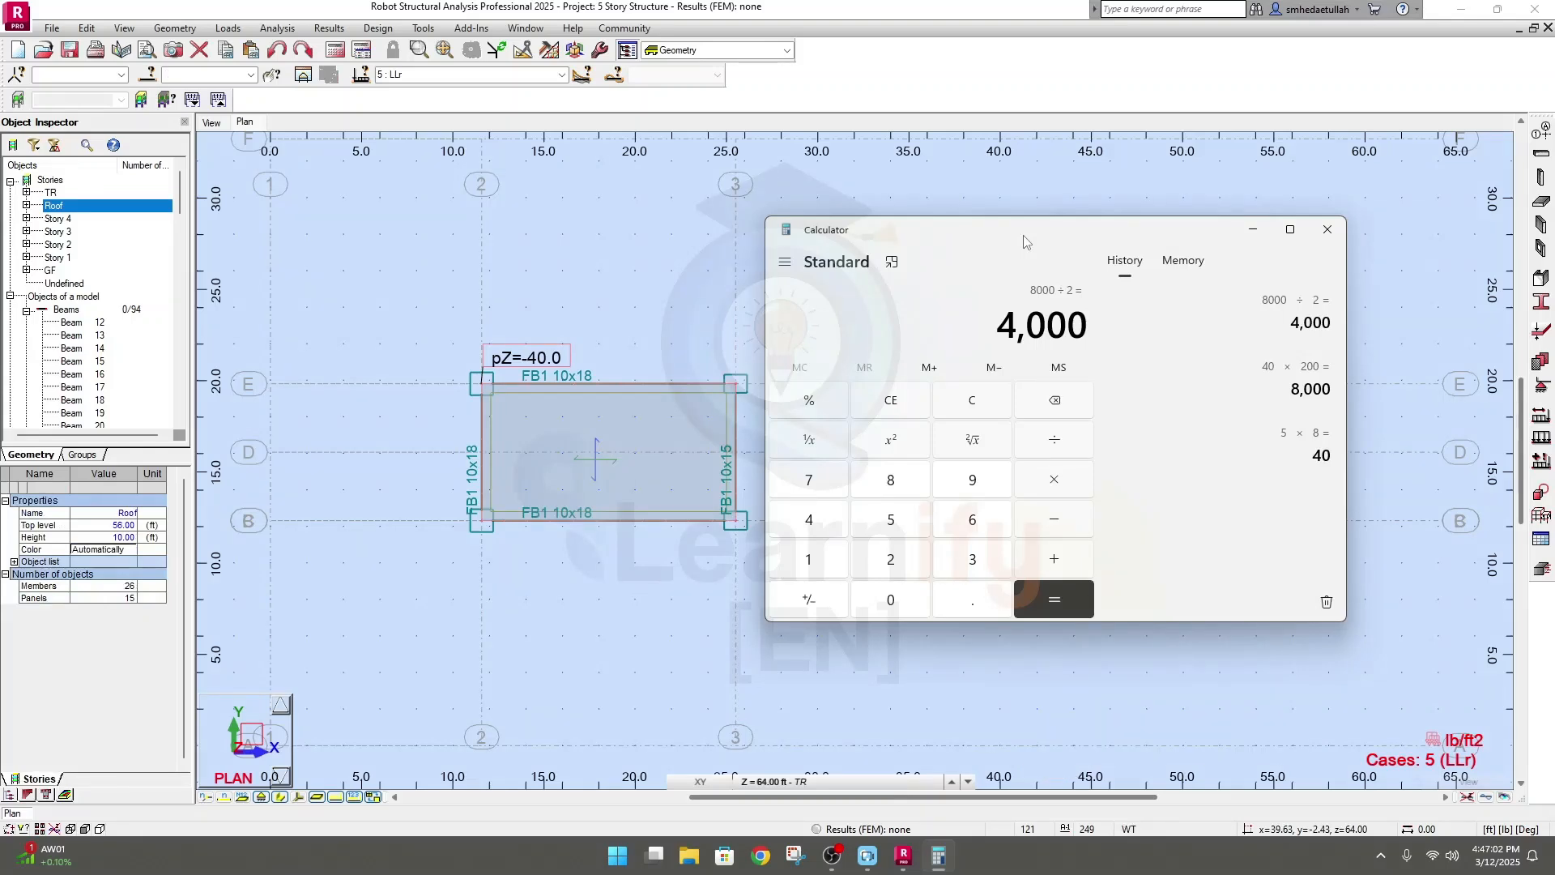
type("*2.204")
key("Return")
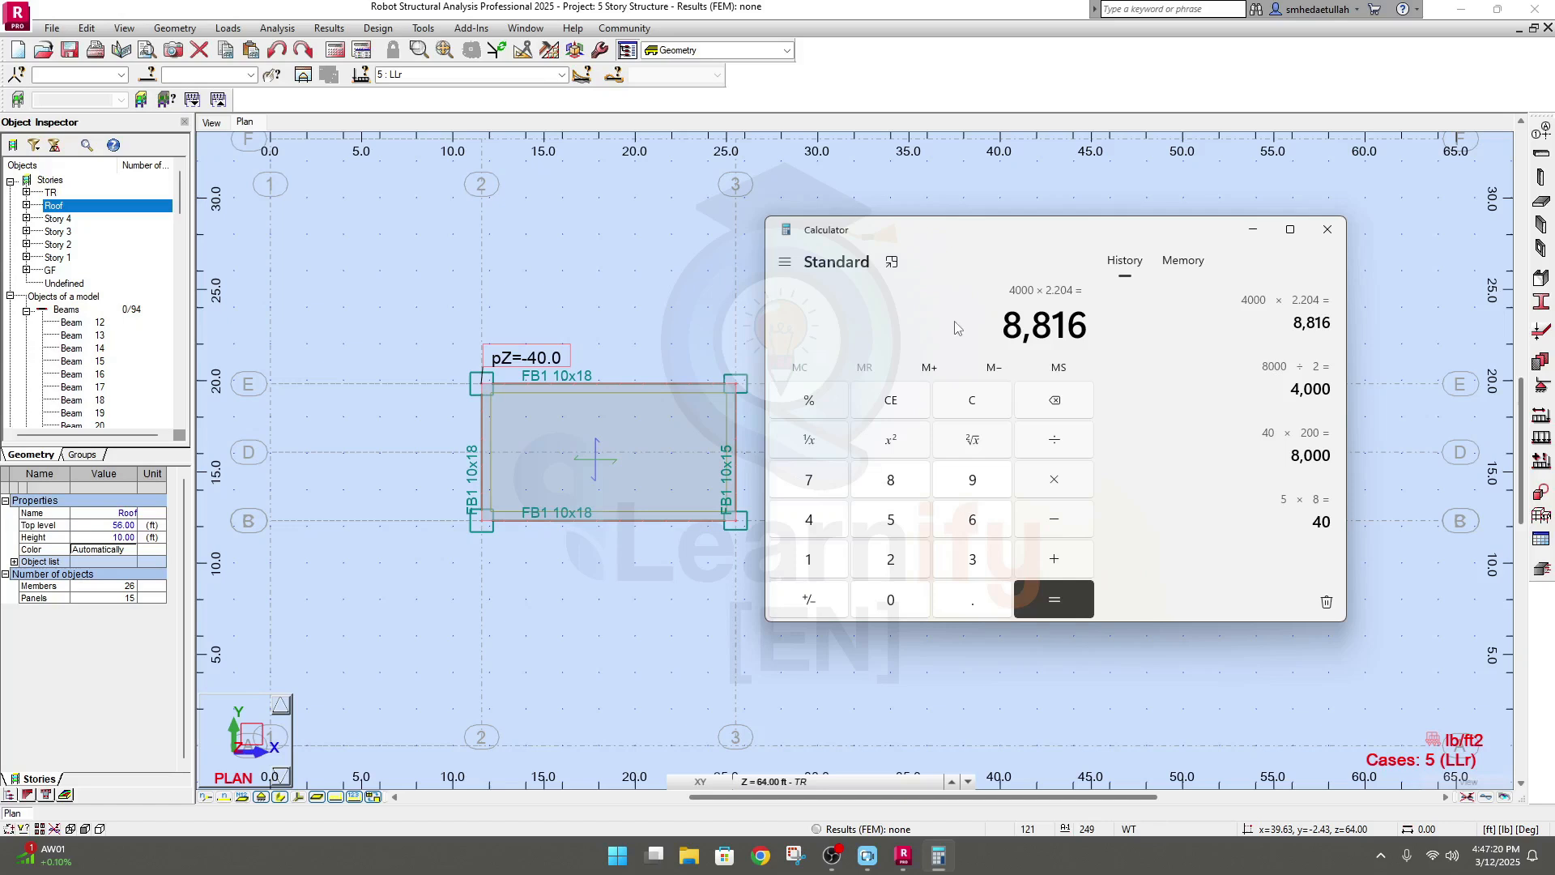
Move the Calculator aside and dimension the stair tower slab's long edge along gridline E, between gridlines 2 and 3
left_click_drag(979, 222, 1068, 198)
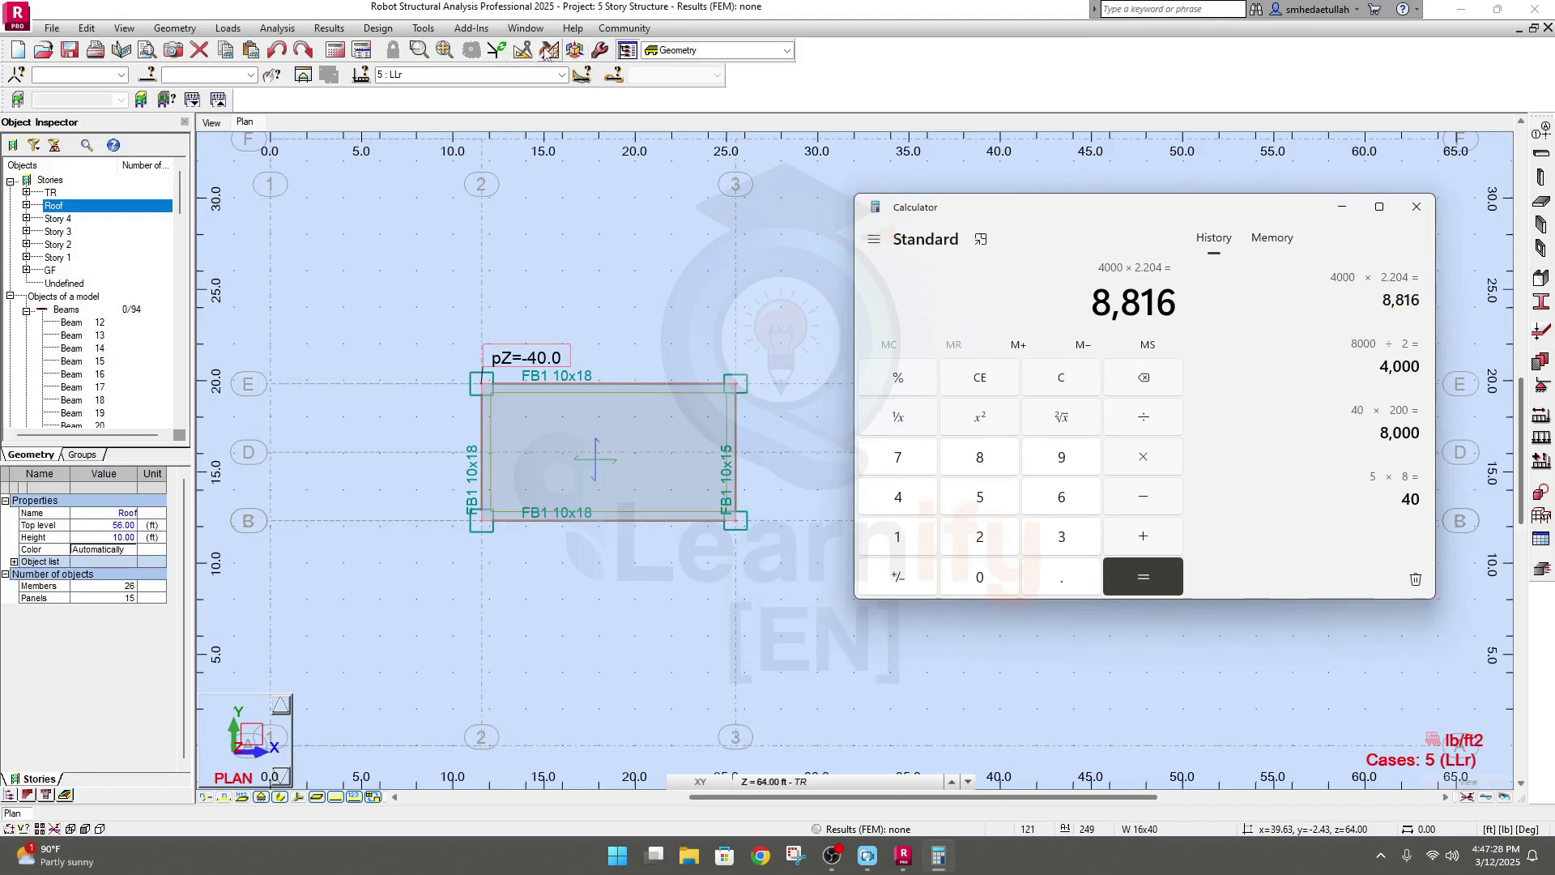
left_click(600, 52)
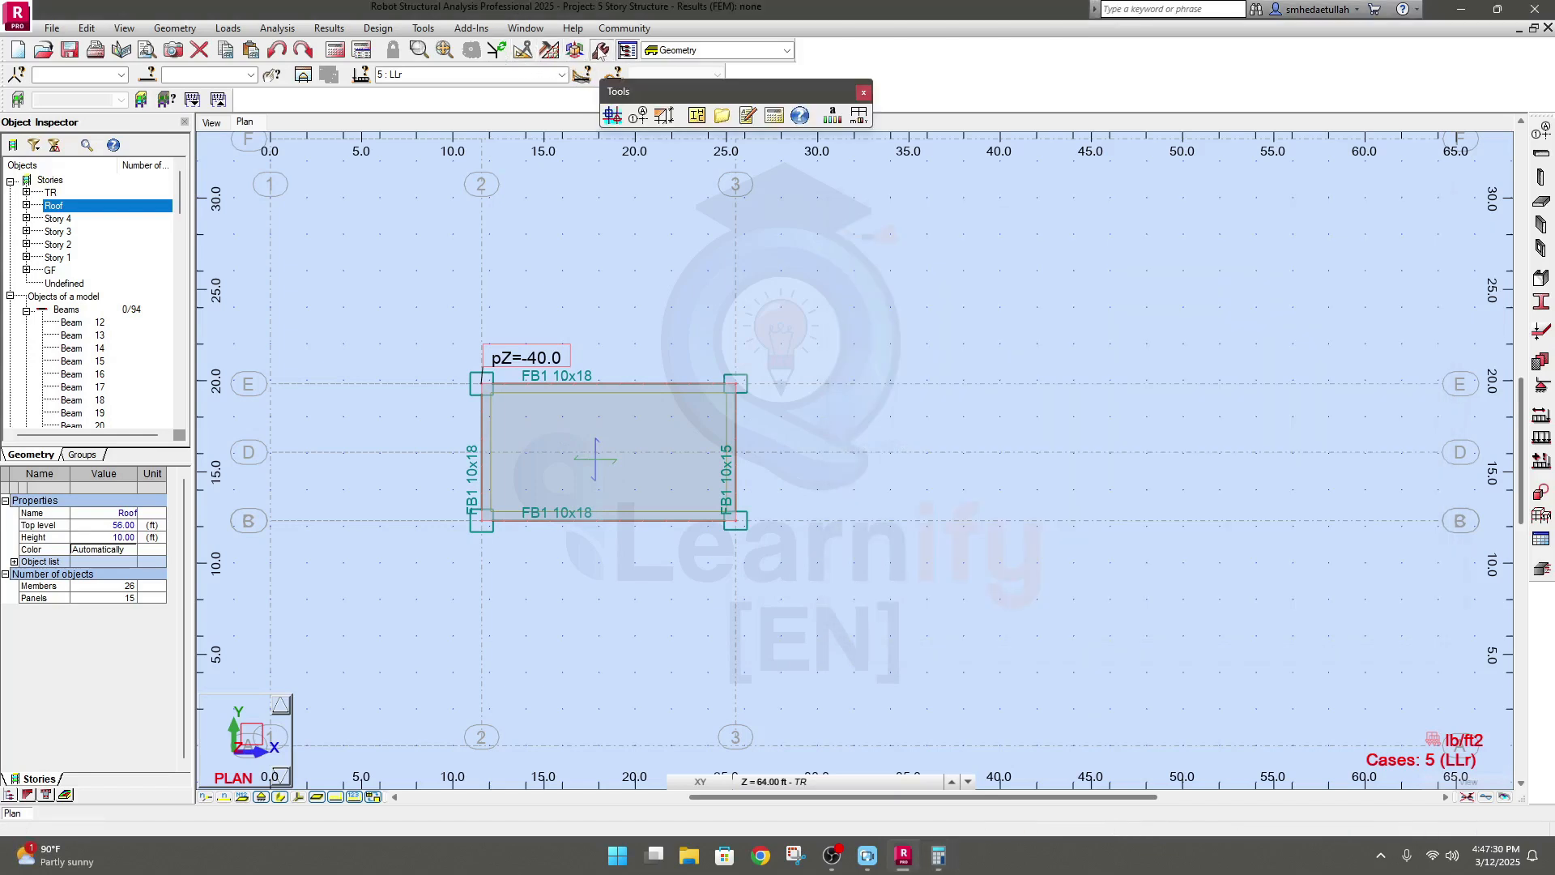
left_click(663, 115)
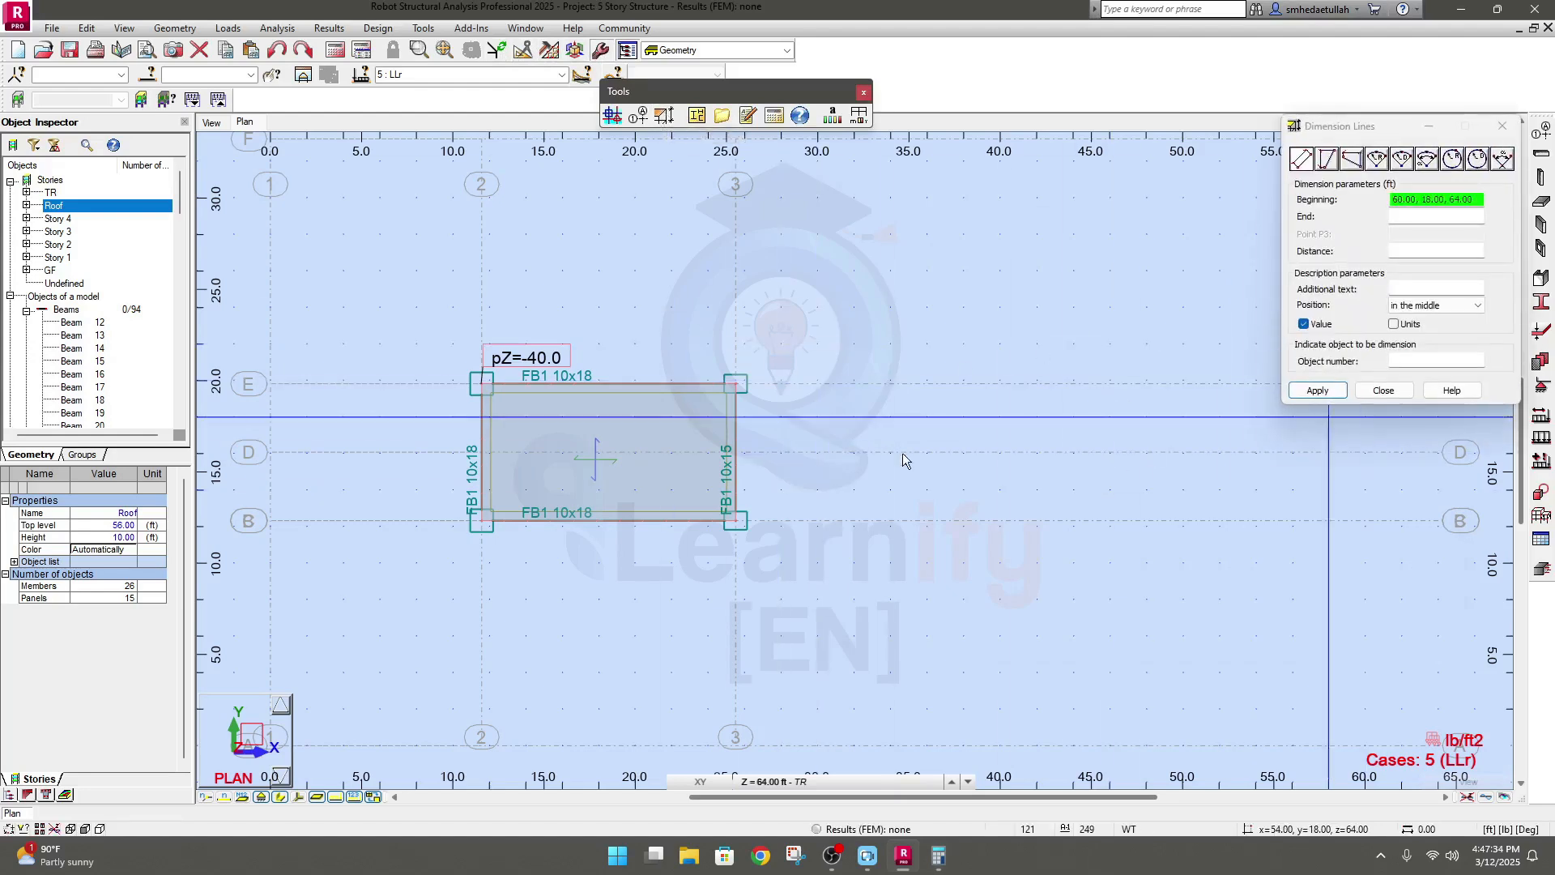
left_click(481, 383)
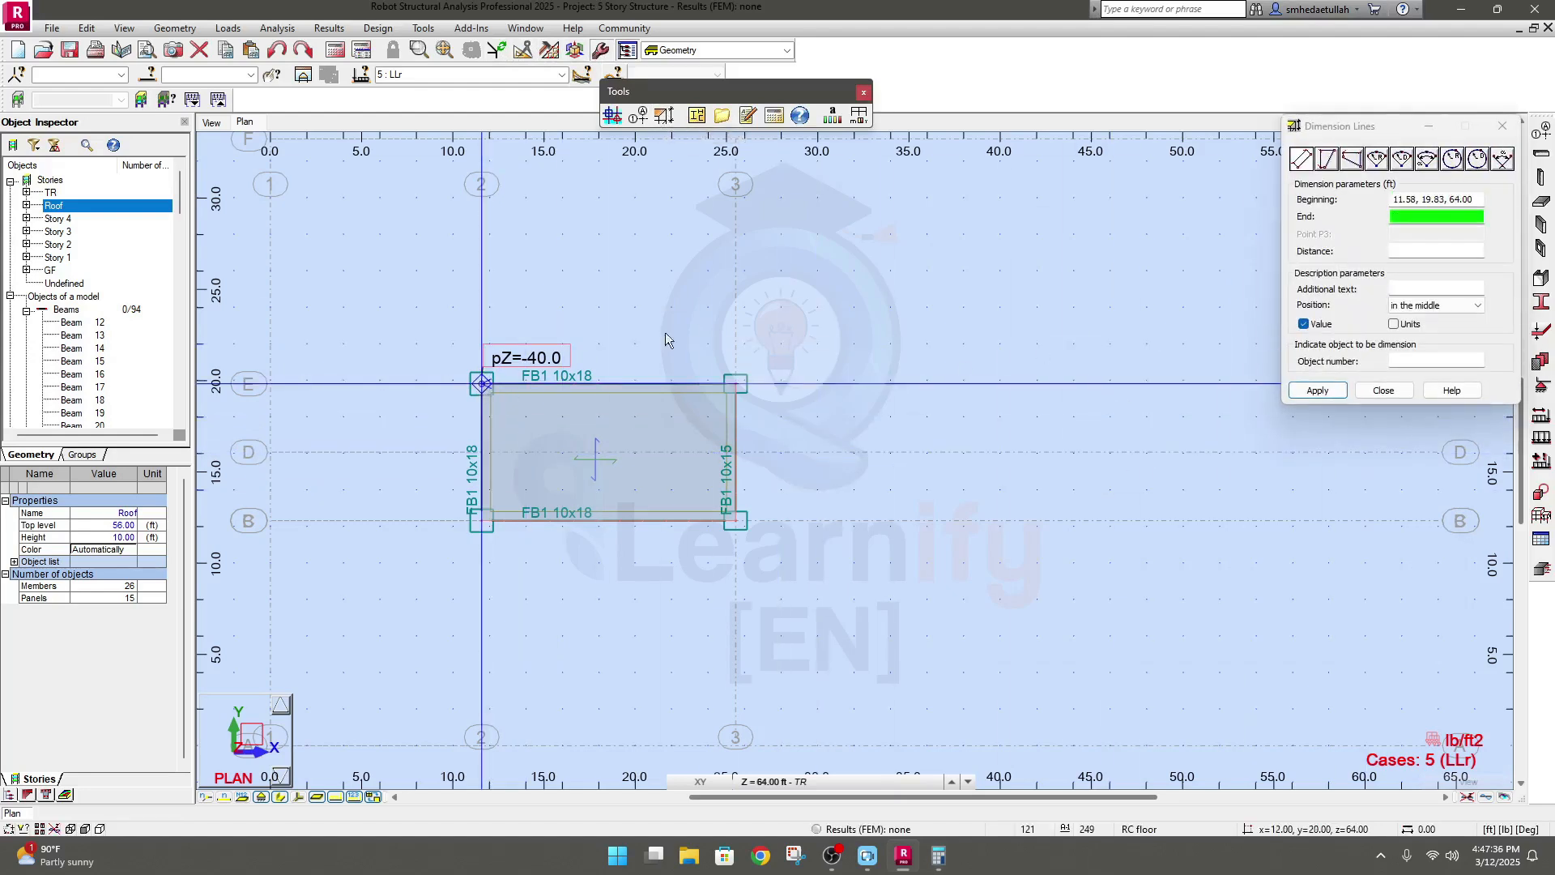
left_click(736, 382)
left_click(734, 344)
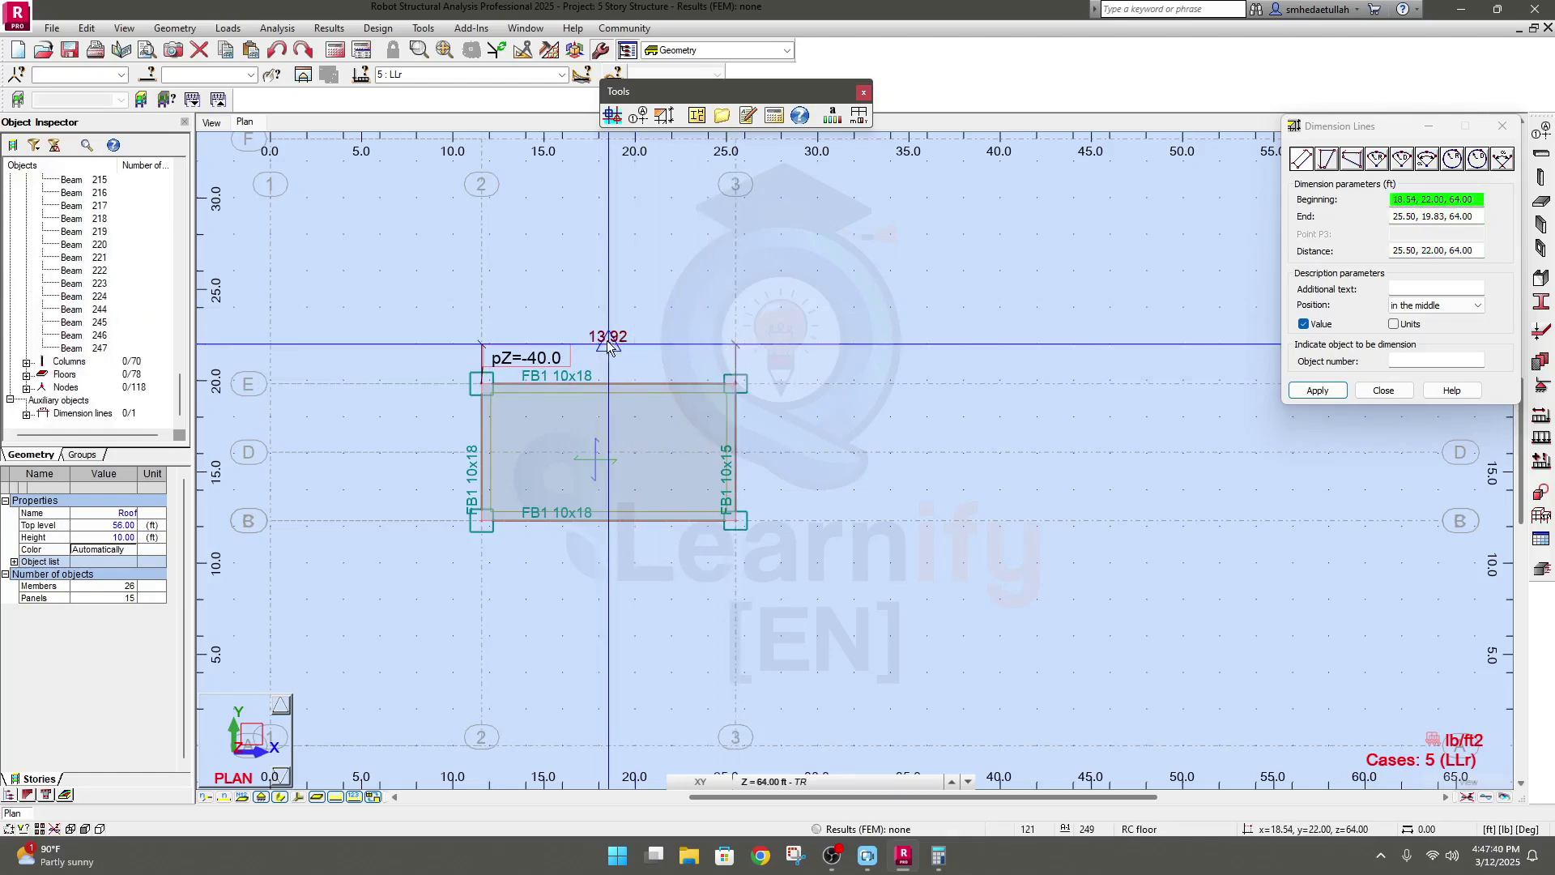
Dimension the slab's short edge along gridline 2, between gridlines E and B
left_click(482, 382)
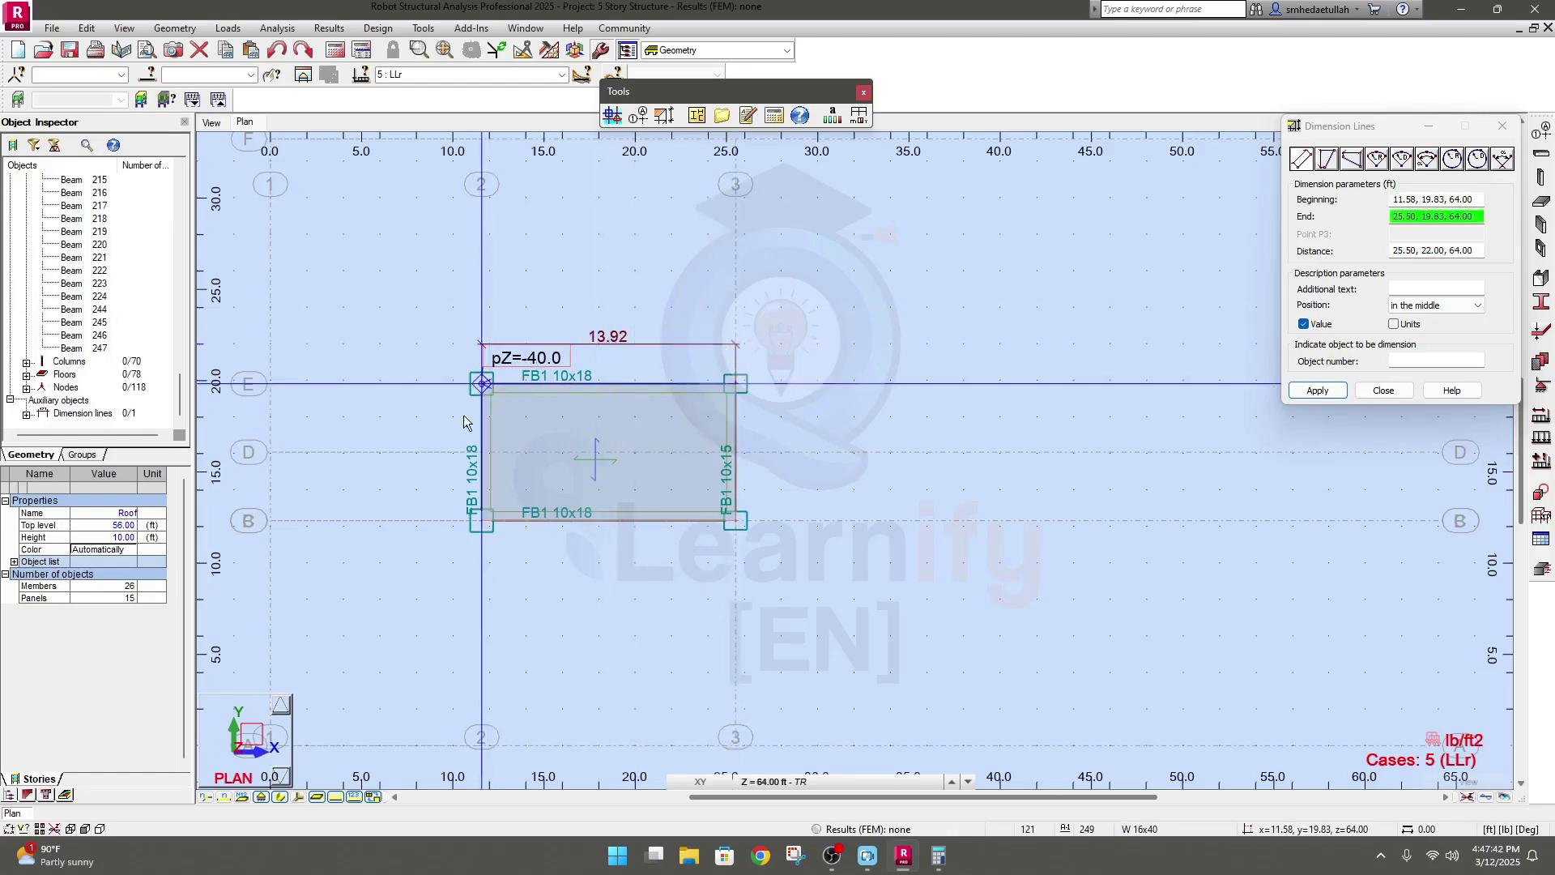
left_click(483, 523)
left_click(419, 508)
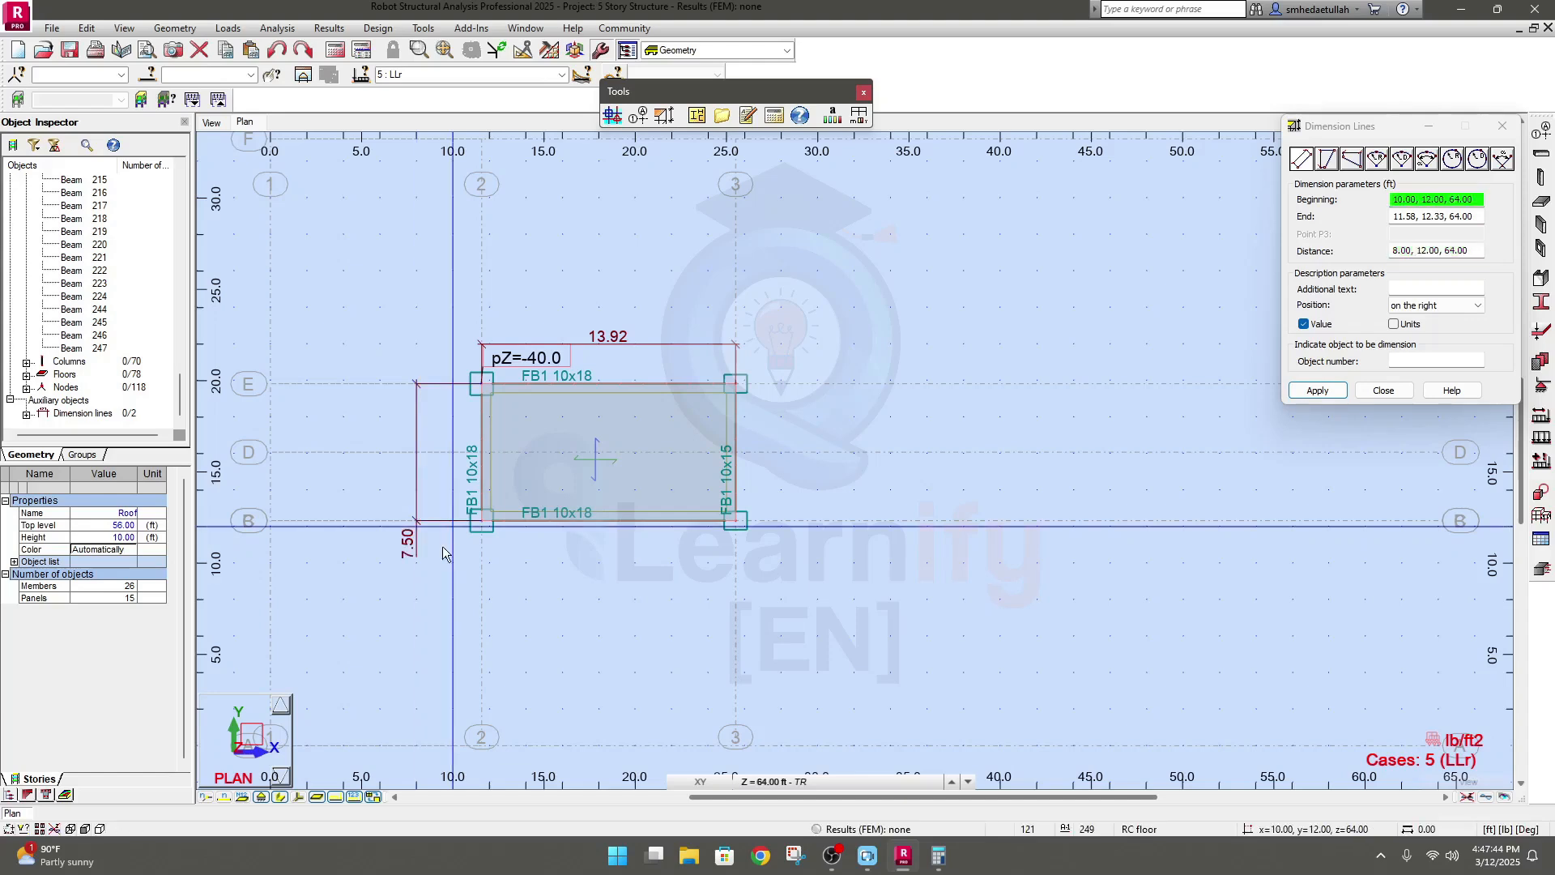
Switch to the Calculator and multiply 7.5 by 13.92 to get the slab area
left_click(936, 865)
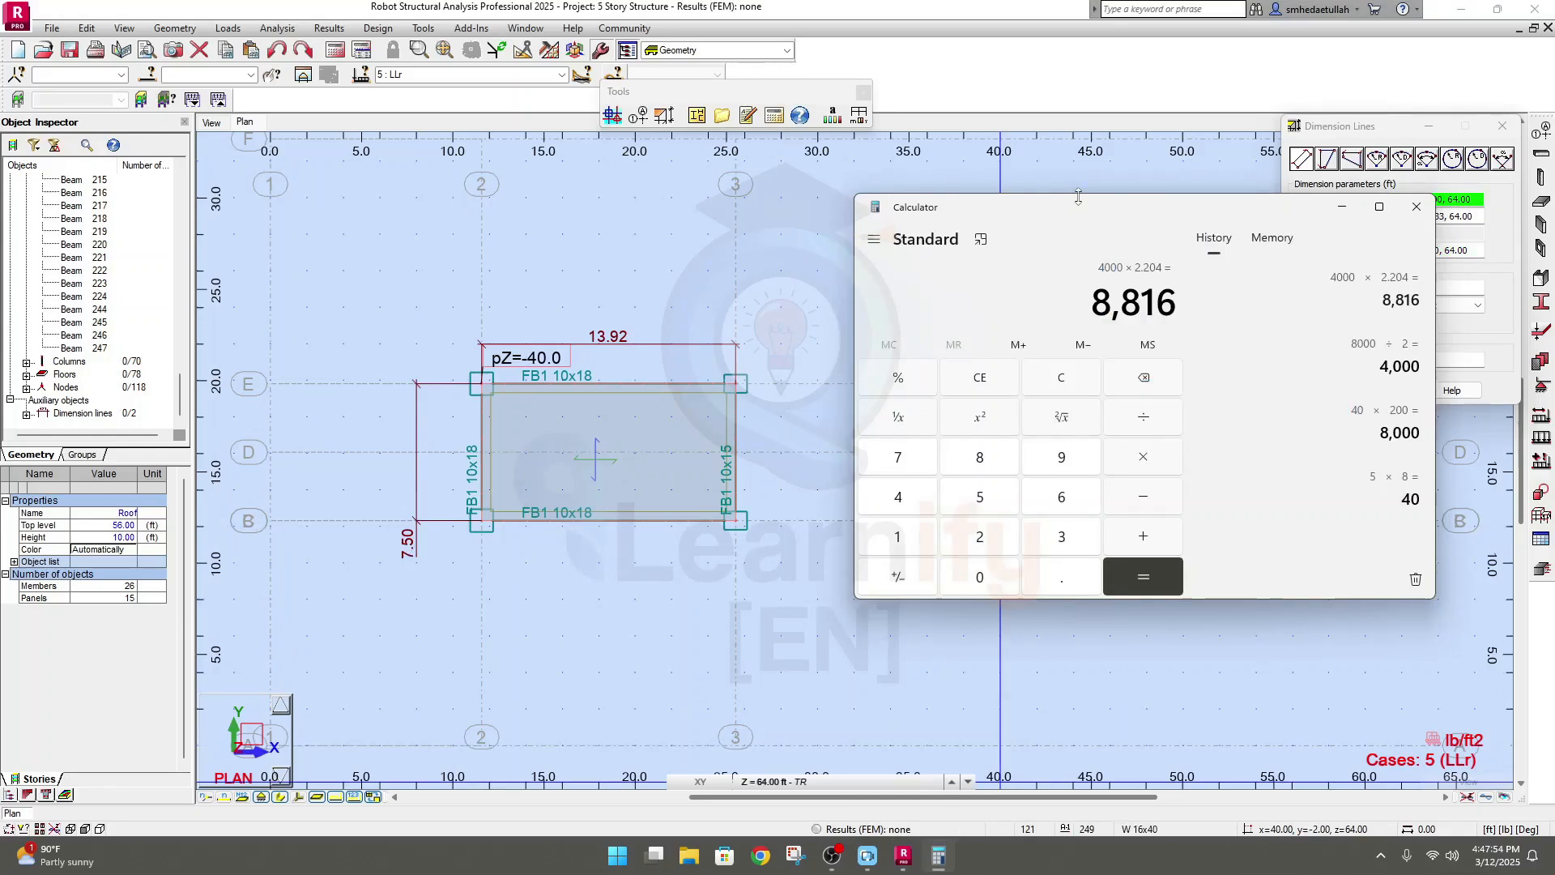
type("7.")
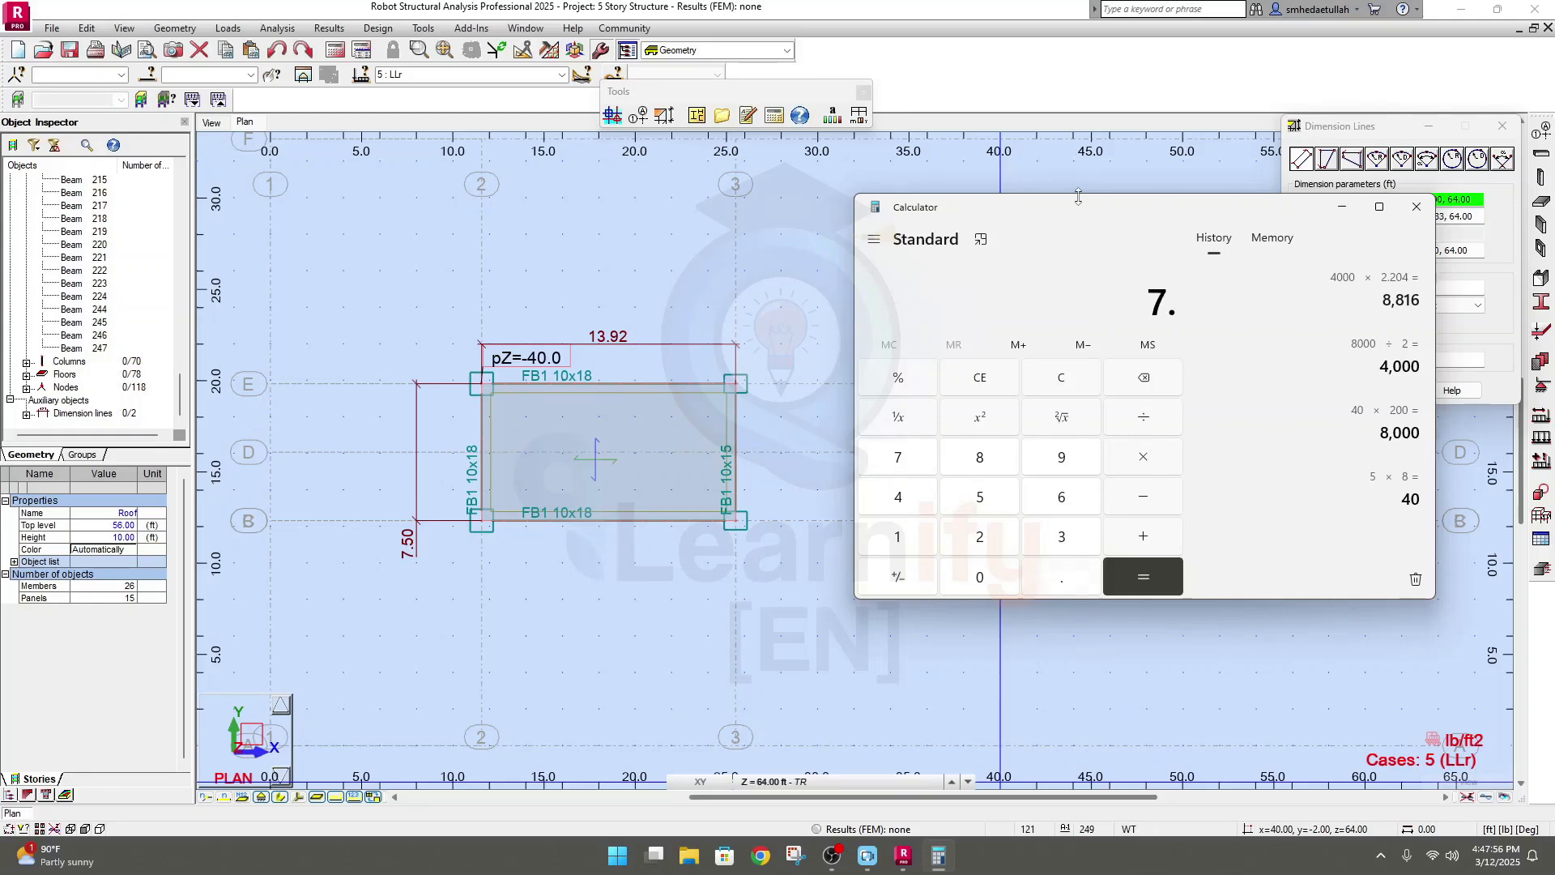
type("5*13.92")
key("Return")
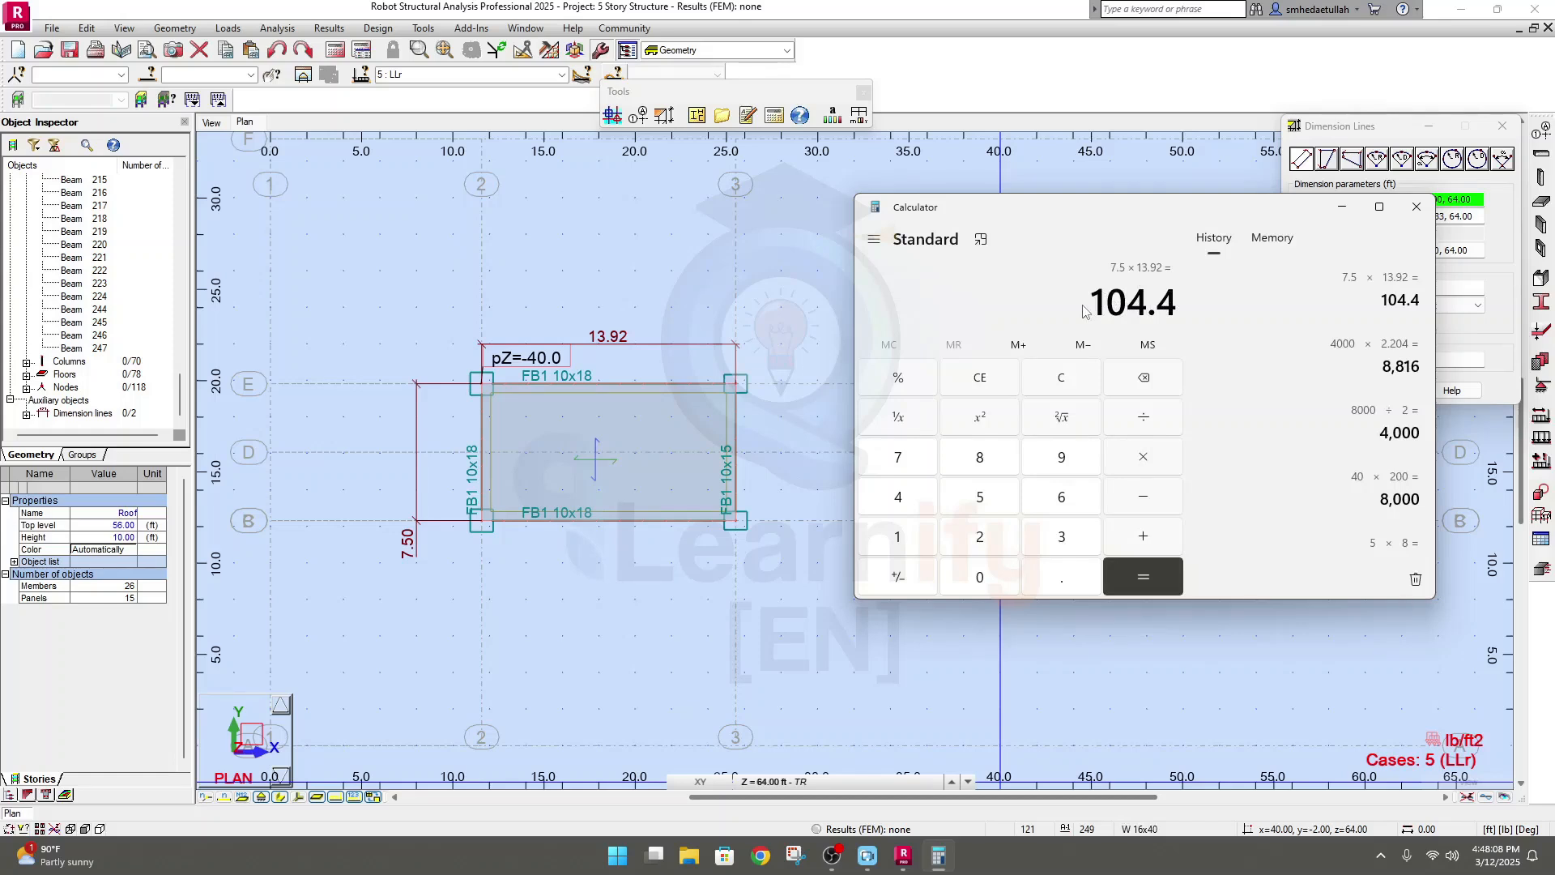
Divide 8816 by 100 in the Calculator, copy the result, and minimize the Calculator
type("8816")
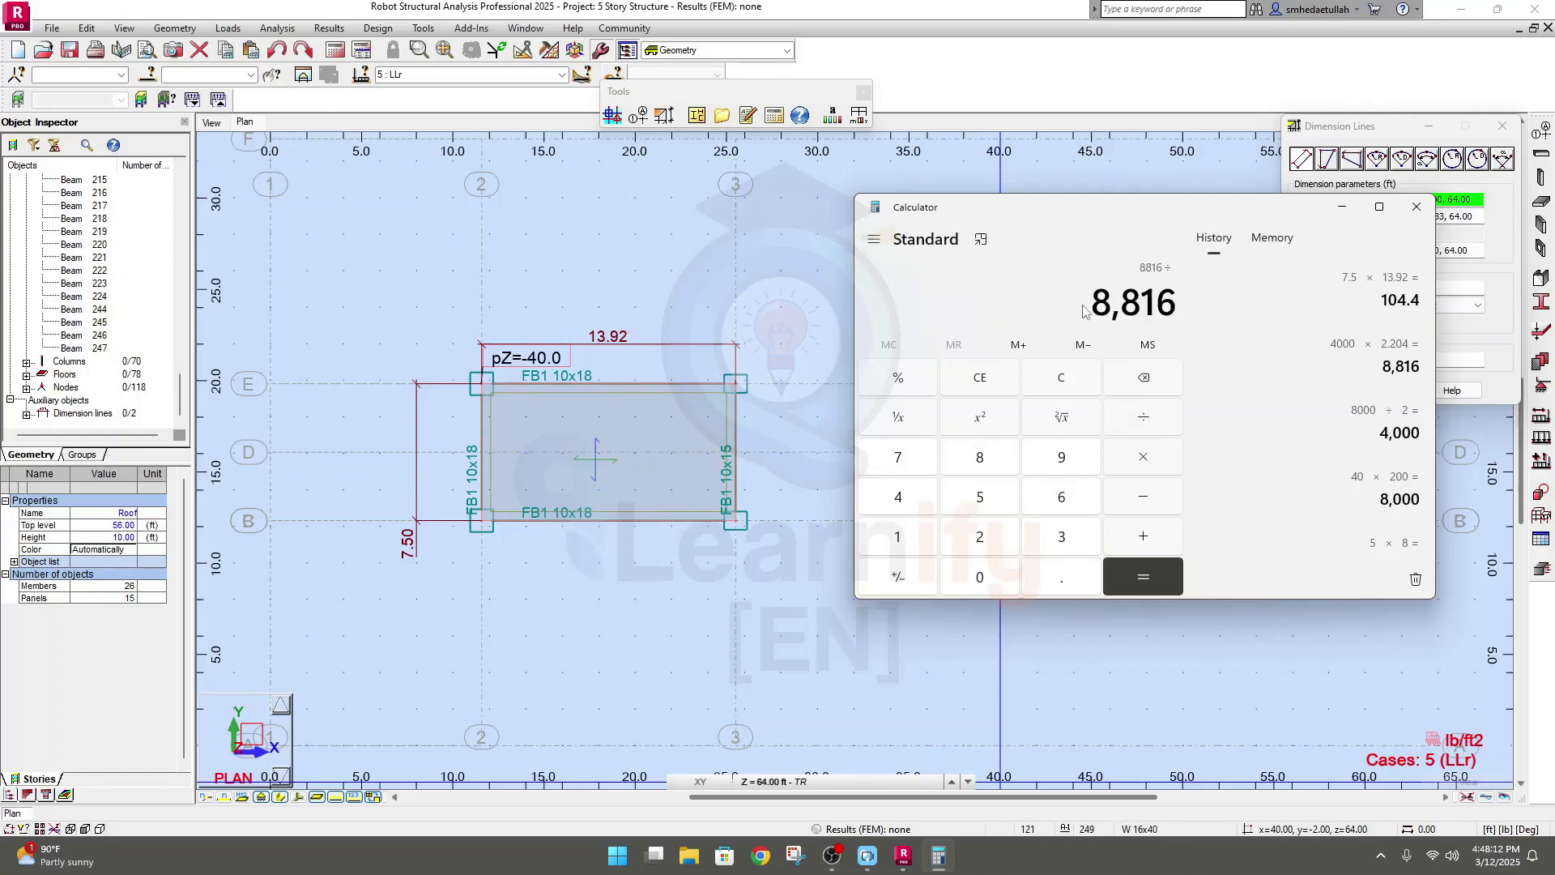
type("/100")
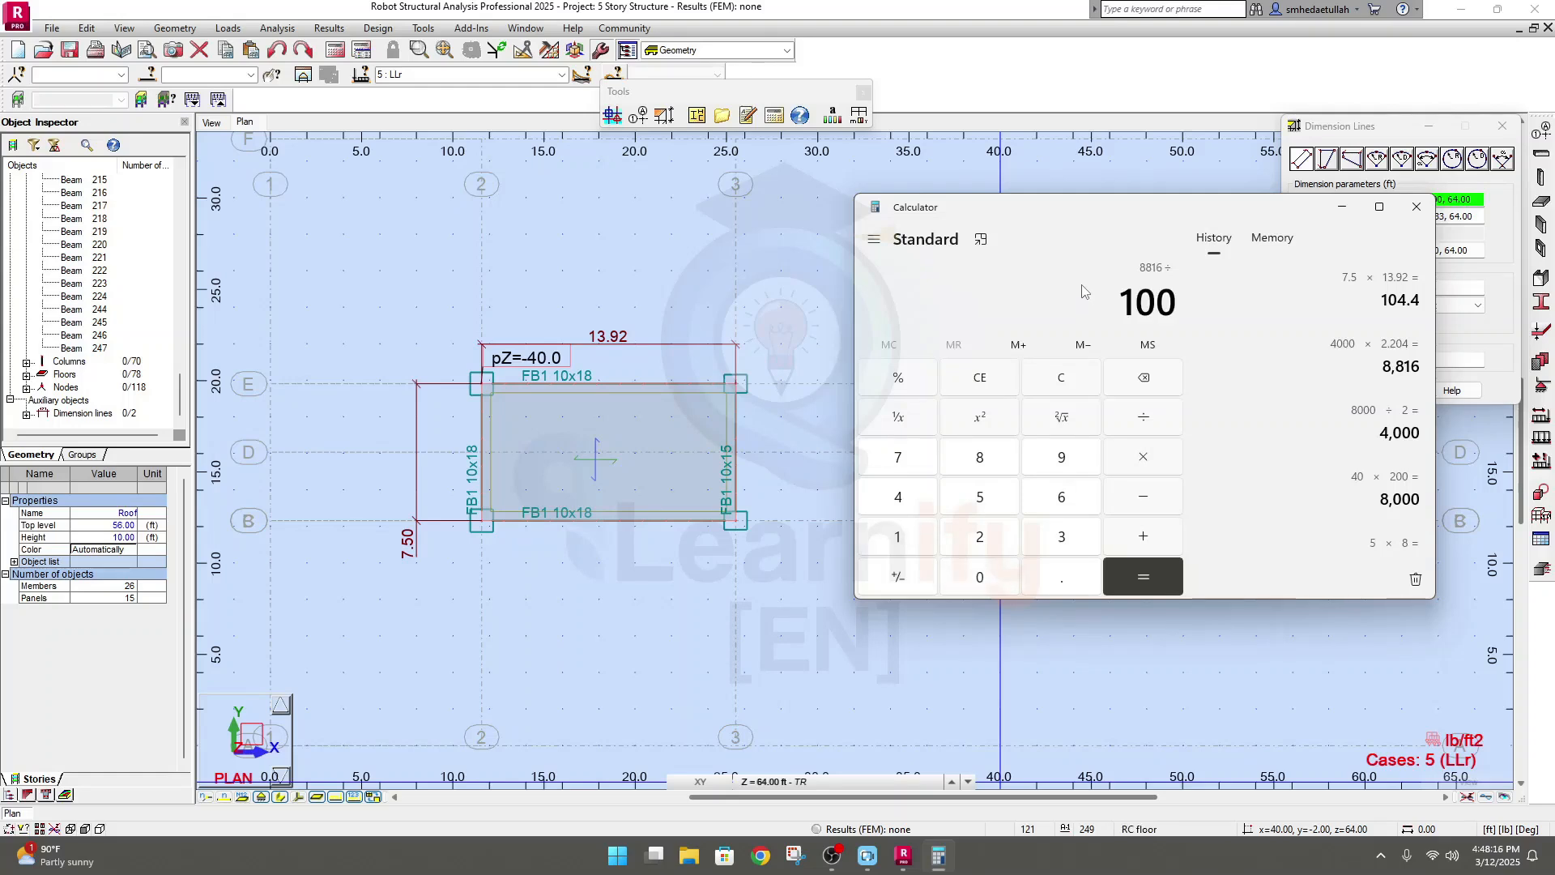
key("Return")
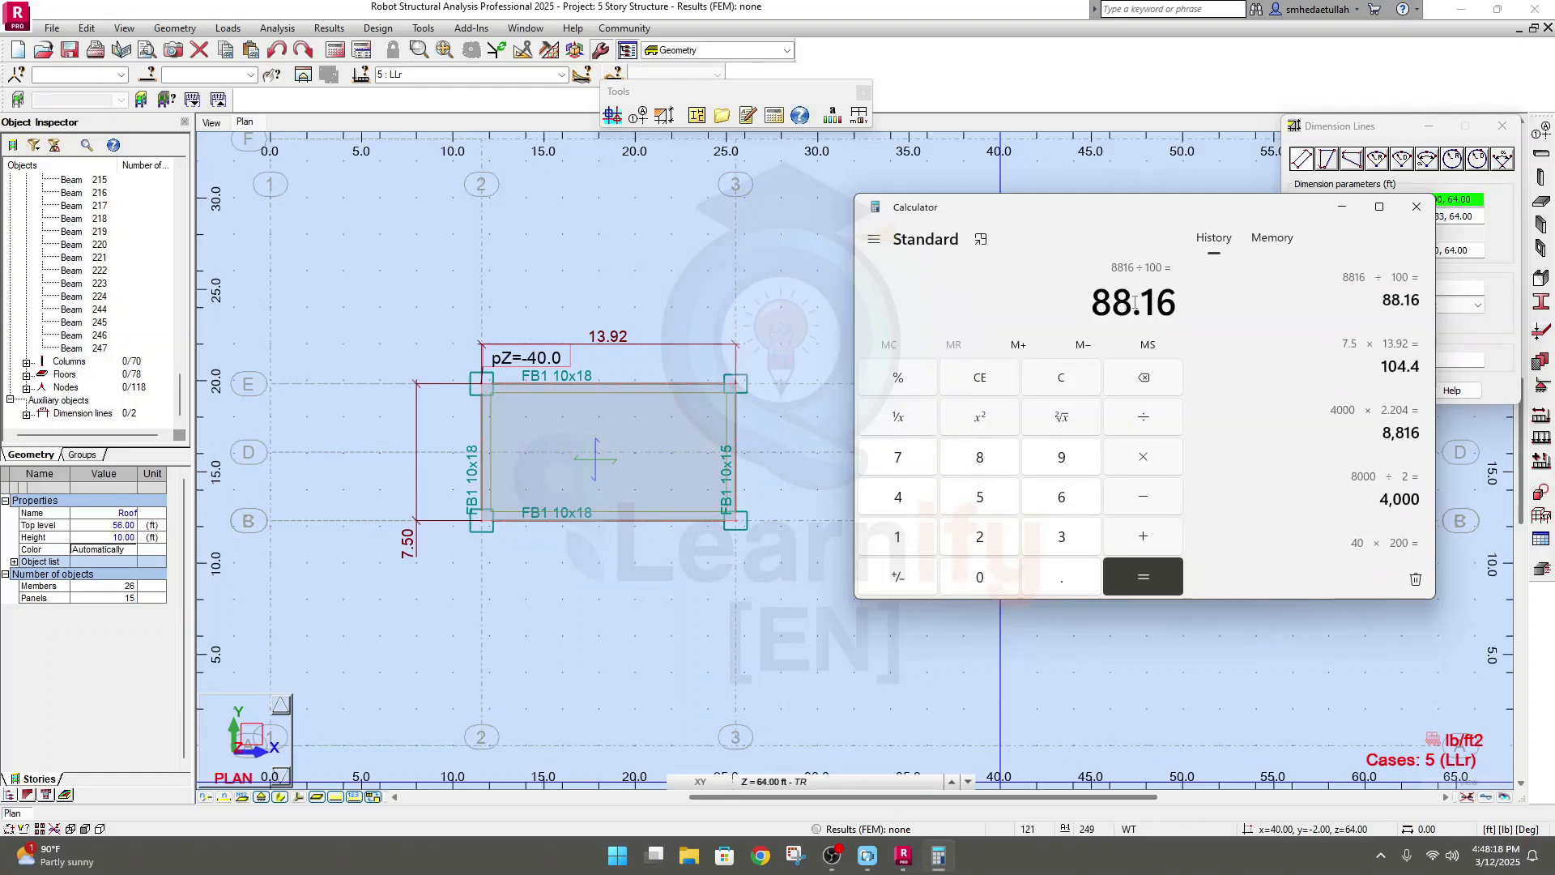
key("ctrl+c")
left_click_drag(1094, 304, 1178, 302)
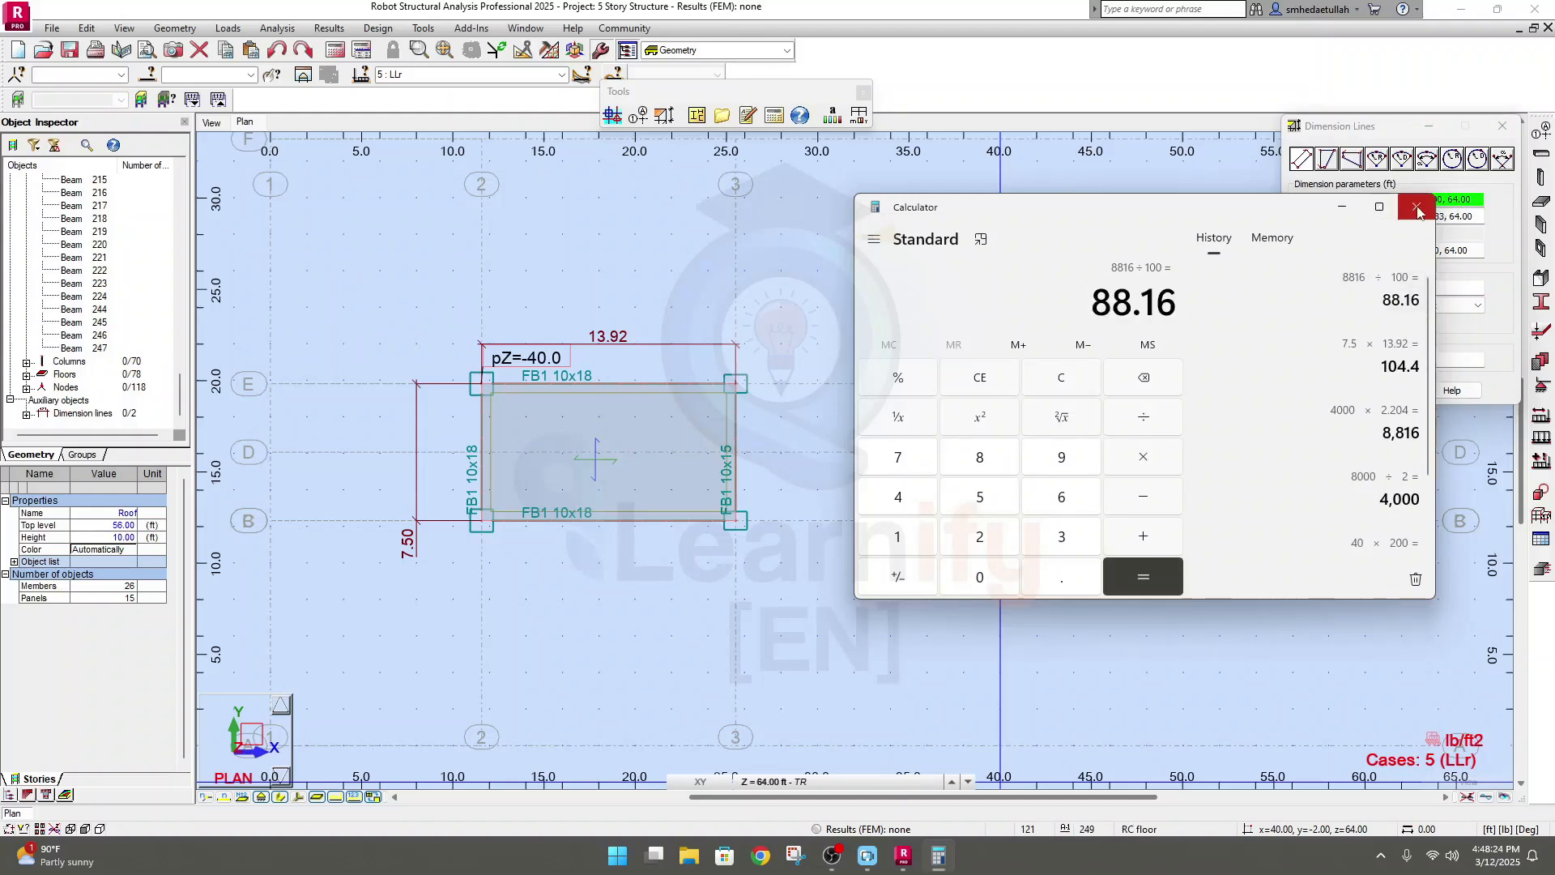
left_click(1342, 207)
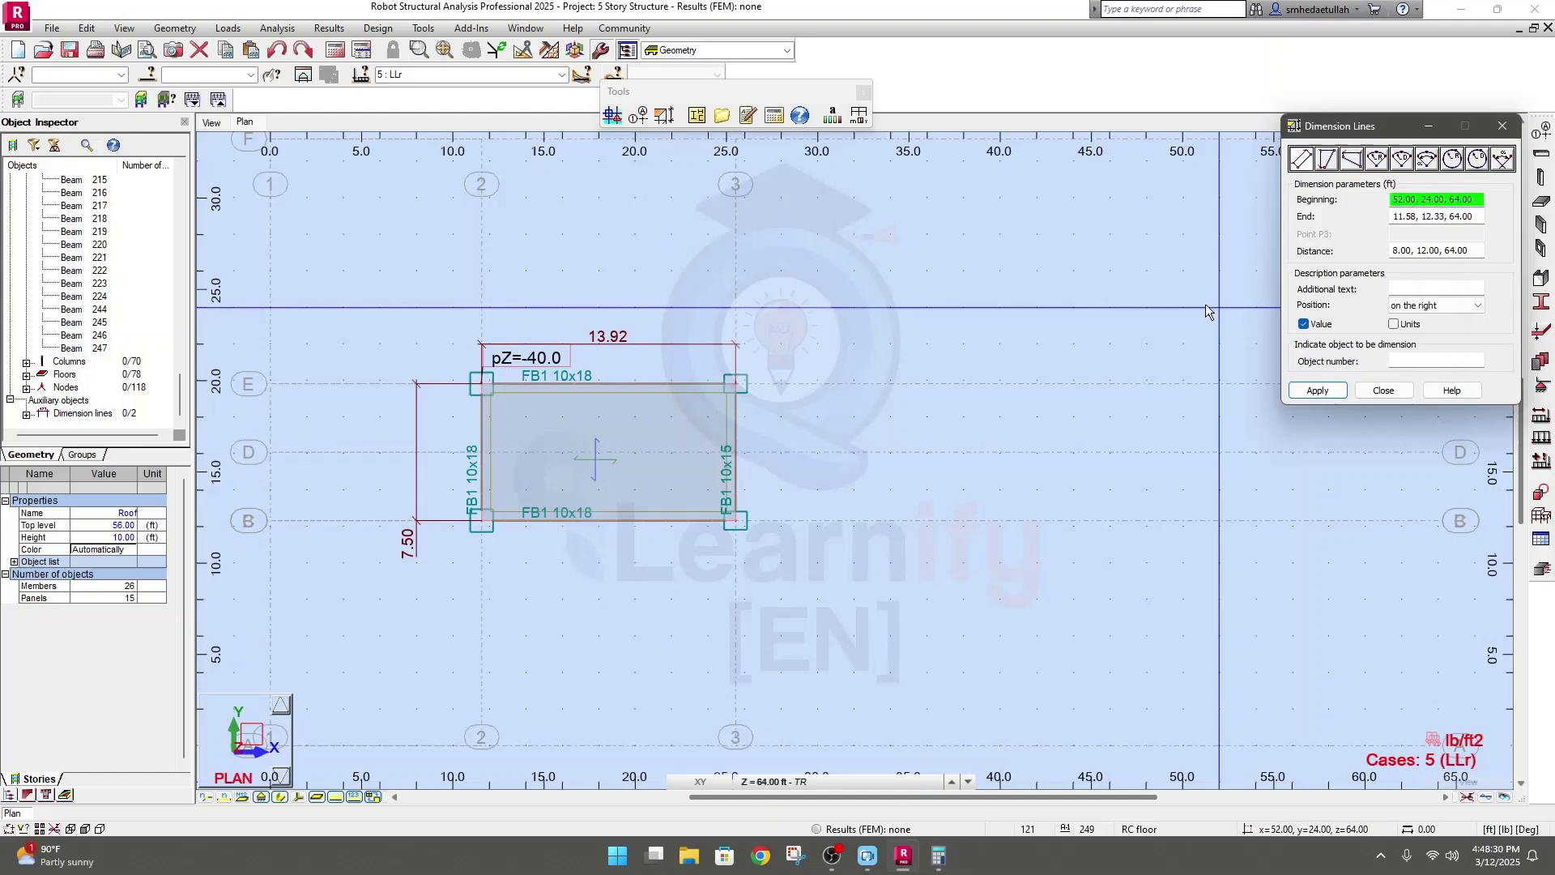
Finish dimensioning and delete both dimension lines around the stair tower slab
left_click_drag(1385, 132, 1177, 207)
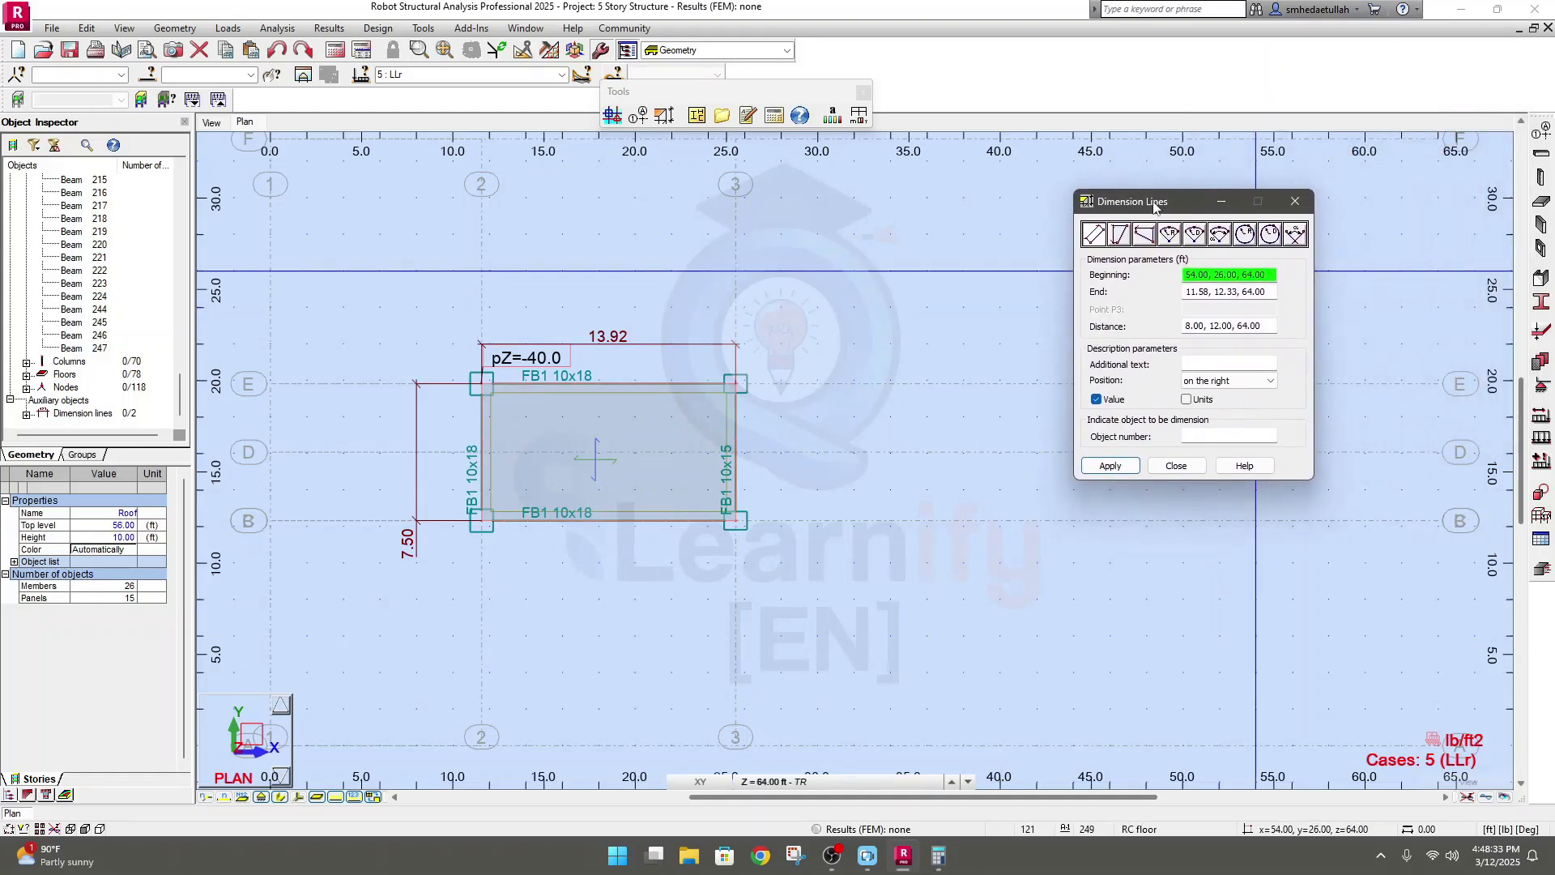
left_click(1294, 201)
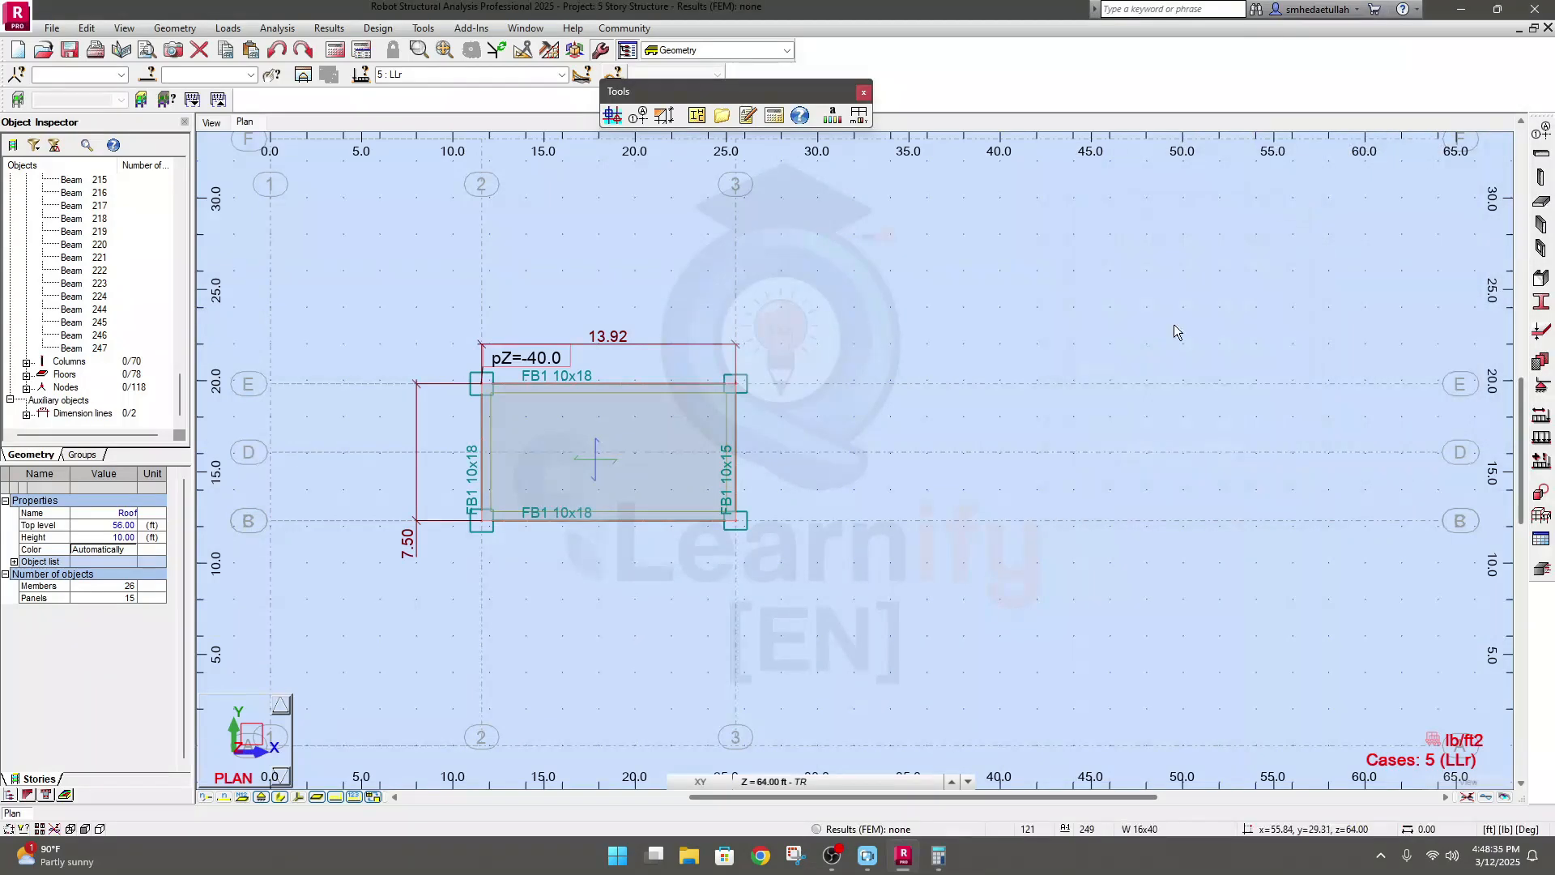
left_click(682, 344)
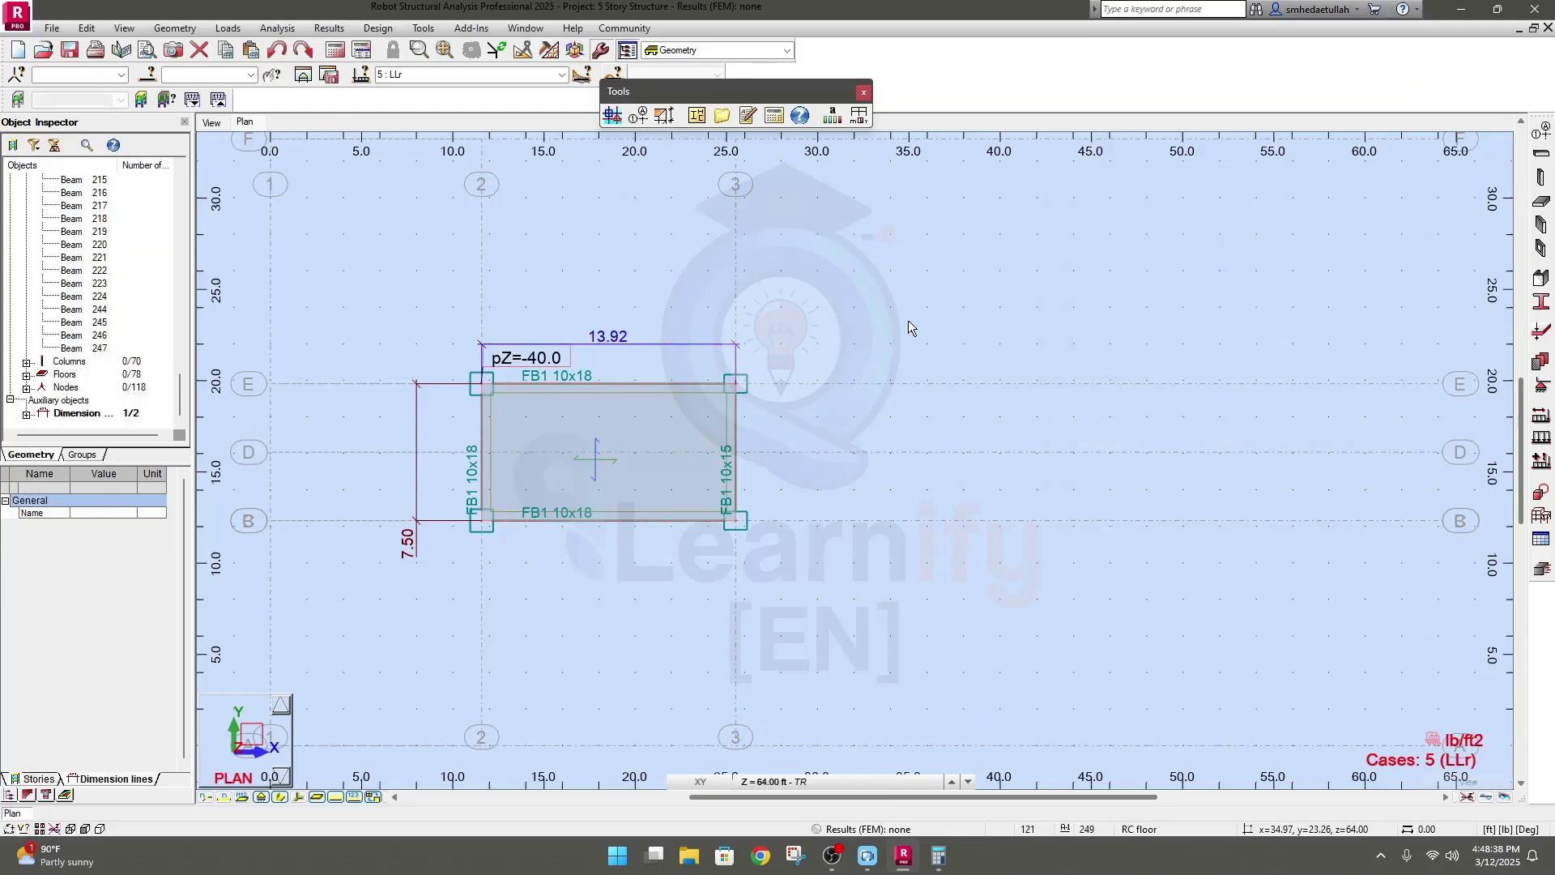
key("Delete")
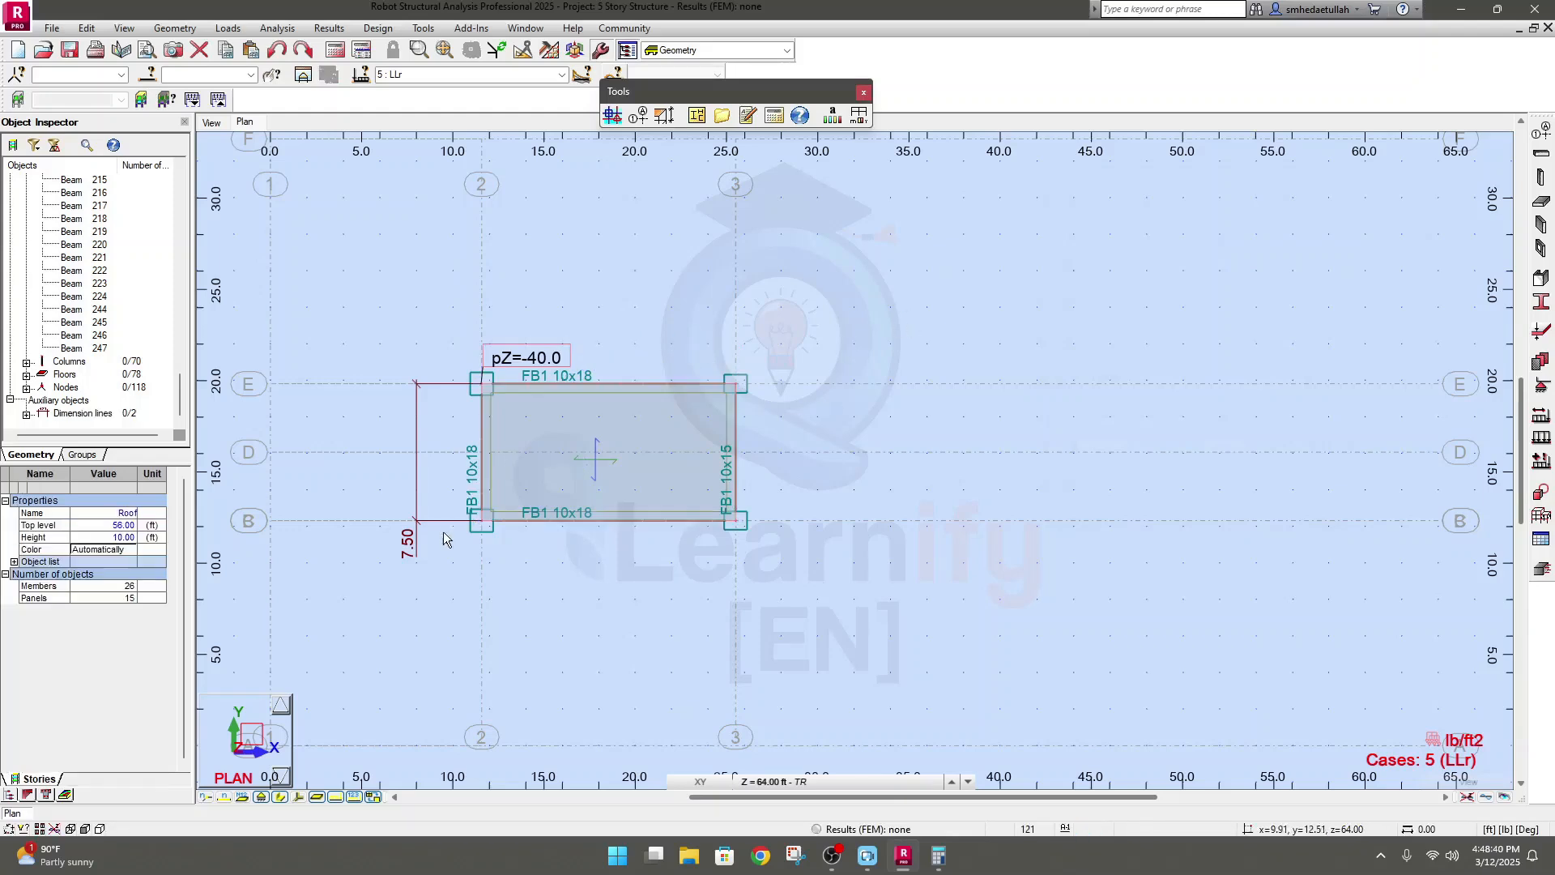
left_click(968, 781)
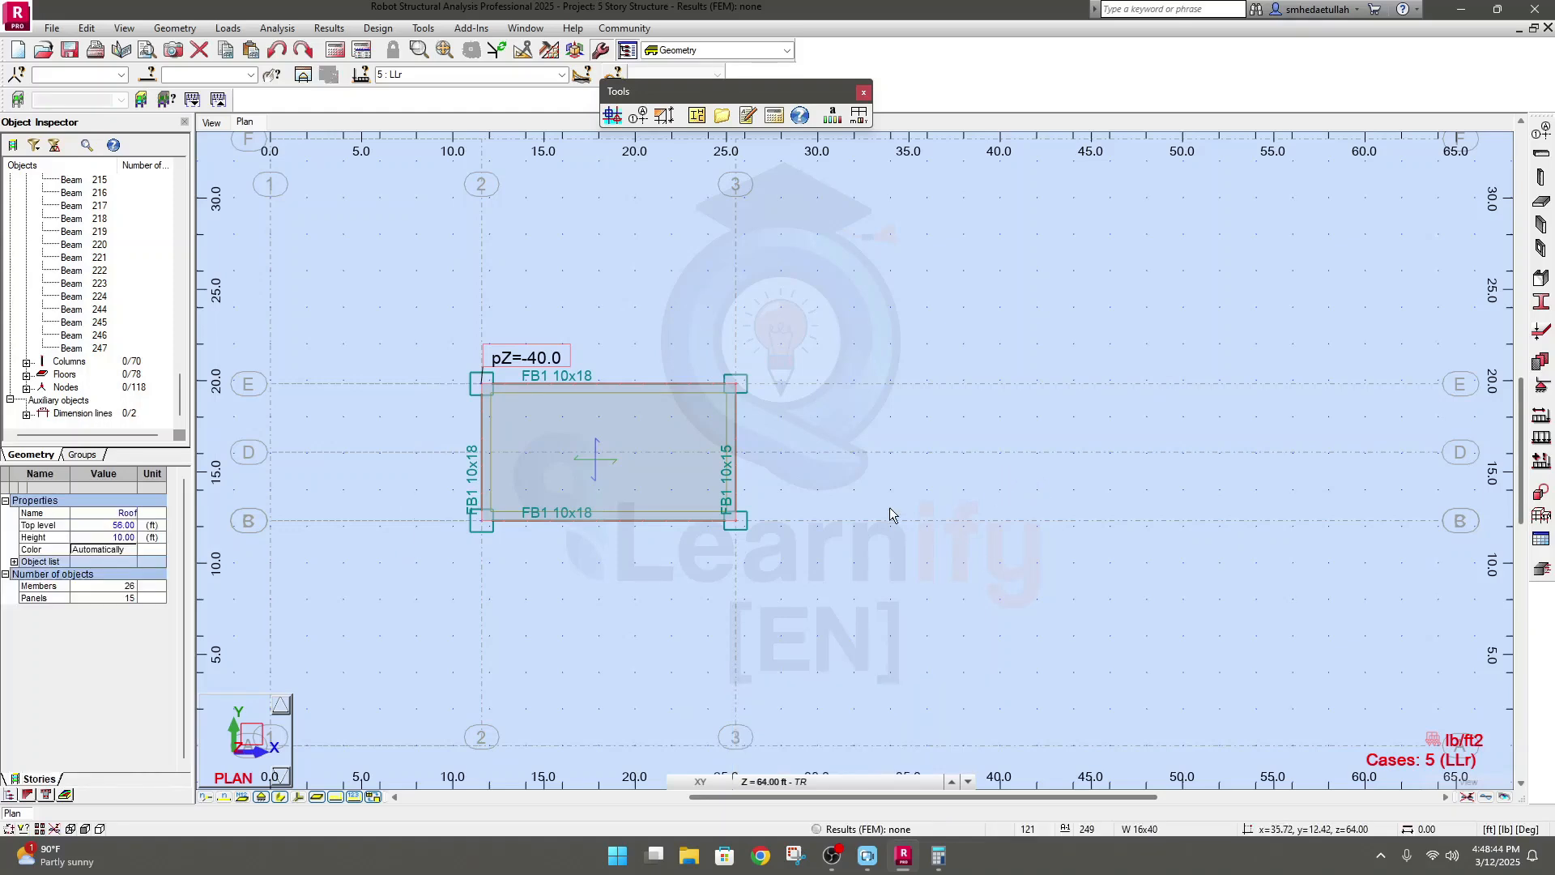
Apply a uniform planar load of -88 lb/ft2 in Z to the stair tower slab under load case LLw, rechecking the calculated value
middle_click_drag(888, 506, 896, 505)
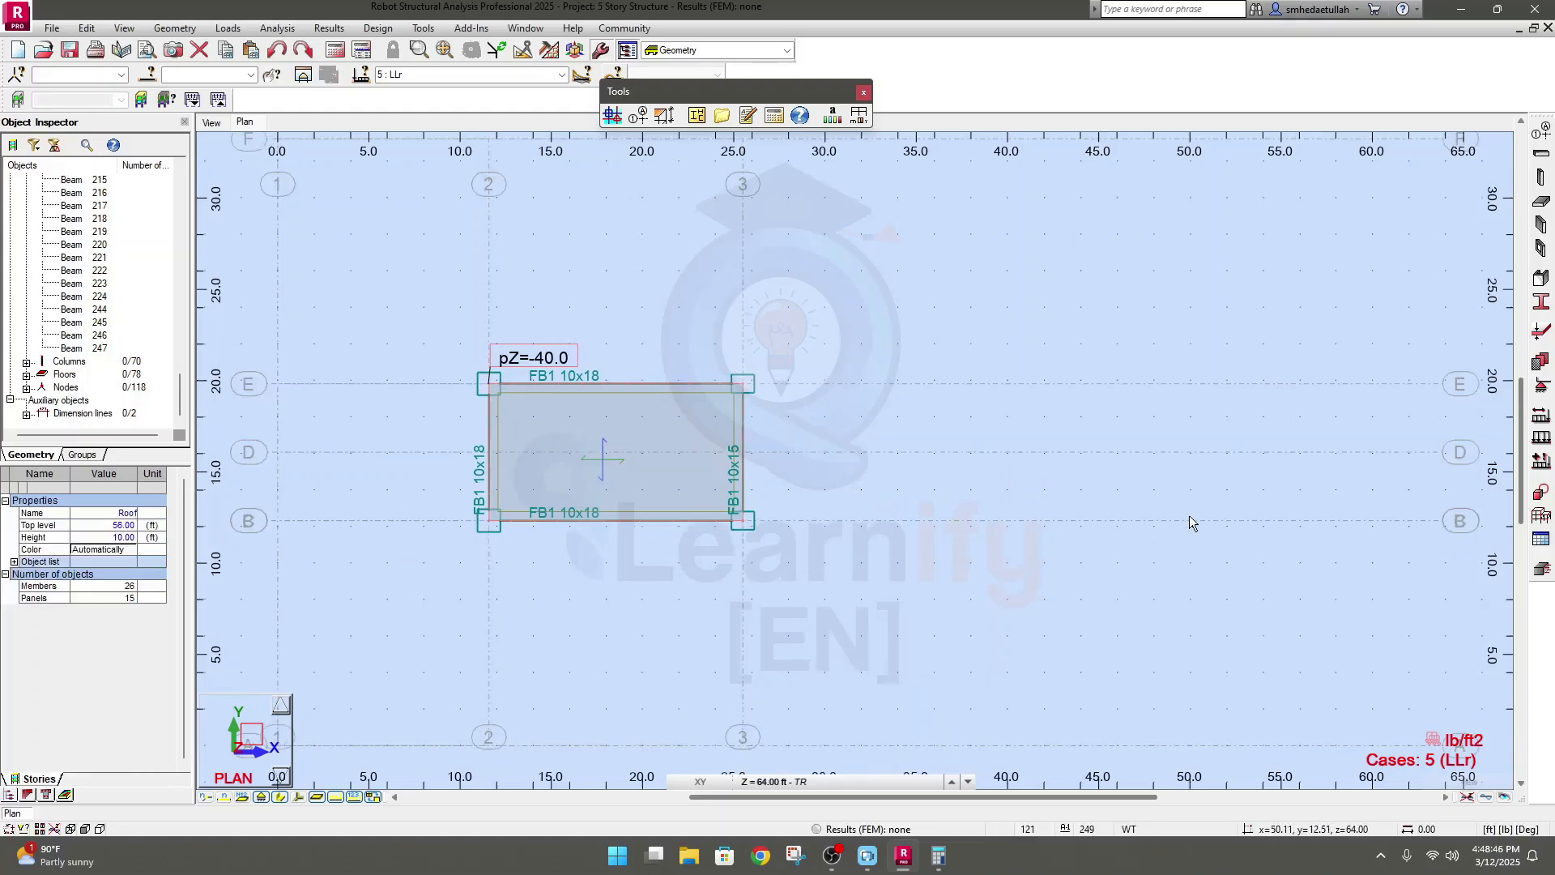
left_click(1541, 437)
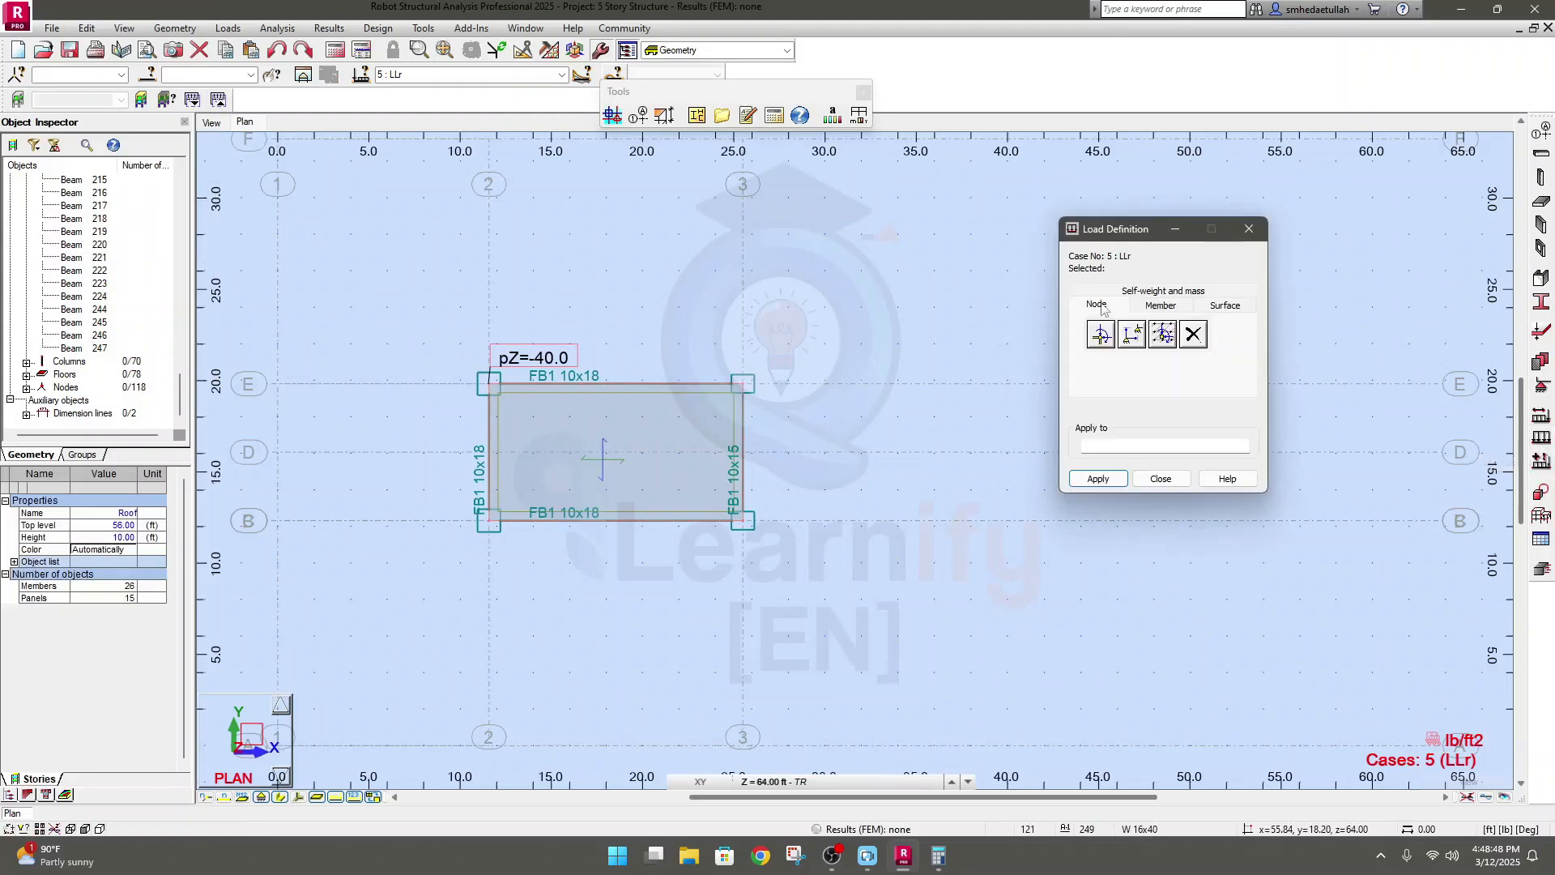
left_click_drag(1095, 235, 1019, 233)
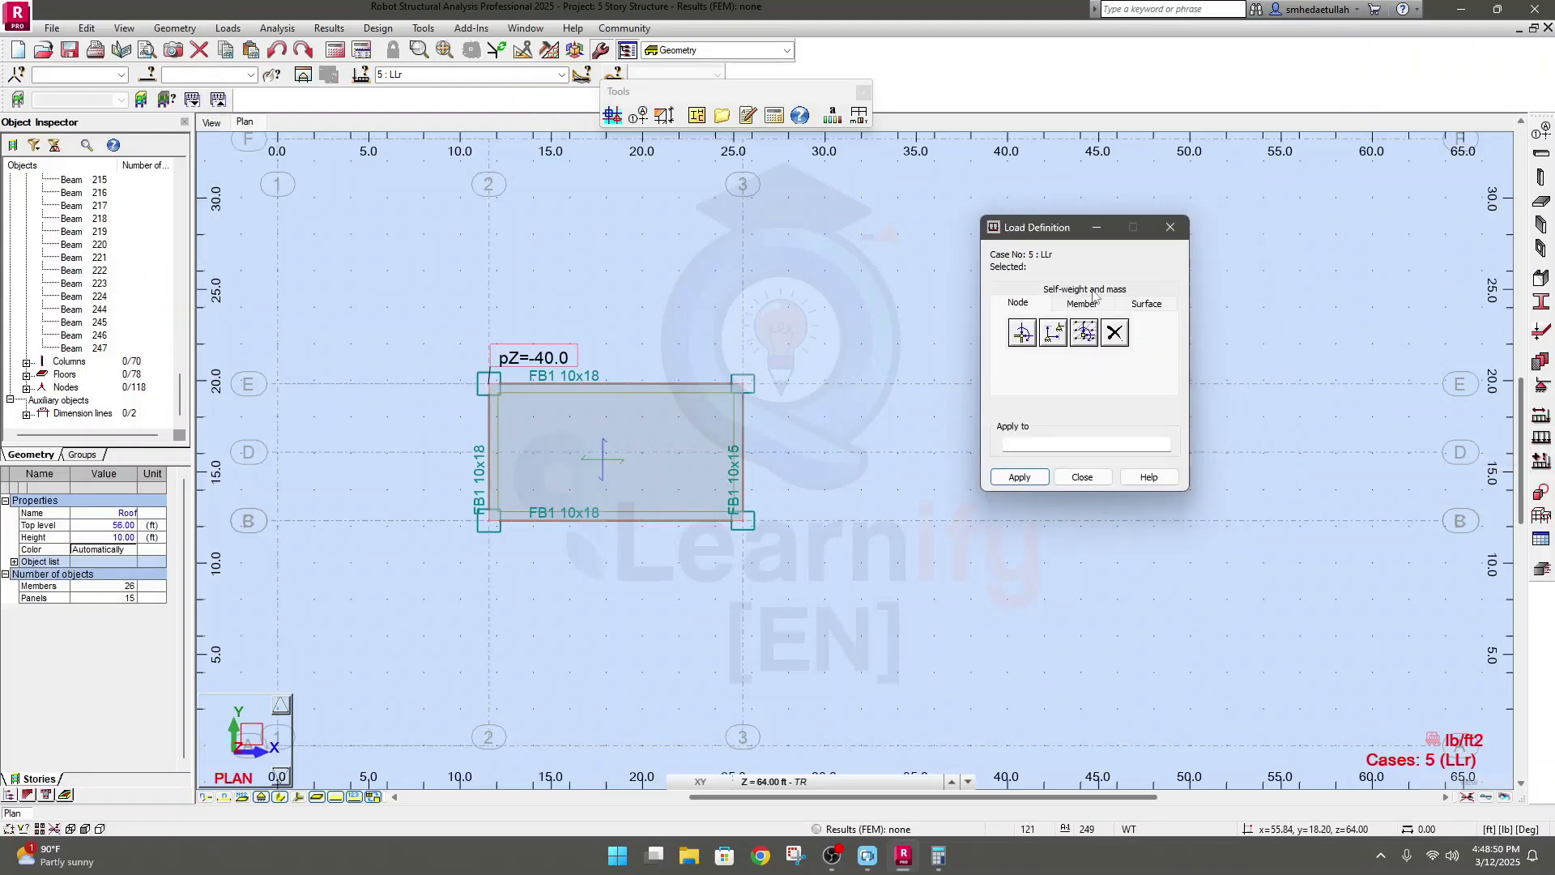
left_click(1145, 304)
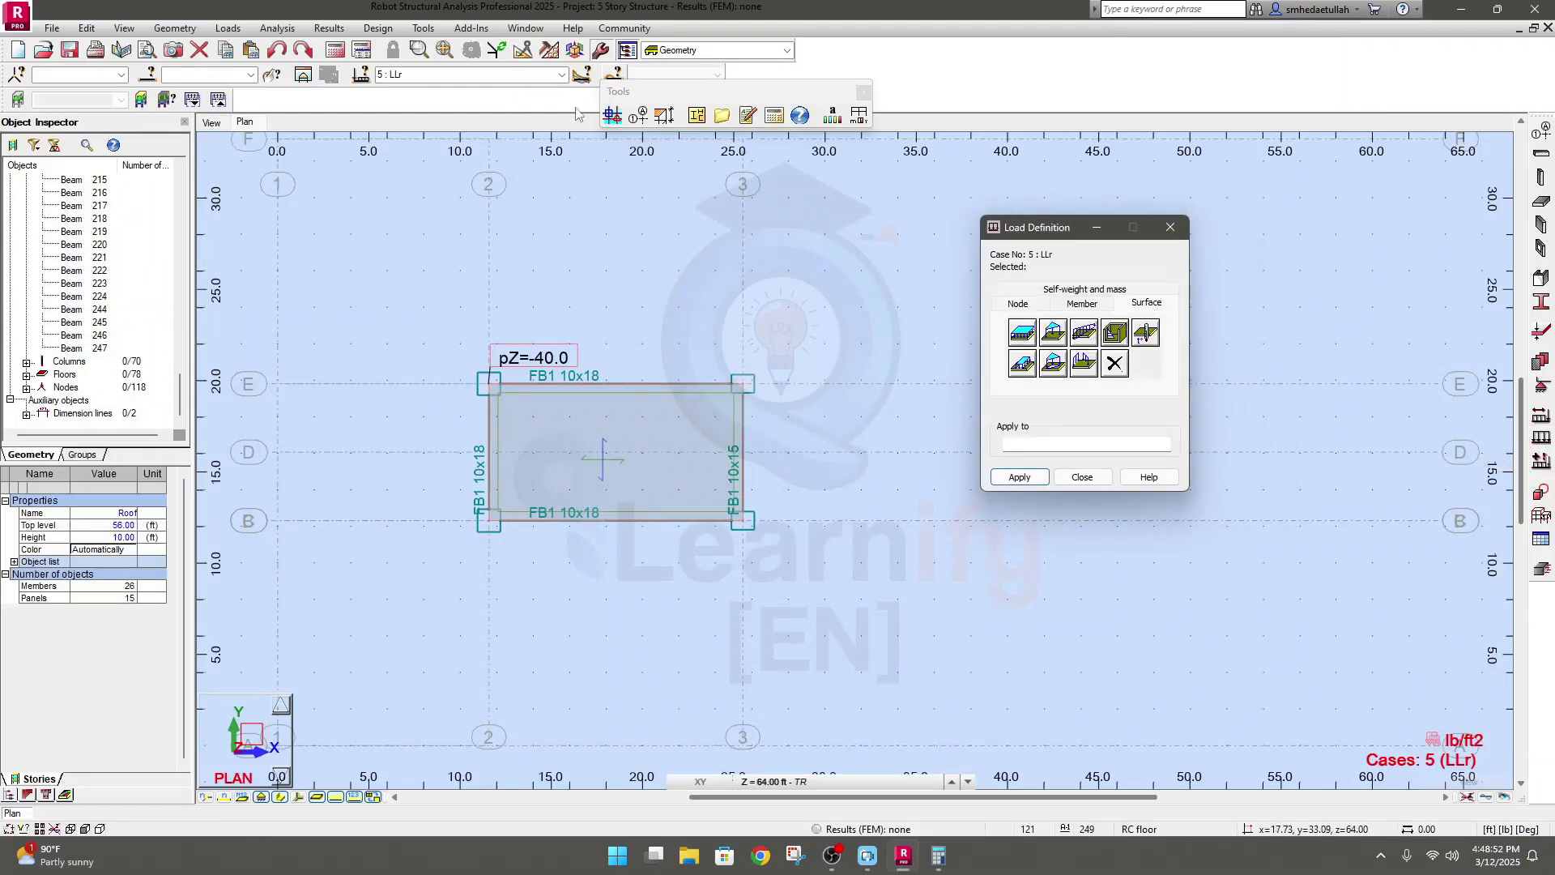
left_click(562, 74)
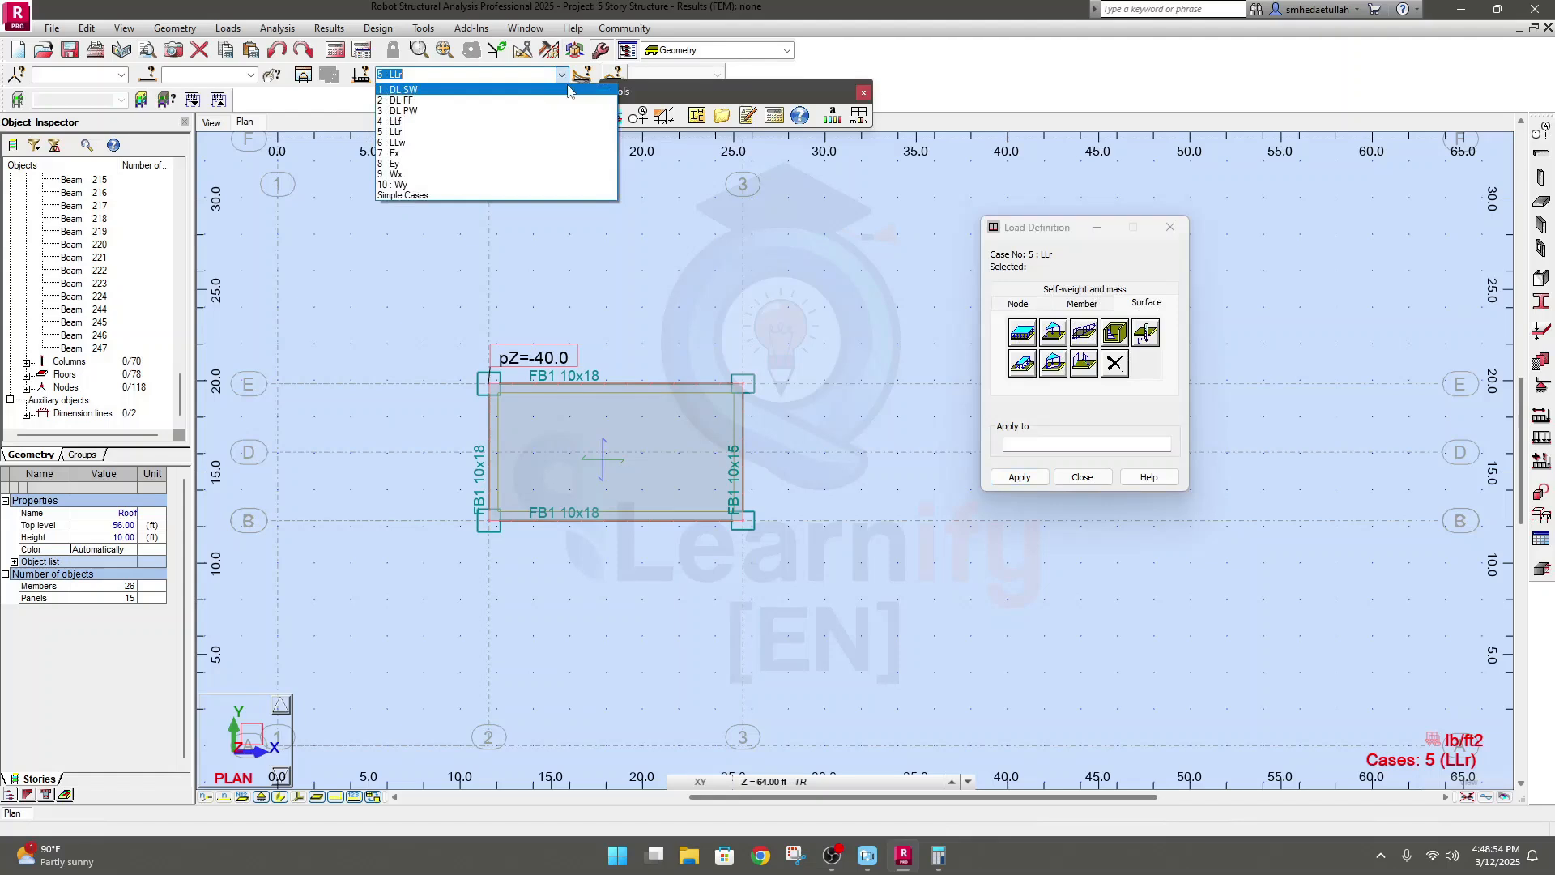
left_click(426, 143)
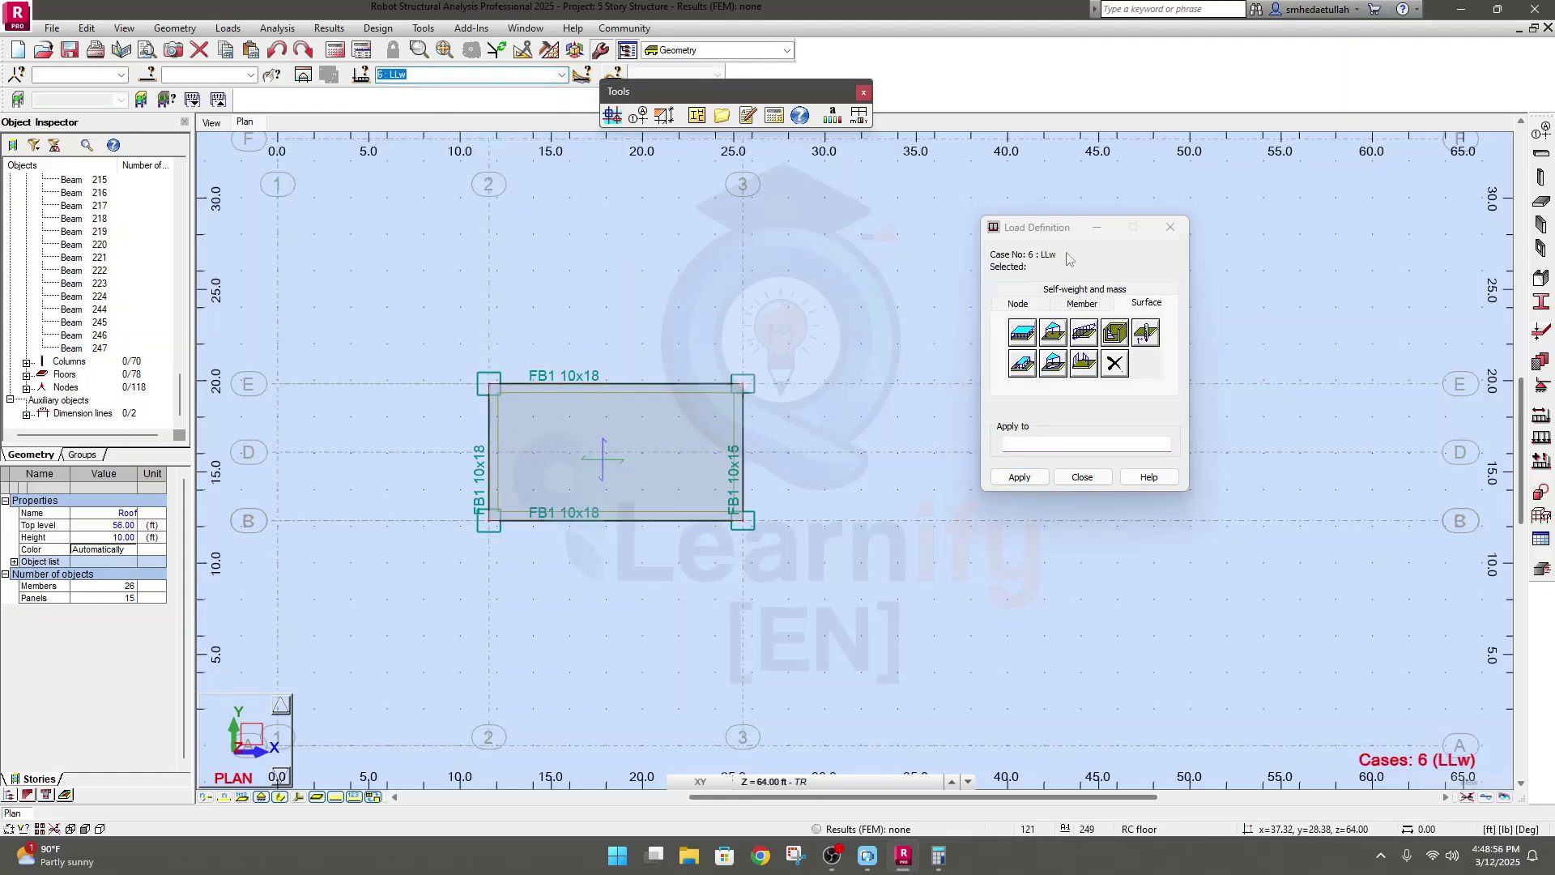
left_click(1047, 271)
left_click(1021, 333)
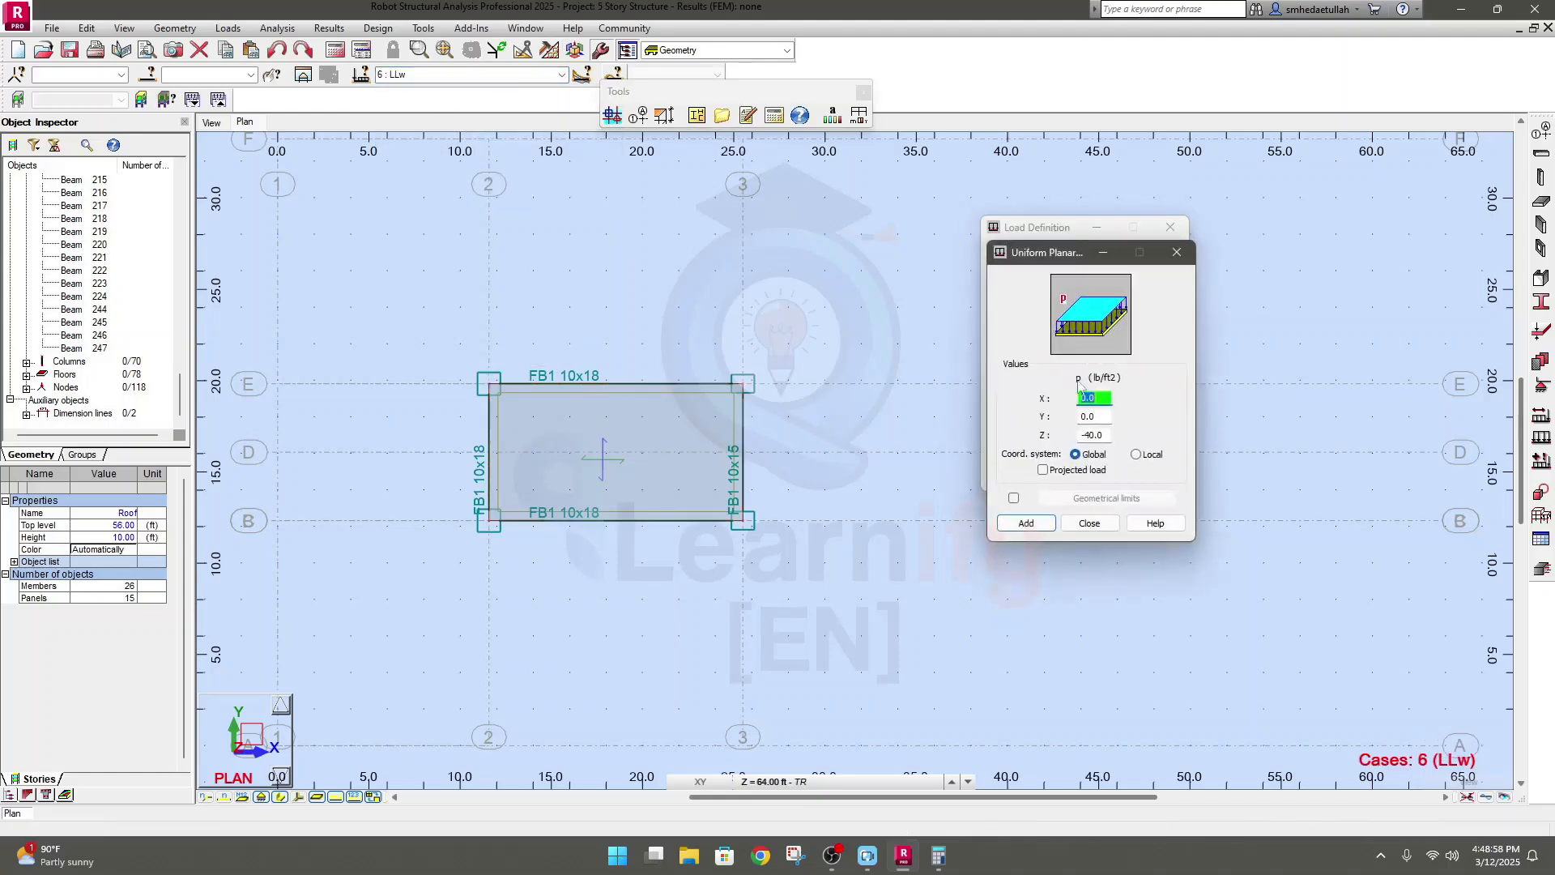
left_click(940, 863)
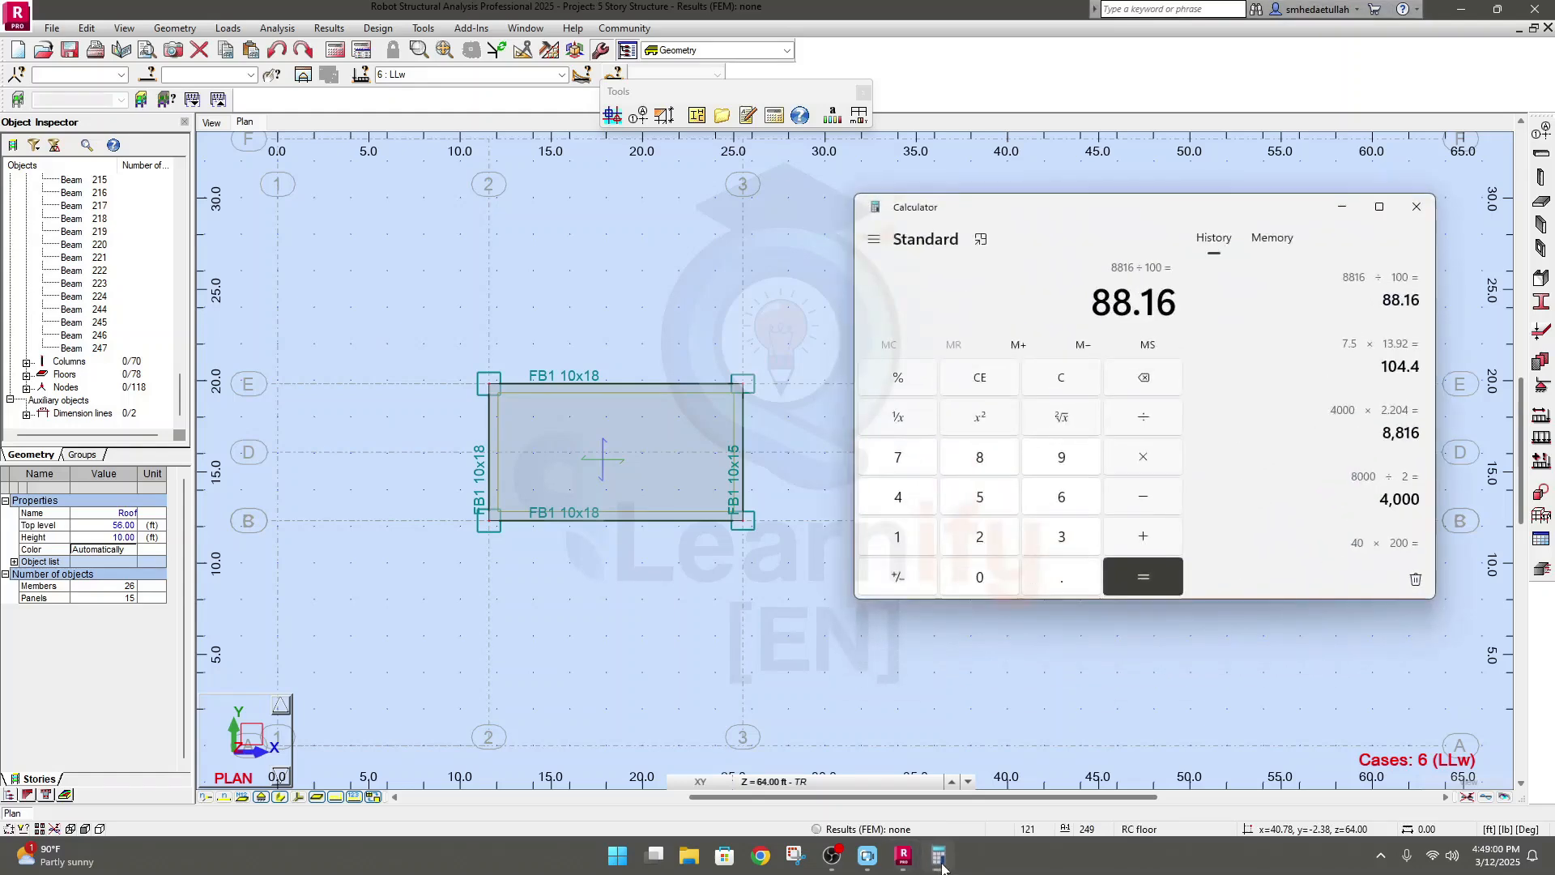
left_click(939, 863)
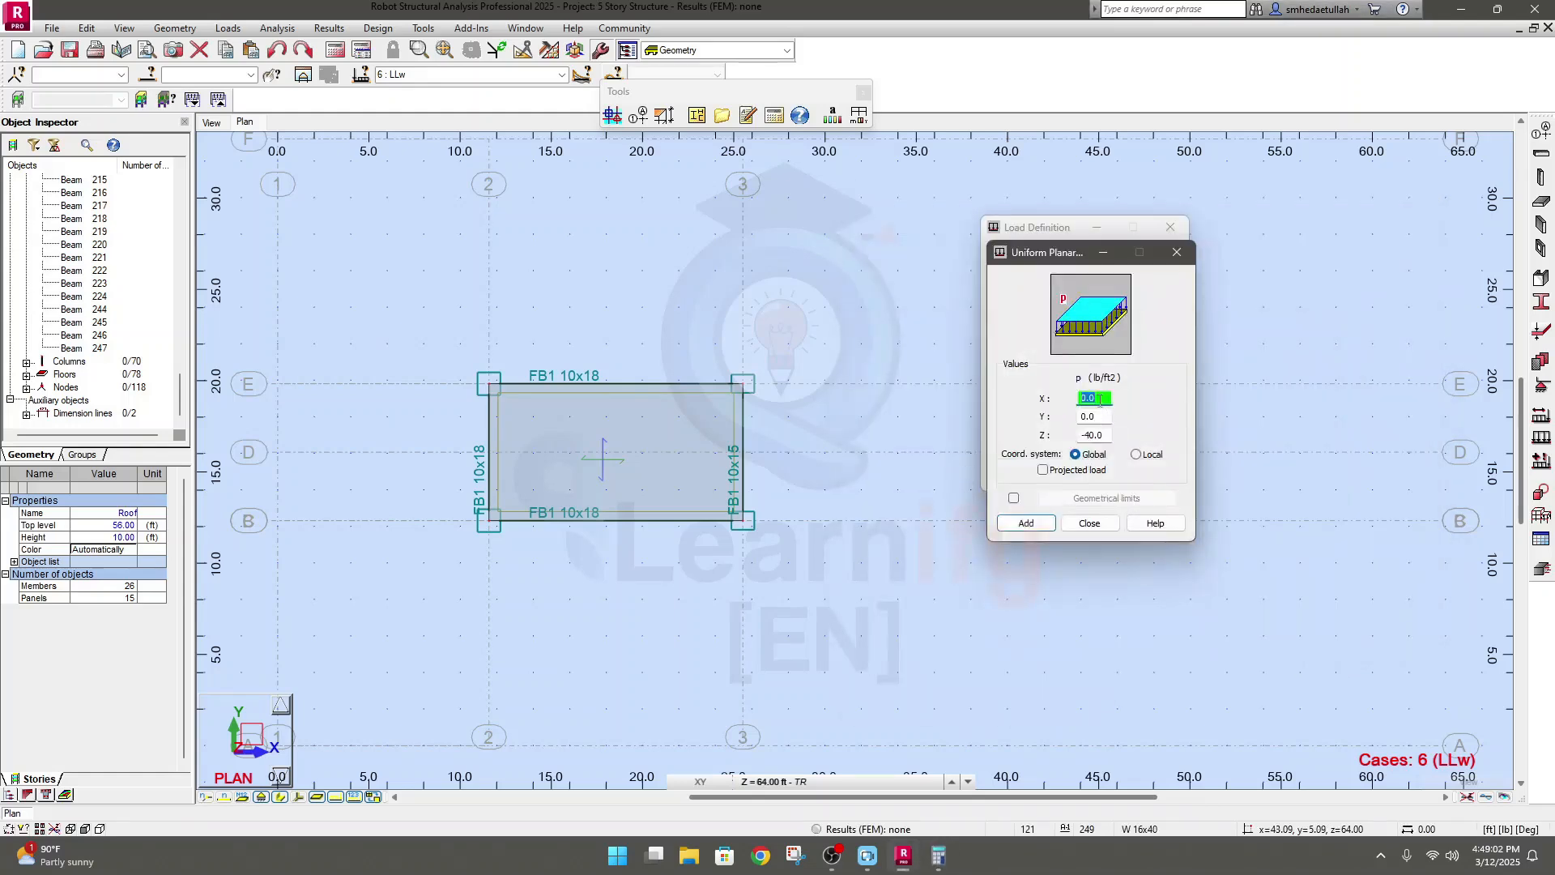
double_click(1097, 434)
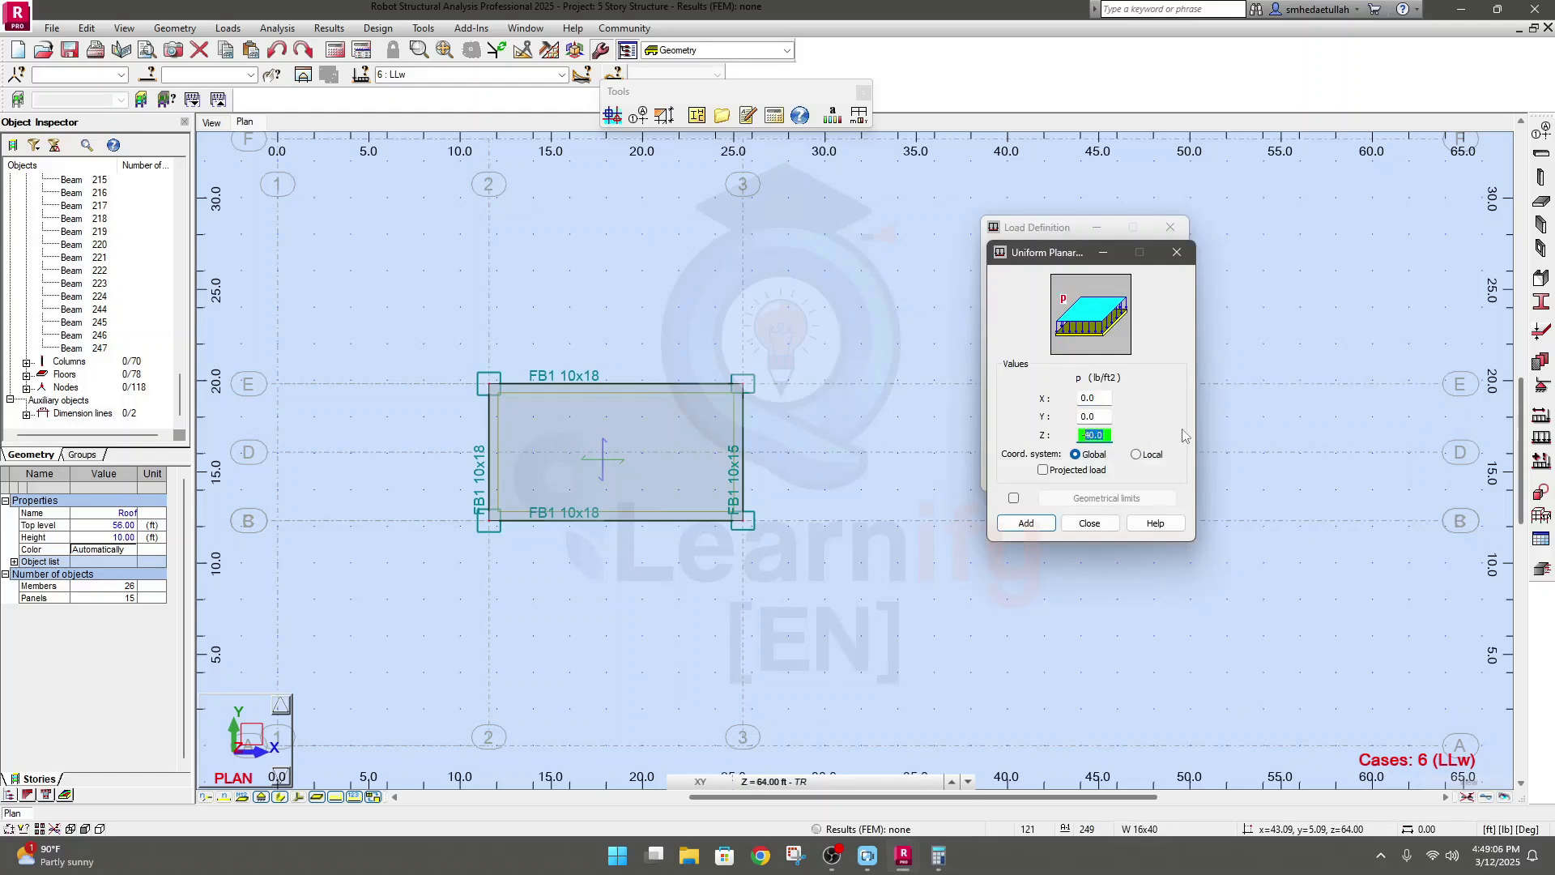
left_click(1025, 522)
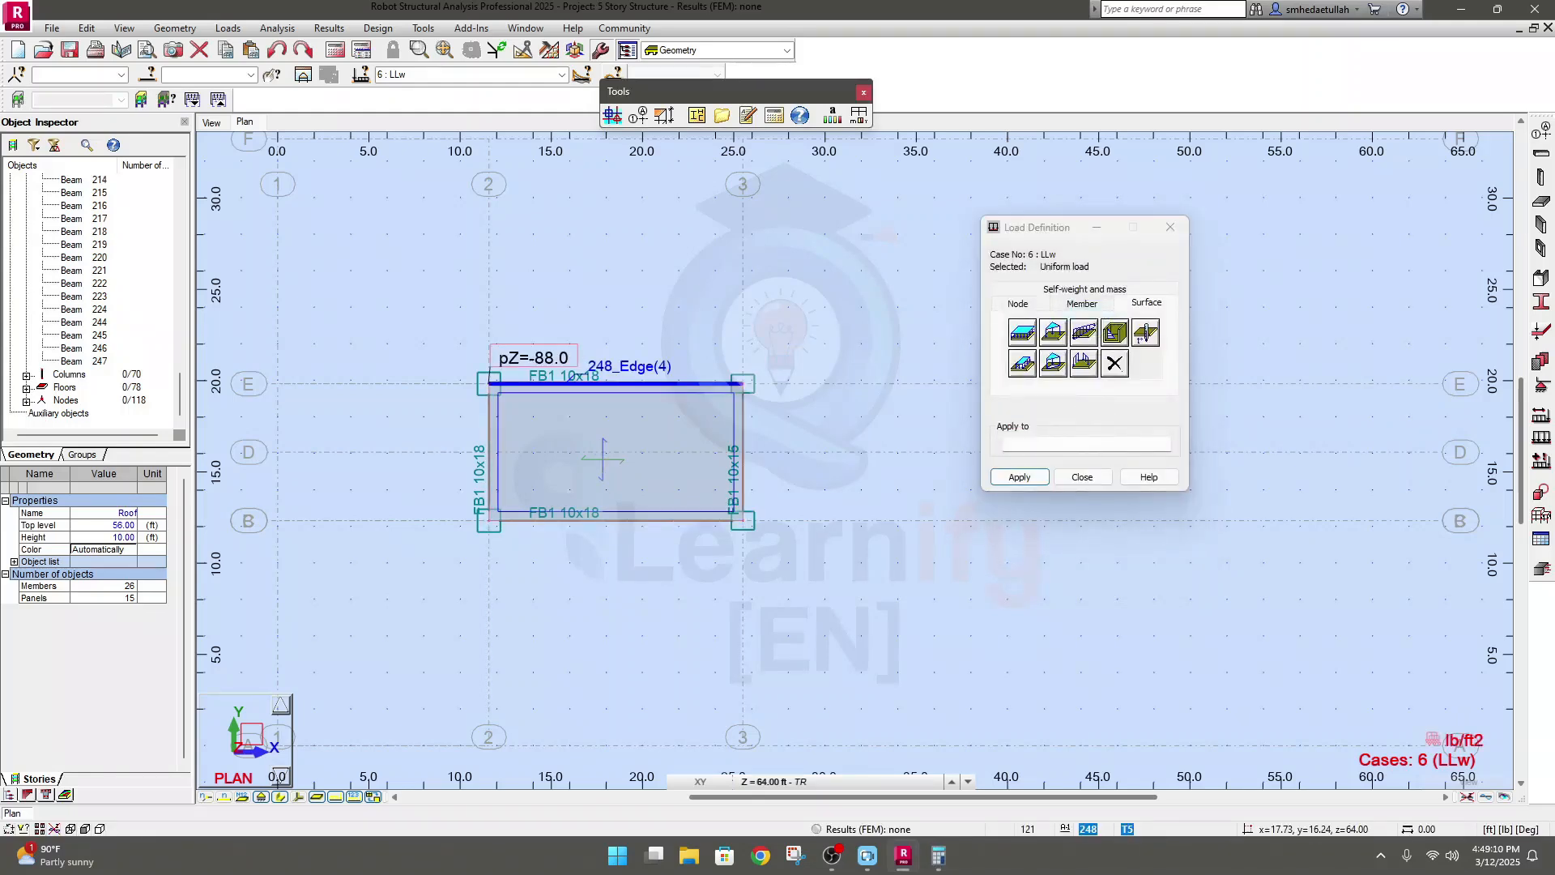
left_click(1059, 480)
Show the whole building in the 3D view and dismiss the floating Tools palette
left_click(211, 123)
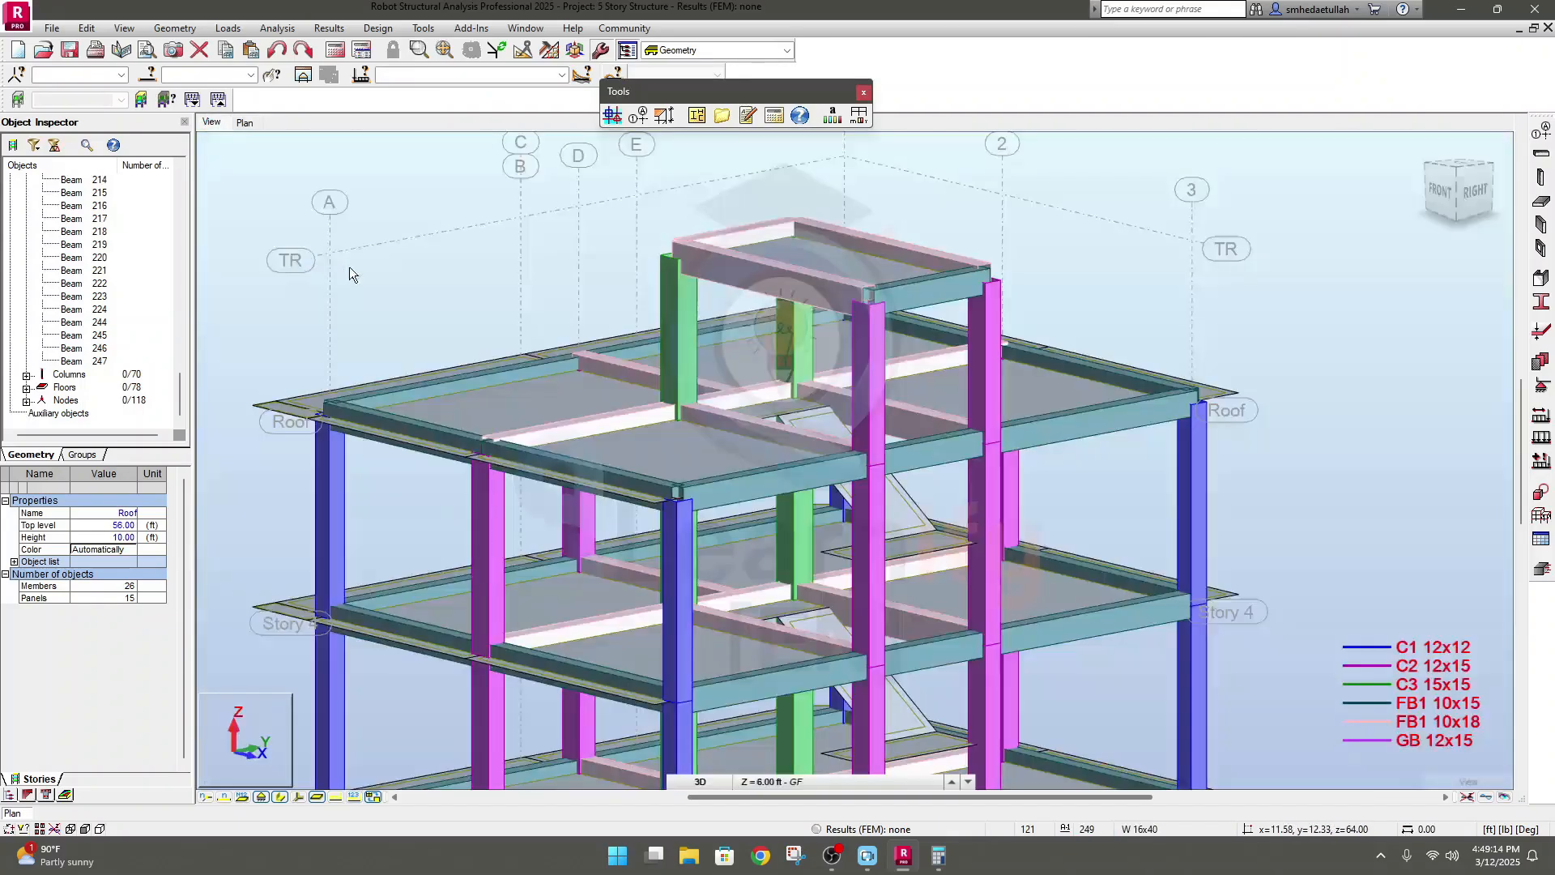
scroll(1139, 429, "down", 8)
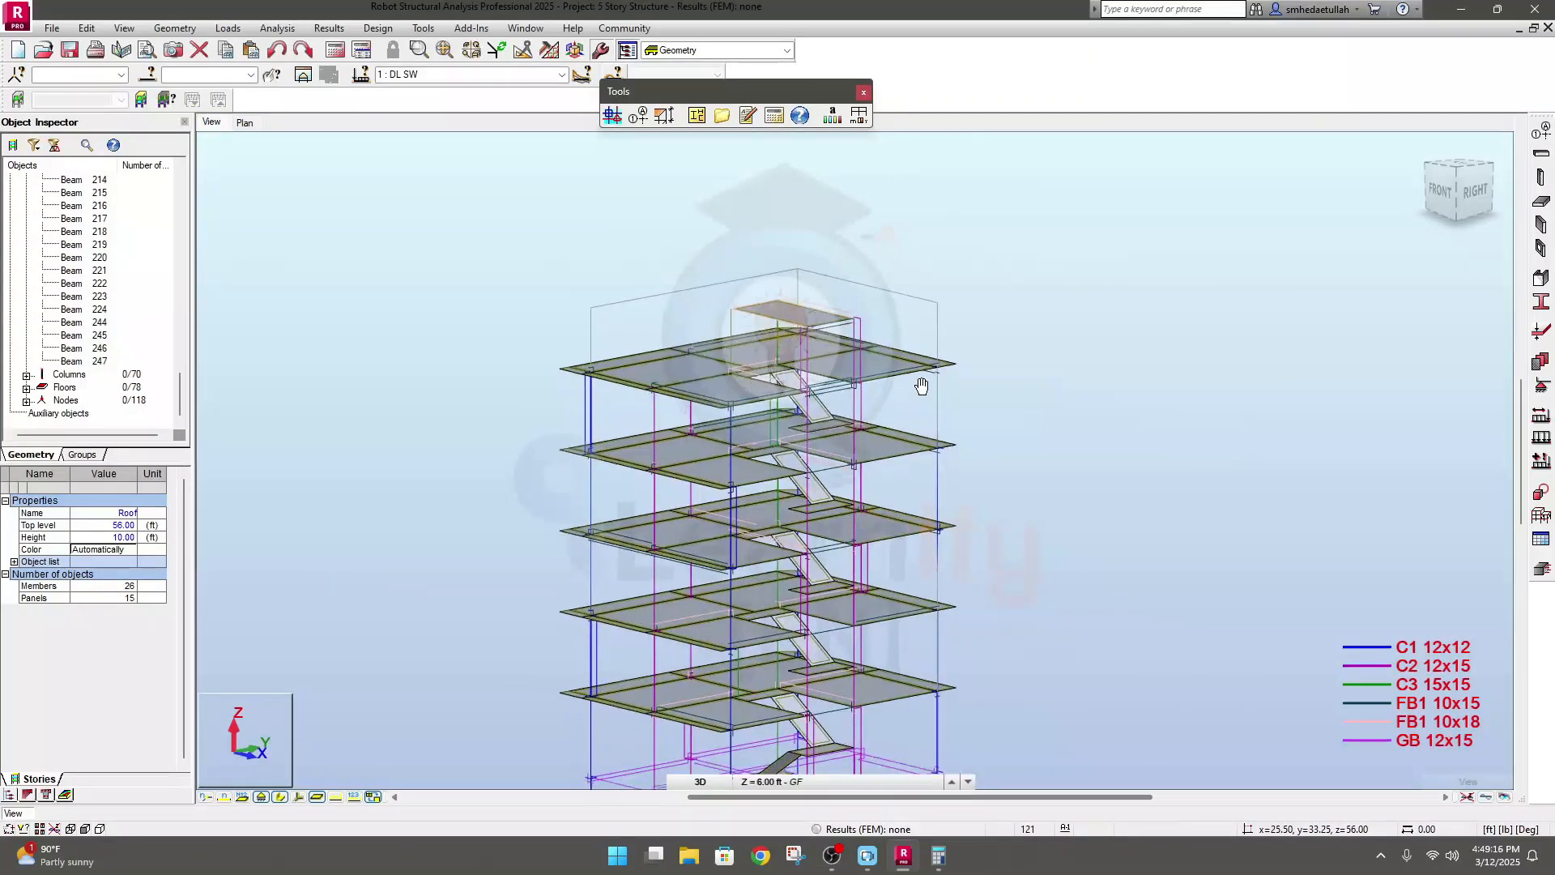
mouse_move(1022, 595)
middle_mouse_down()
mouse_move(1016, 576)
mouse_move(1034, 617)
middle_mouse_up()
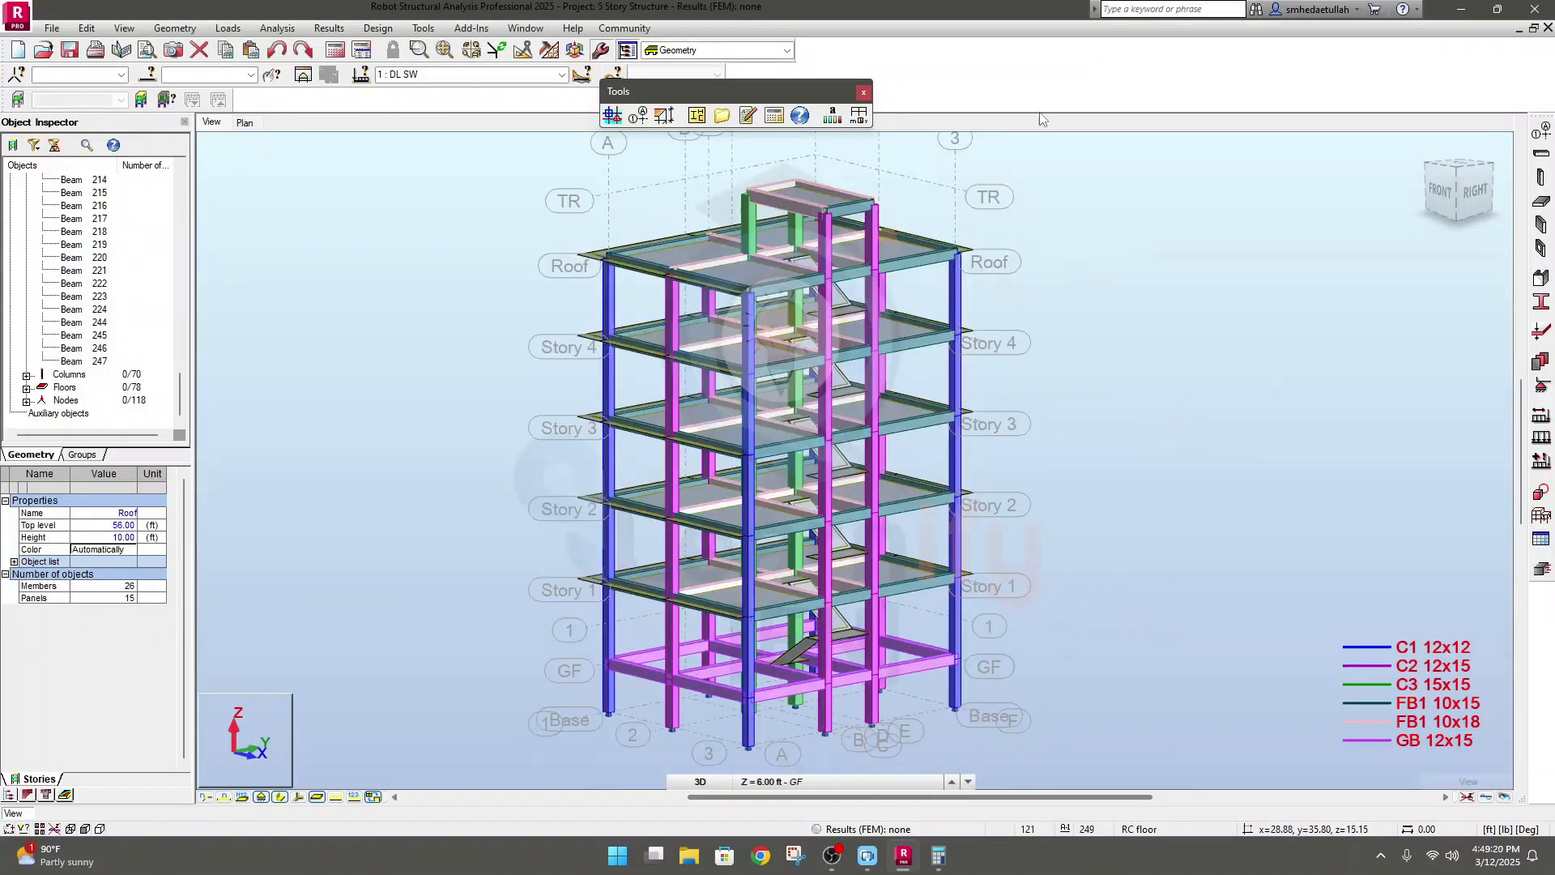
left_click(864, 92)
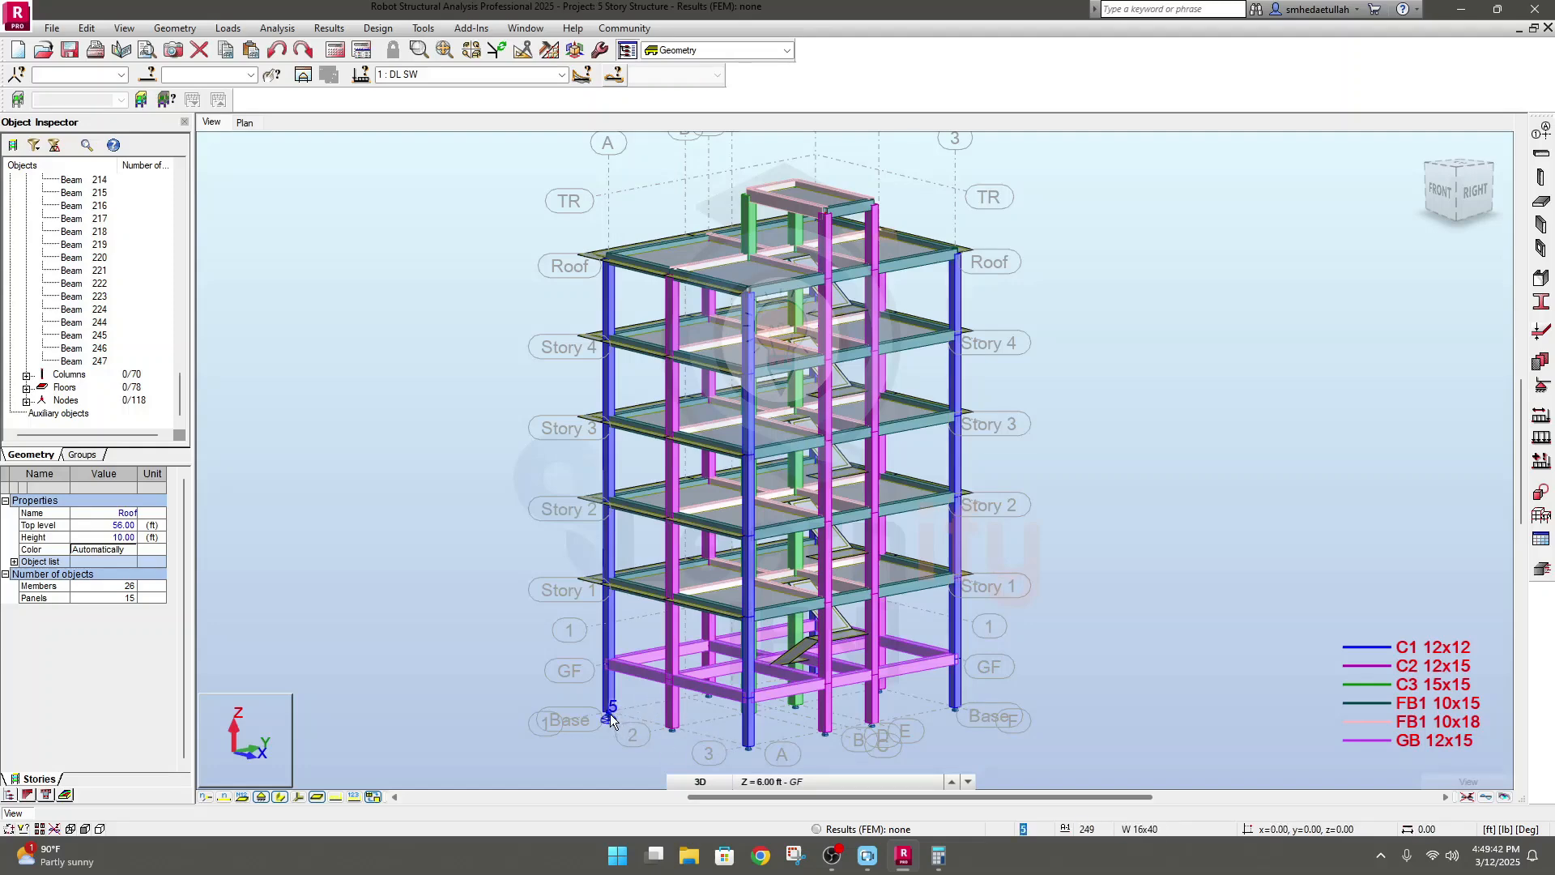
Reset the 3D view to its home orientation and examine the complete building from base to stair tower
middle_click_drag(1060, 650, 1051, 653)
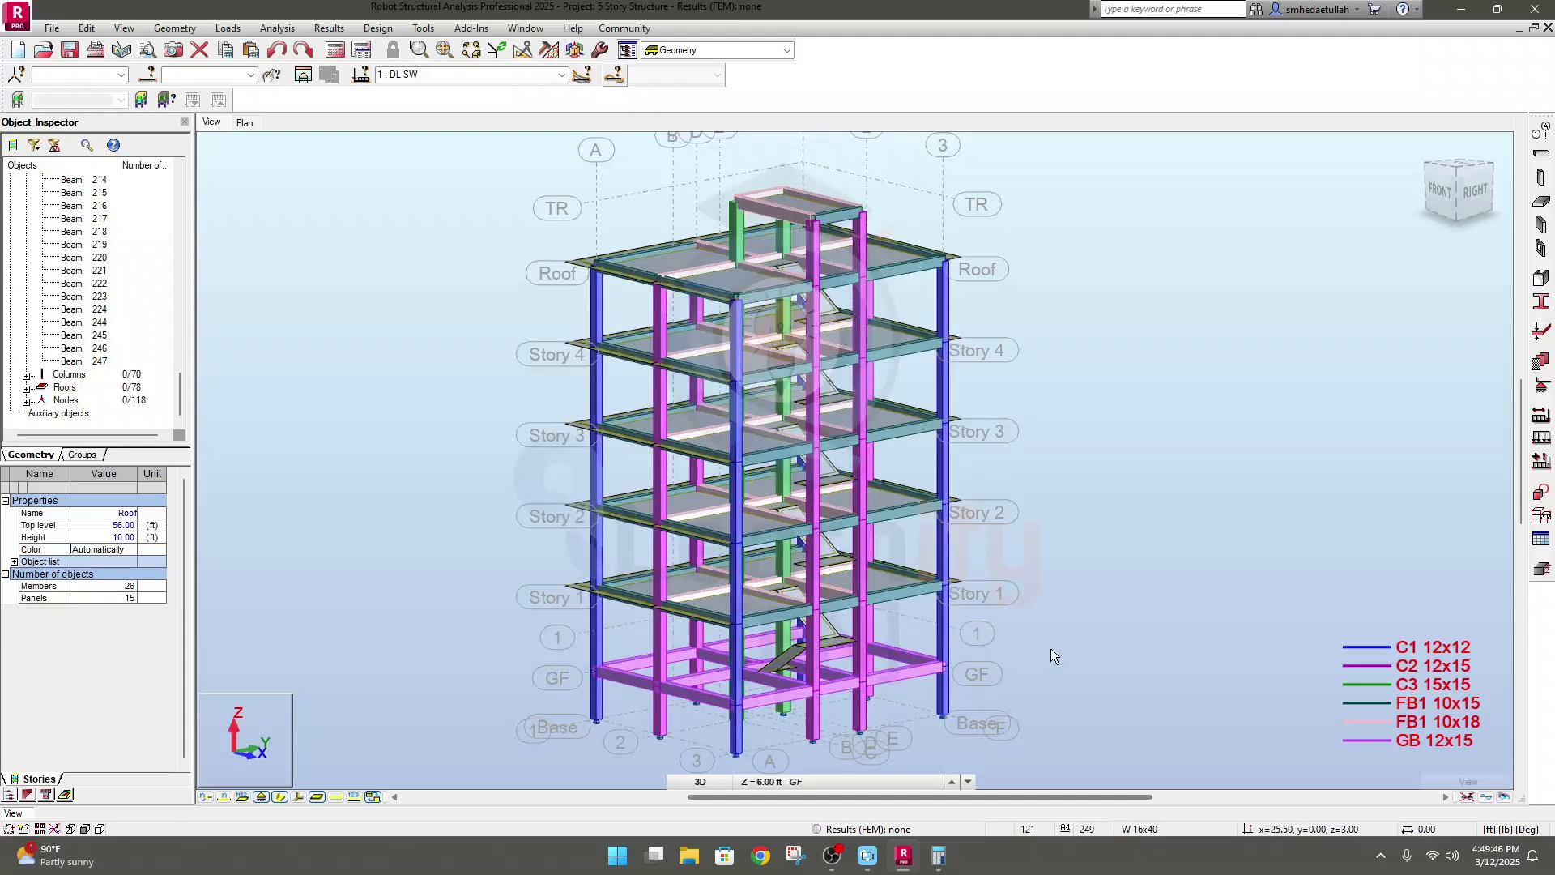
middle_click_drag(319, 249, 320, 239)
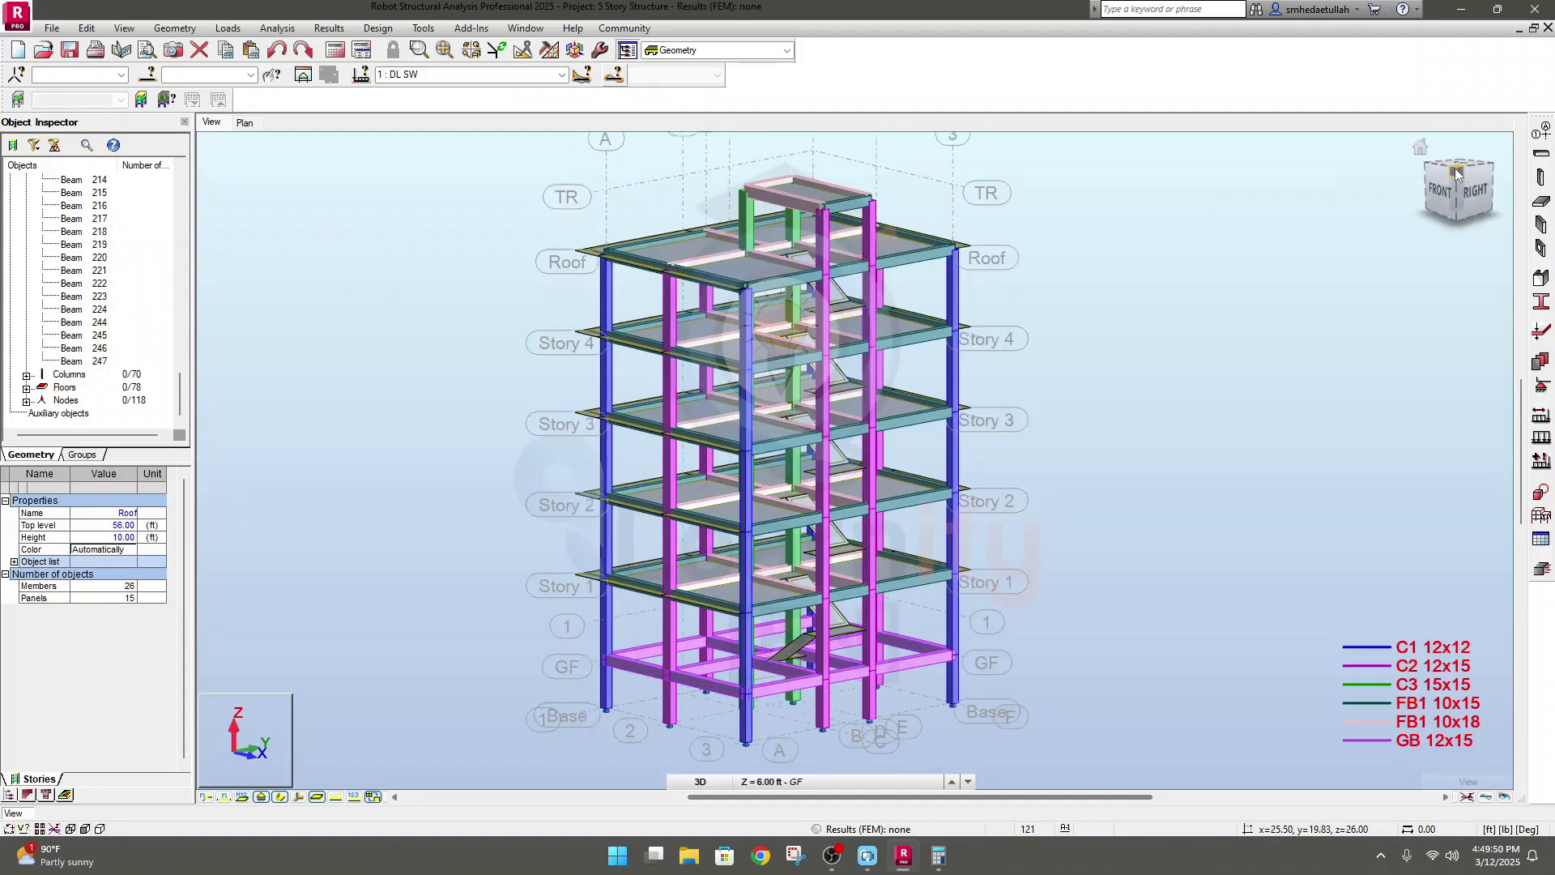
left_click(1421, 146)
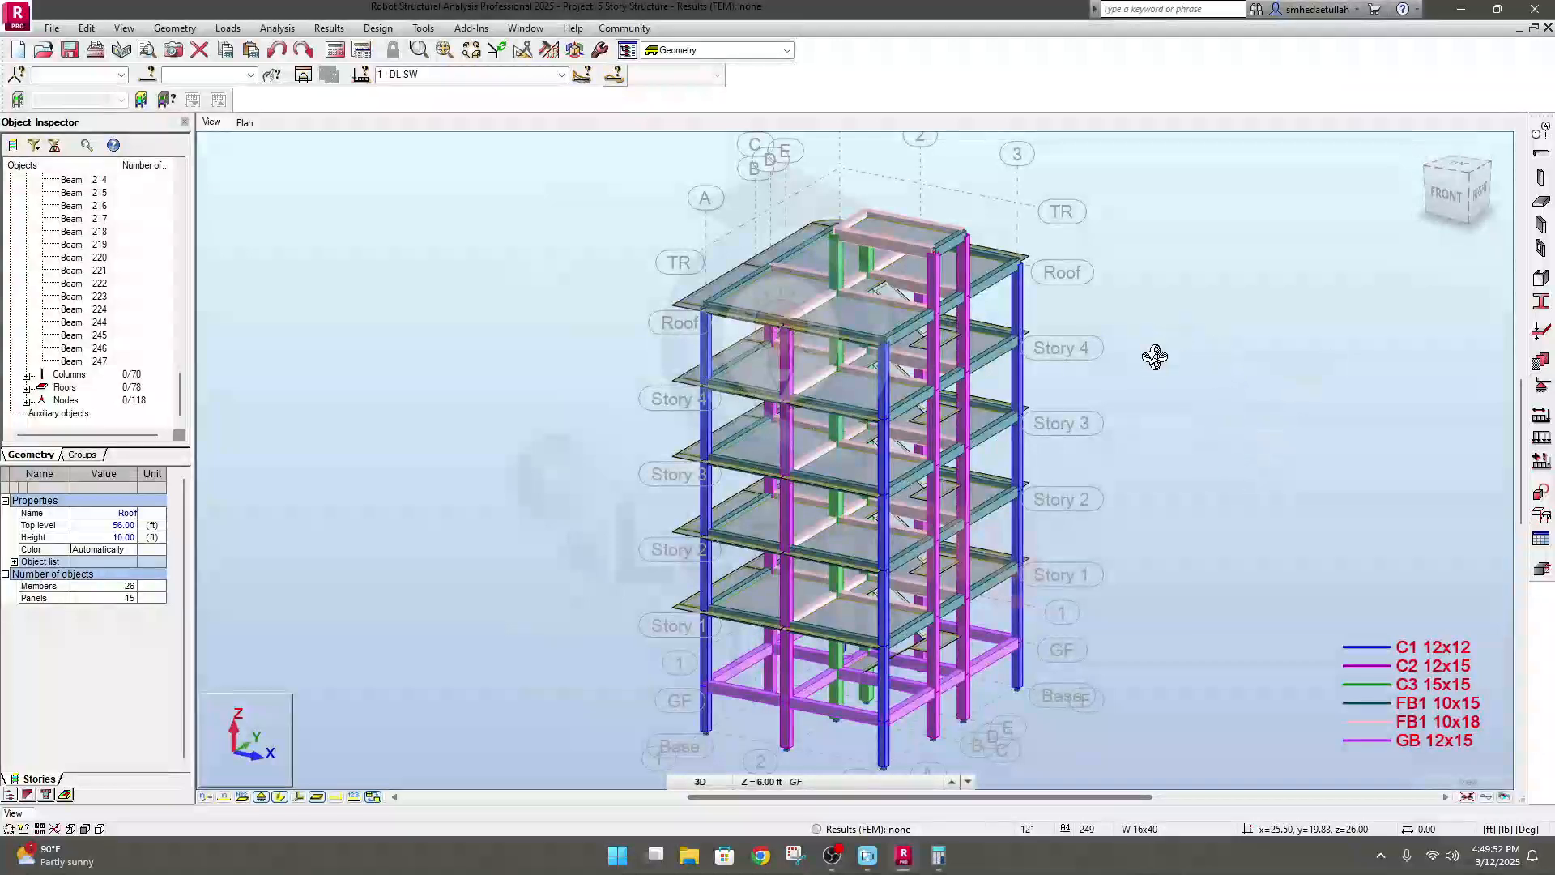
scroll(1066, 626, "up", 2)
middle_click_drag(1104, 556, 1069, 535)
scroll(1108, 565, "down", 2)
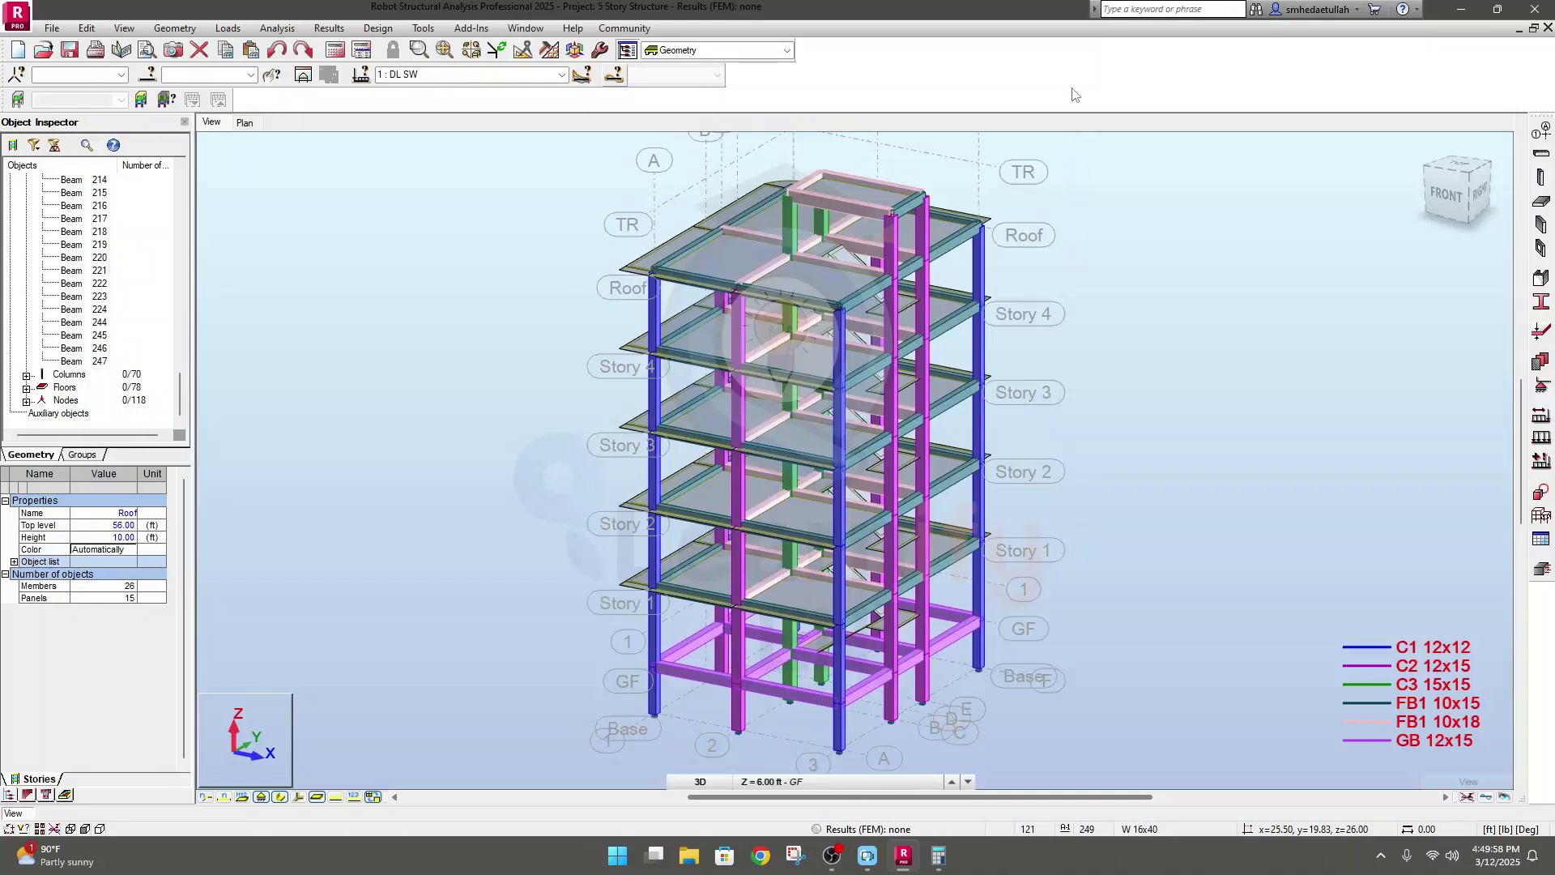